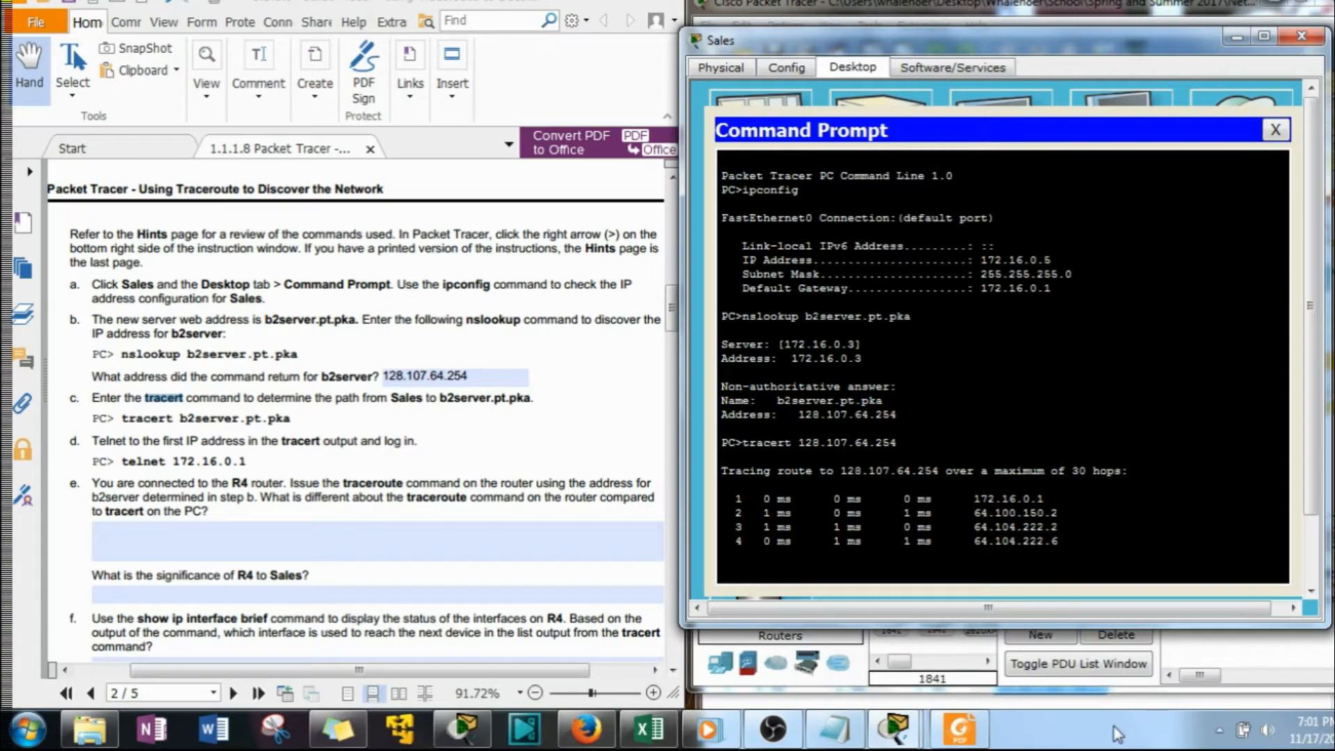
# Shorten the Sales and Packet Tracer windows to expose the saved trace notes, and reopen the Sales PC window
pyautogui.moveTo(1177, 628); pyautogui.dragTo(1172, 571)
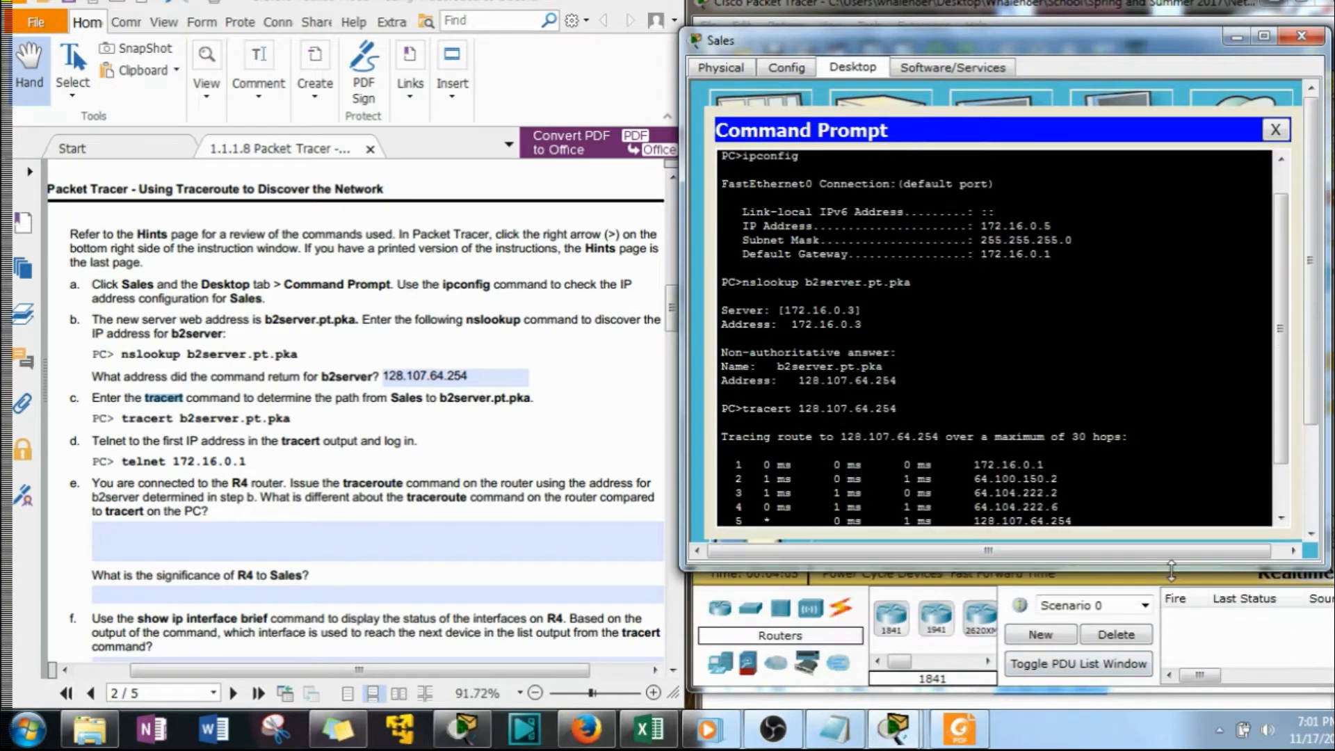
pyautogui.moveTo(1161, 692); pyautogui.dragTo(1158, 607)
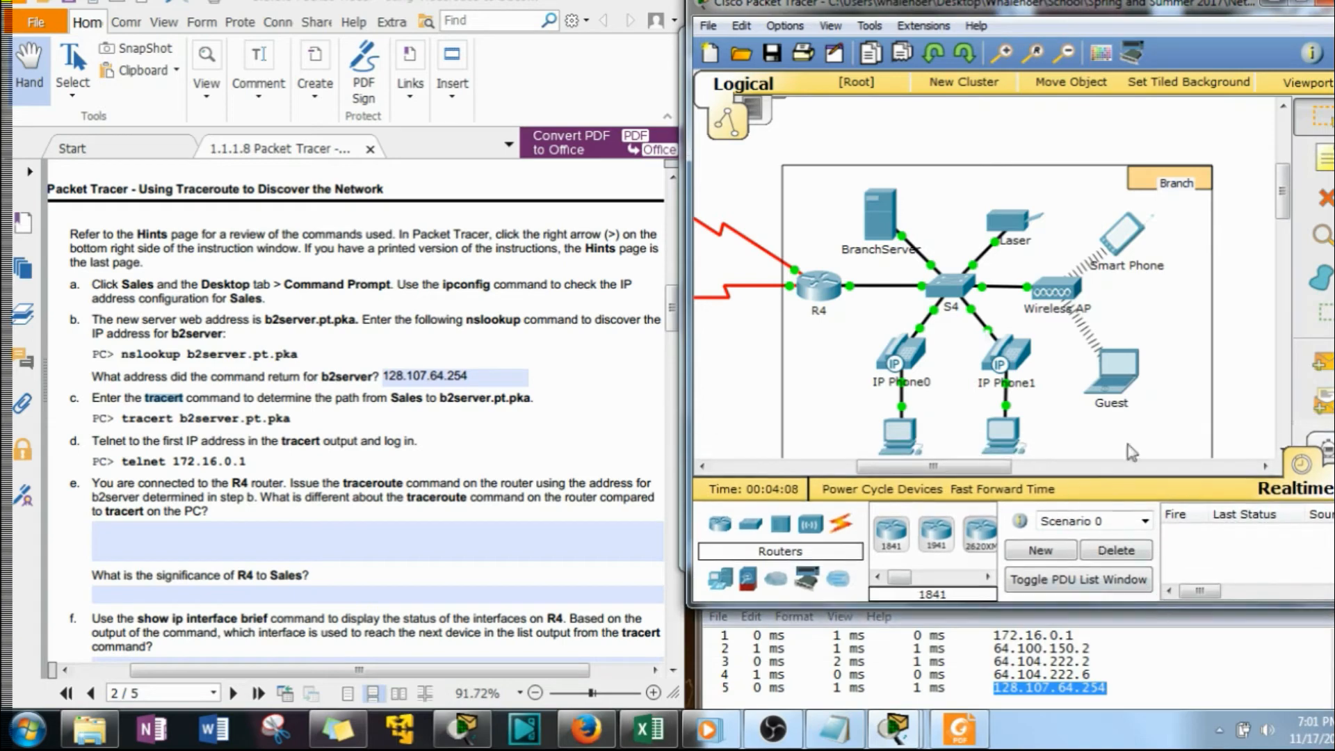
pyautogui.scroll(-3, 1288, 207)
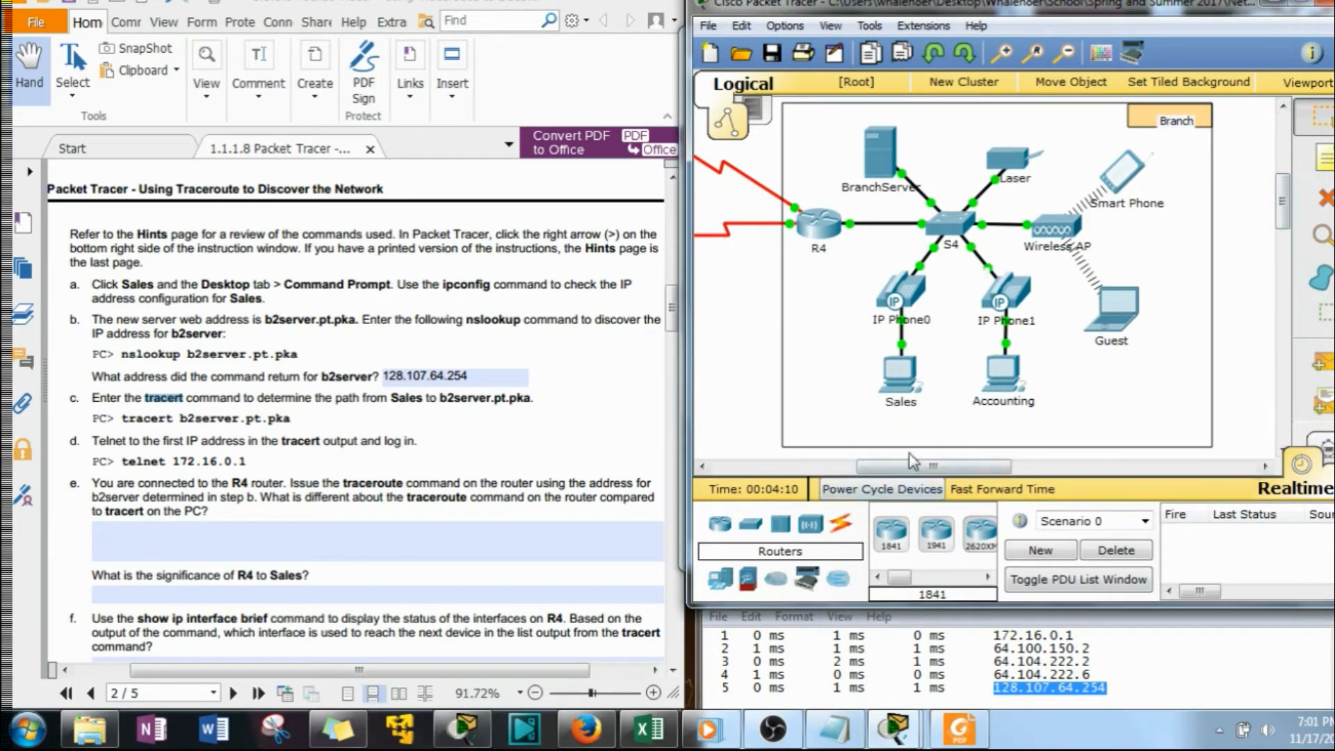
pyautogui.click(904, 375)
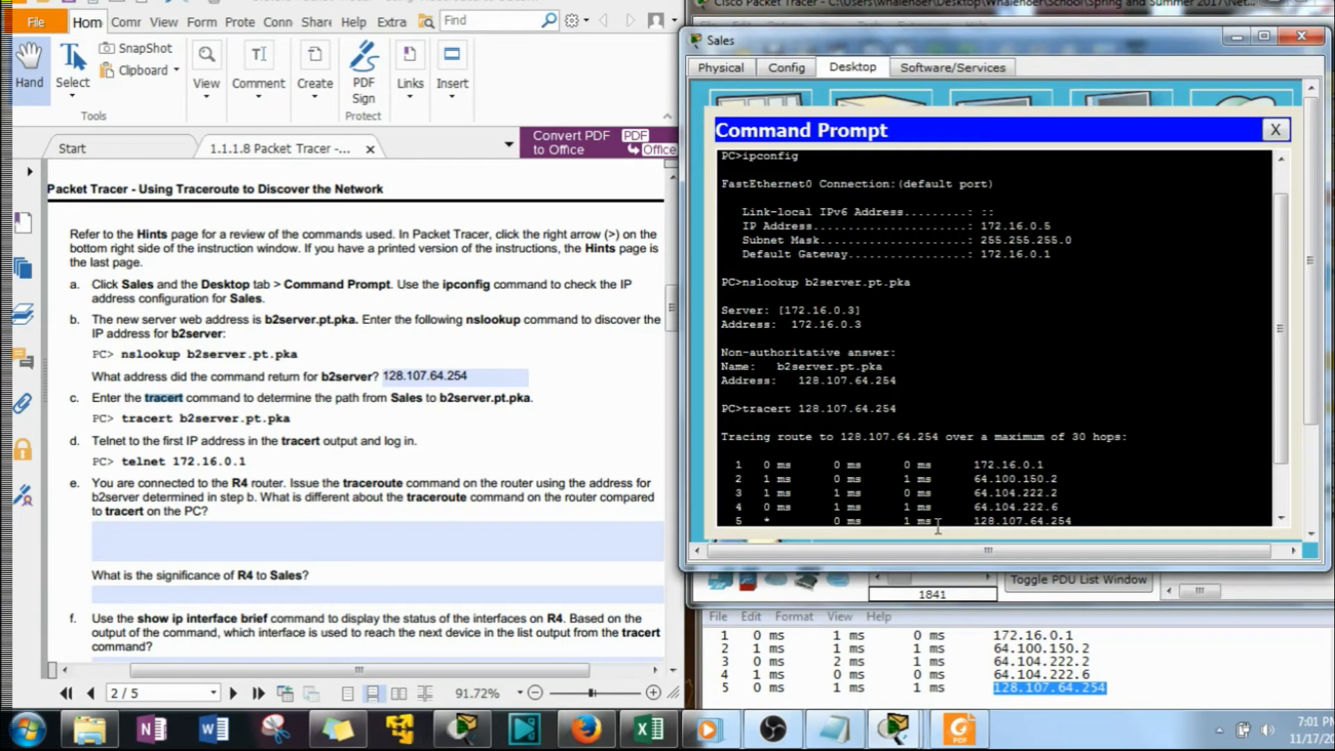
# Review the tracert hops in the Sales command prompt, comparing the first hop with the default gateway and checking the final hop
pyautogui.scroll(-2, 831, 445)
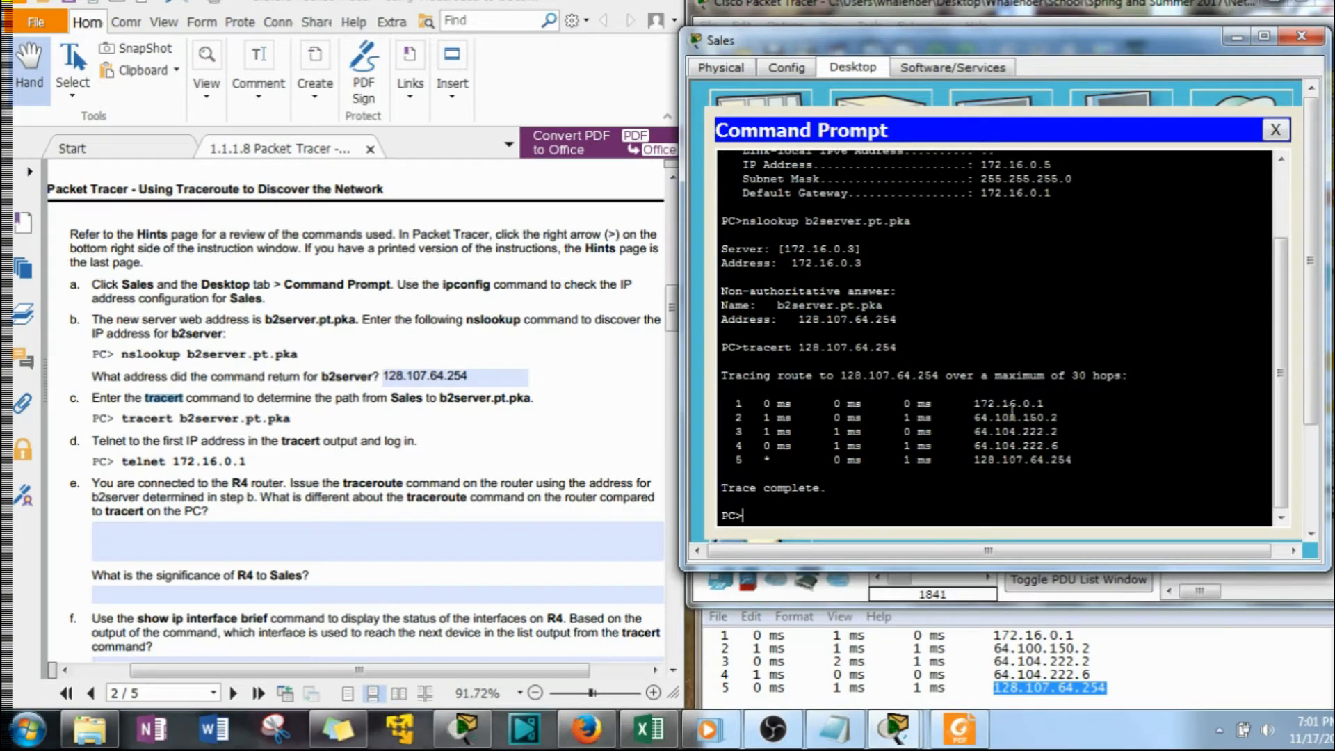
pyautogui.moveTo(973, 403); pyautogui.dragTo(1049, 401)
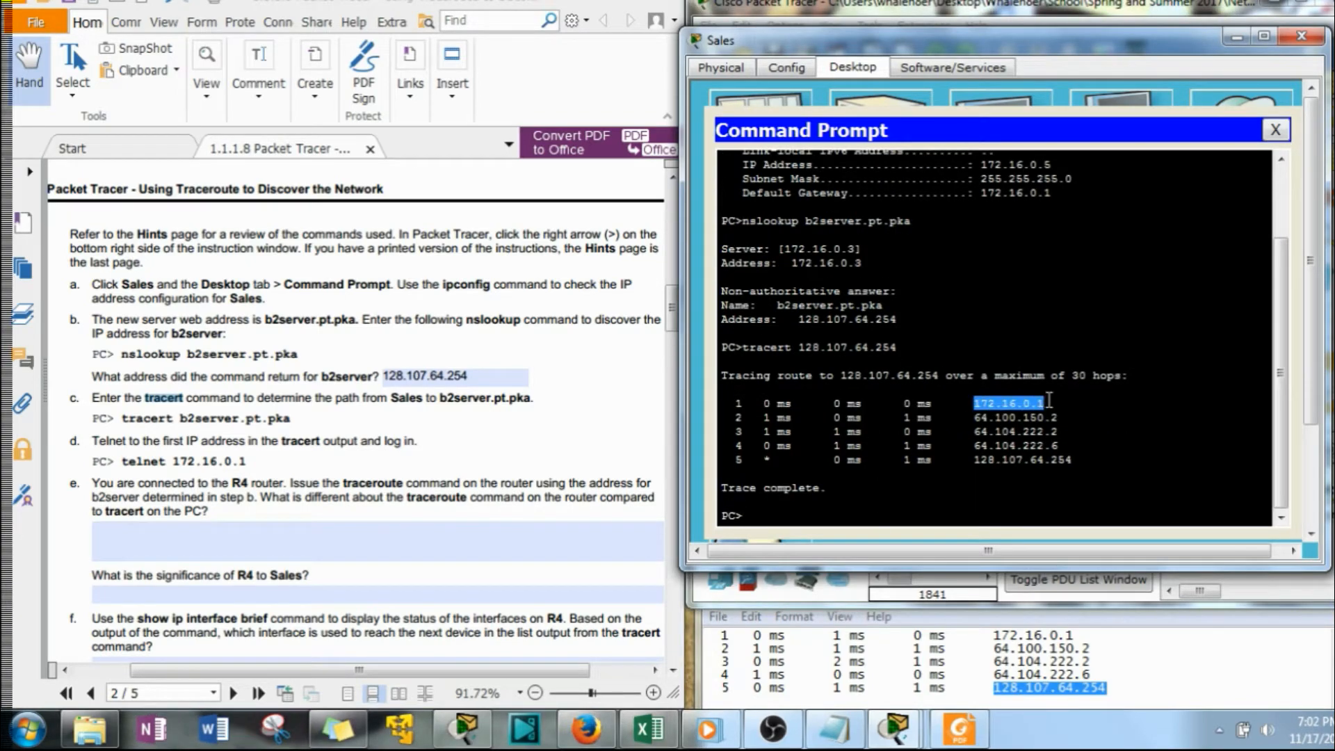
pyautogui.scroll(3, 1047, 382)
pyautogui.moveTo(1057, 293); pyautogui.dragTo(1000, 292)
pyautogui.click(1021, 358)
pyautogui.scroll(-3, 1048, 459)
pyautogui.moveTo(1059, 417); pyautogui.dragTo(983, 464)
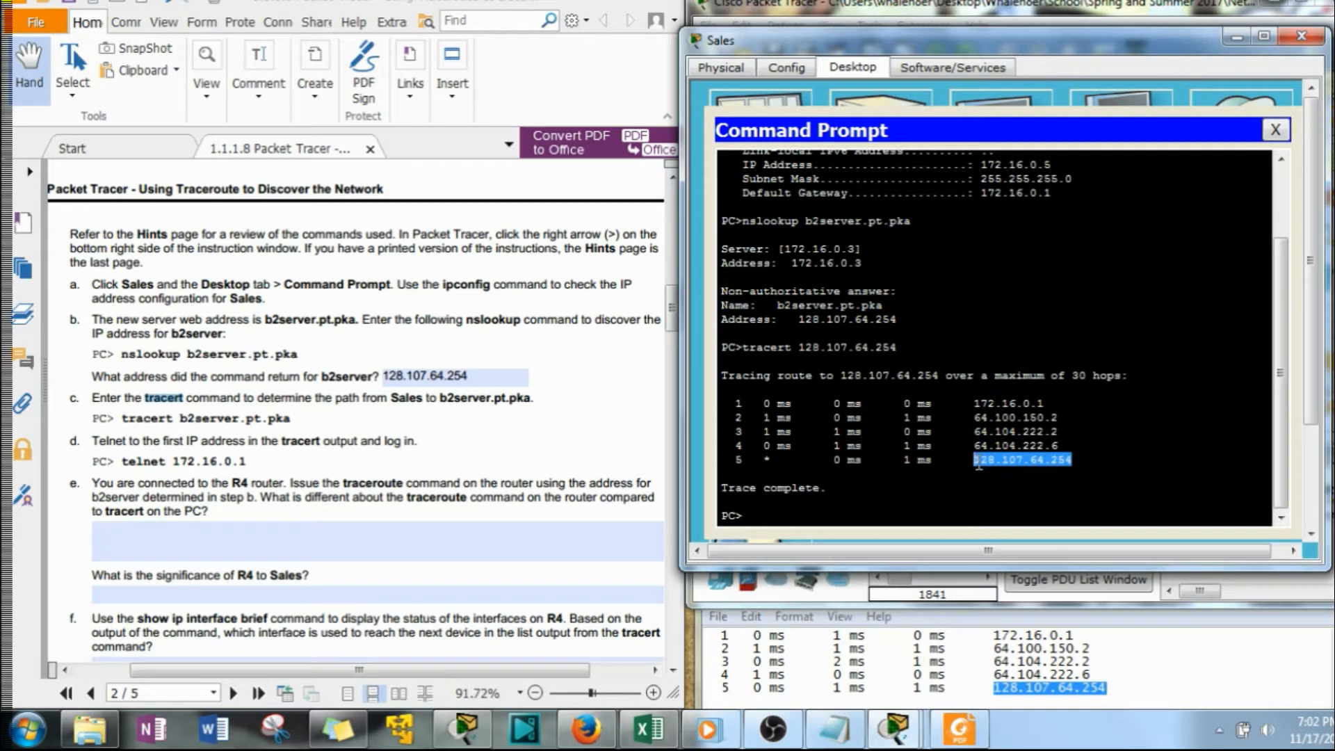
# Telnet from the Sales PC to 172.16.0.1 and log in with the user access password
pyautogui.click(363, 456)
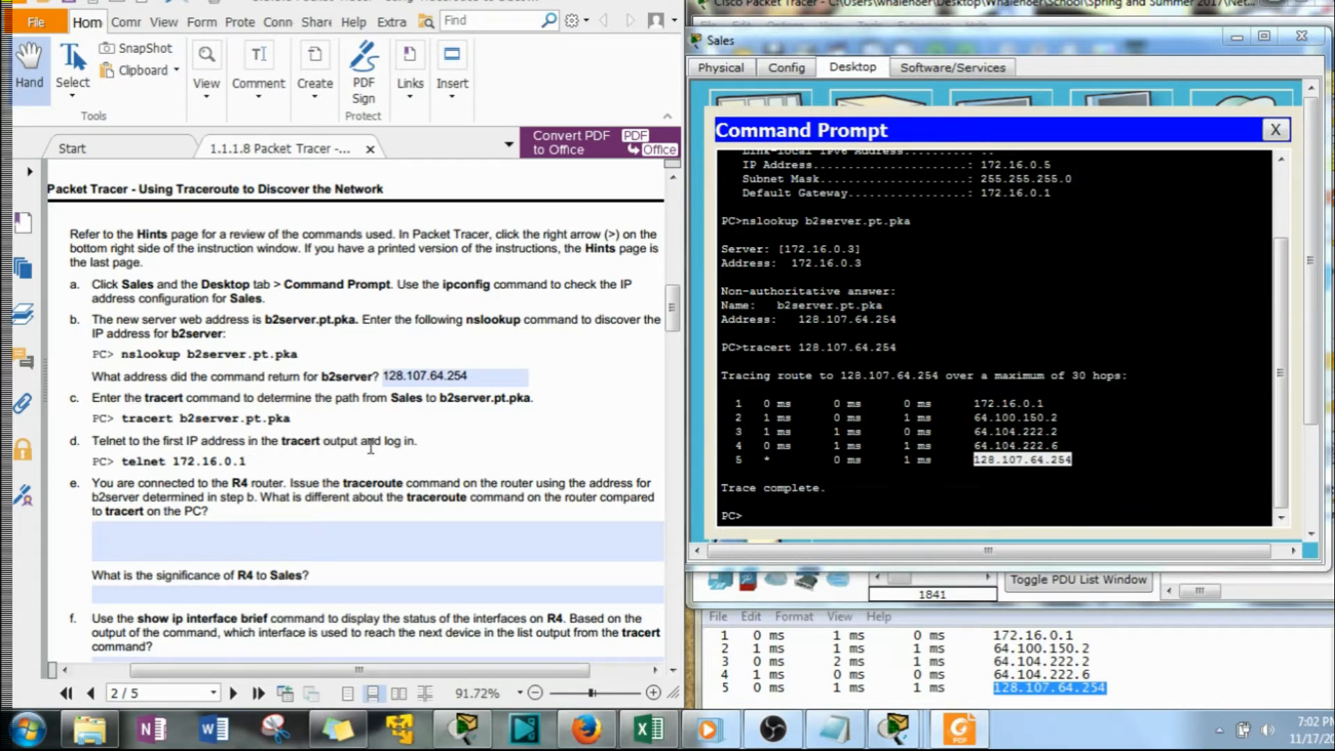
pyautogui.click(735, 497)
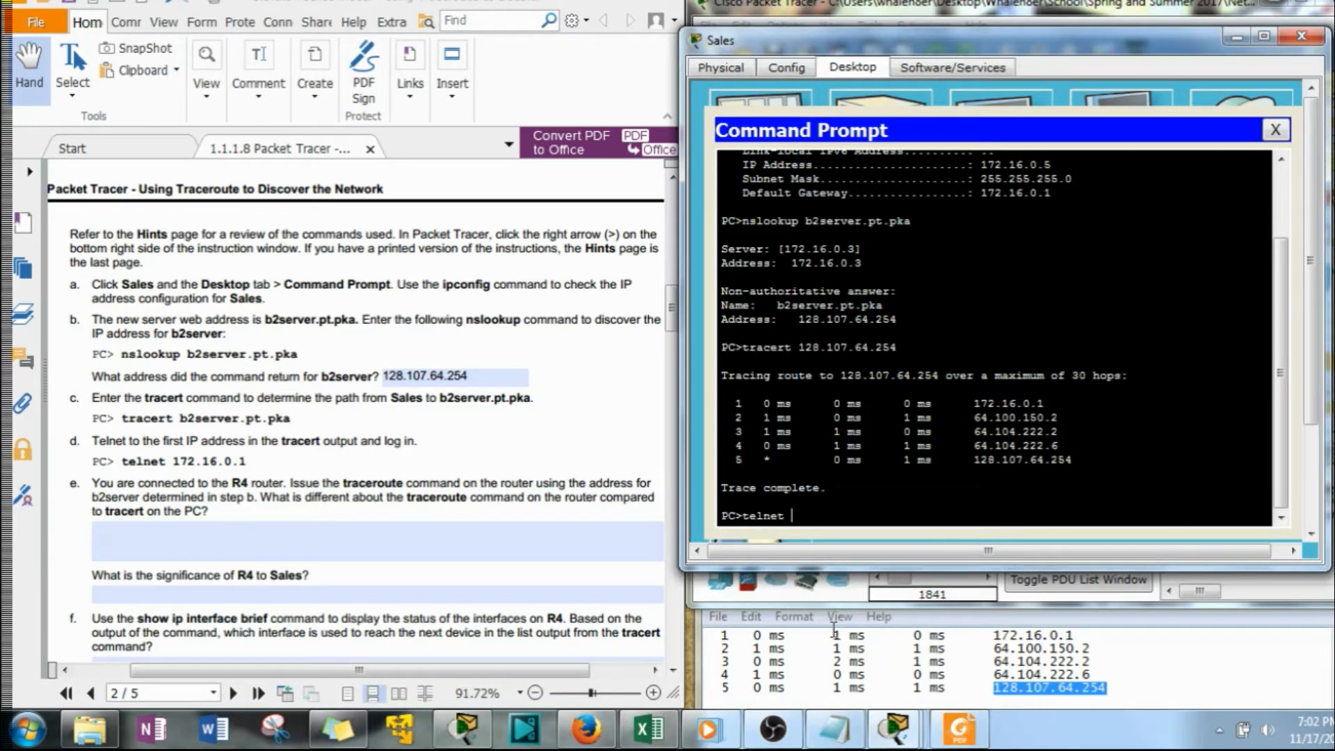
pyautogui.write('telnet')
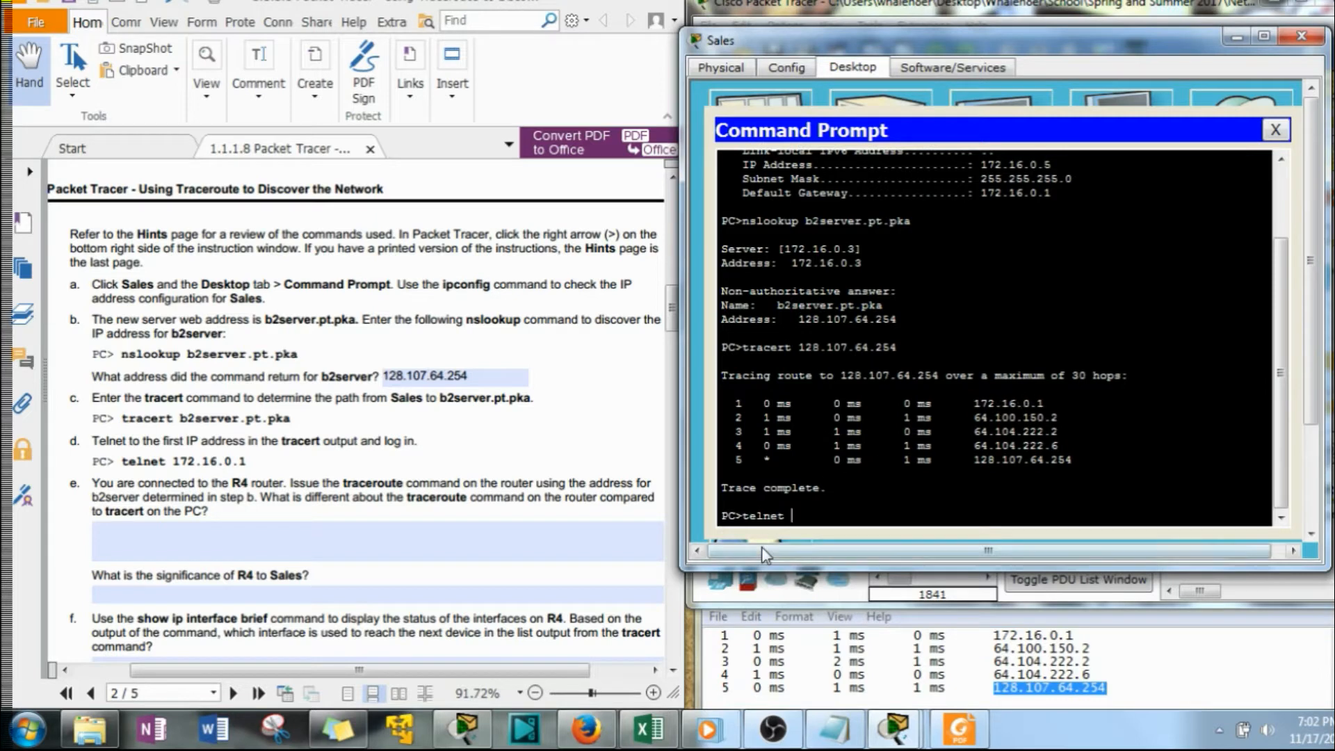
pyautogui.write(' 172')
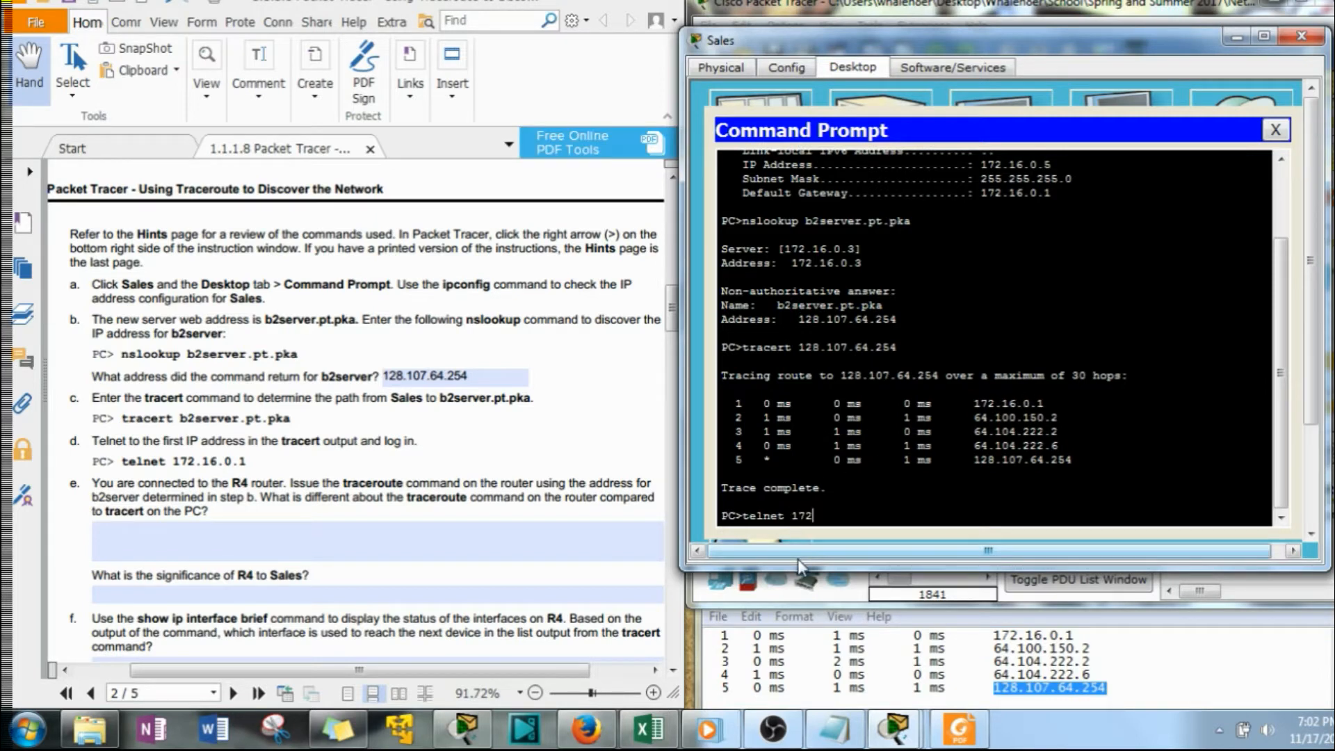
pyautogui.write('.16.0.1')
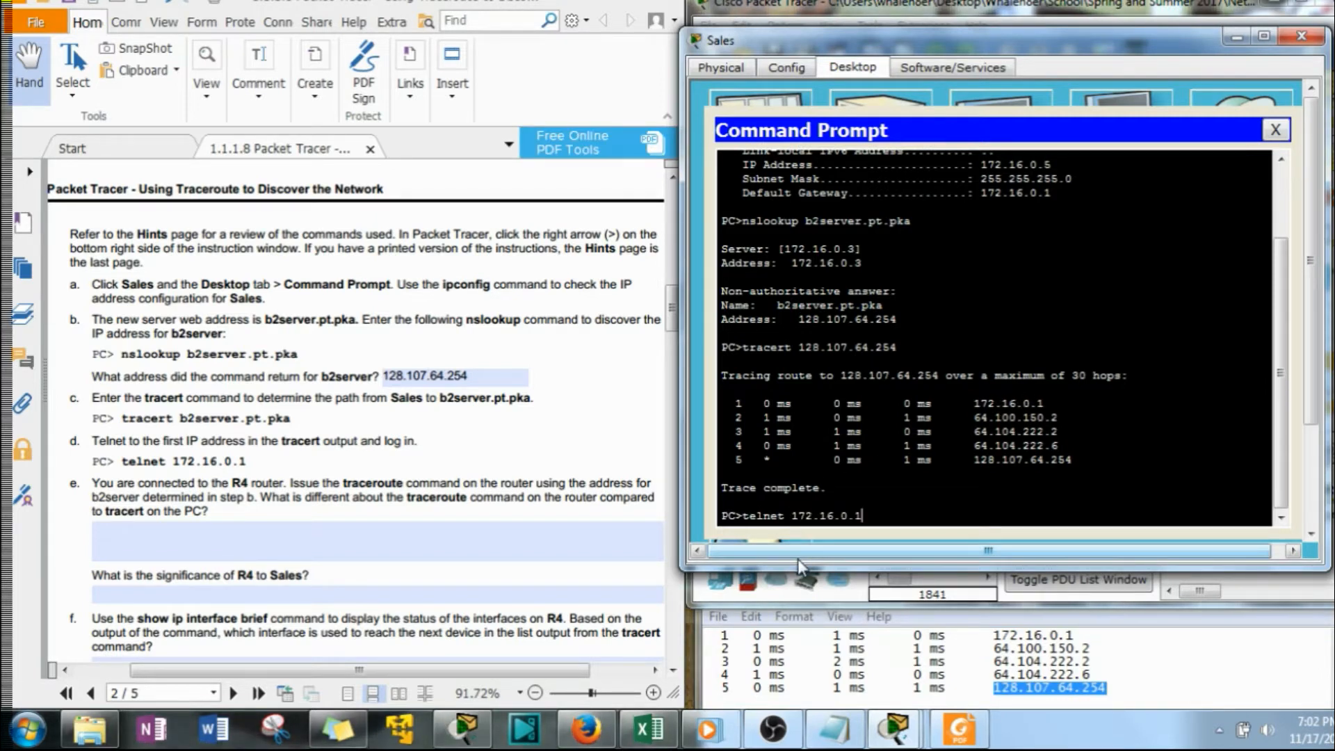
pyautogui.press('Return')
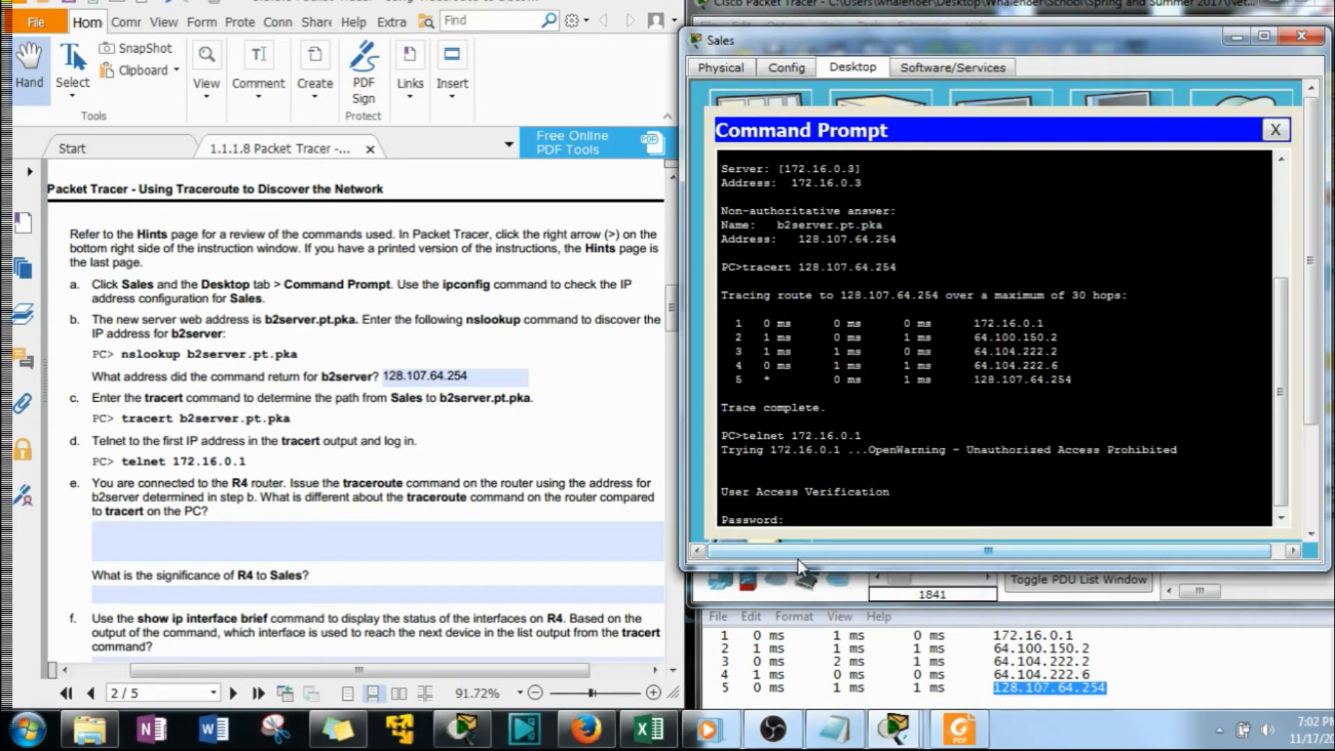
pyautogui.press('Return')
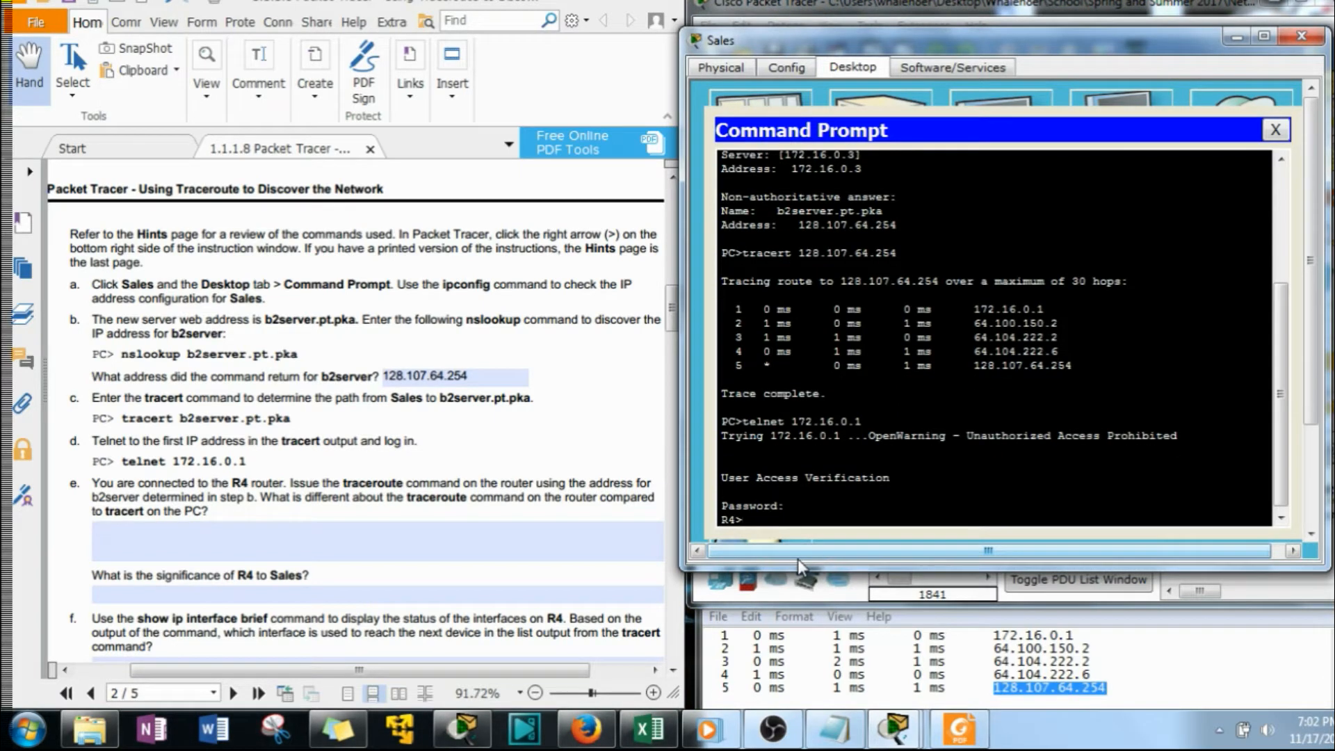
# Enter privileged EXEC mode on R4 with the en command and the enable password
pyautogui.write('en')
pyautogui.press('Return')
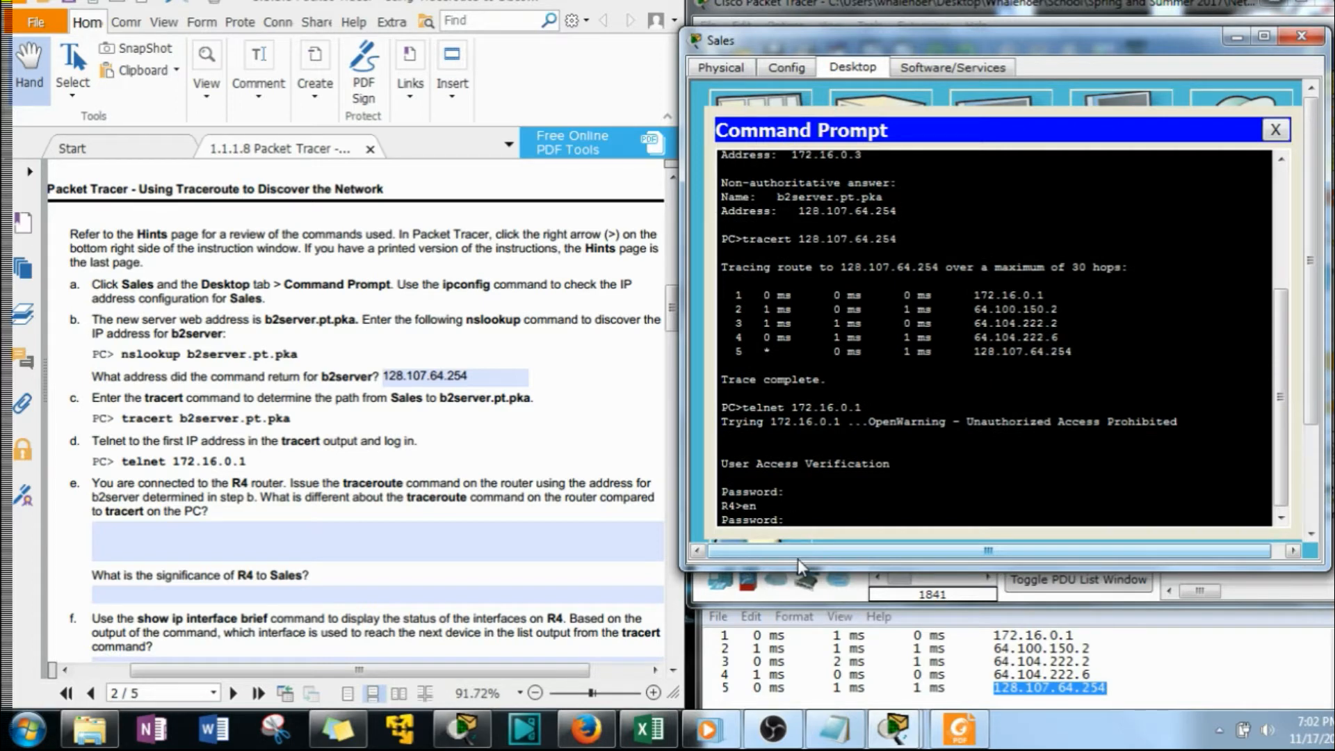
pyautogui.press('Return')
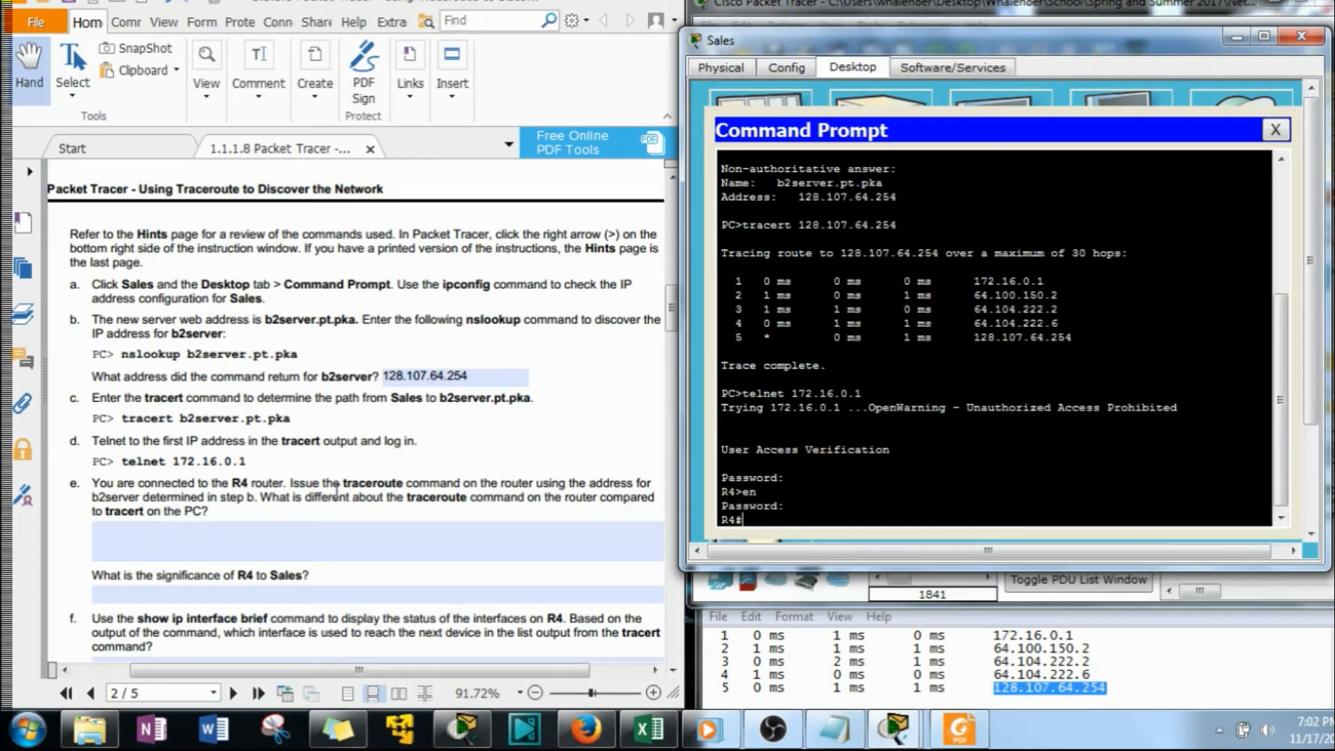
# Following question e, run traceroute from R4 to the b2server address 128.107.64.254
pyautogui.scroll(-3, 673, 317)
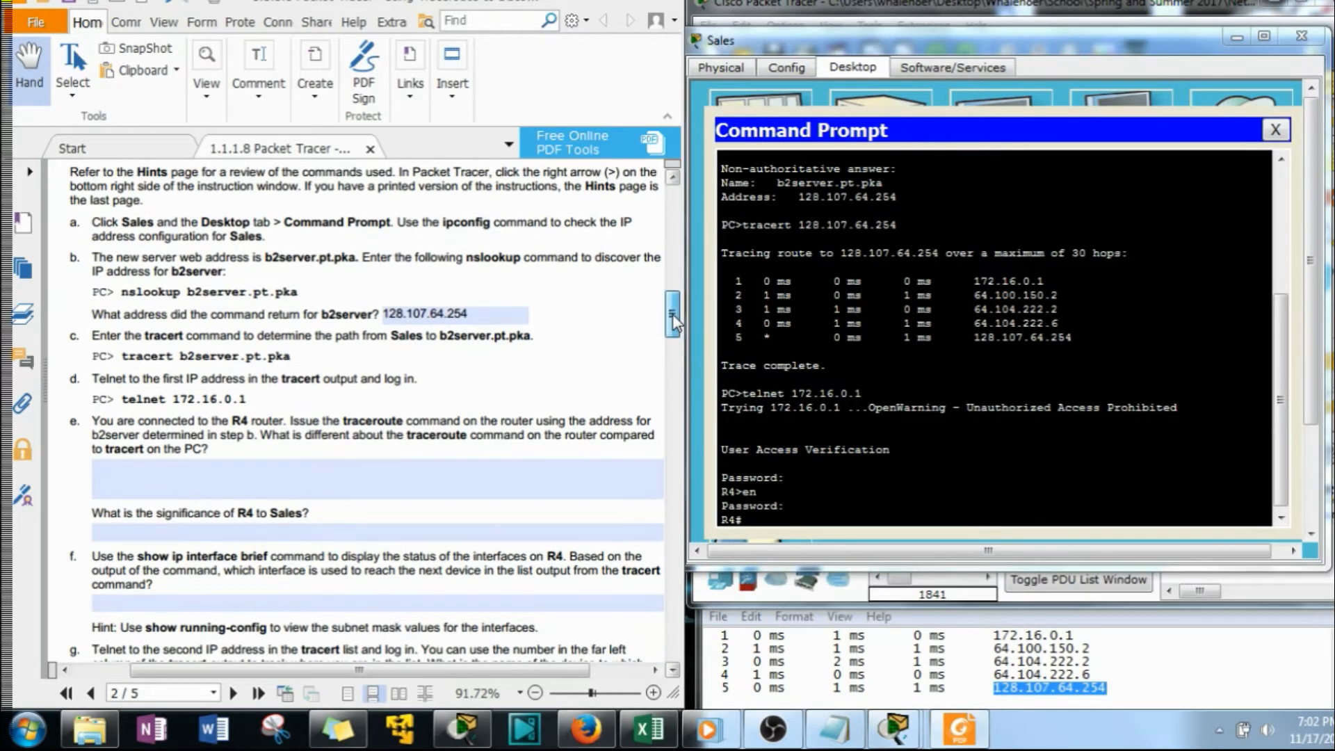
pyautogui.scroll(-1, 673, 323)
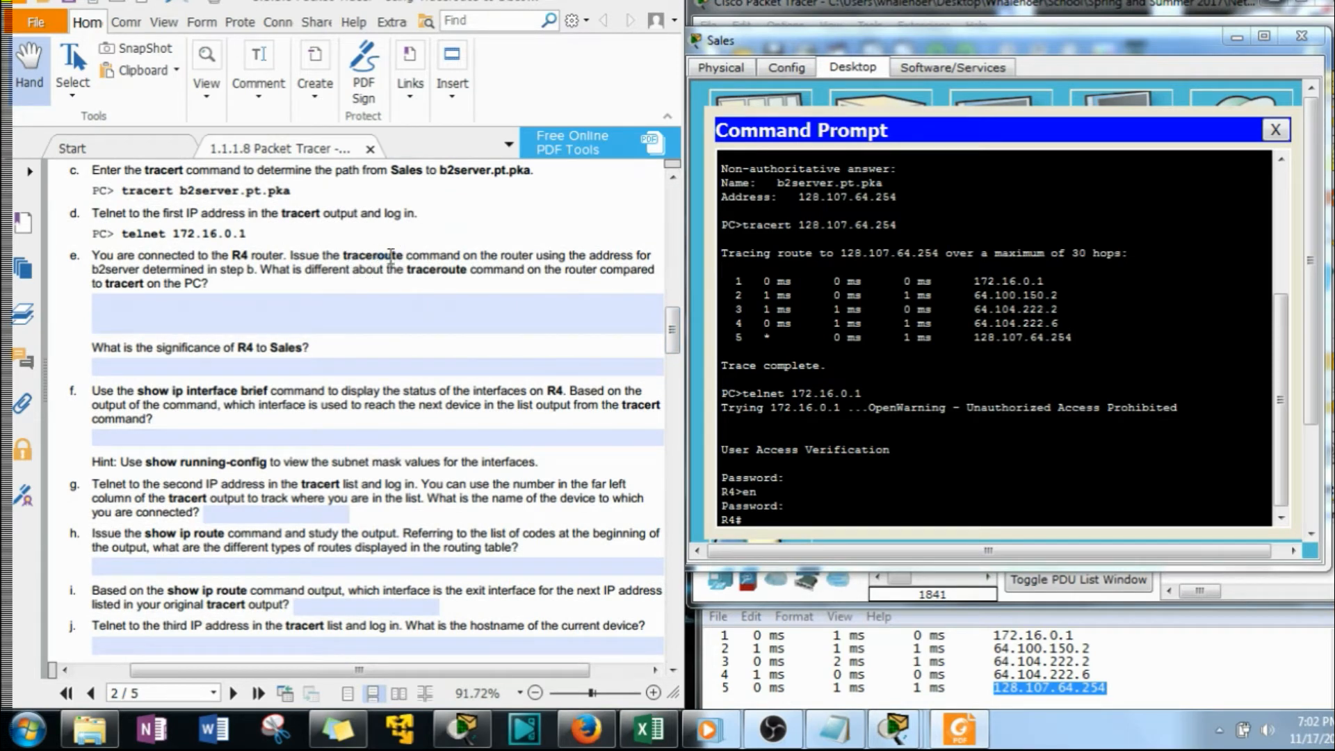
pyautogui.moveTo(373, 256); pyautogui.dragTo(405, 255)
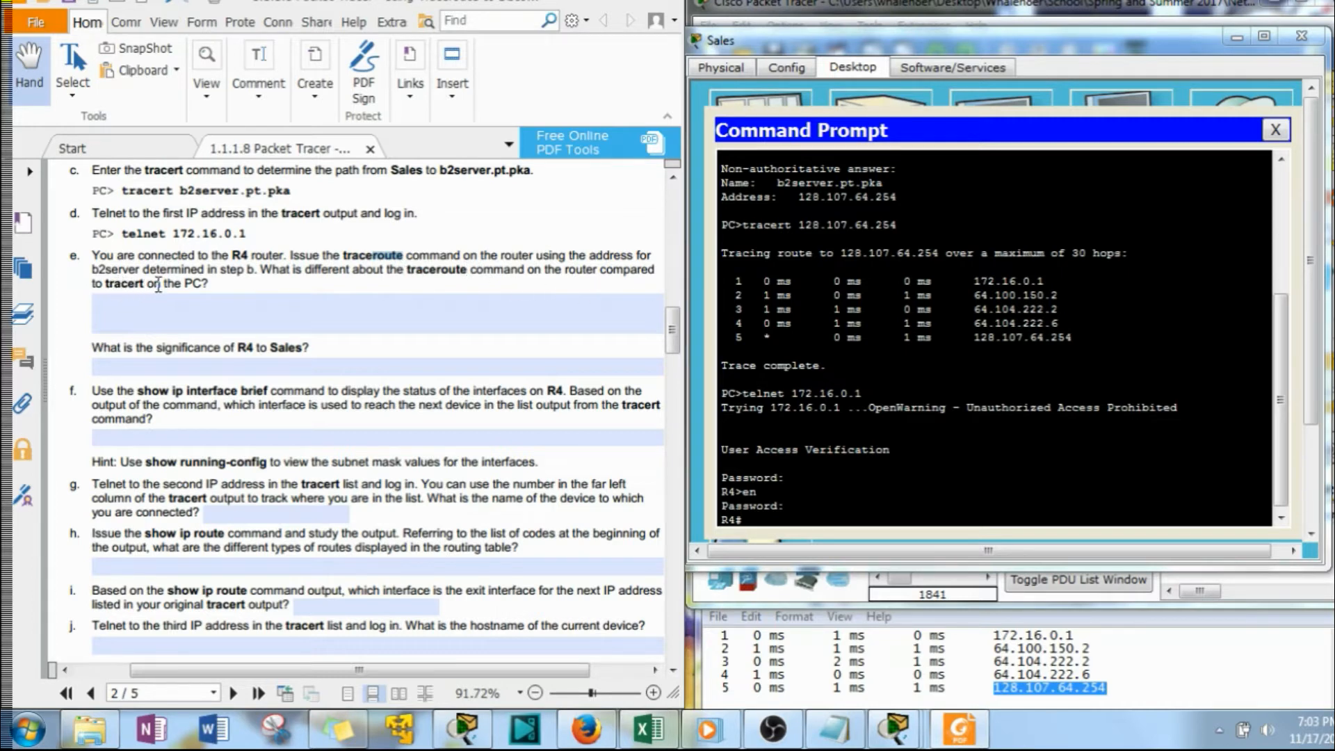
pyautogui.click(953, 520)
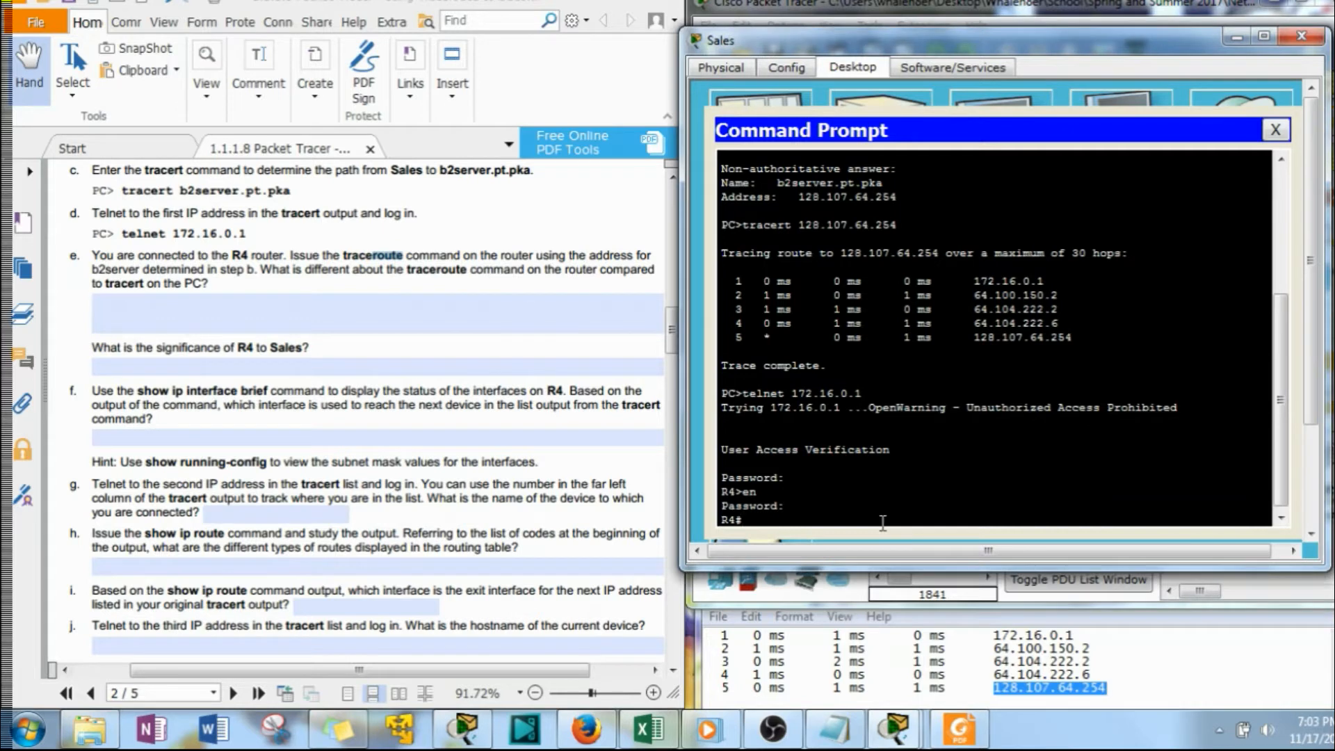
pyautogui.write('trac')
pyautogui.press('Tab')
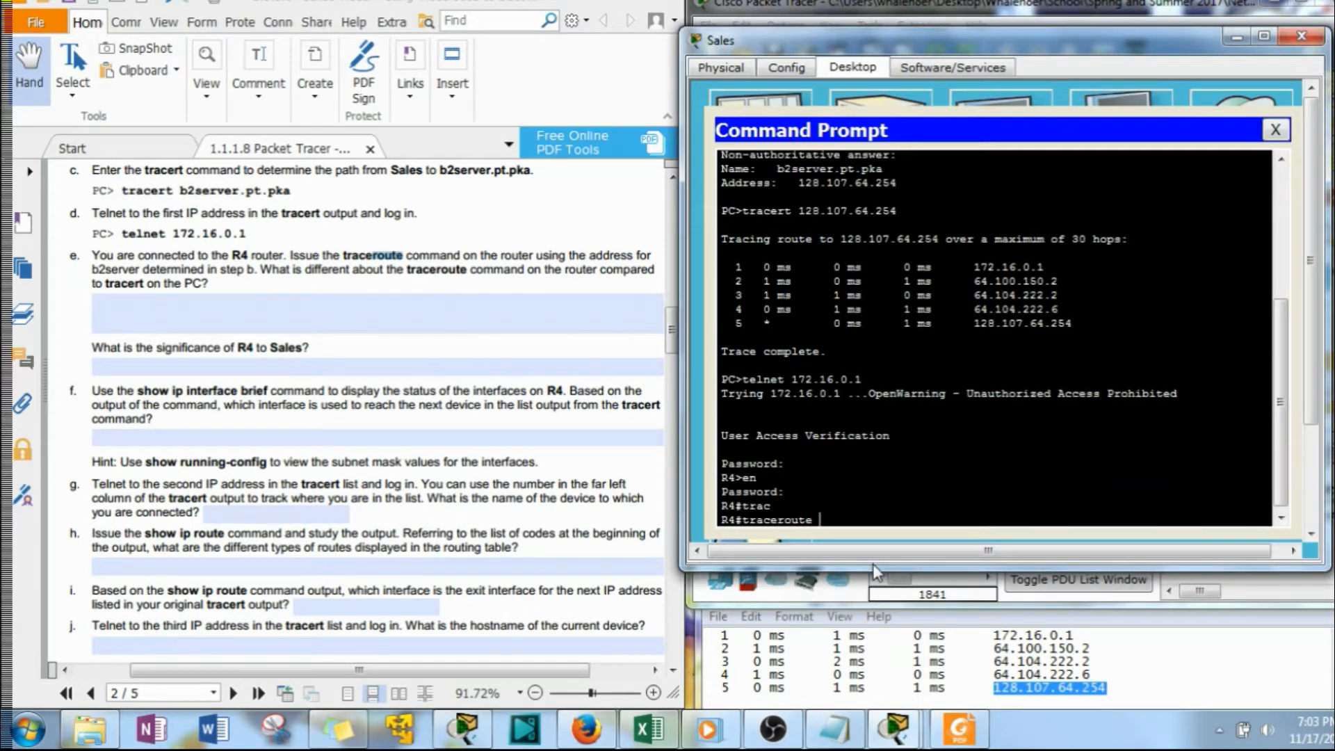
pyautogui.rightClick(946, 495)
pyautogui.click(988, 536)
pyautogui.press('Return')
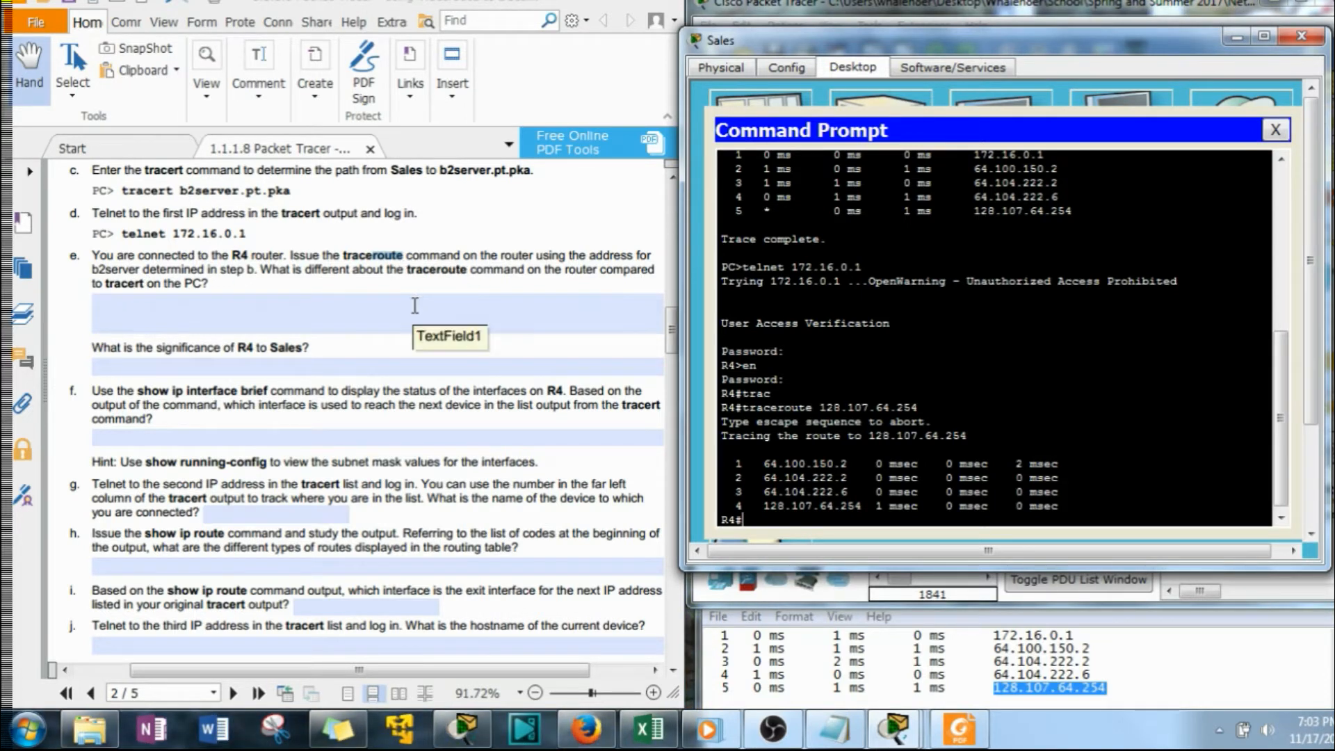
# Answer question e with two lines: "router = ip address on the left" and "PC = ip address on the right"
pyautogui.click(406, 325)
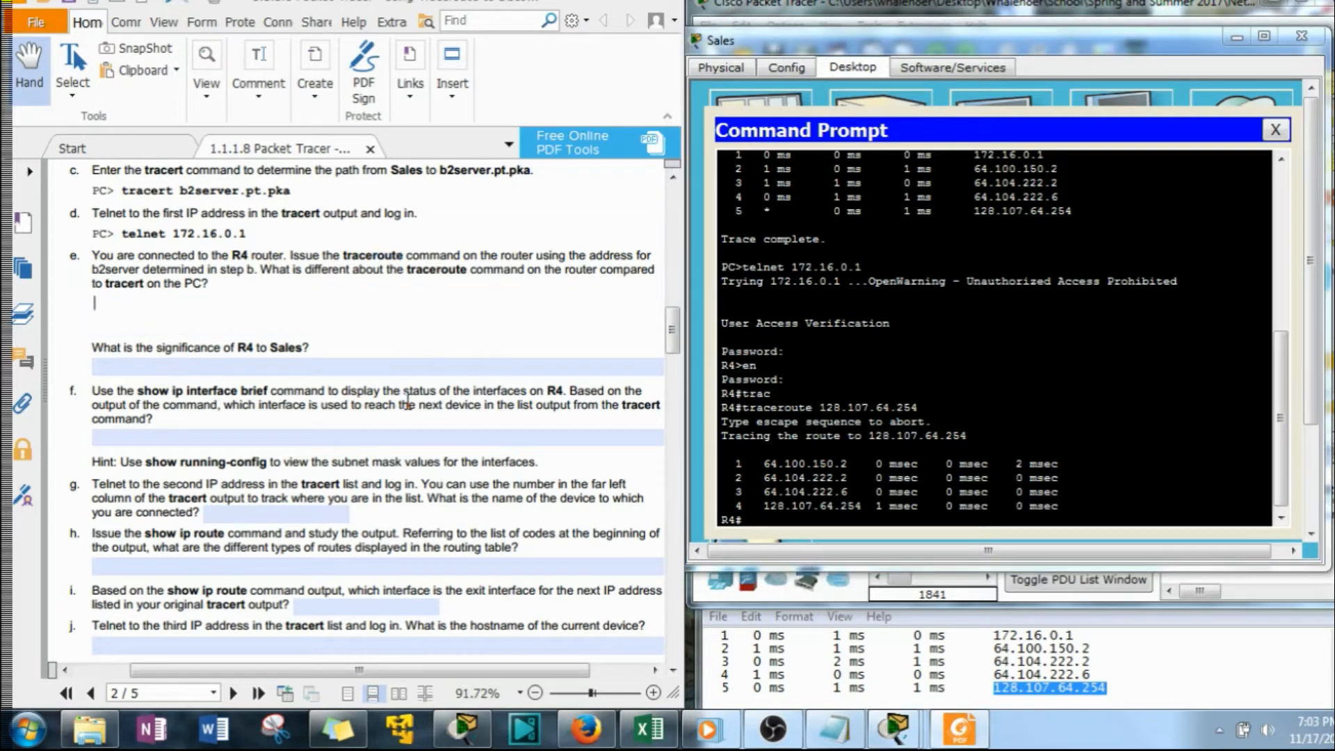
pyautogui.write('router = ip address on the left')
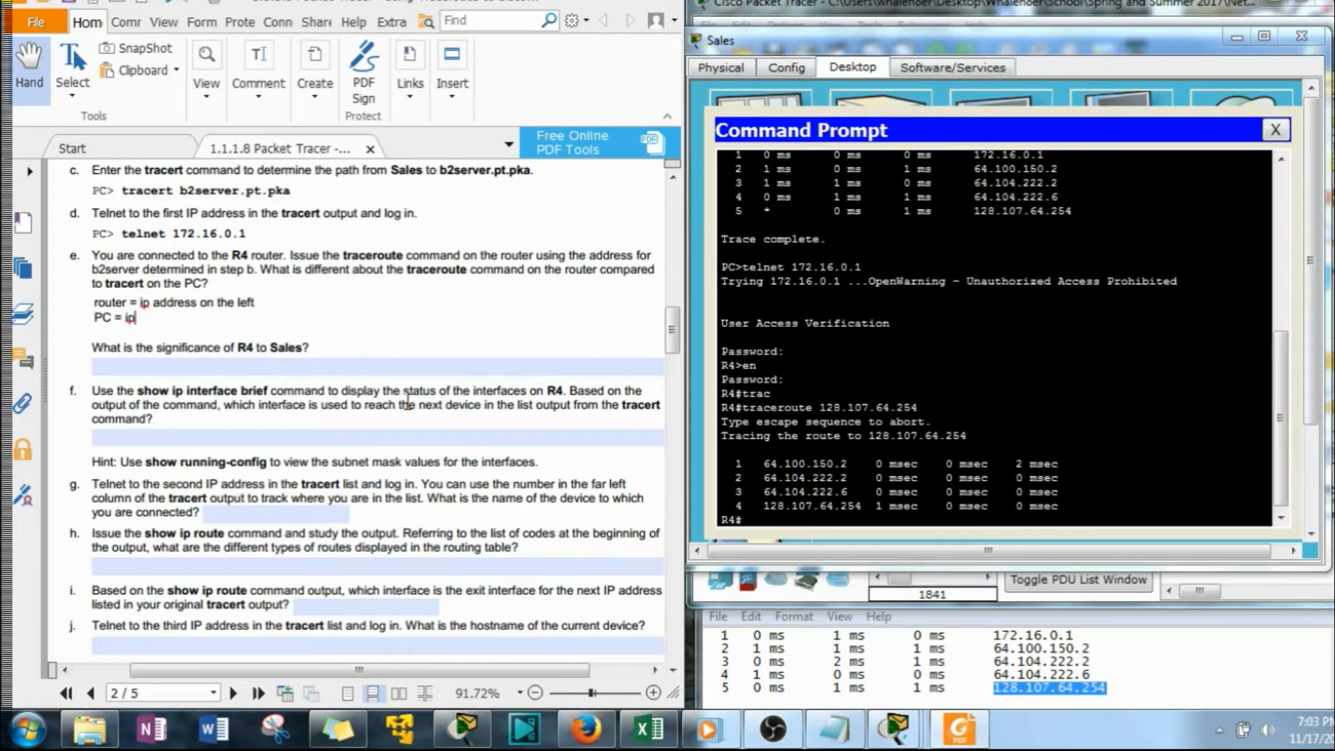
pyautogui.write('address on the right')
pyautogui.press('Return')
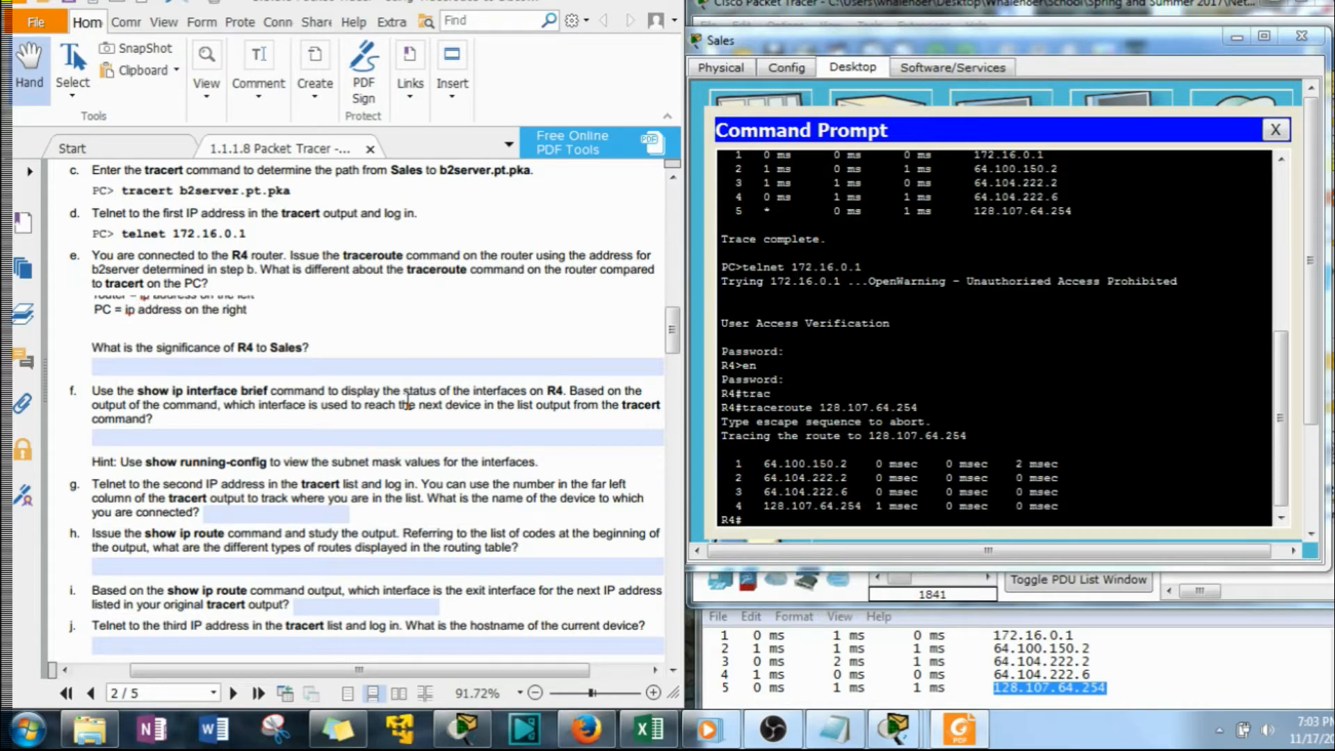
pyautogui.press('BackSpace')
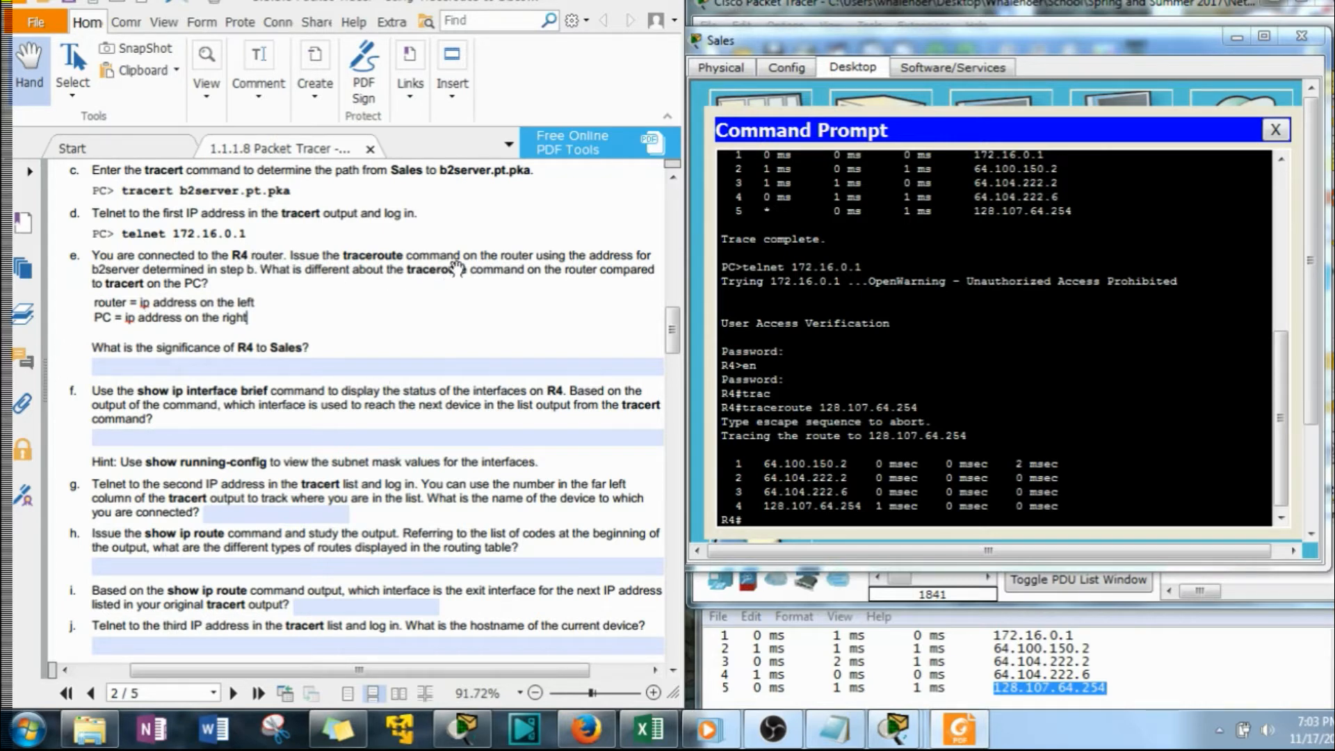
# Extend the router line of the question e answer with "spells out the name traceROUTE"
pyautogui.click(191, 366)
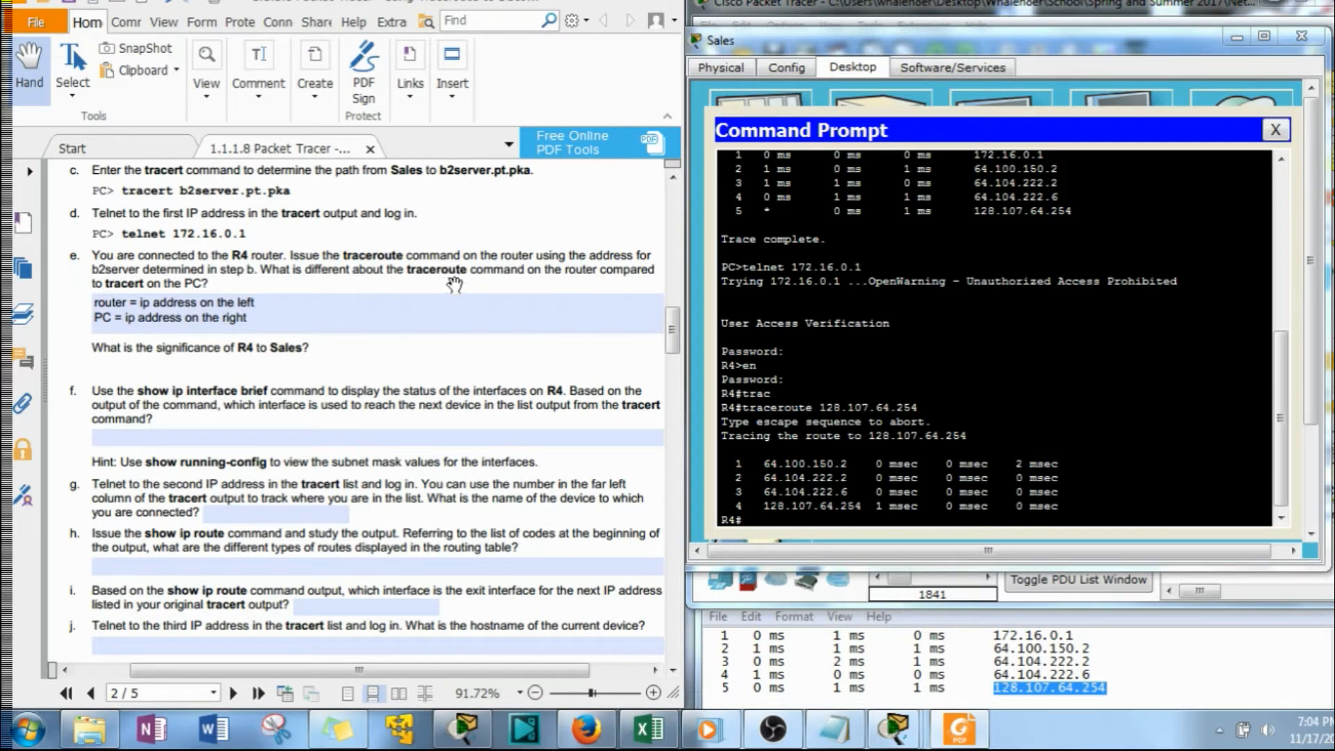
pyautogui.click(311, 306)
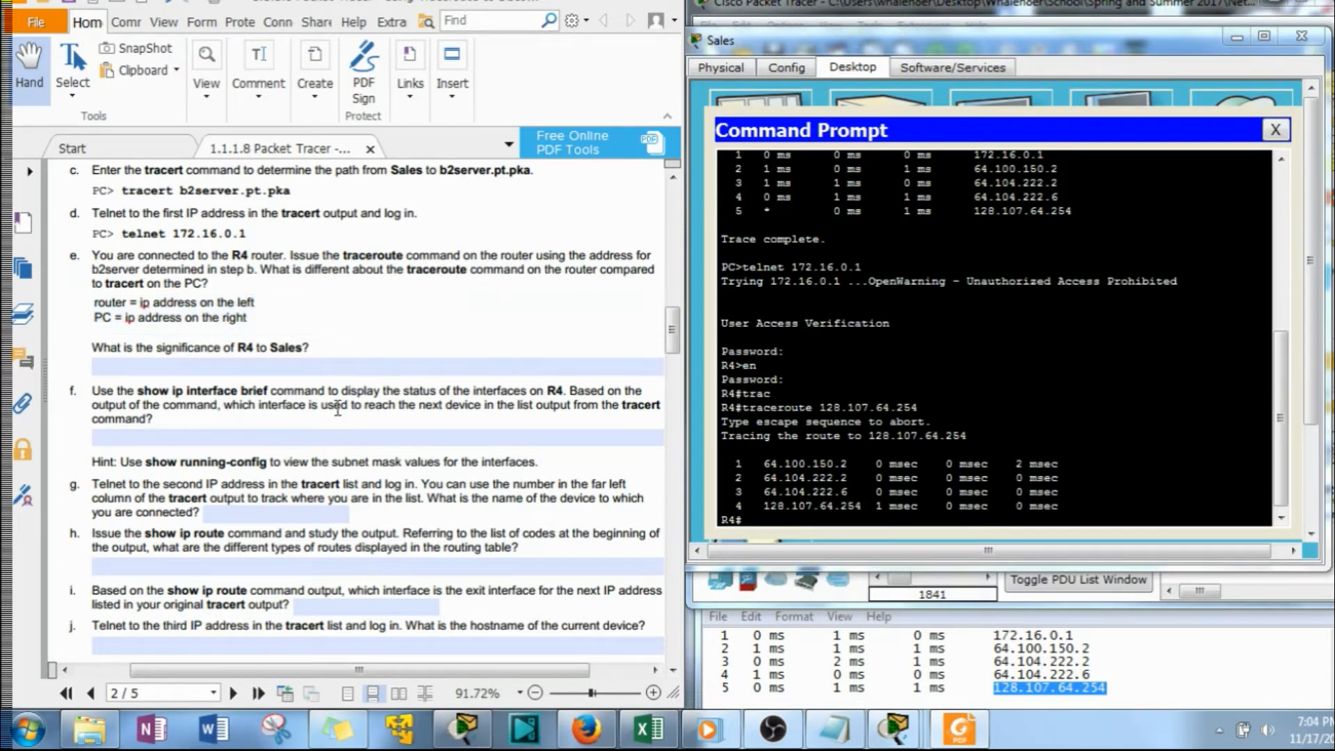
pyautogui.write('spells out he')
pyautogui.press('BackSpace')
pyautogui.press('BackSpace')
pyautogui.write('the name')
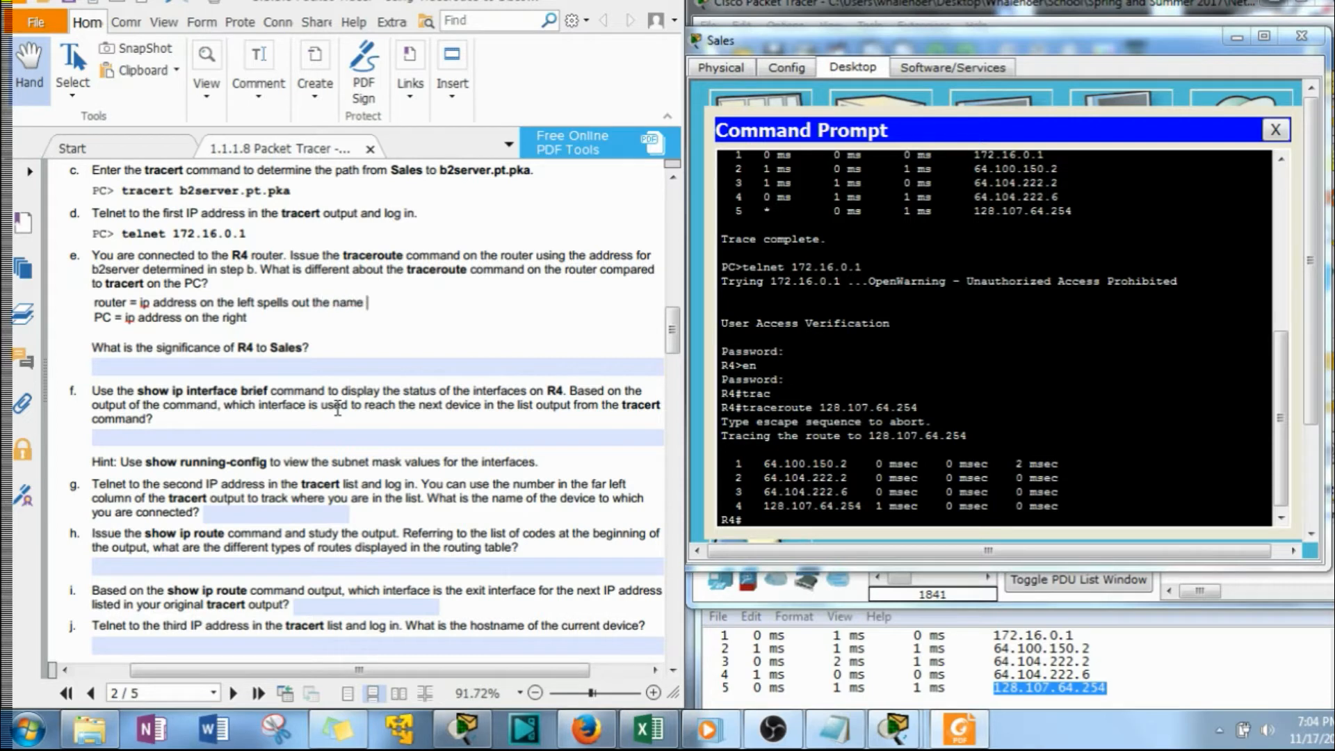
pyautogui.write(' traceROTU')
pyautogui.press('BackSpace')
pyautogui.write('UT')
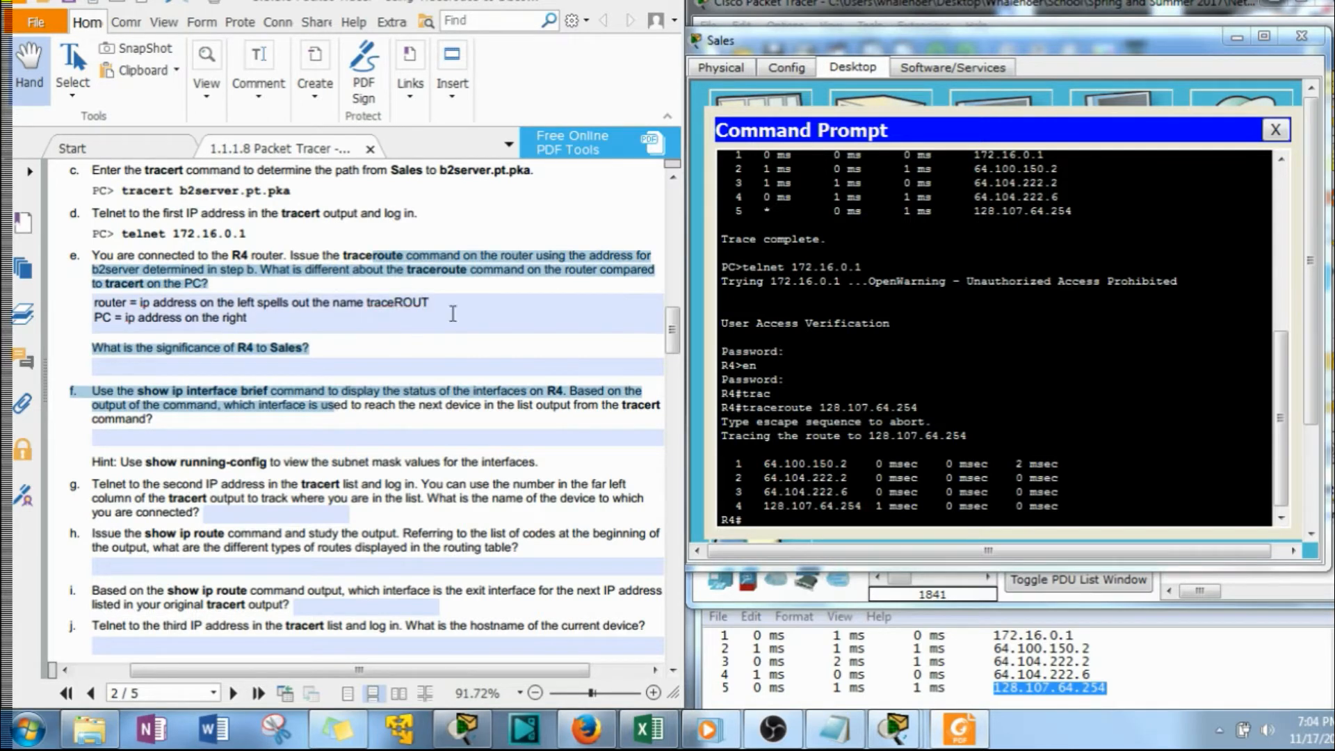
pyautogui.click(464, 306)
pyautogui.write('E')
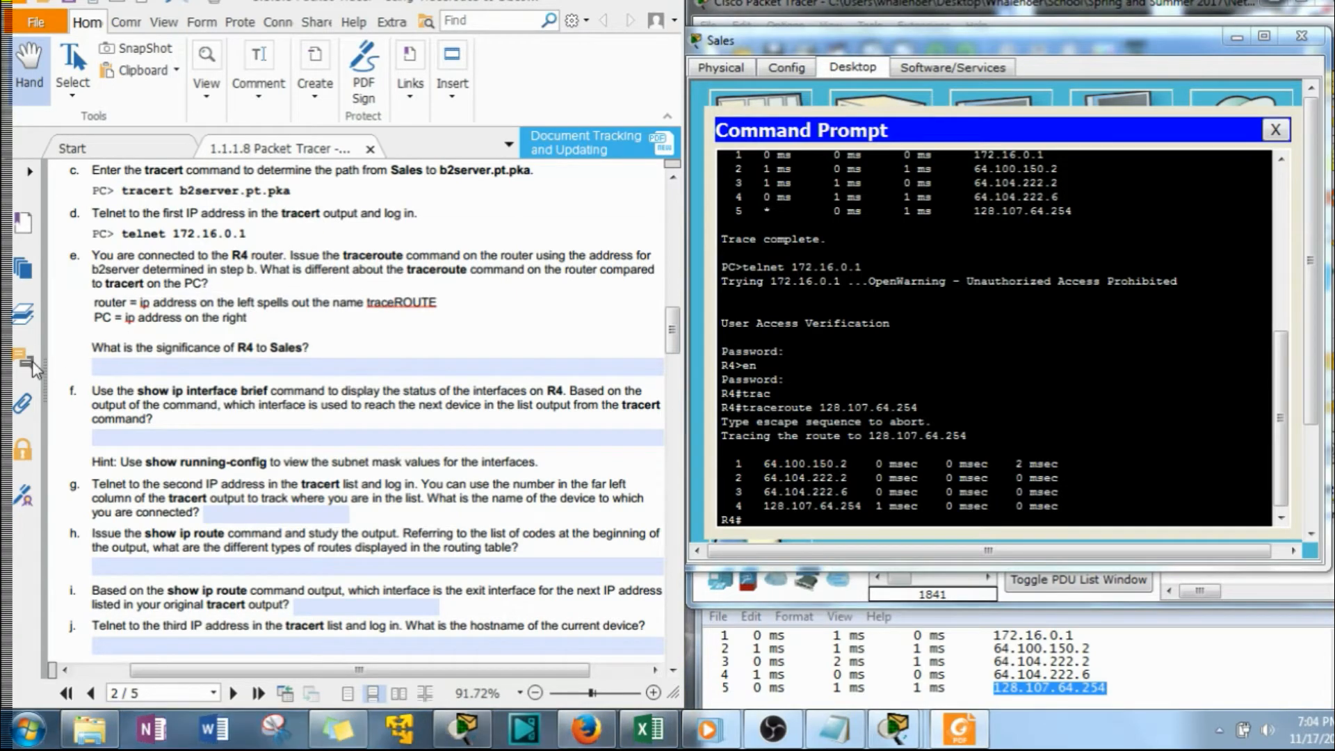
# Shift the Sales window slightly lower and enter "gateway router" in the answer field under question f
pyautogui.click(293, 376)
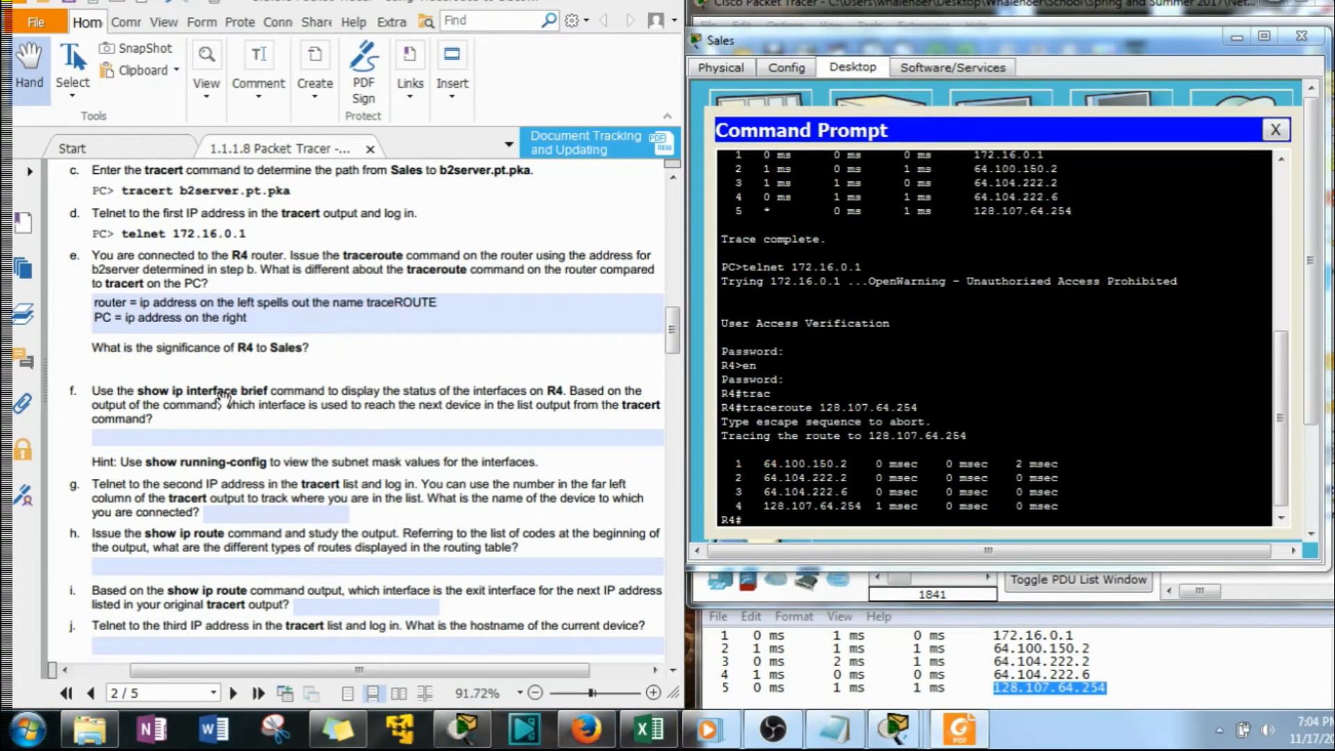
pyautogui.scroll(-2, 222, 400)
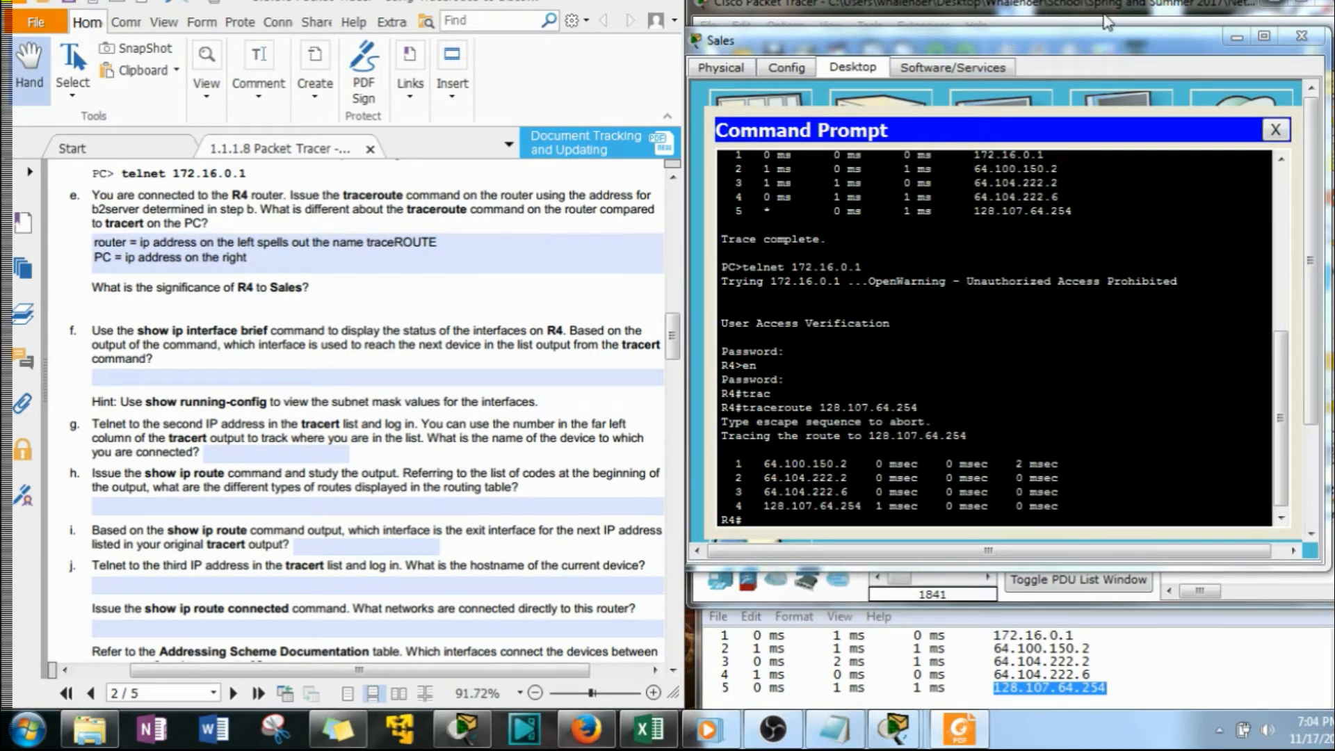
pyautogui.click(1094, 41)
pyautogui.moveTo(1095, 40); pyautogui.dragTo(937, 79)
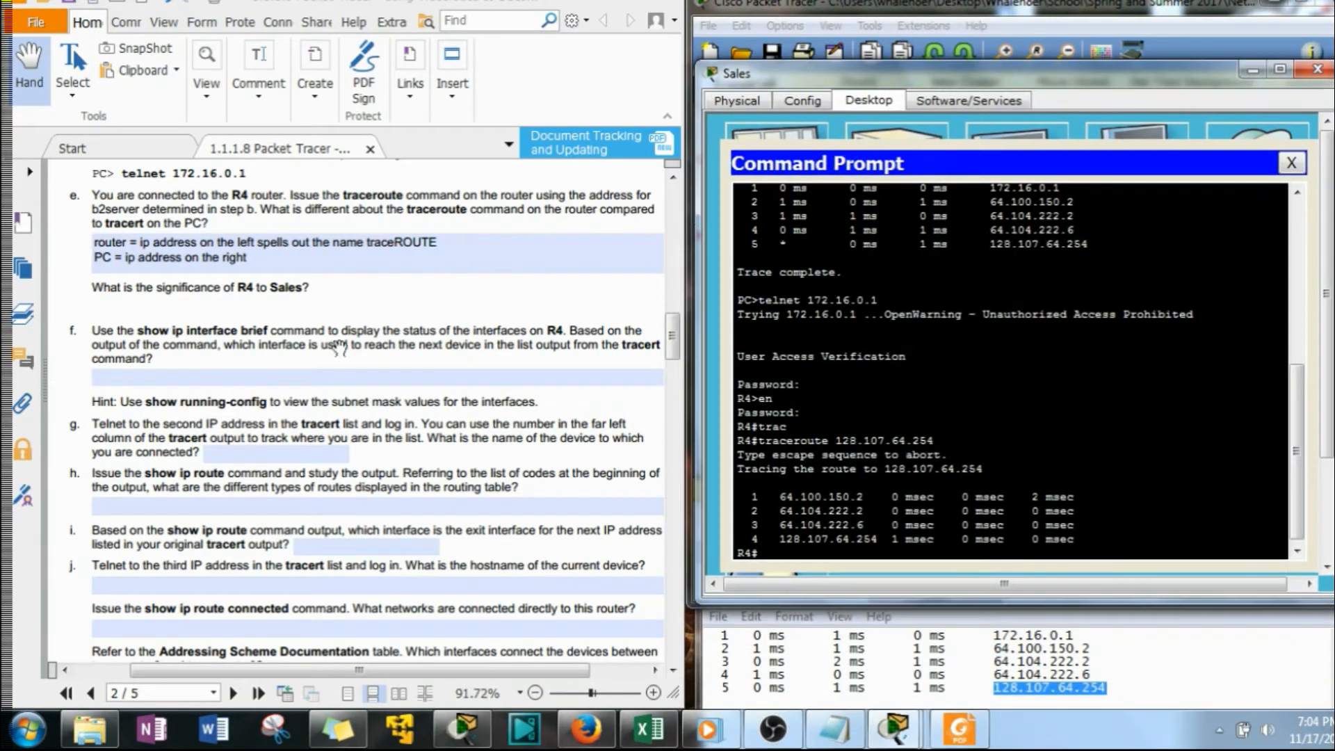
pyautogui.click(247, 378)
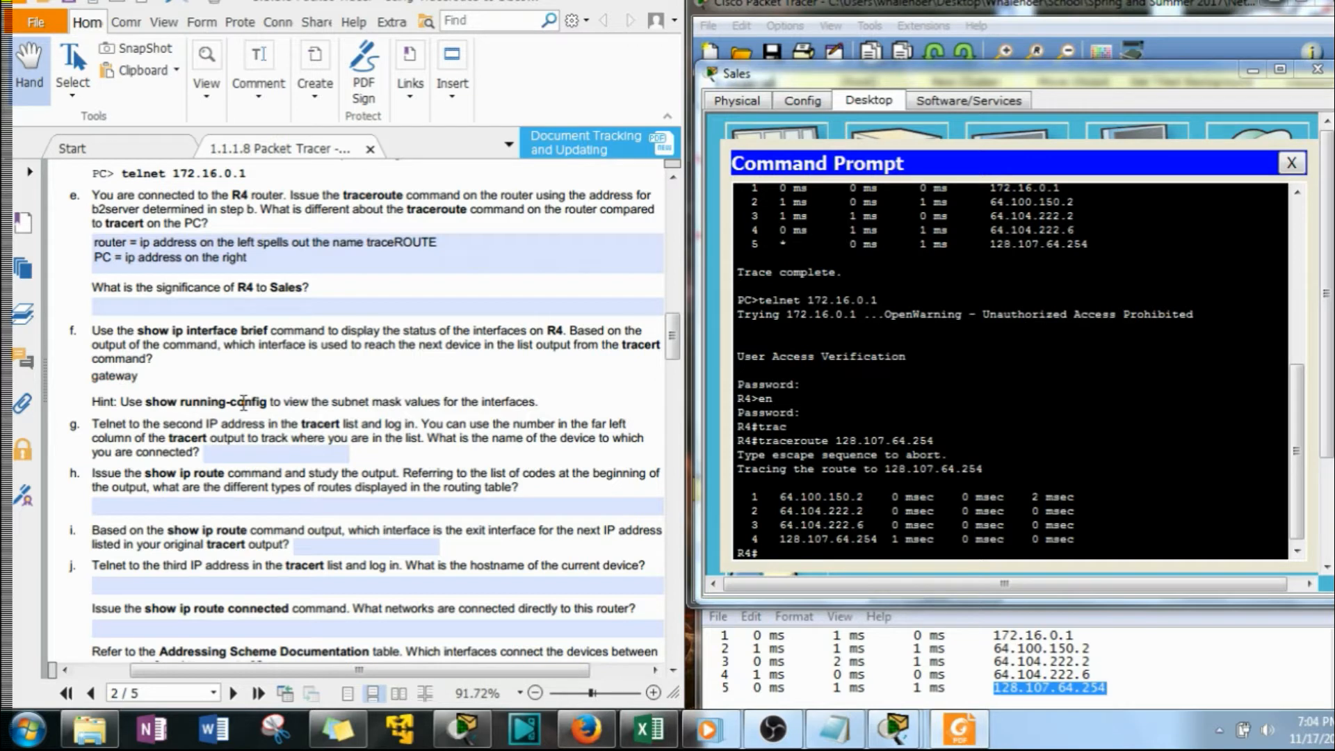
pyautogui.write('gateway r0u')
pyautogui.click(231, 465)
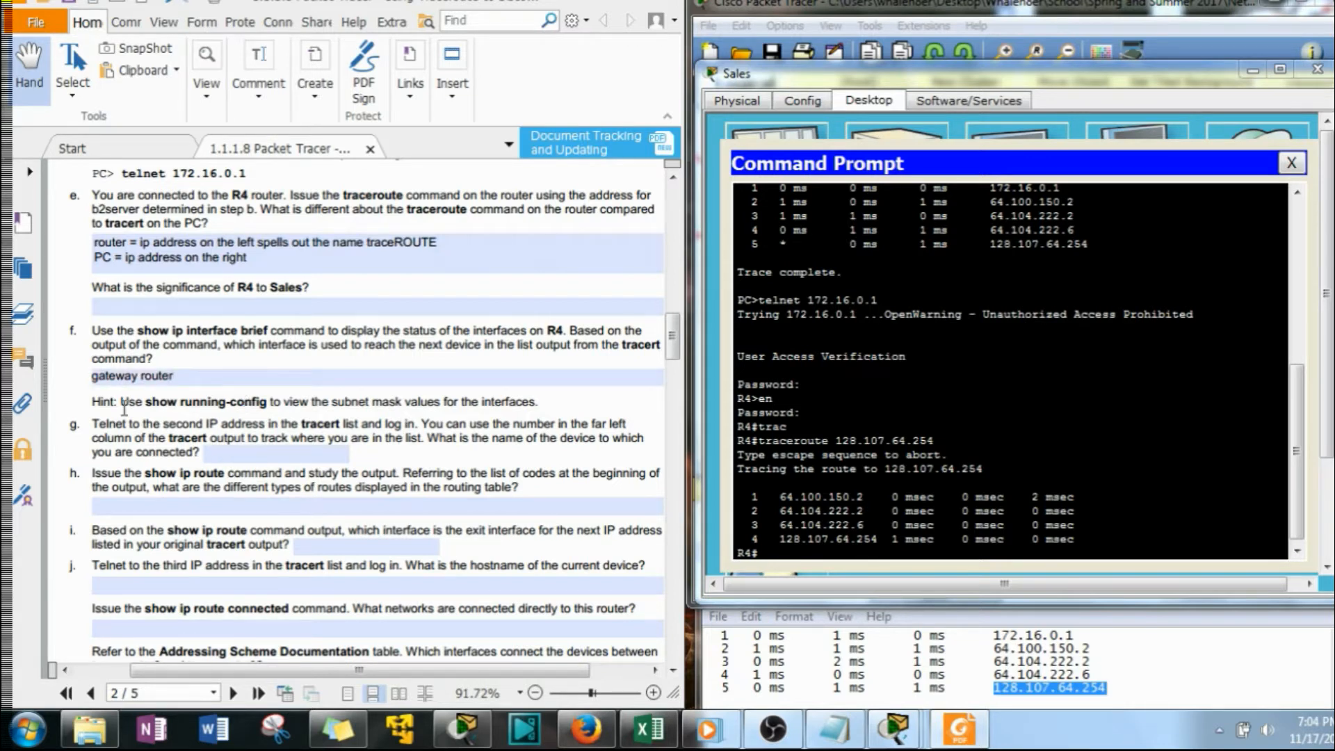
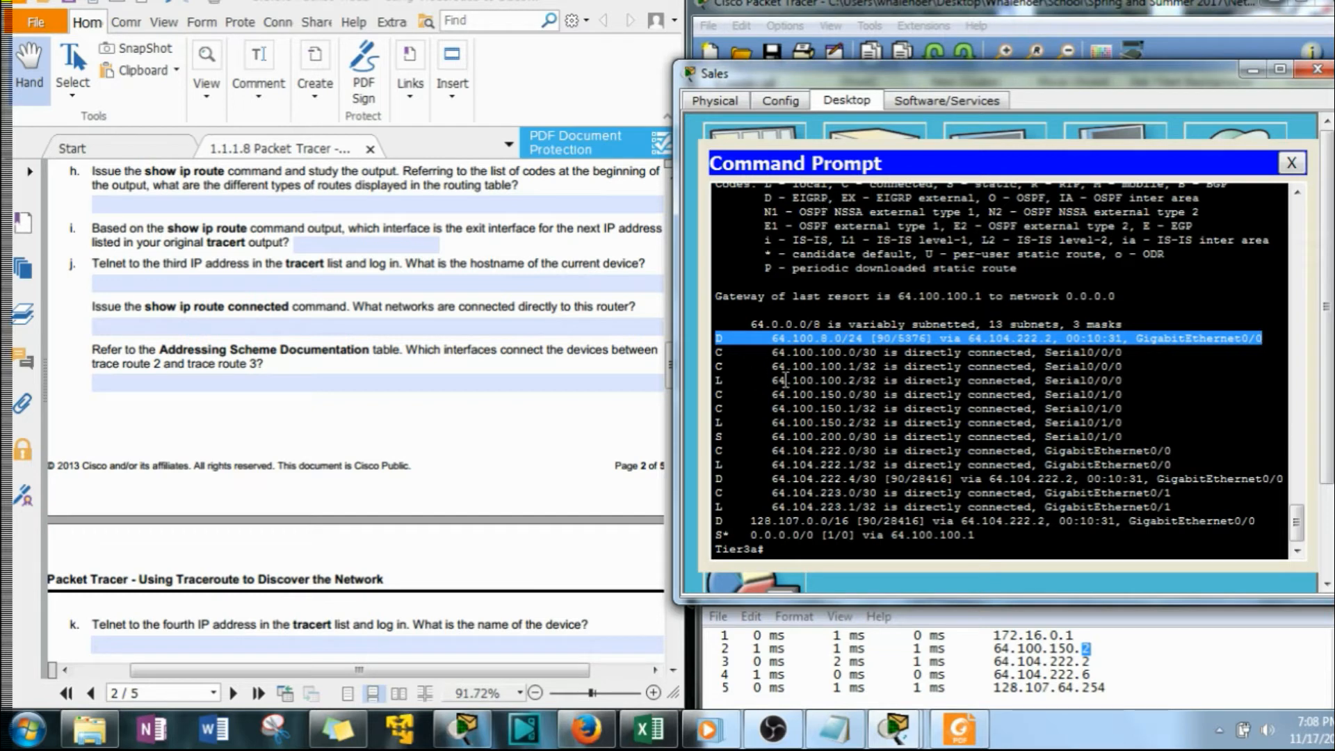
# Examine the directly connected, local and static route entries in Tier3a's routing table, including their prefix lengths
pyautogui.moveTo(717, 352); pyautogui.dragTo(1123, 352)
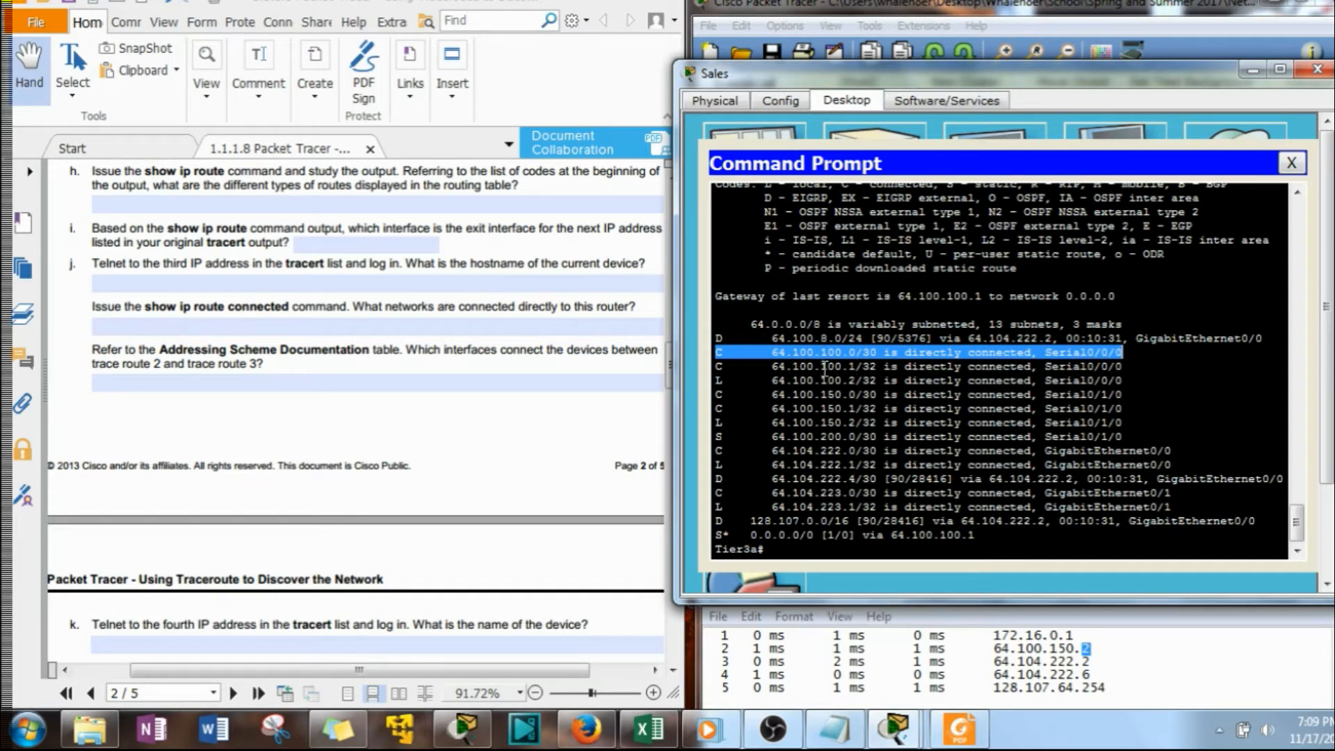
pyautogui.moveTo(709, 379); pyautogui.dragTo(1124, 381)
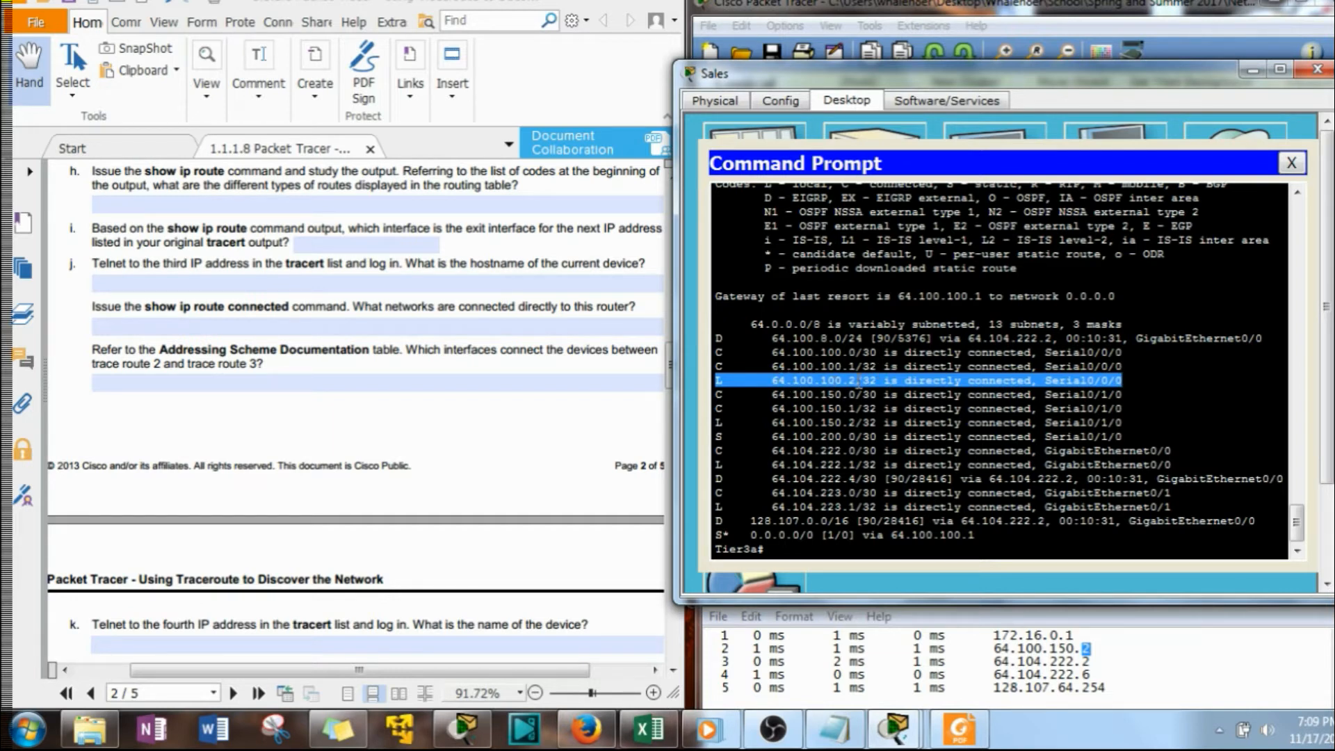
pyautogui.doubleClick(870, 381)
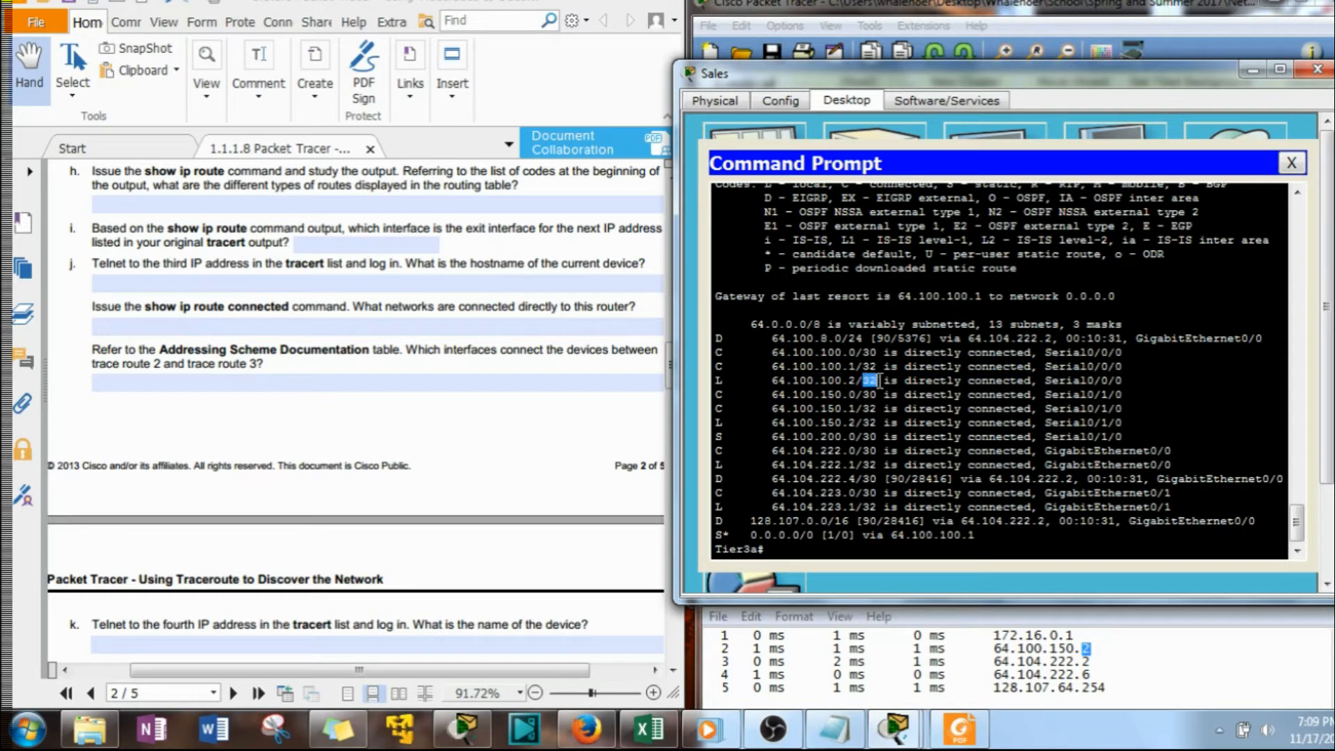
pyautogui.moveTo(851, 381); pyautogui.dragTo(794, 390)
pyautogui.click(848, 408)
pyautogui.moveTo(877, 381); pyautogui.dragTo(862, 381)
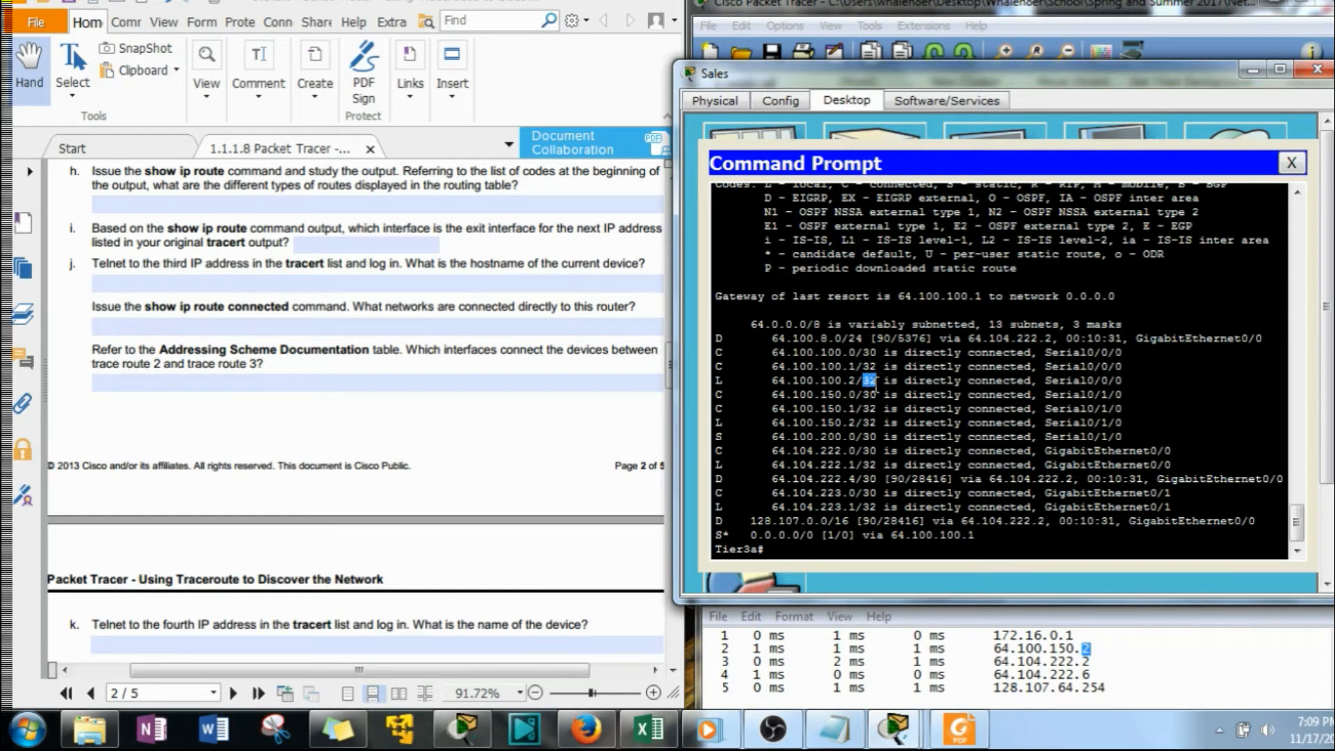
pyautogui.click(881, 381)
pyautogui.moveTo(776, 382); pyautogui.dragTo(860, 381)
pyautogui.click(825, 450)
pyautogui.moveTo(718, 437); pyautogui.dragTo(1125, 437)
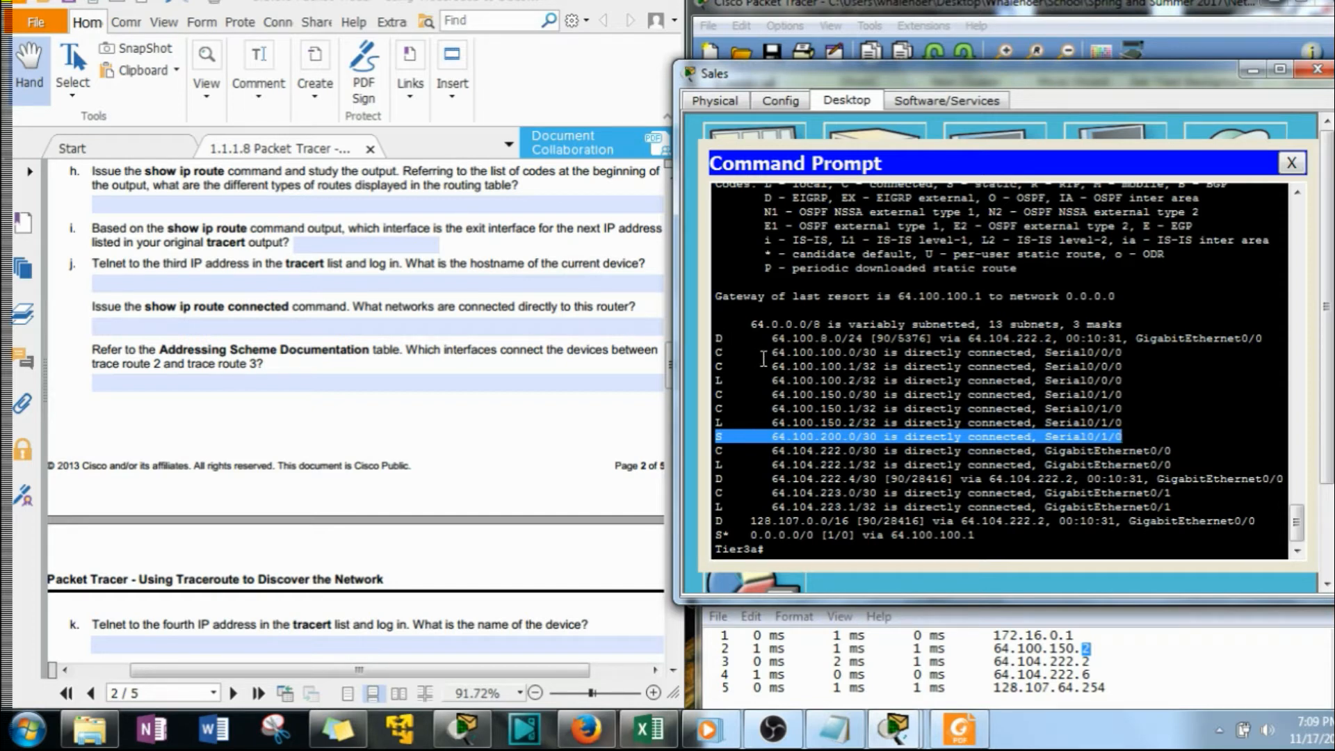
pyautogui.moveTo(718, 381); pyautogui.dragTo(854, 381)
pyautogui.moveTo(718, 437); pyautogui.dragTo(1127, 437)
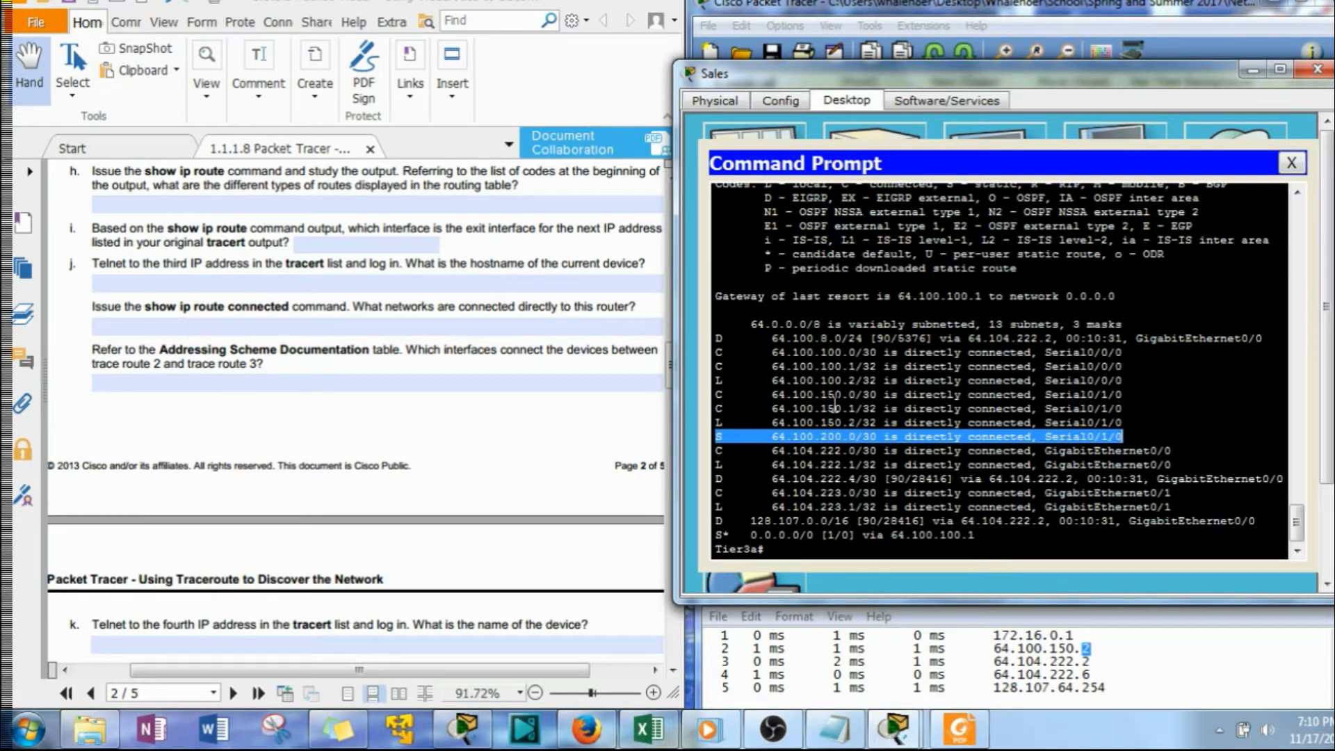
# Examine the S* default route's code, destination and next hop, trace its exit interface, and review the route type codes
pyautogui.click(718, 534)
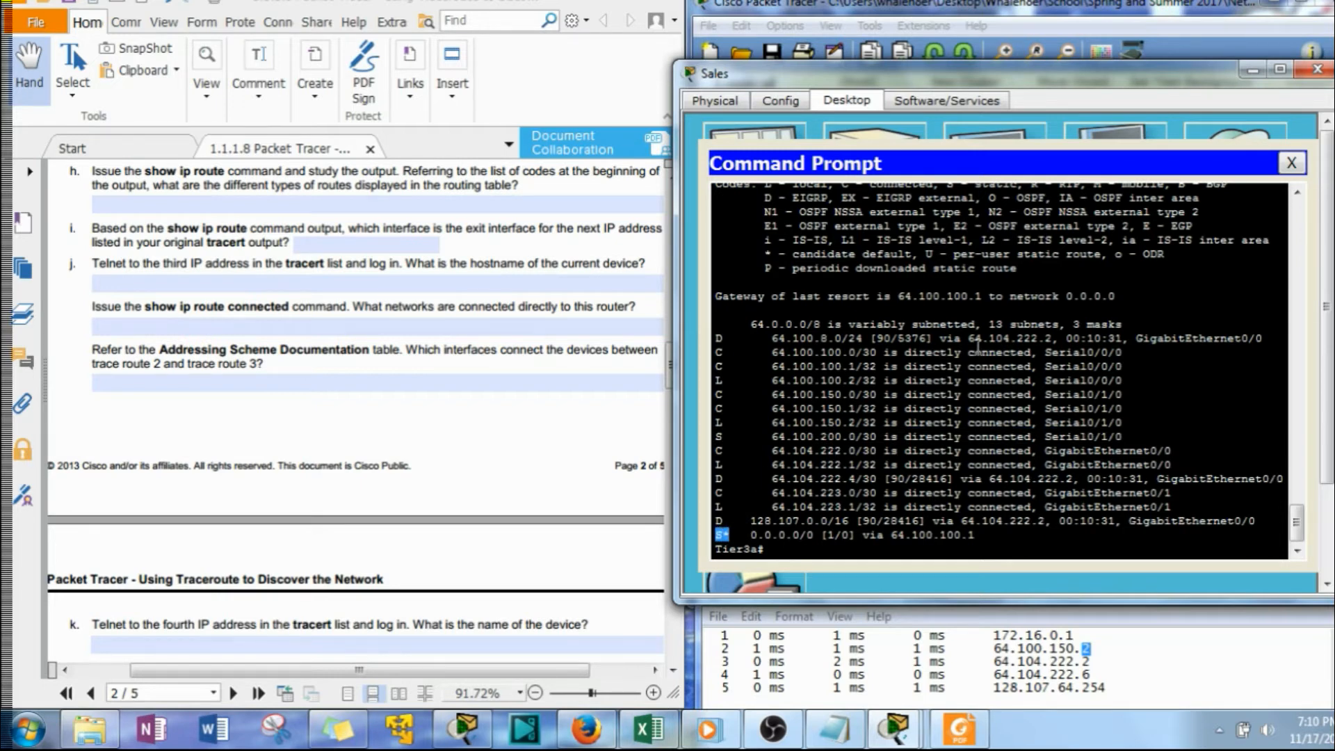
pyautogui.click(766, 256)
pyautogui.moveTo(765, 254); pyautogui.dragTo(770, 254)
pyautogui.click(721, 535)
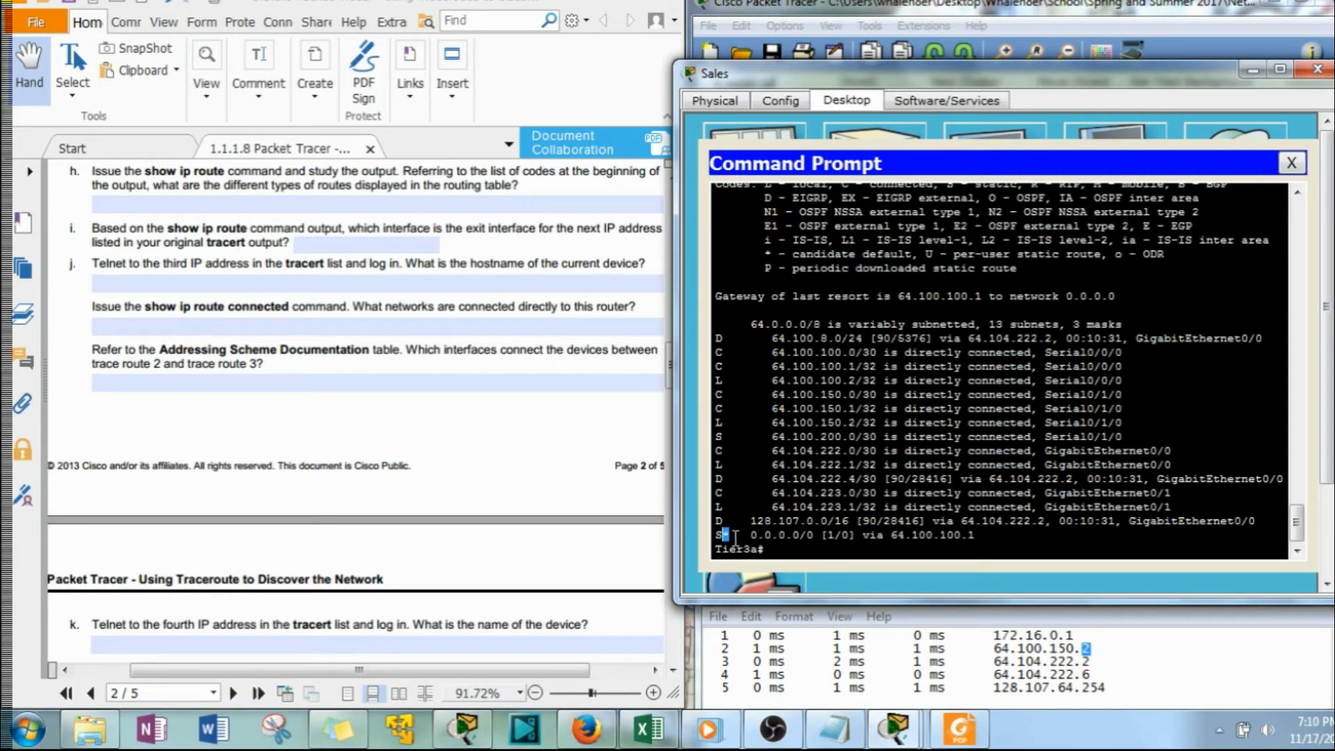
pyautogui.moveTo(752, 534); pyautogui.dragTo(812, 541)
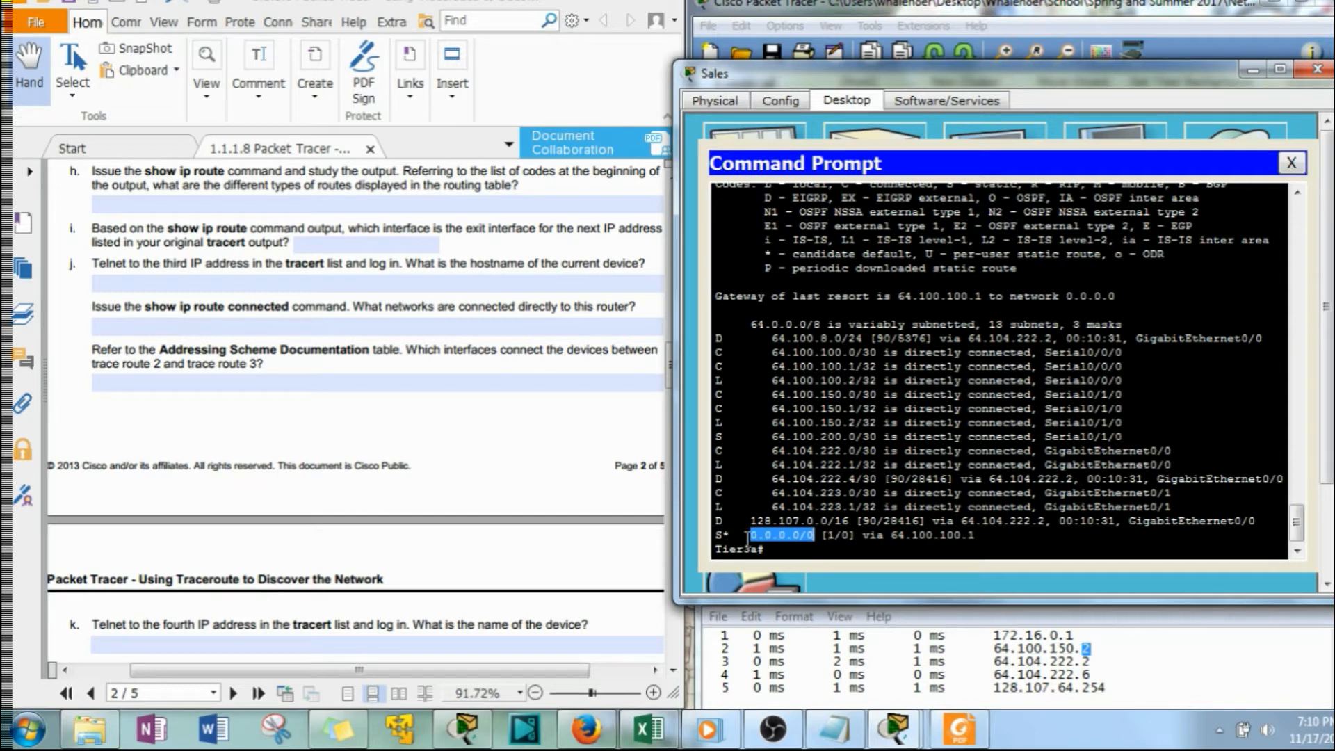
pyautogui.moveTo(891, 534); pyautogui.dragTo(979, 534)
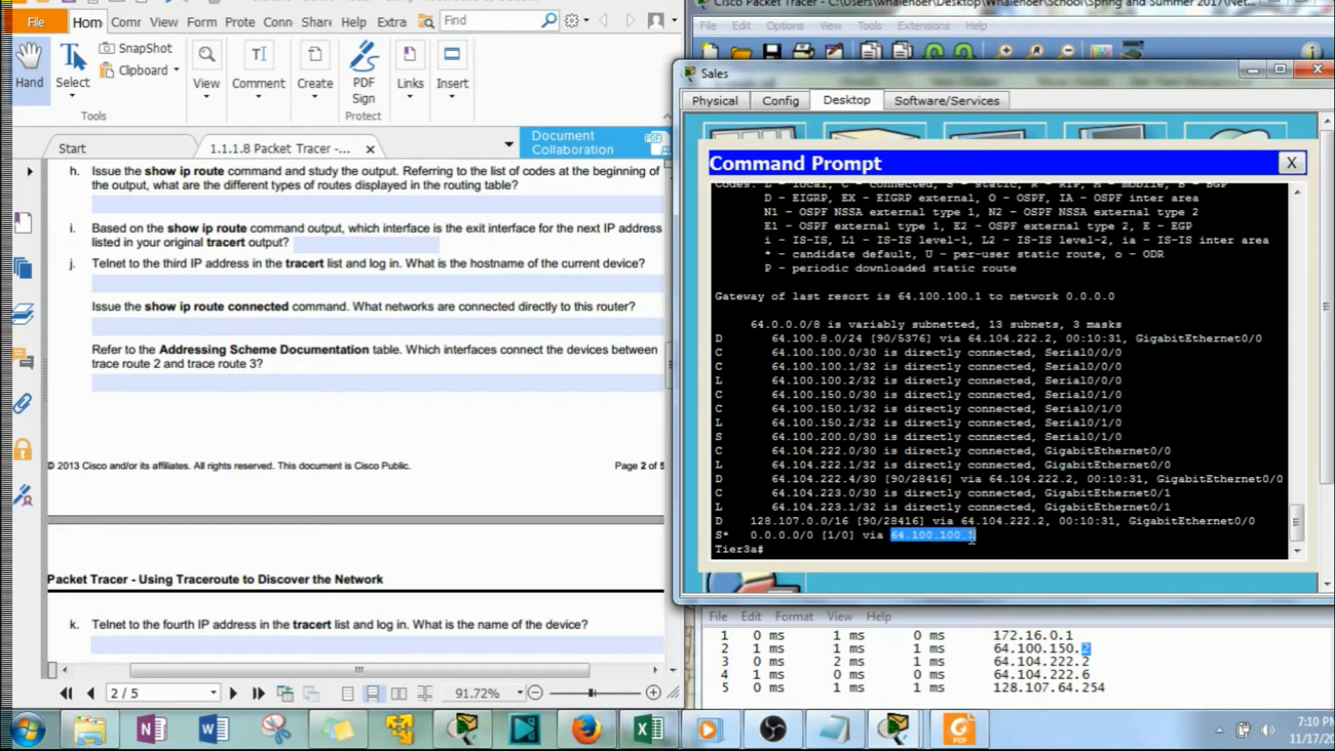
pyautogui.moveTo(770, 367); pyautogui.dragTo(1044, 367)
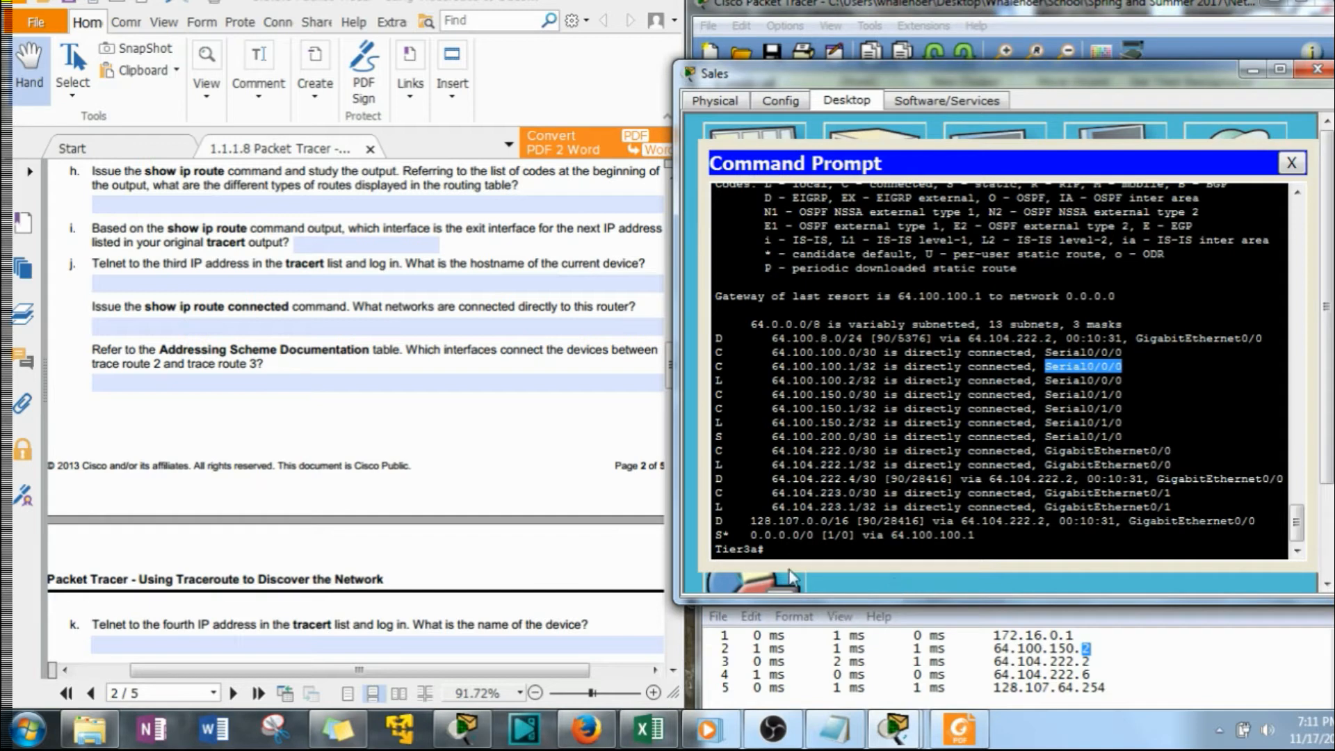
pyautogui.moveTo(718, 339); pyautogui.dragTo(727, 354)
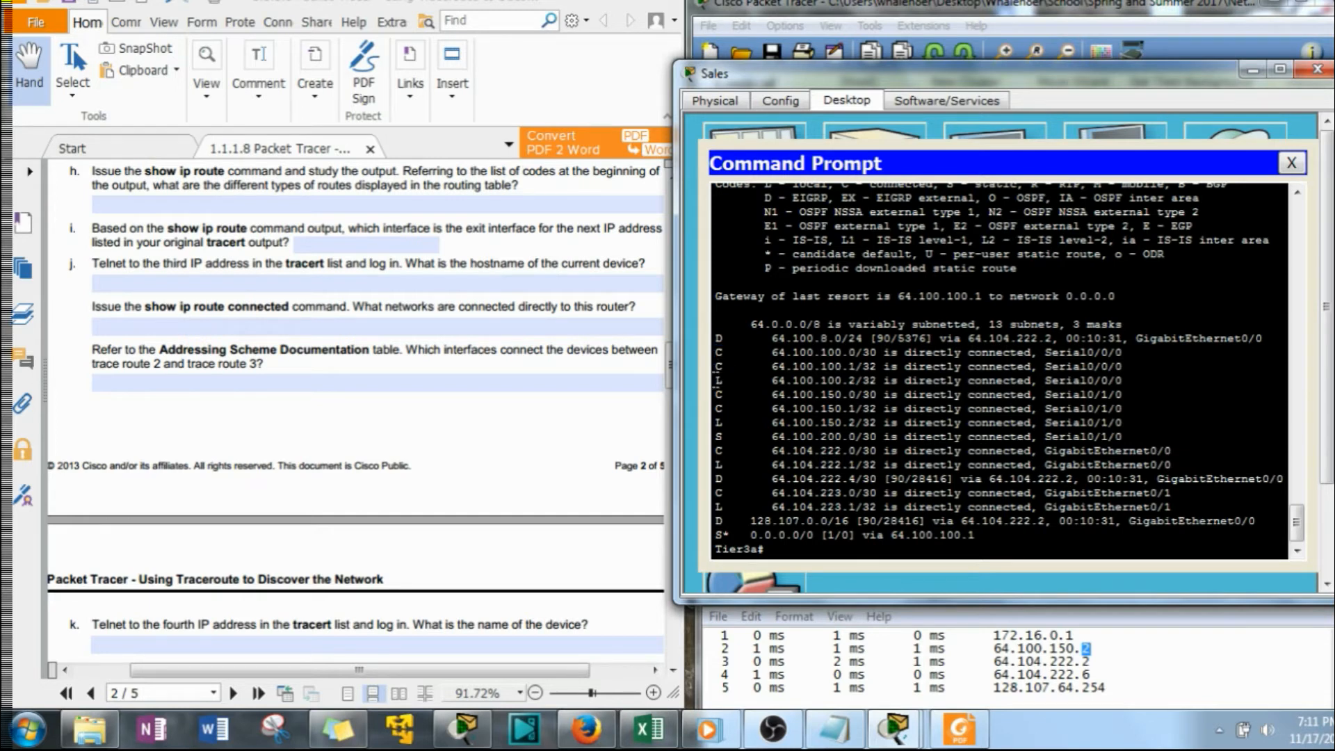
pyautogui.moveTo(718, 437); pyautogui.dragTo(727, 437)
pyautogui.moveTo(716, 535); pyautogui.dragTo(728, 535)
# Match the third tracert address to its route and copy the exit interface GigabitEthernet0/0 into the question i answer
pyautogui.click(222, 259)
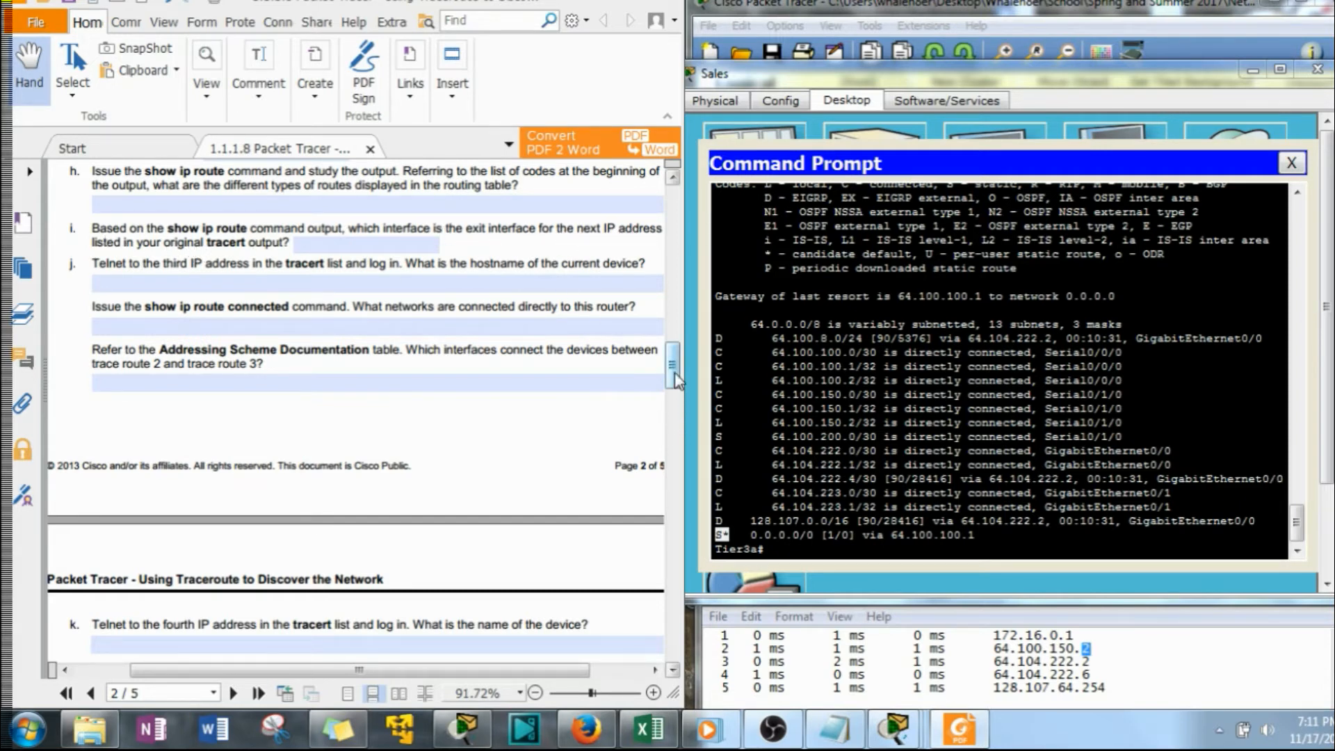
pyautogui.scroll(-1, 673, 379)
pyautogui.scroll(-3, 672, 377)
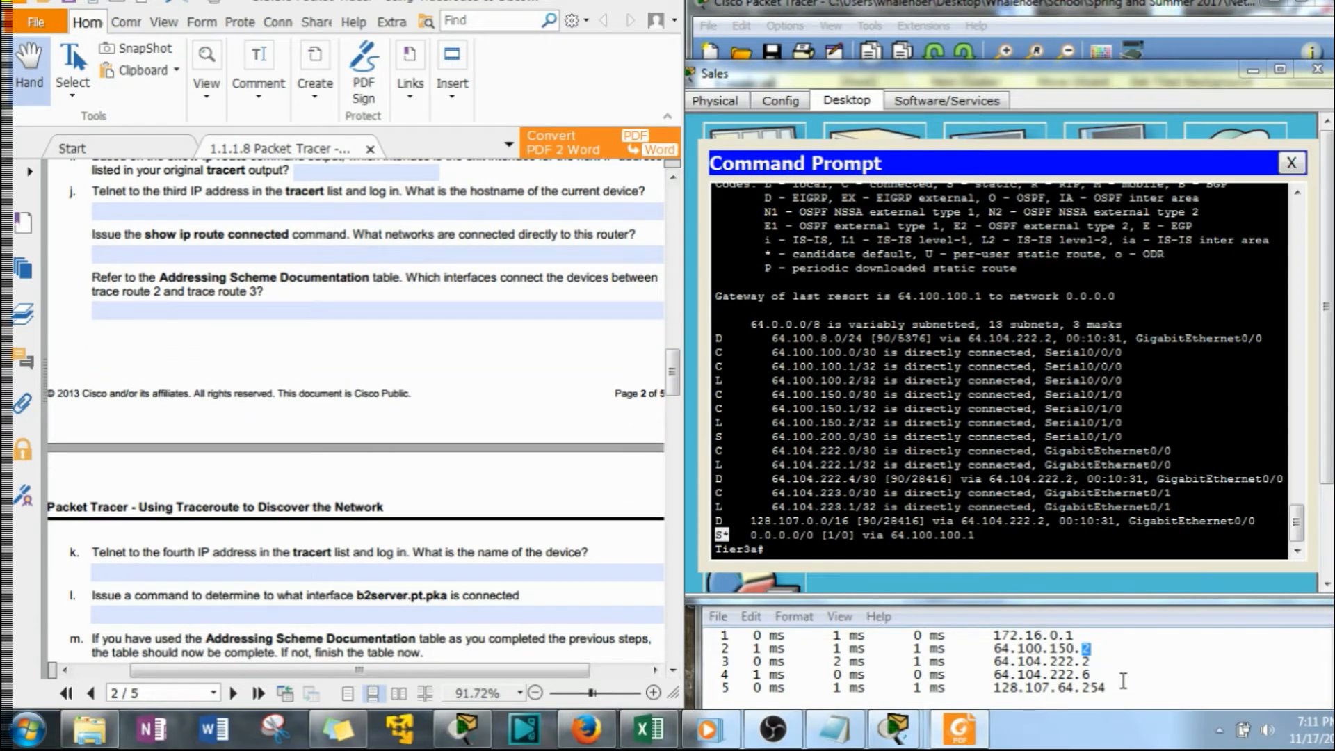
pyautogui.moveTo(1092, 661); pyautogui.dragTo(994, 661)
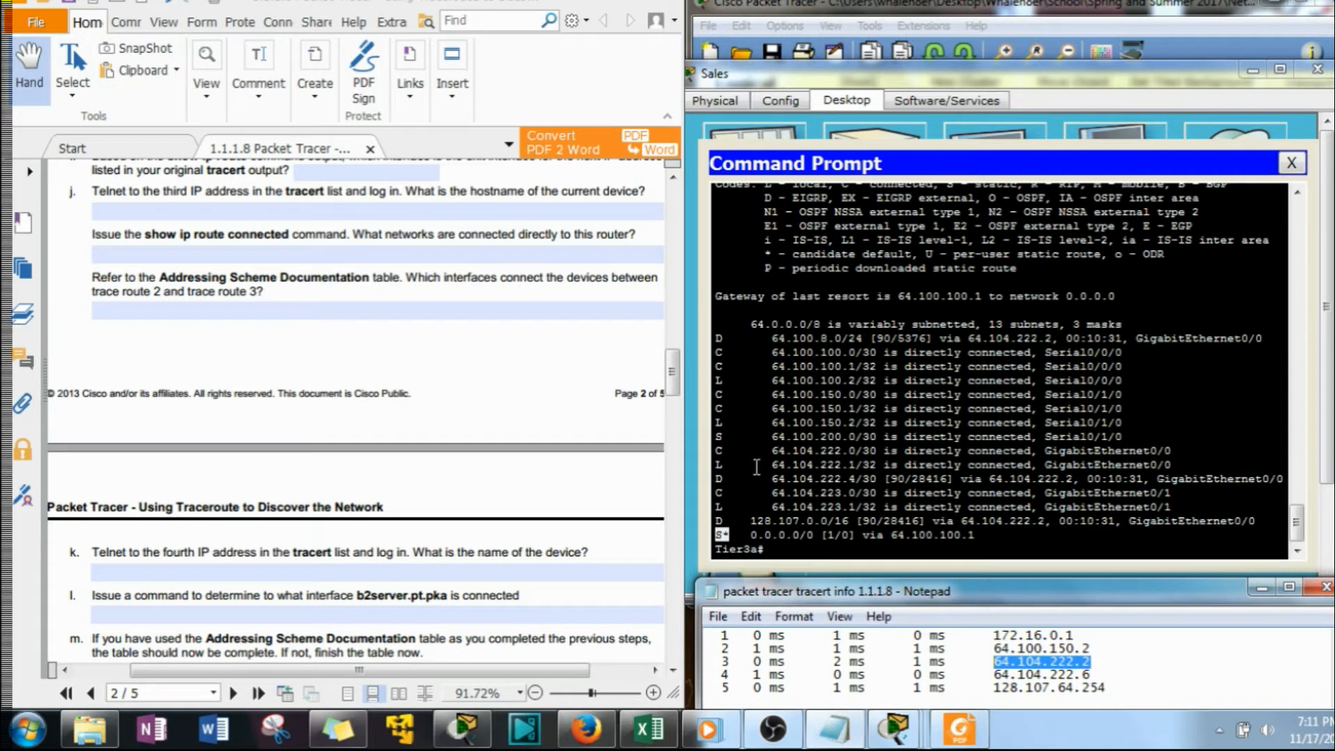
pyautogui.moveTo(716, 451); pyautogui.dragTo(879, 451)
pyautogui.moveTo(673, 366); pyautogui.dragTo(674, 369)
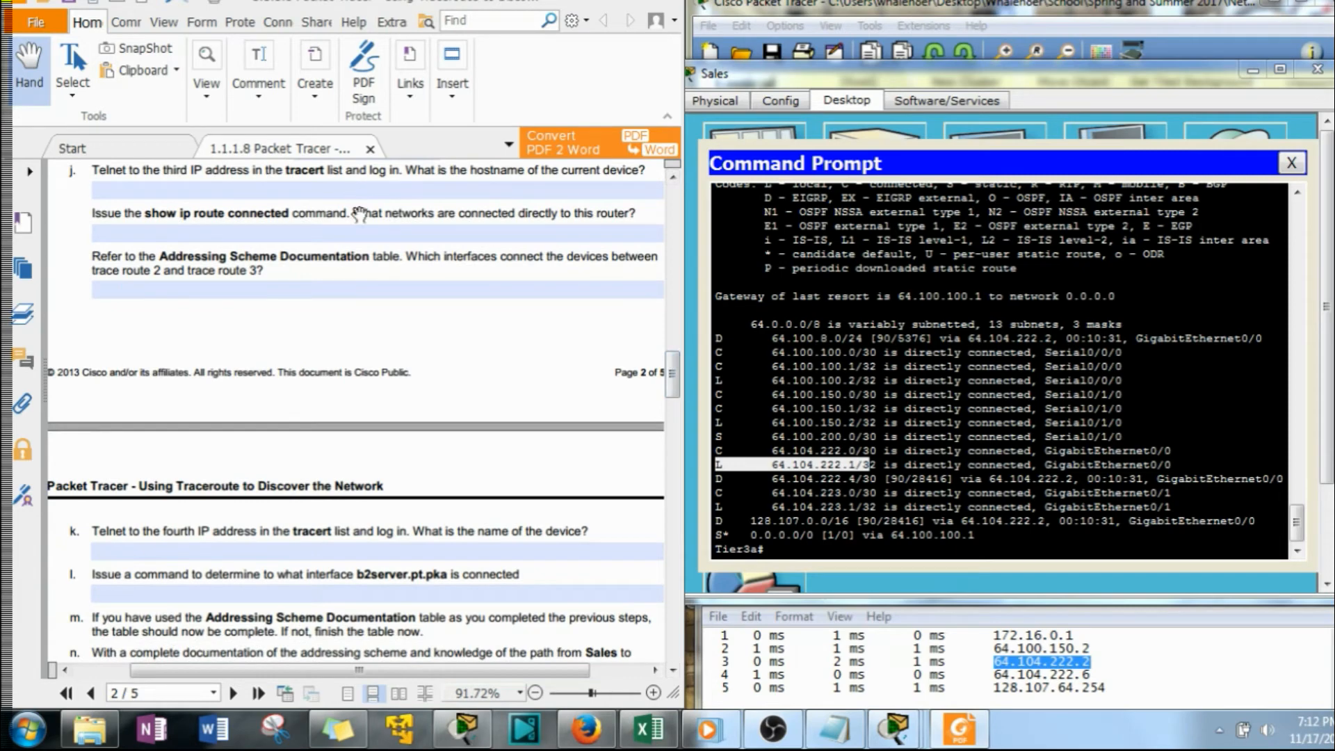
pyautogui.scroll(1, 462, 278)
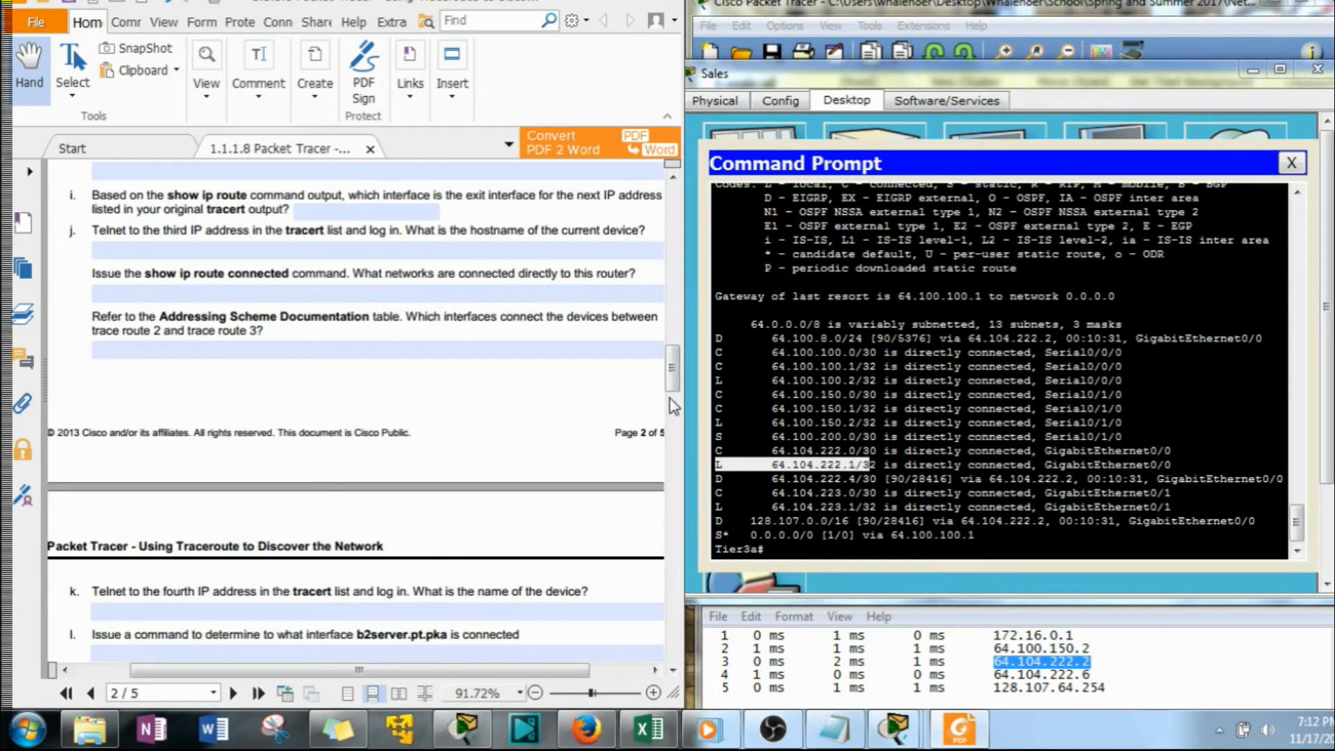
pyautogui.moveTo(776, 450); pyautogui.dragTo(1045, 452)
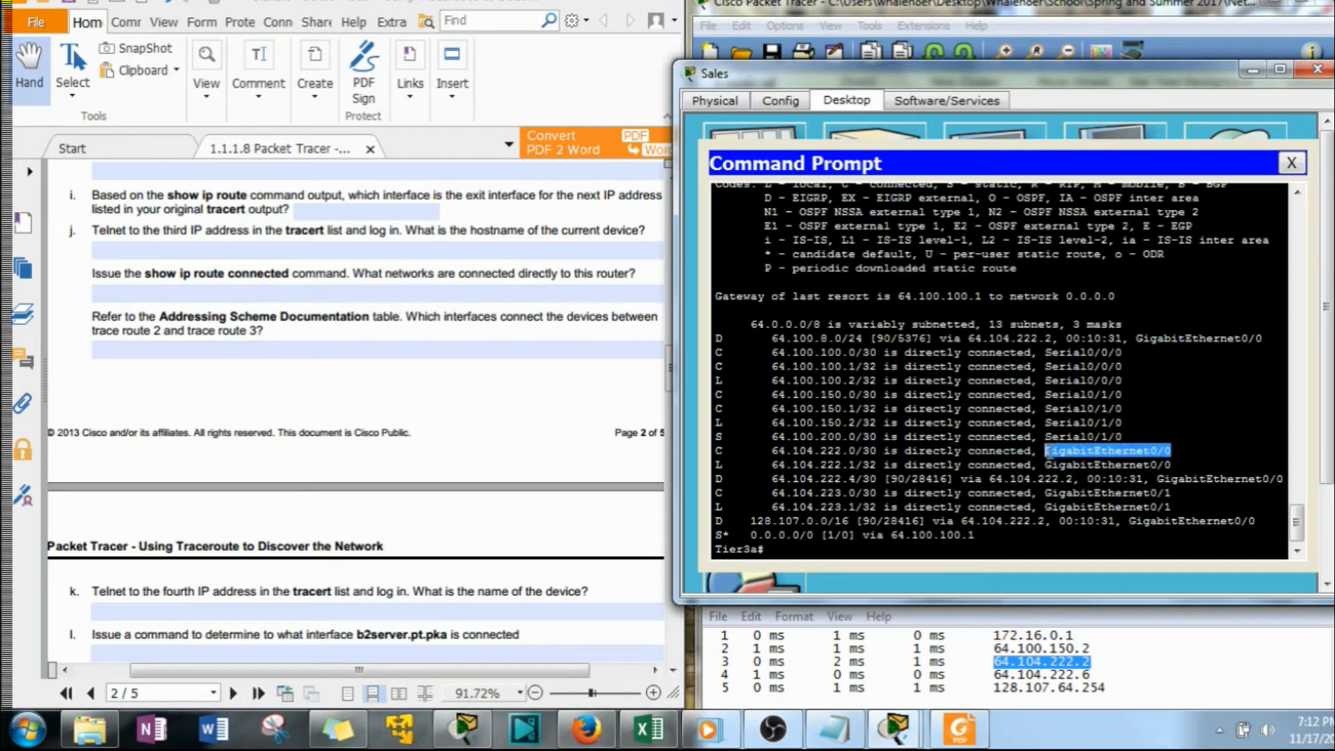
pyautogui.rightClick(1059, 446)
pyautogui.click(1105, 462)
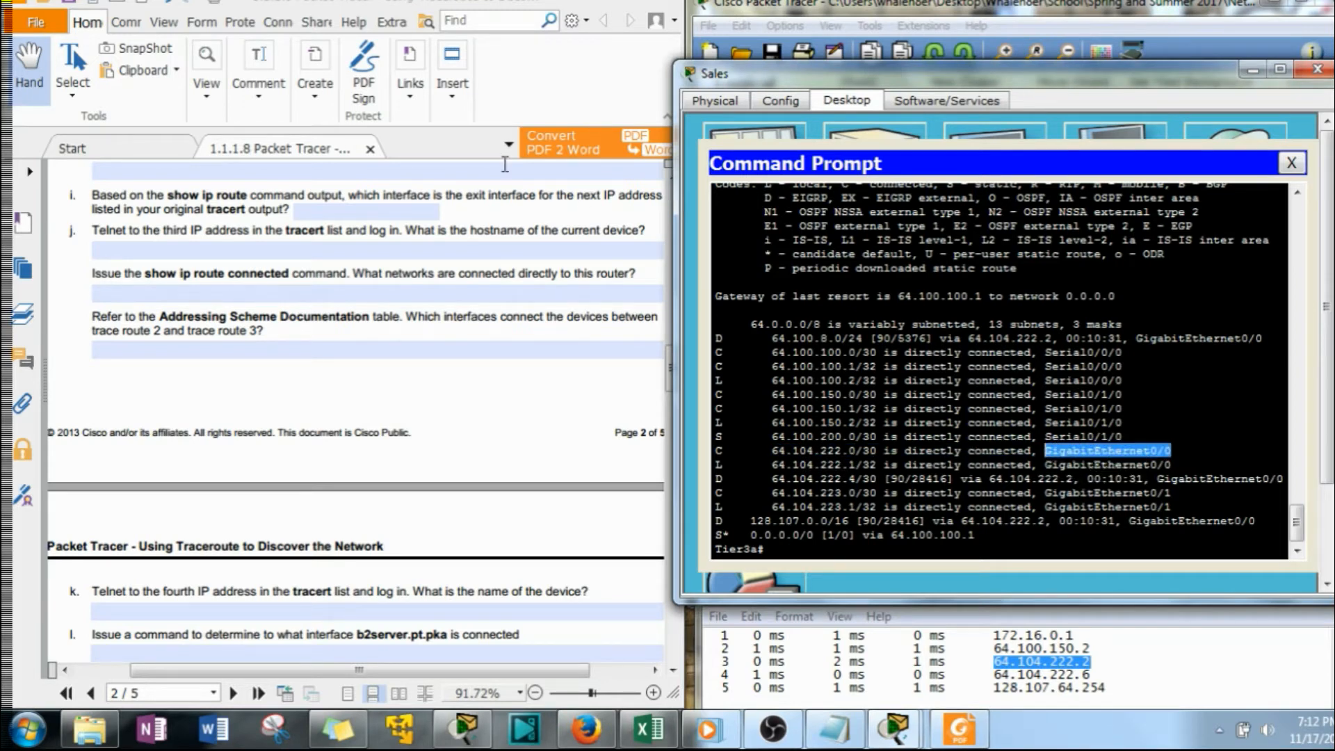
pyautogui.rightClick(357, 209)
pyautogui.click(402, 268)
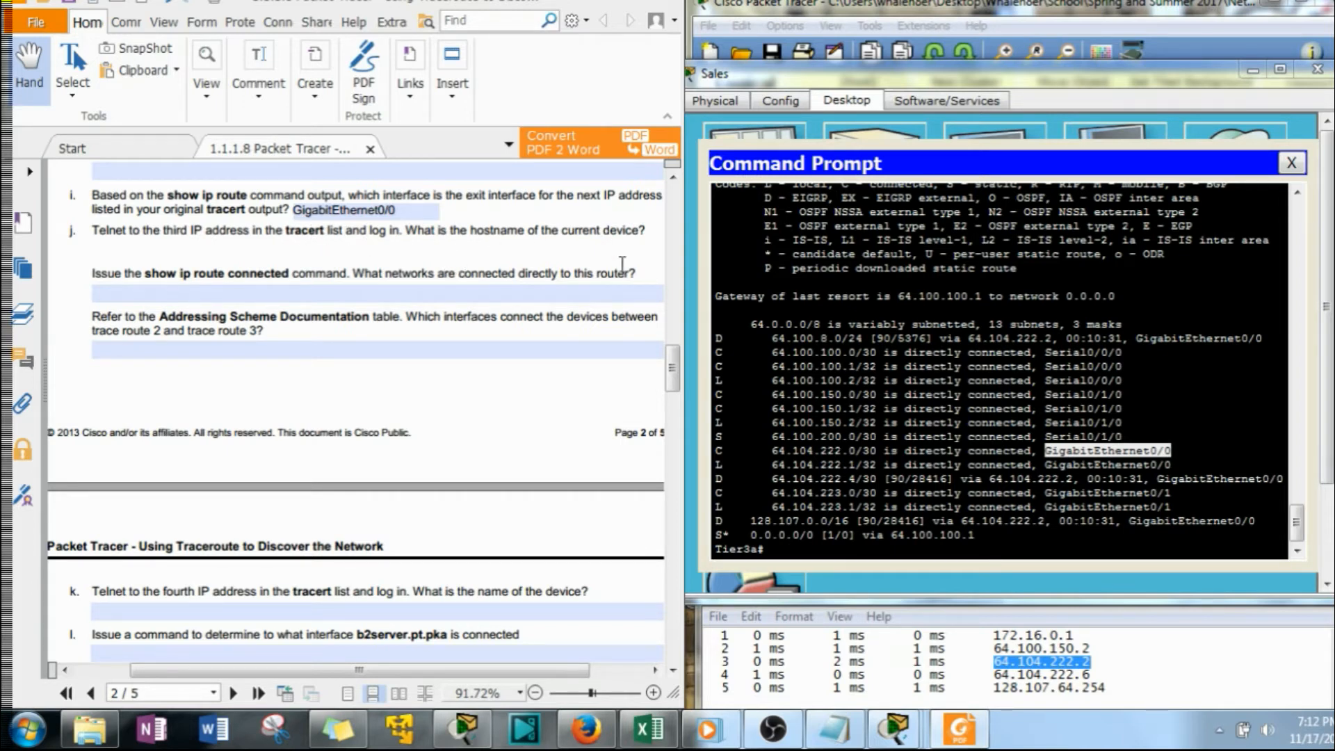
# For question j, copy the third tracert address, 64.104.222.2, from the Notepad list and telnet to it from Tier3a
pyautogui.moveTo(669, 358); pyautogui.dragTo(677, 365)
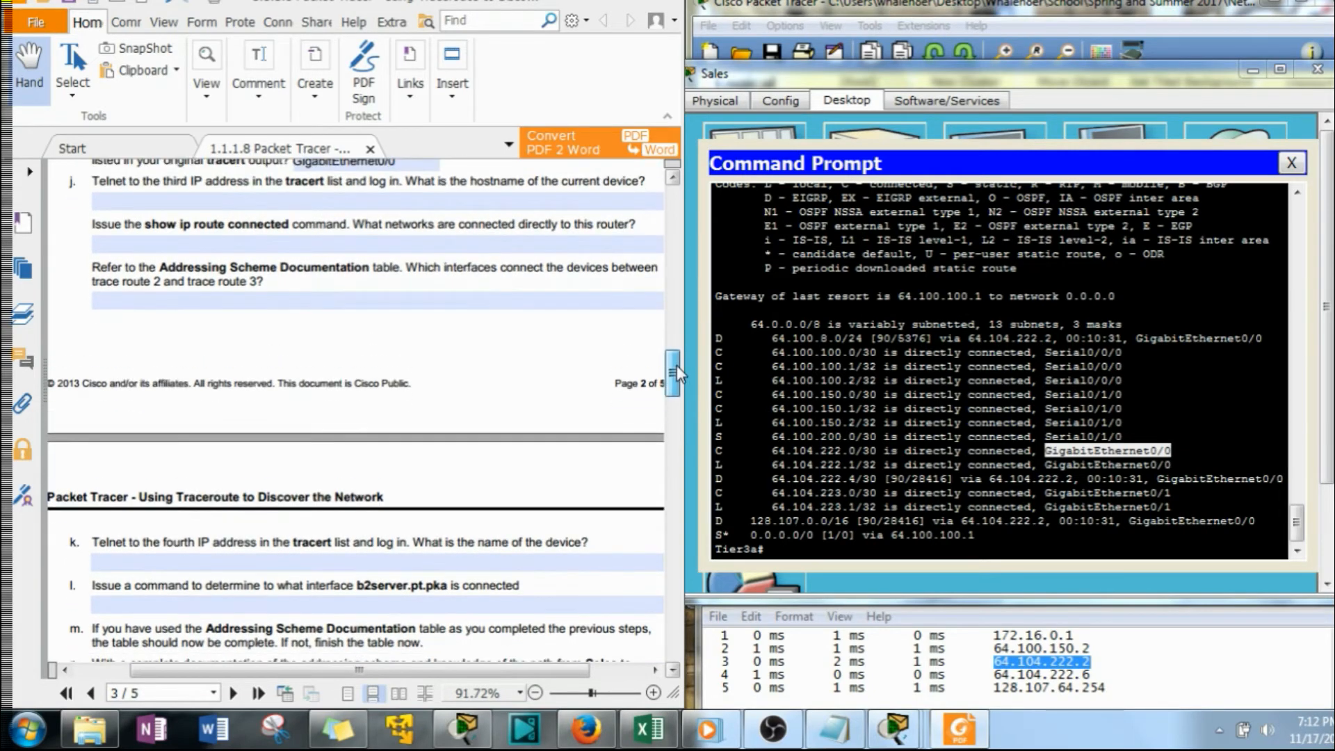
pyautogui.click(1028, 661)
pyautogui.moveTo(1086, 661); pyautogui.dragTo(990, 654)
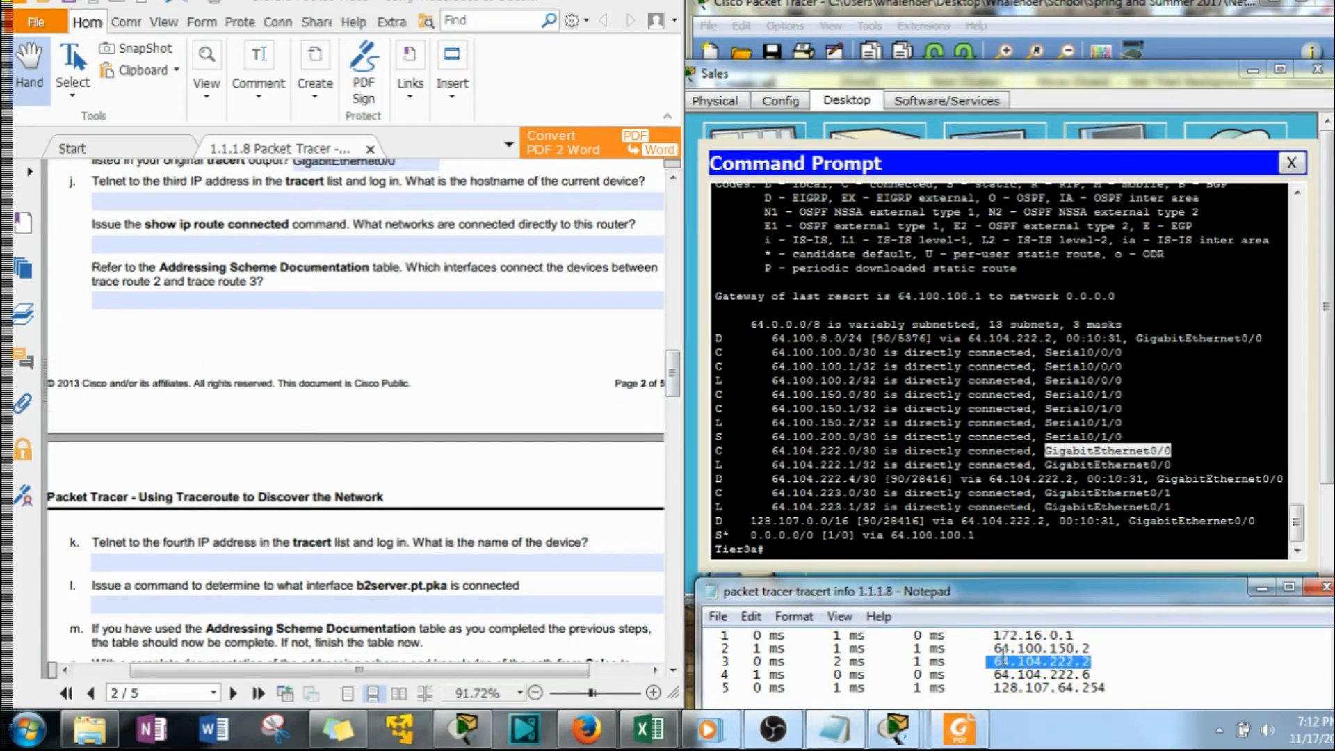
pyautogui.rightClick(1003, 654)
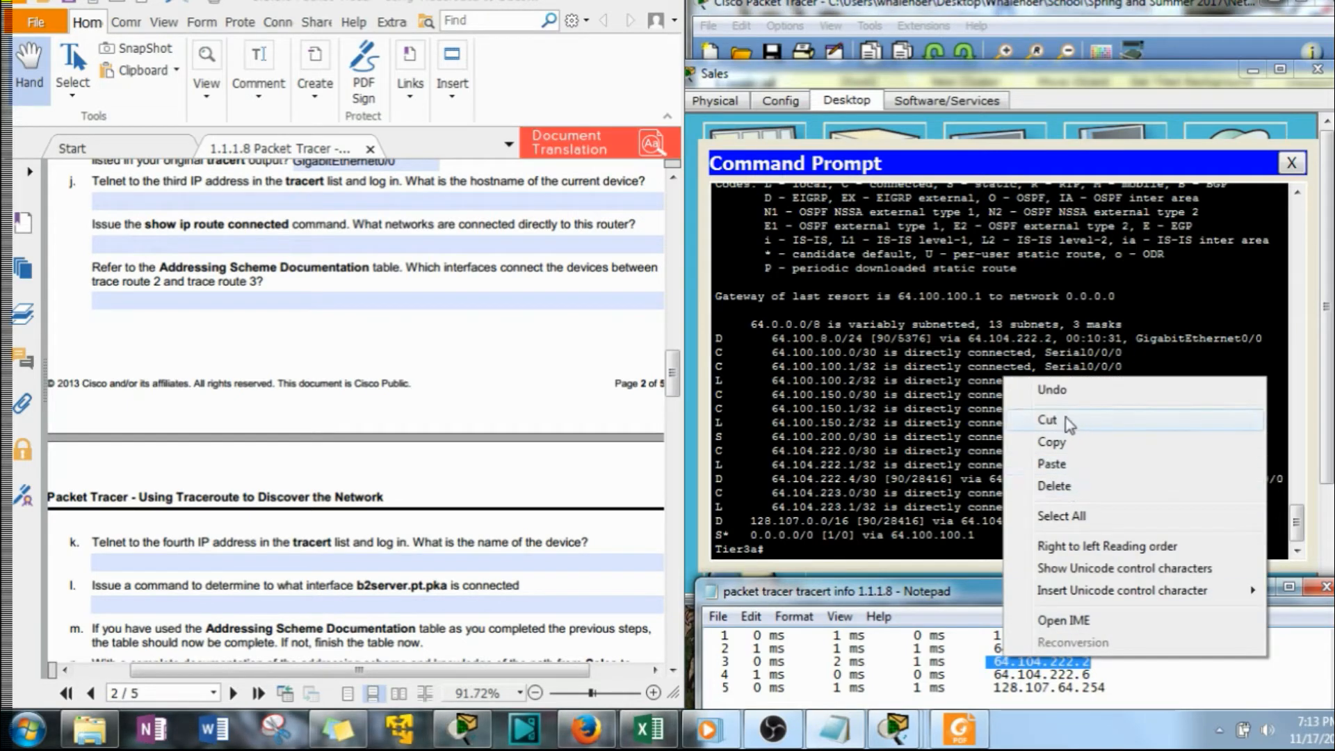
pyautogui.click(1052, 442)
pyautogui.click(750, 574)
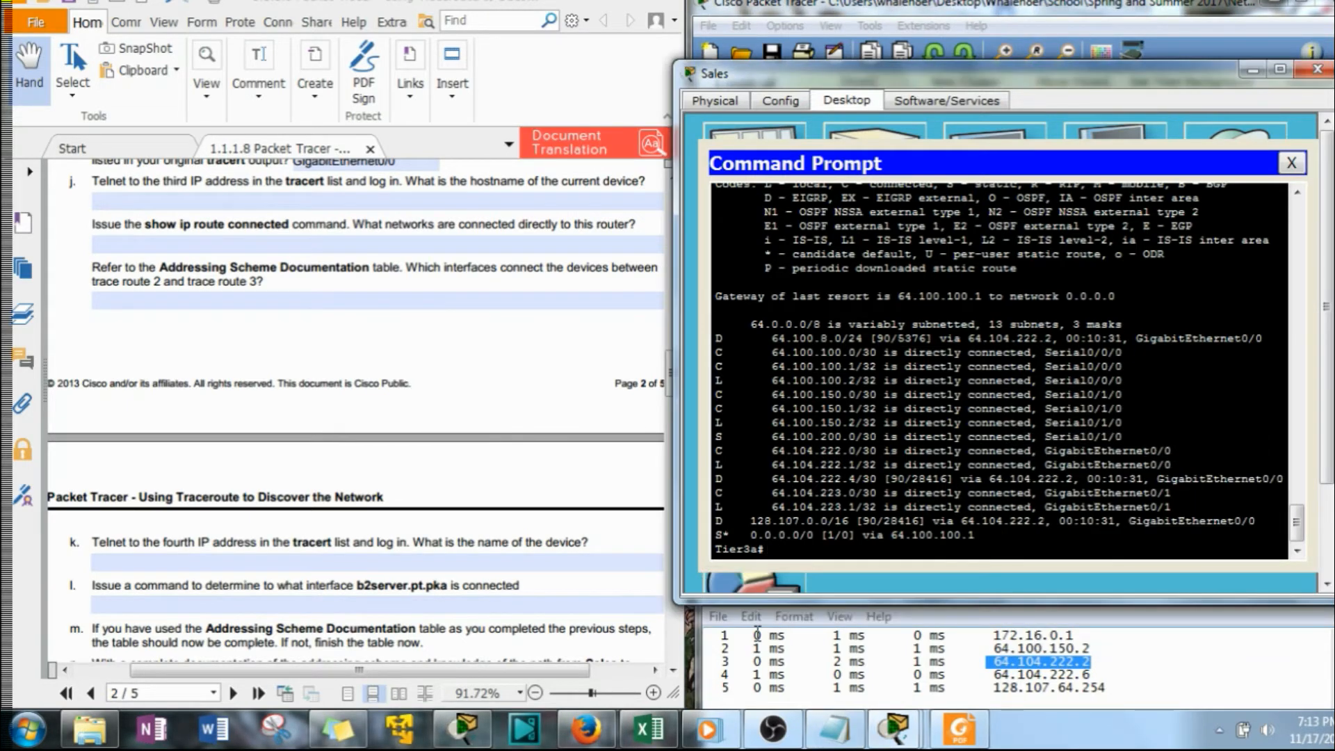
pyautogui.write('tel')
pyautogui.press('Tab')
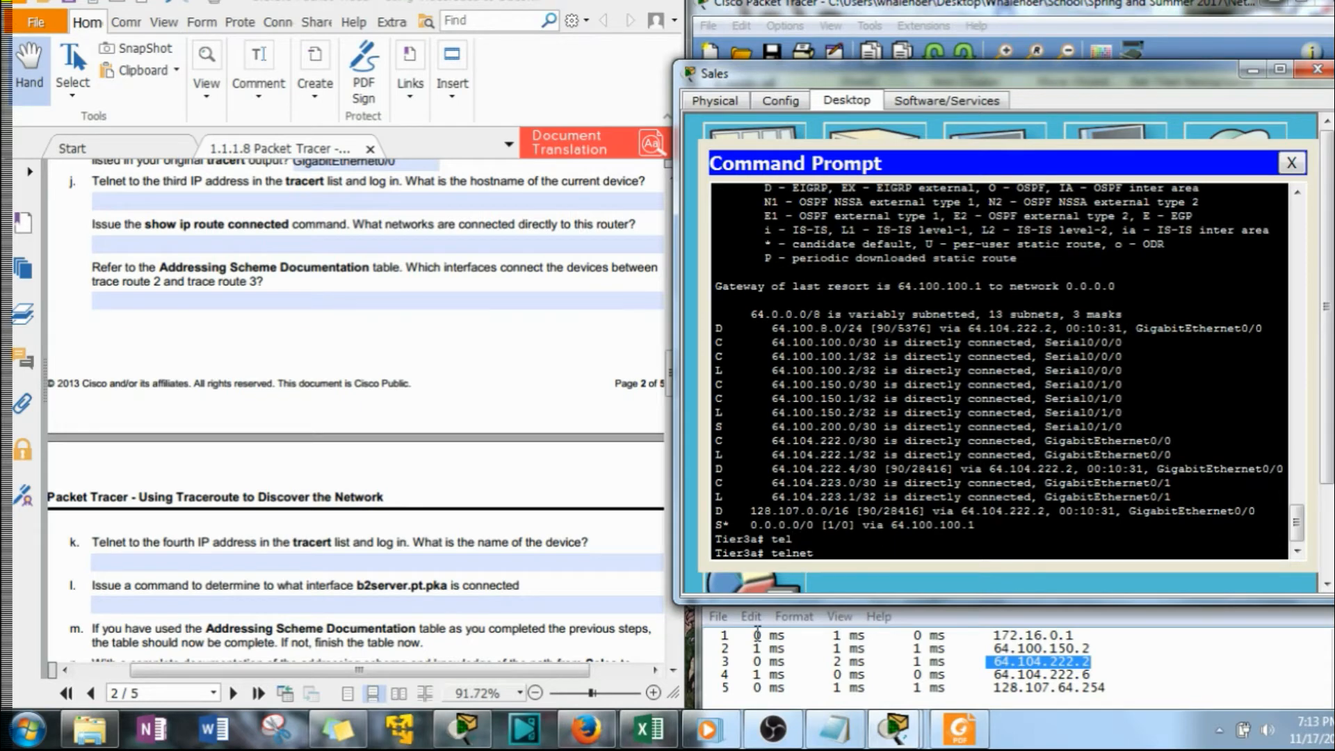
pyautogui.rightClick(970, 525)
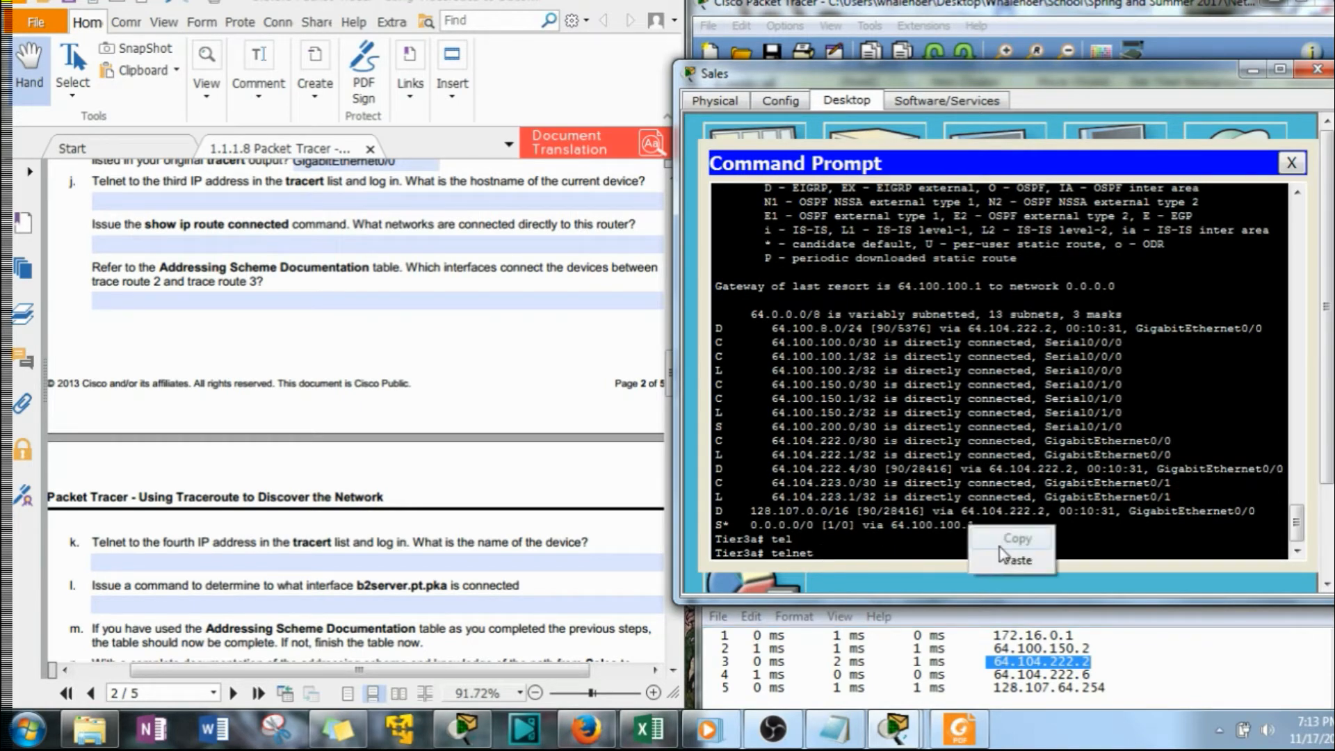
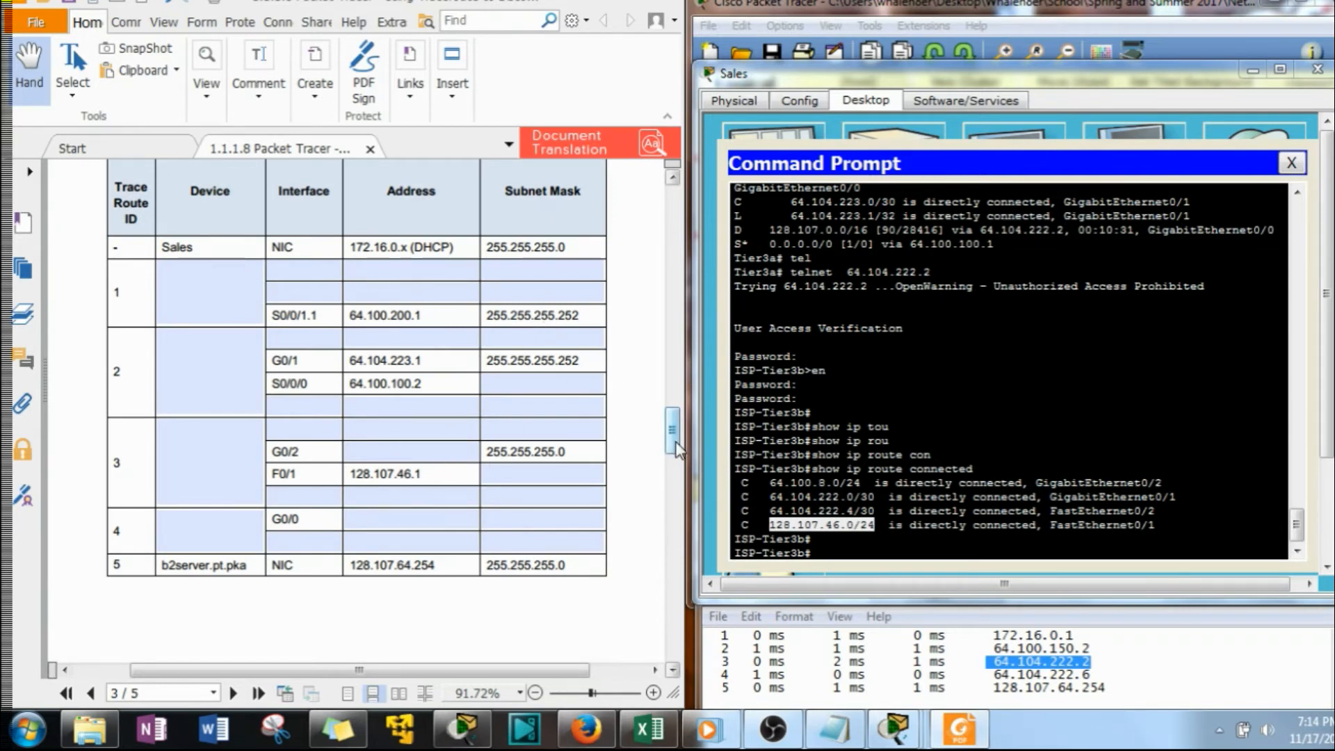
# For the trace route 2 to 3 connection question, display ISP-Tier3b's complete running configuration with show run
pyautogui.moveTo(675, 449); pyautogui.dragTo(672, 384)
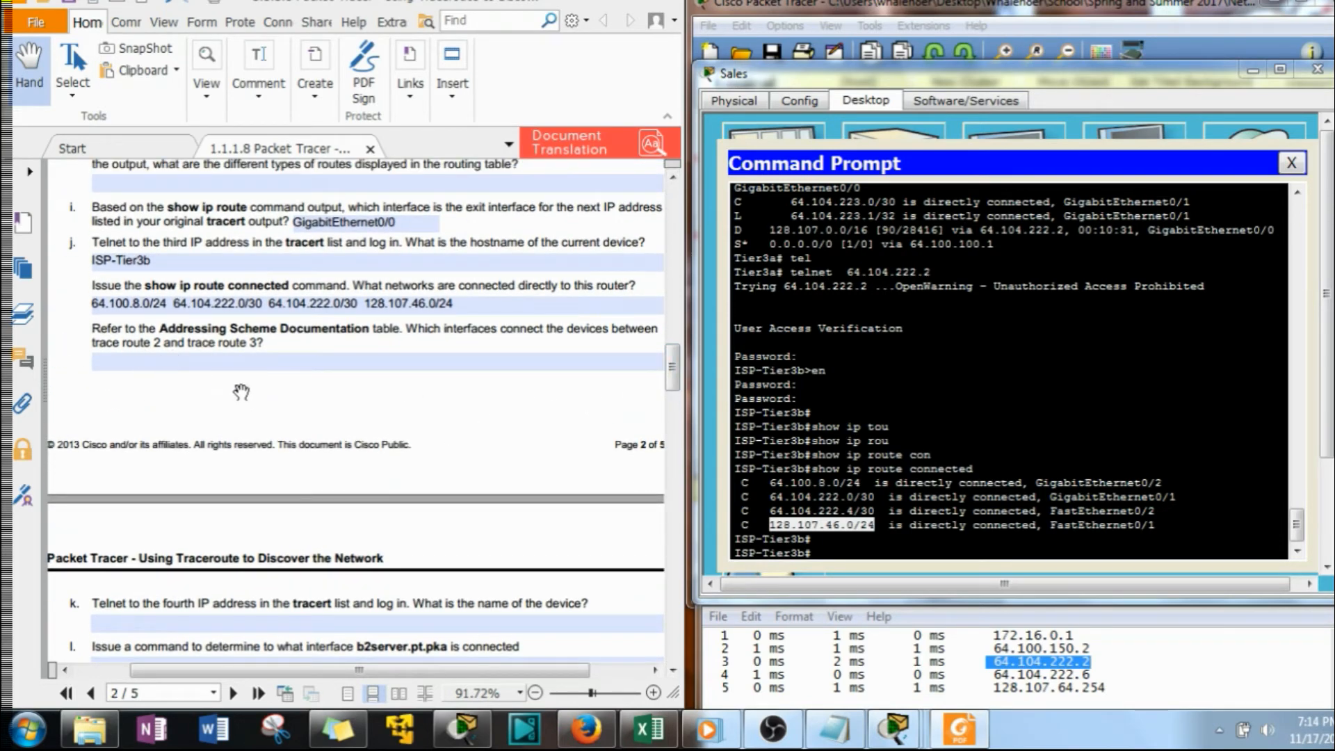
pyautogui.click(905, 553)
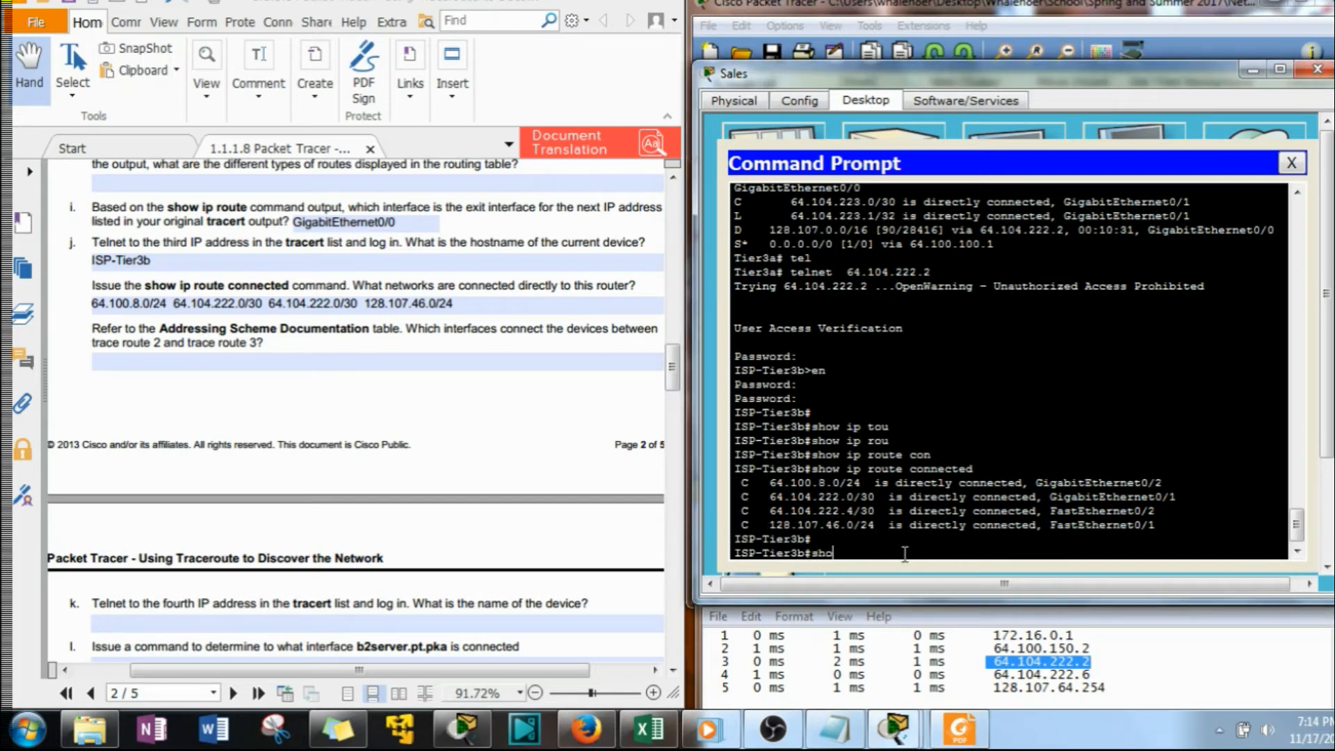
pyautogui.write('show run')
pyautogui.press('Return')
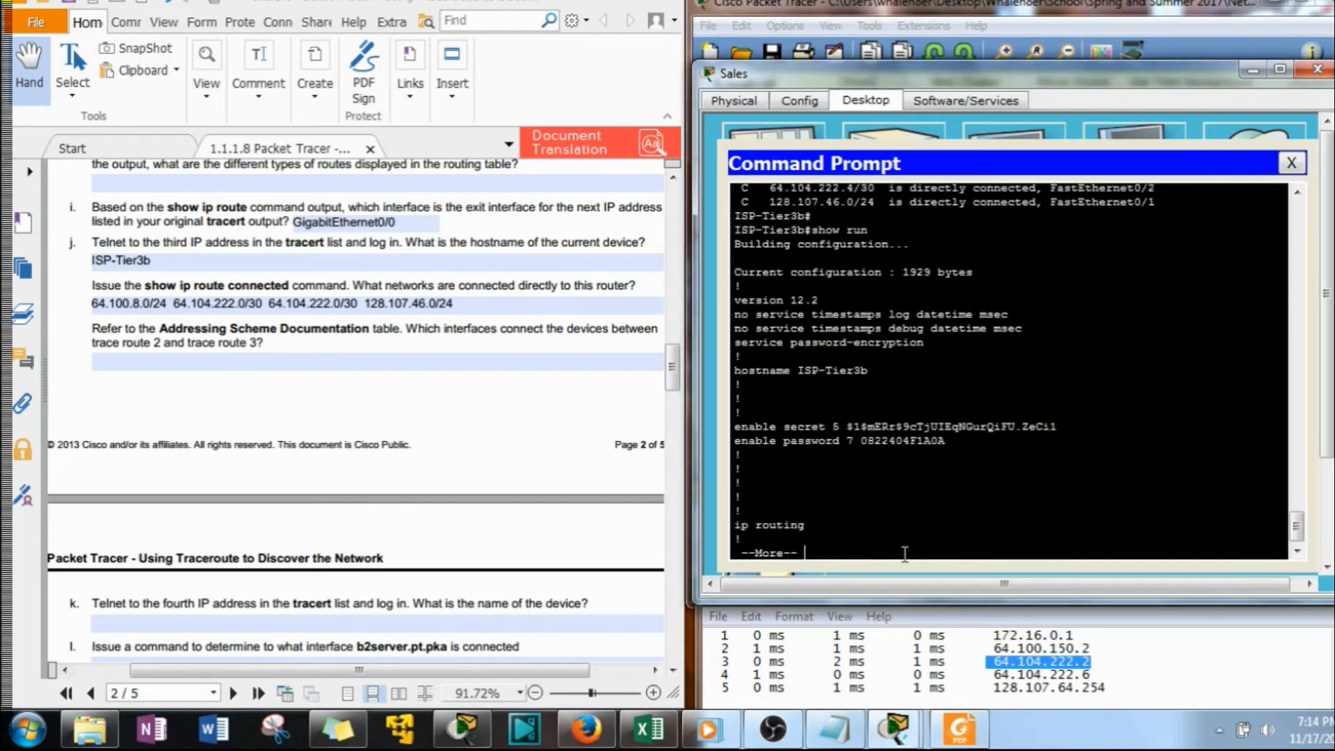
pyautogui.press('space')
pyautogui.press('space')
pyautogui.press('space')
pyautogui.press('space')
pyautogui.press('space')
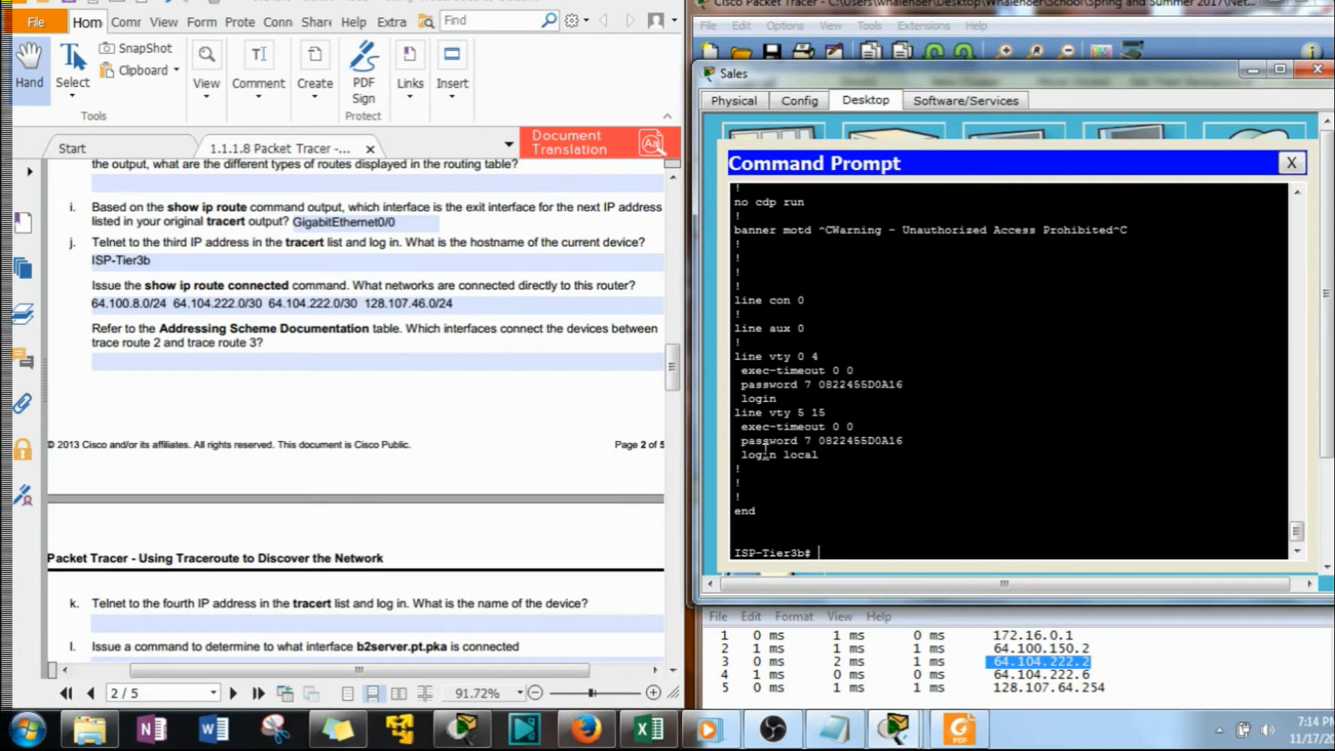
# Find the interface holding 64.104.222.2 in the configuration and copy "interface GigabitEthernet0/1" into the answer on trace routes 2 and 3
pyautogui.scroll(4, 971, 529)
pyautogui.scroll(1, 971, 529)
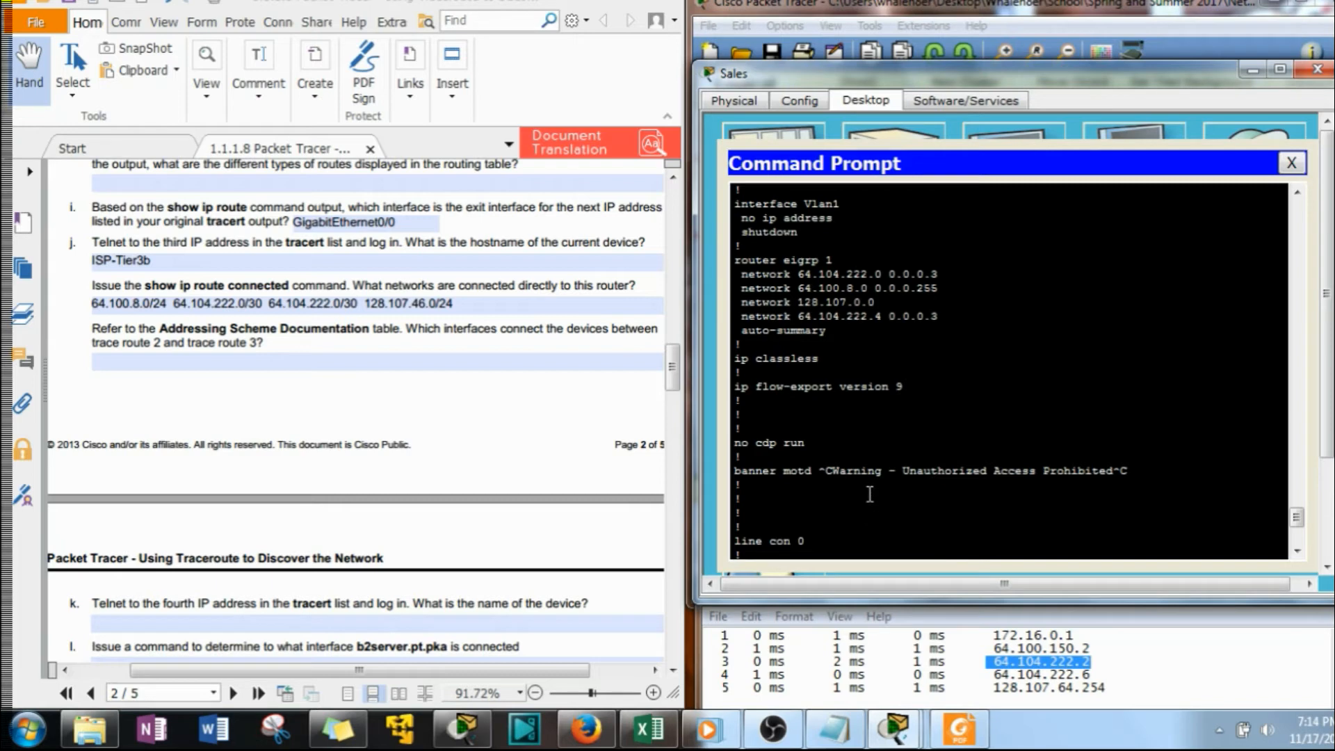
pyautogui.scroll(6, 851, 448)
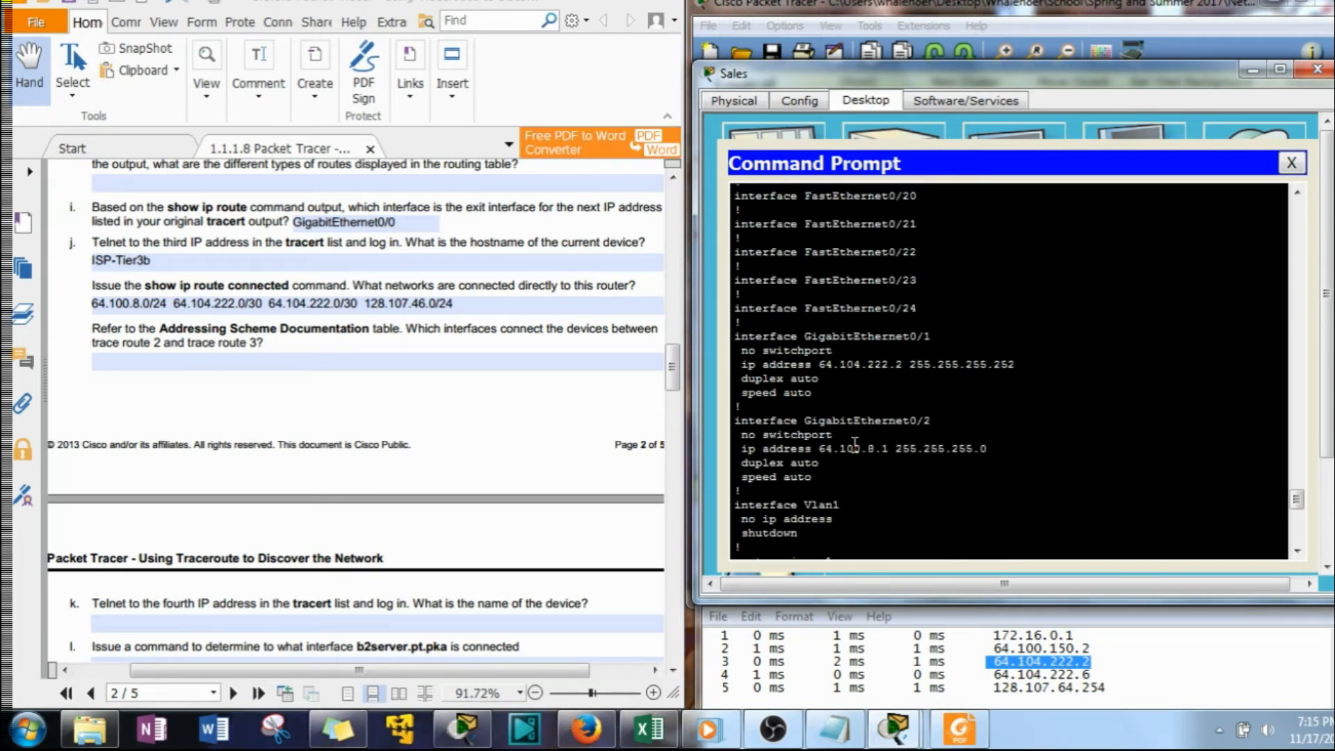
pyautogui.moveTo(1018, 364); pyautogui.dragTo(732, 337)
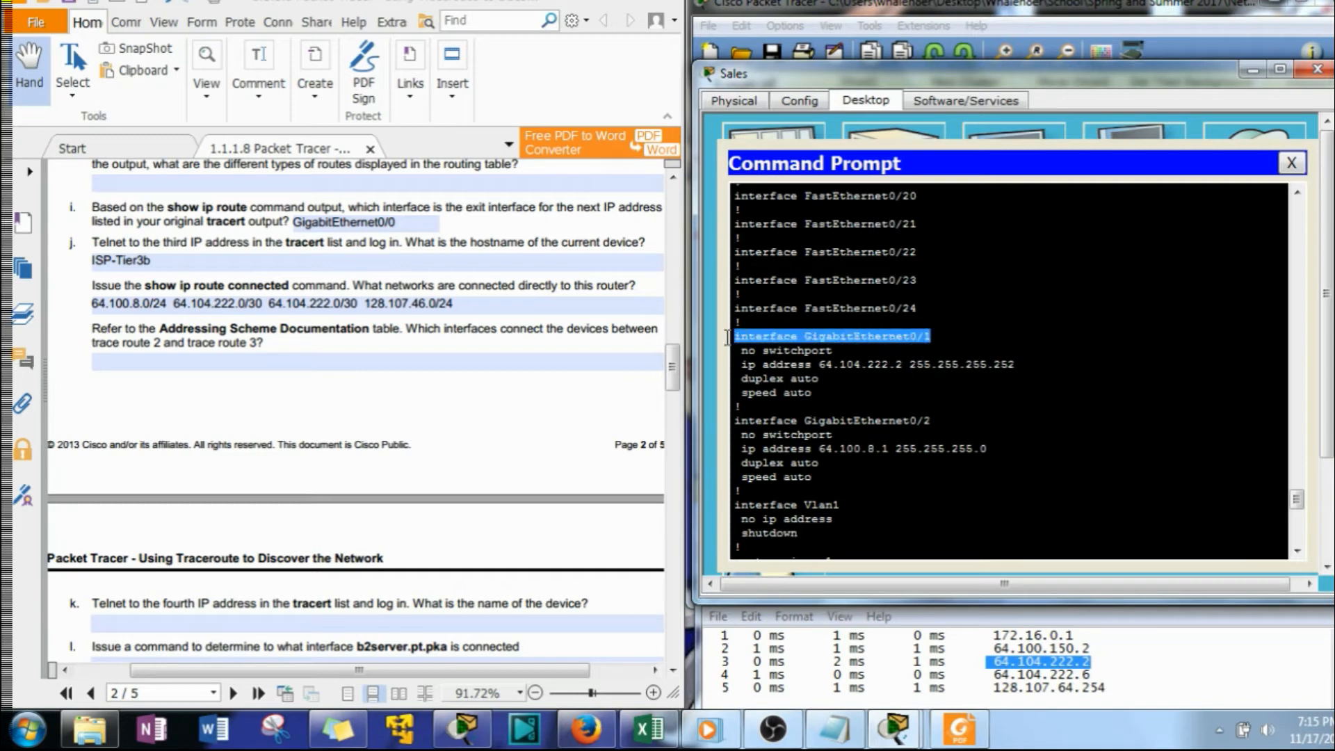
pyautogui.rightClick(867, 338)
pyautogui.click(915, 356)
pyautogui.click(257, 357)
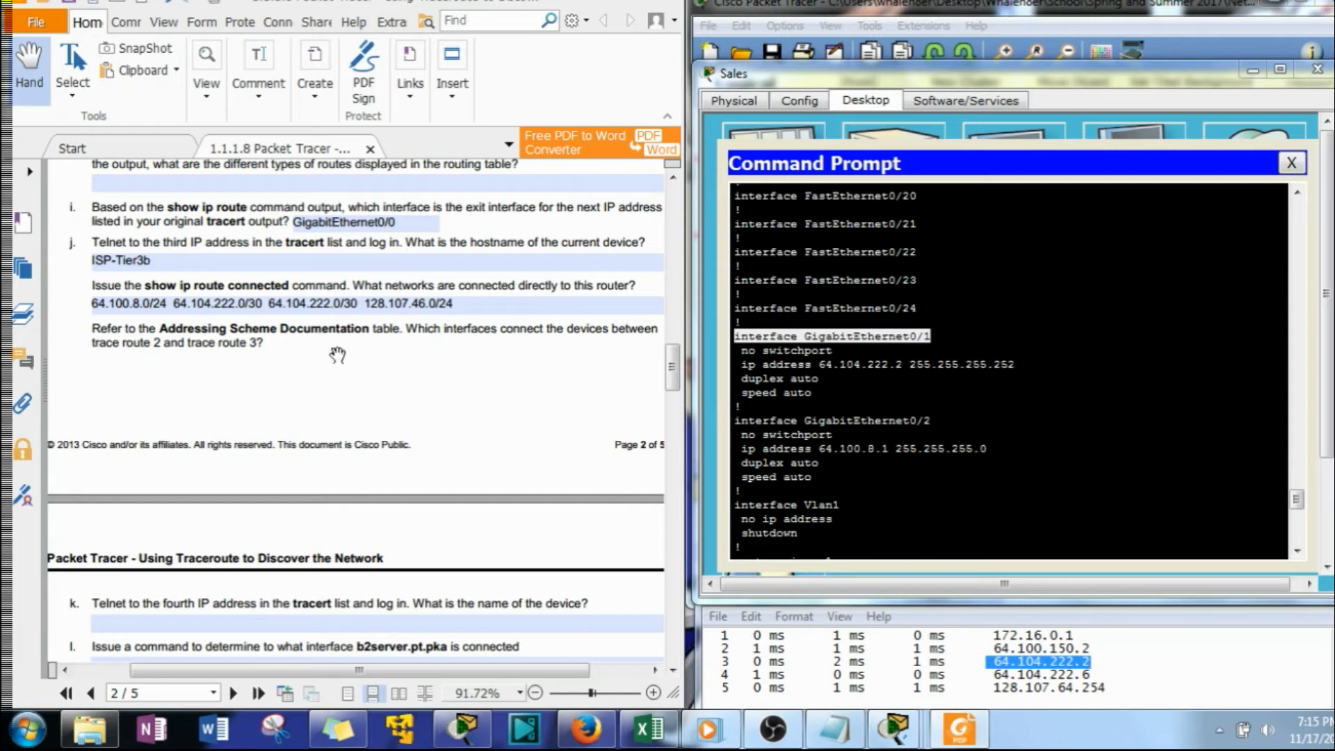
pyautogui.hotkey('ctrl', 'v')
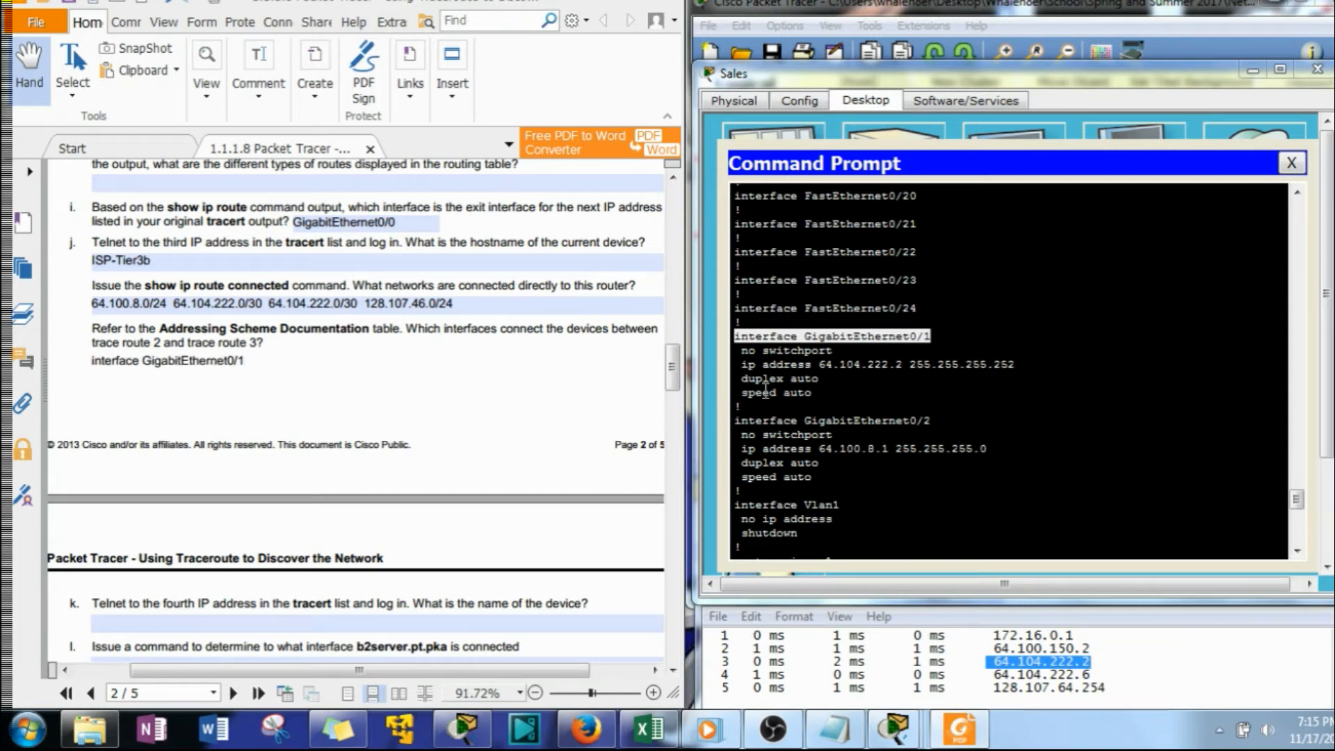
# Put the hostname ISP-Tier3b, copied from the router prompt, before the interface in the answer and append "connects to"
pyautogui.scroll(-15, 765, 391)
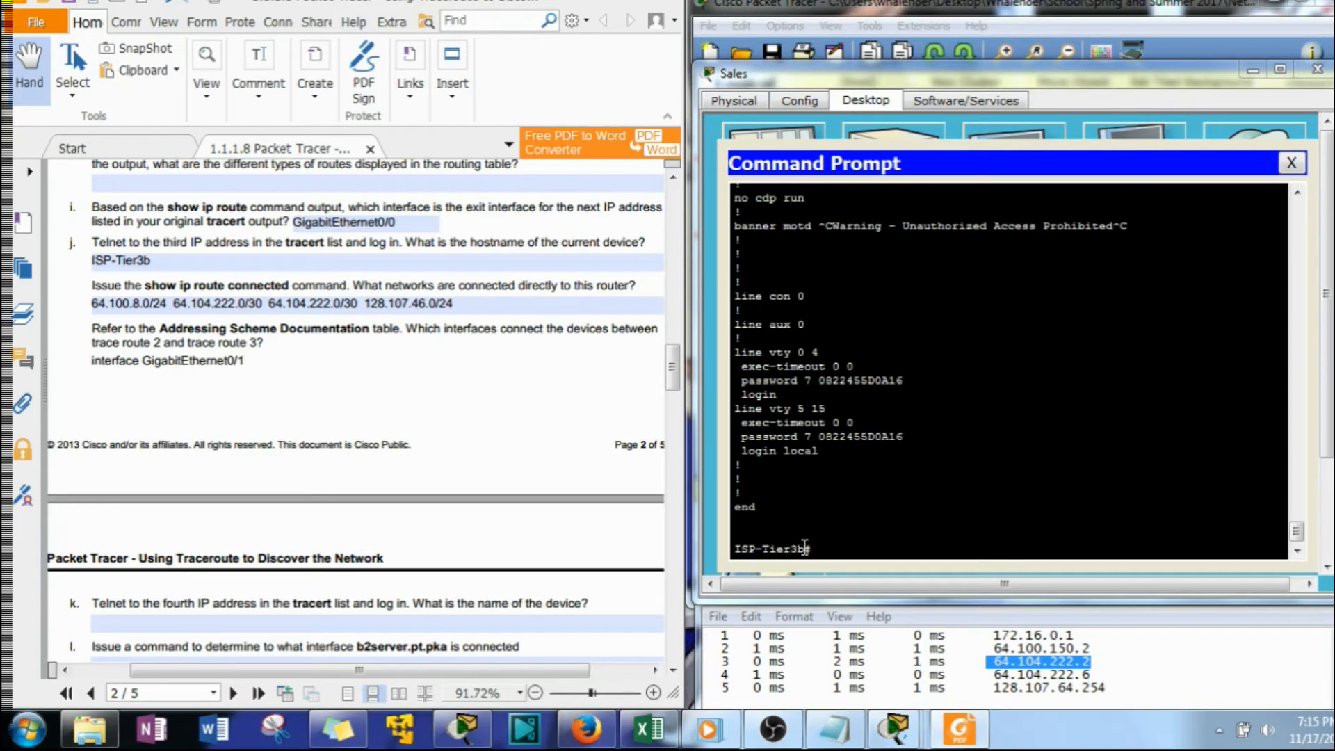
pyautogui.moveTo(805, 548); pyautogui.dragTo(732, 551)
pyautogui.hotkey('ctrl', 'c')
pyautogui.rightClick(772, 550)
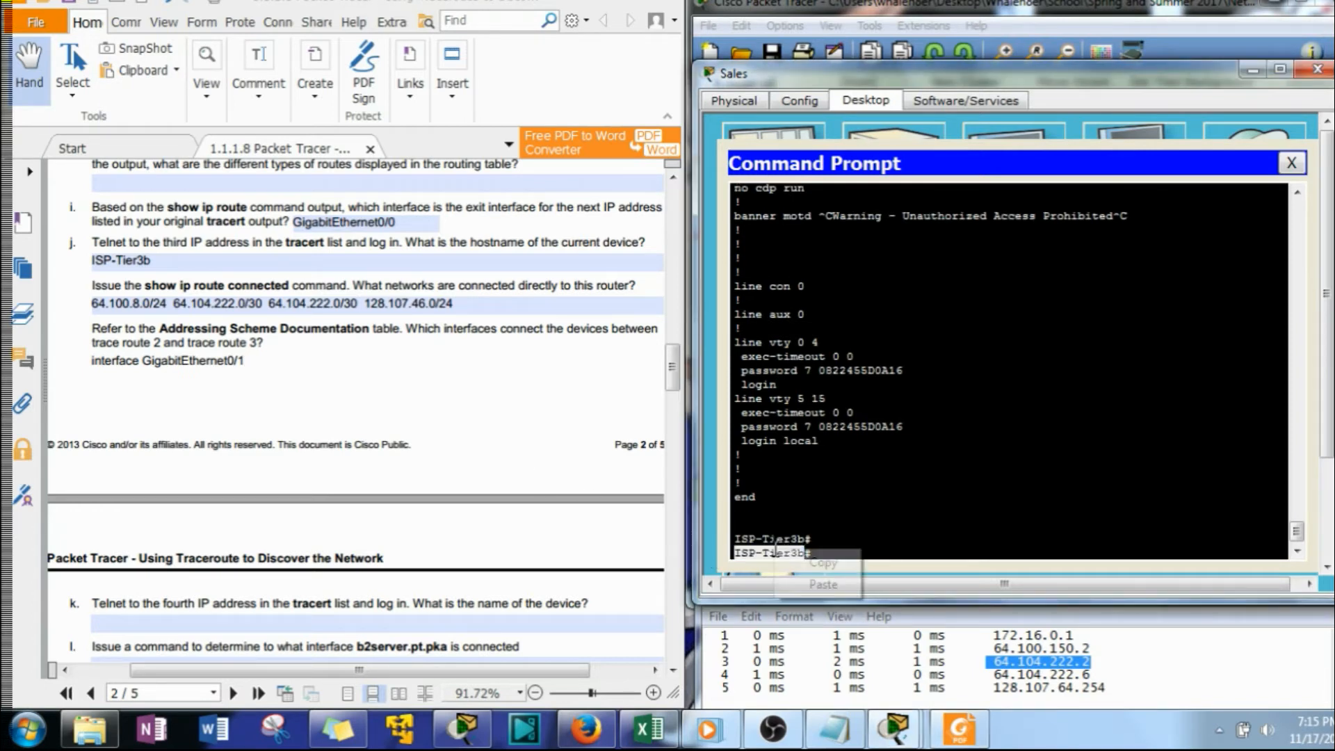
pyautogui.click(793, 560)
pyautogui.click(147, 388)
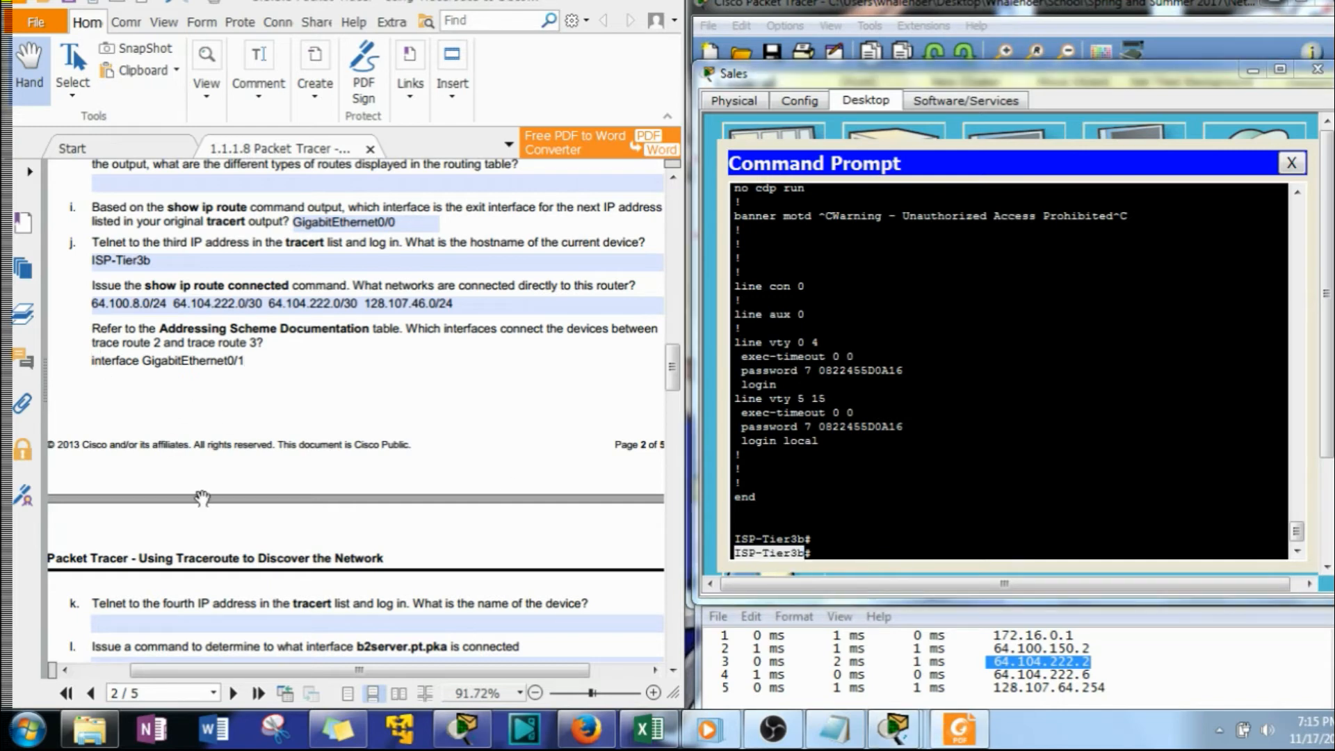
pyautogui.hotkey('ctrl', 'v')
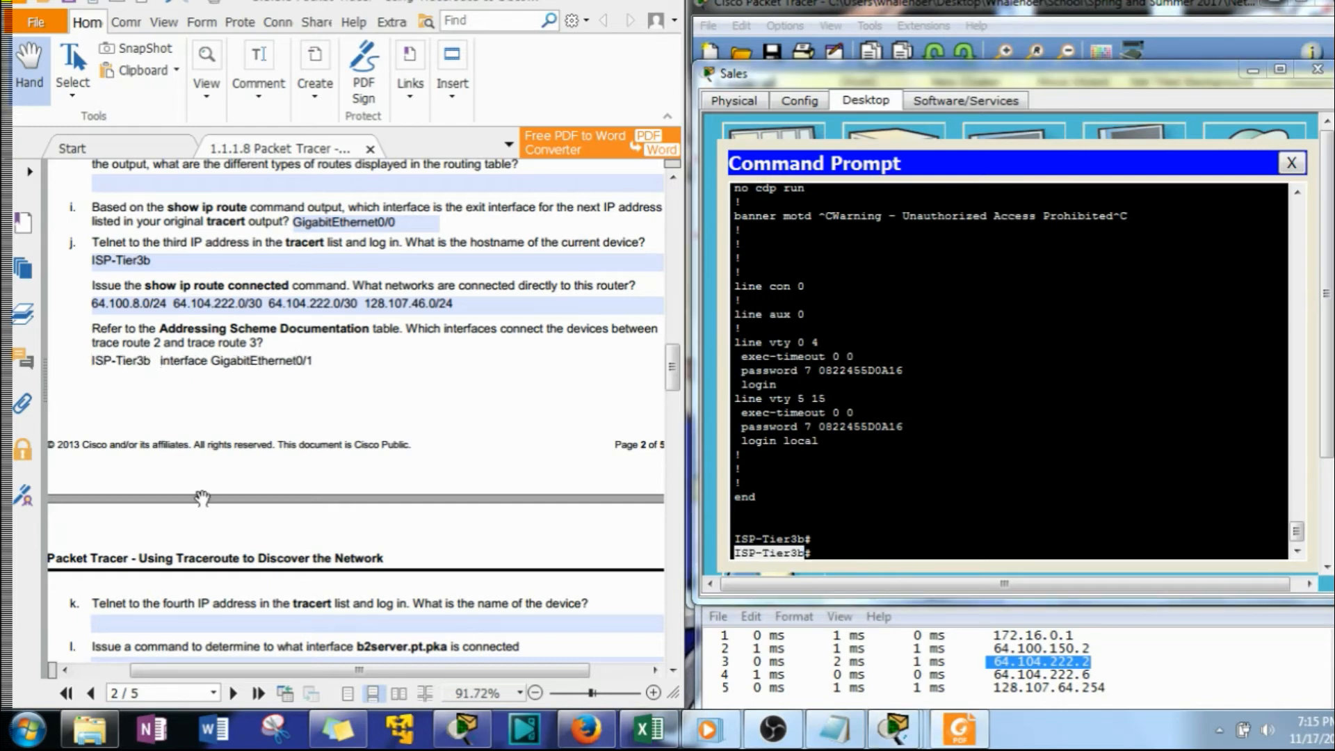
pyautogui.press('BackSpace')
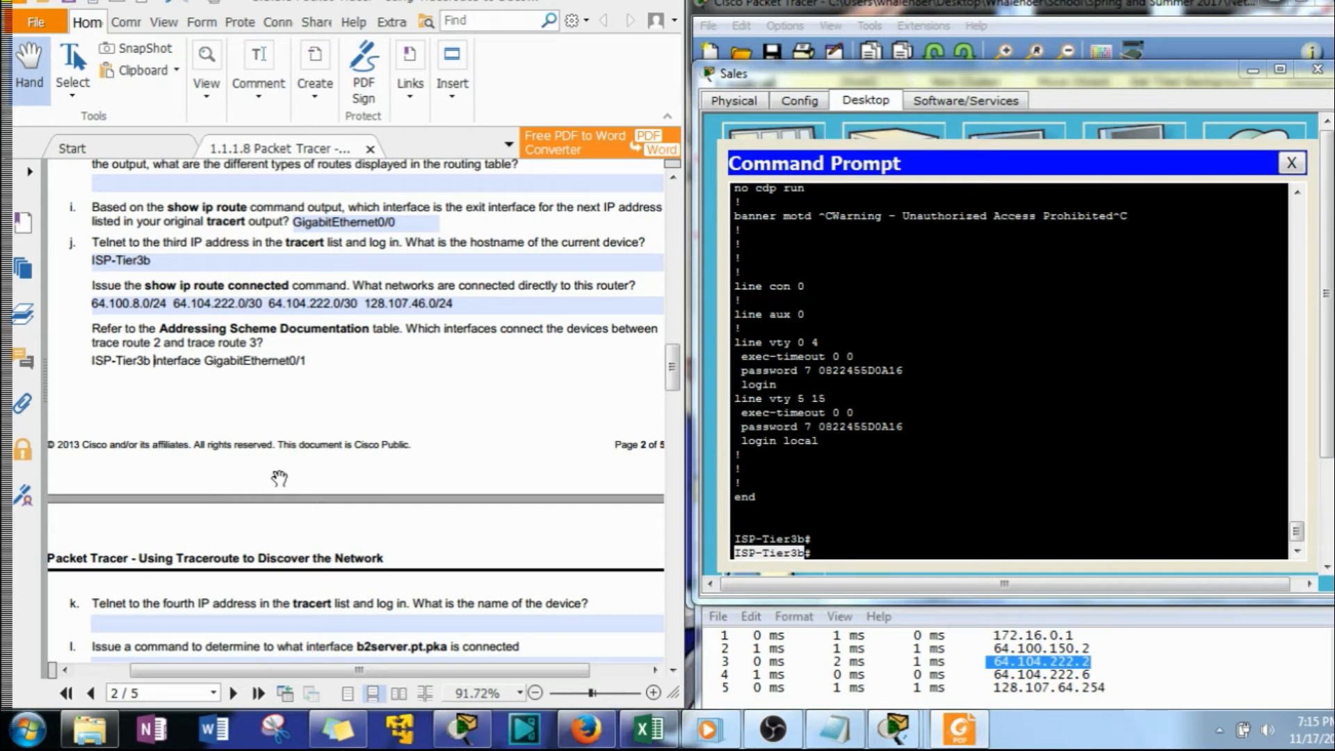
pyautogui.write('onnects to')
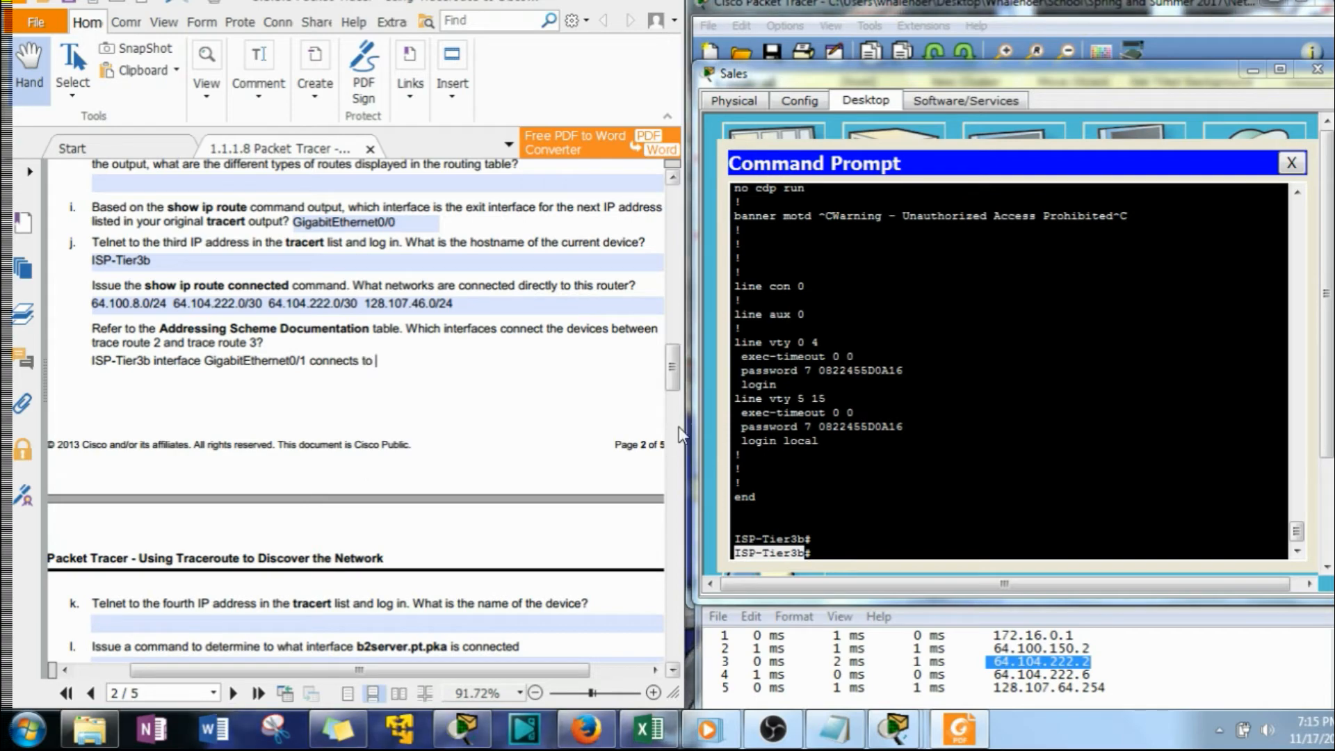
# Copy GigabitEthernet0/0 from the 64.104.222.1/32 entry in Tier3a's routing table to the end of the connection answer
pyautogui.click(784, 443)
pyautogui.scroll(15, 784, 443)
pyautogui.scroll(7, 784, 444)
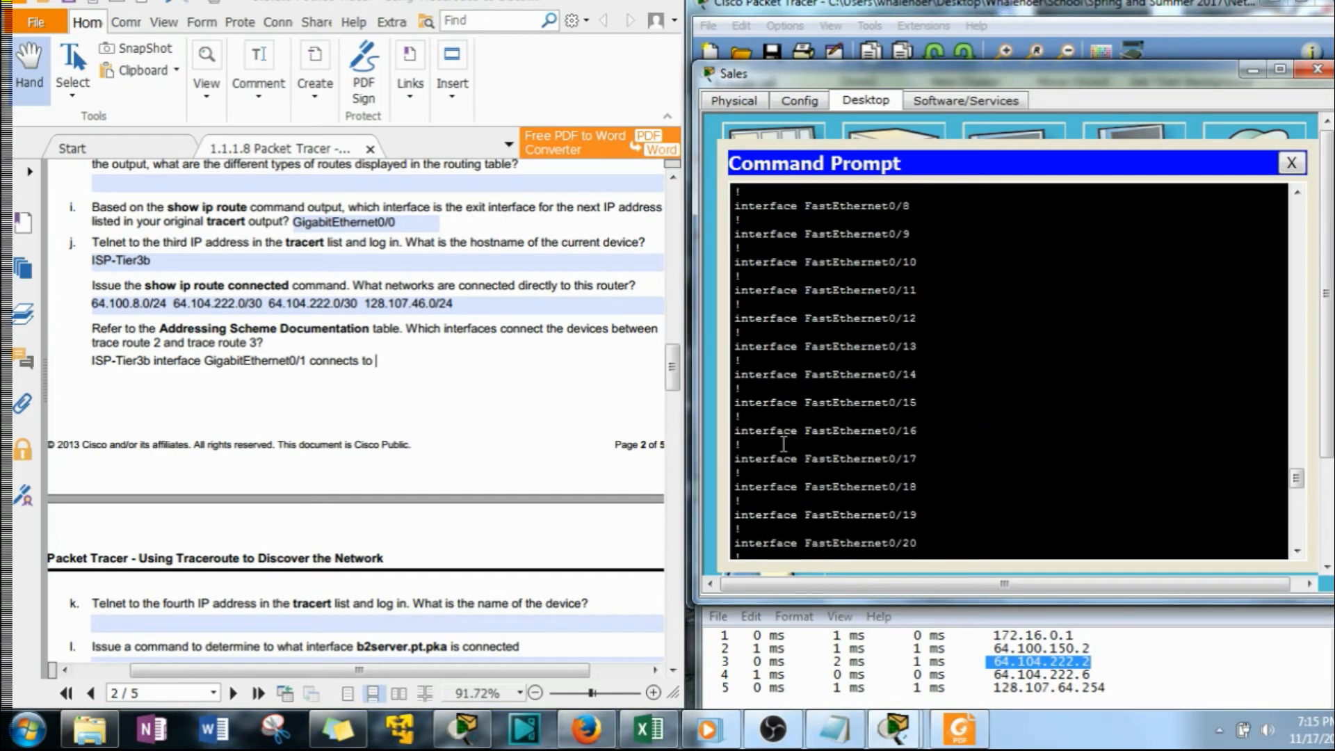
pyautogui.scroll(20, 784, 444)
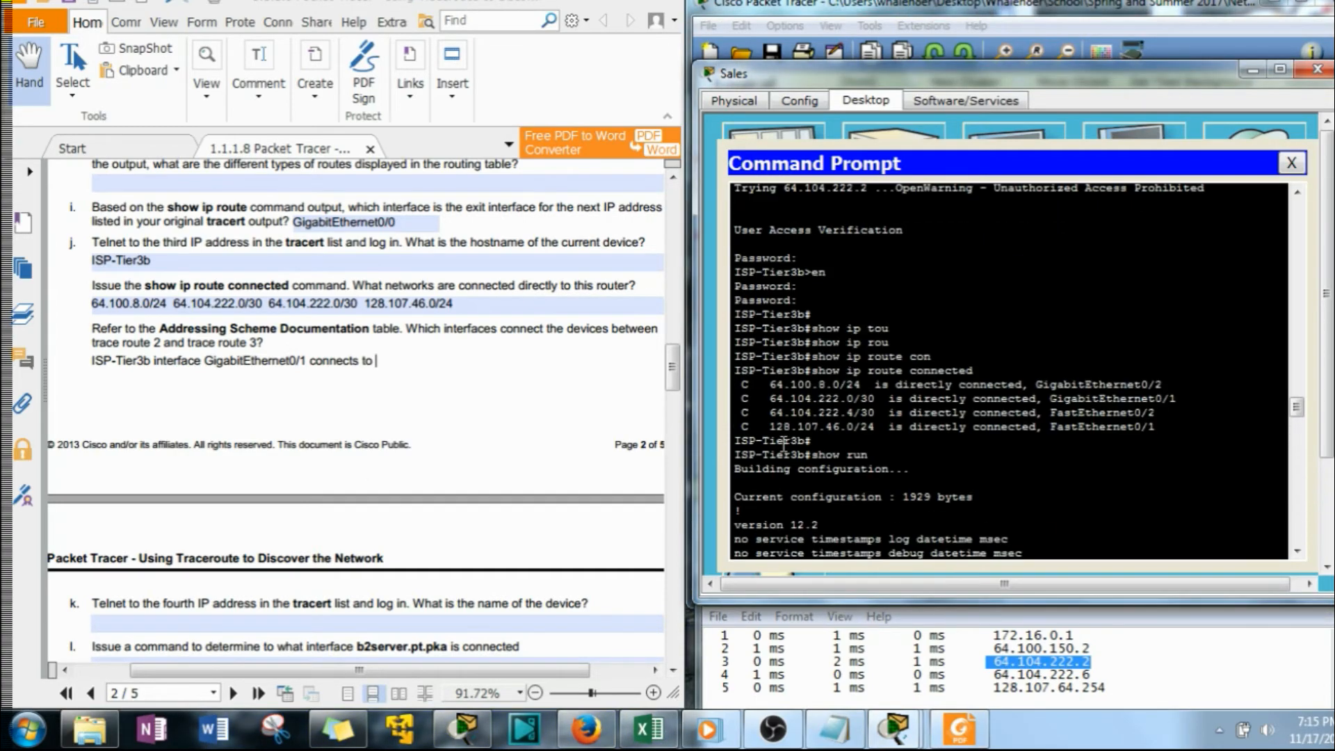
pyautogui.scroll(3, 783, 443)
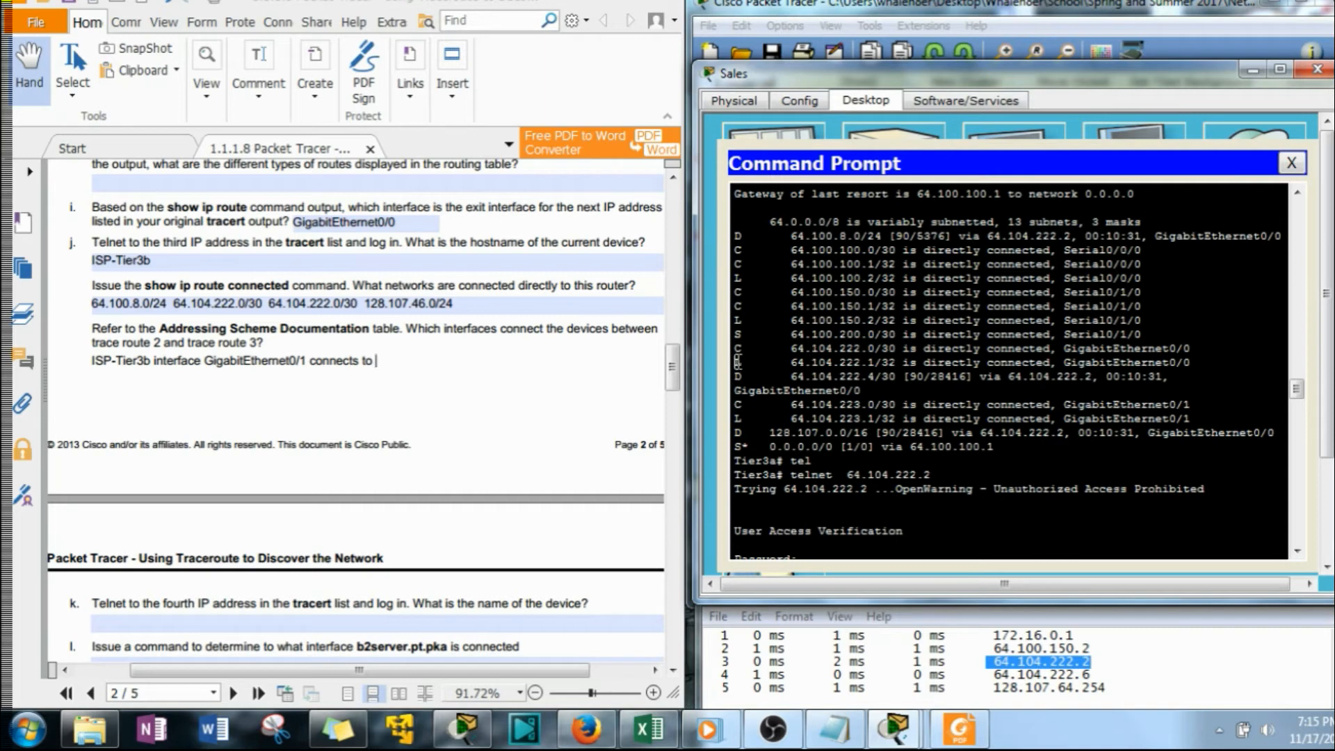
pyautogui.moveTo(736, 362); pyautogui.dragTo(1066, 363)
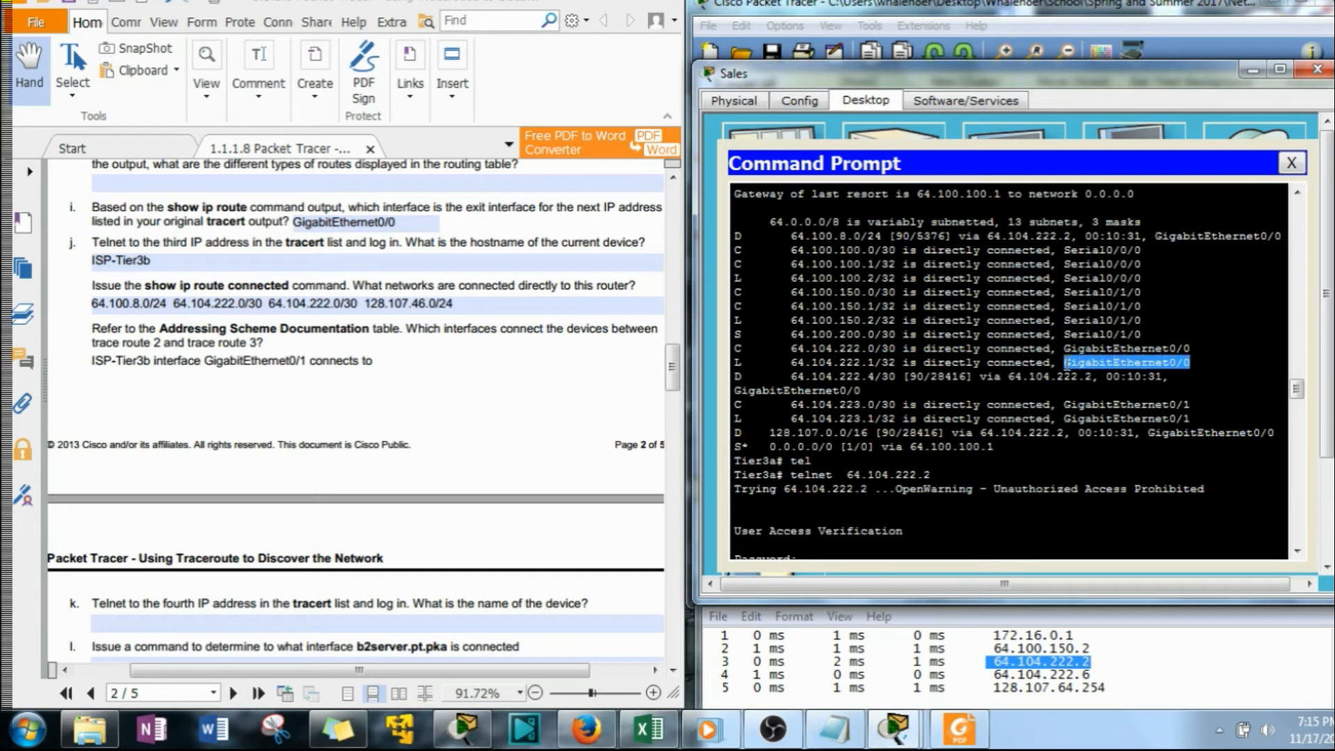
pyautogui.rightClick(1066, 362)
pyautogui.click(1110, 375)
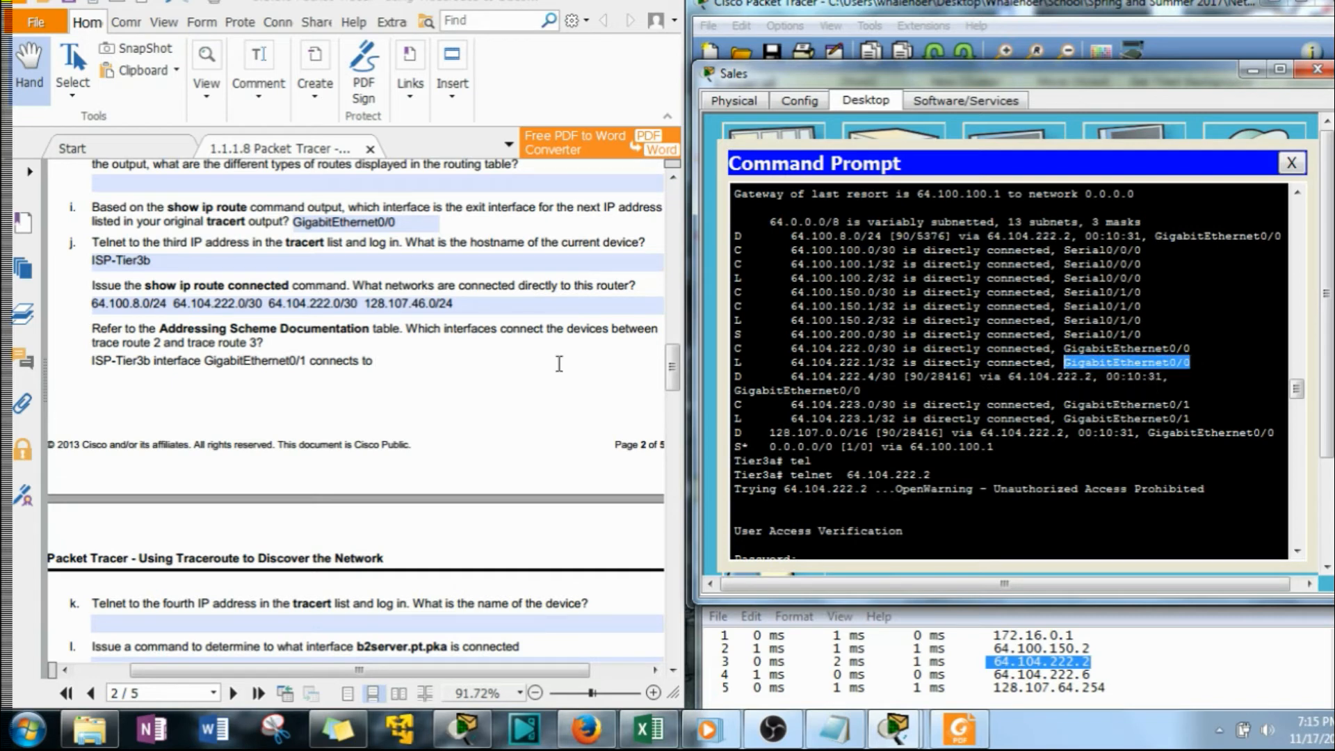
pyautogui.click(405, 369)
pyautogui.hotkey('ctrl', 'v')
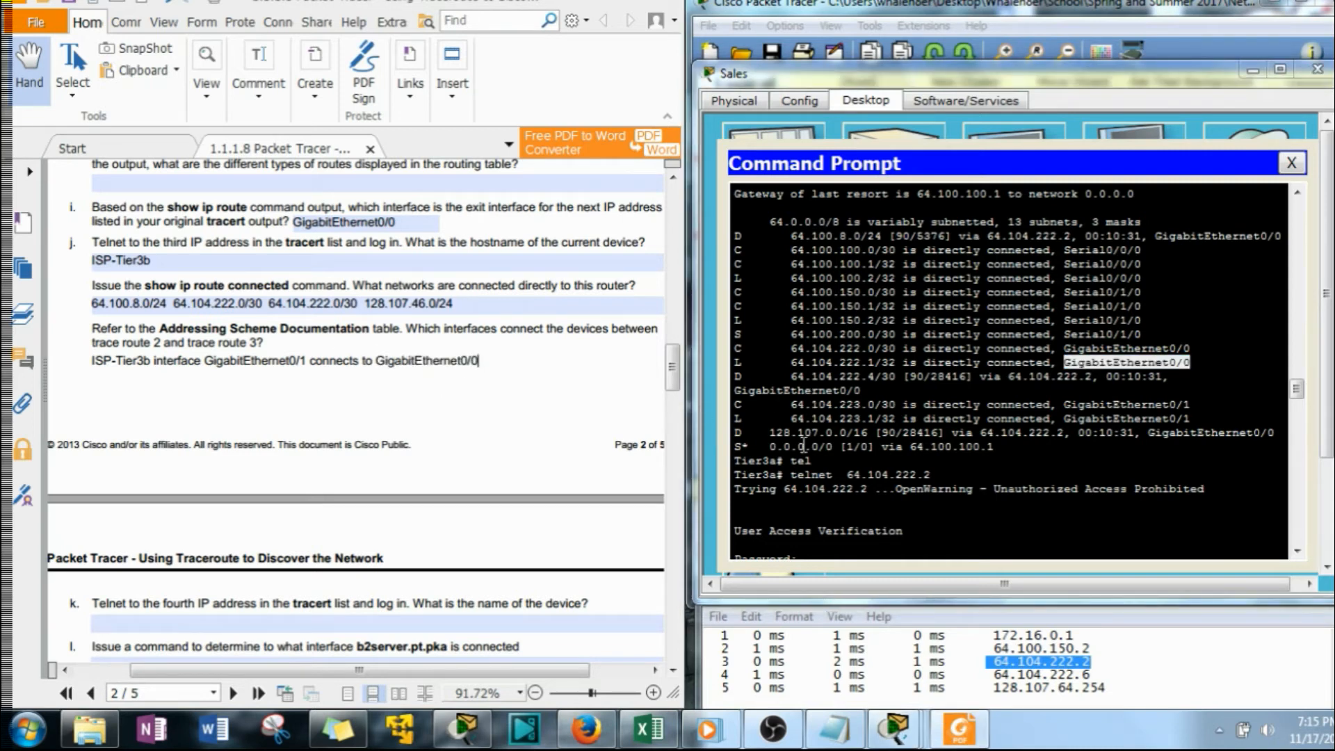
# Copy the hostname Tier3a from its prompt and insert it with "on" before GigabitEthernet0/0 in the answer
pyautogui.click(766, 474)
pyautogui.moveTo(777, 460); pyautogui.dragTo(733, 467)
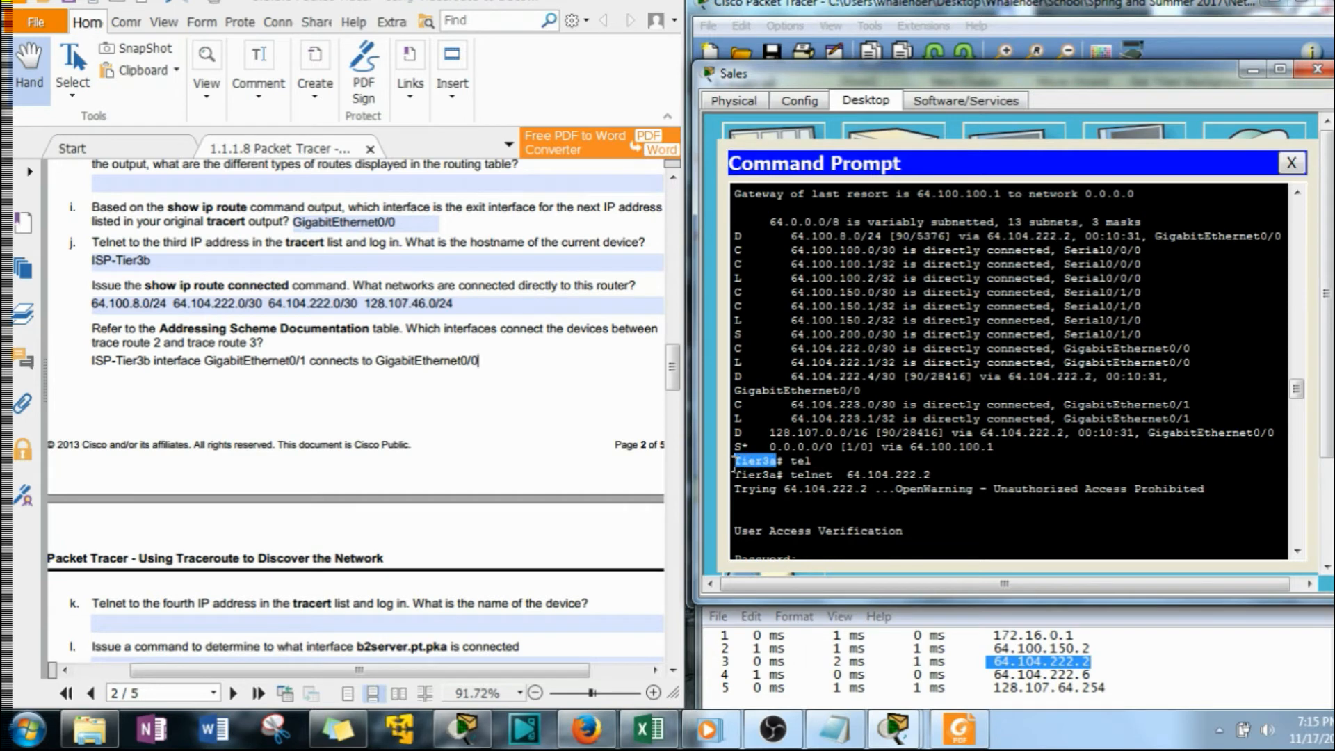
pyautogui.rightClick(757, 465)
pyautogui.click(796, 475)
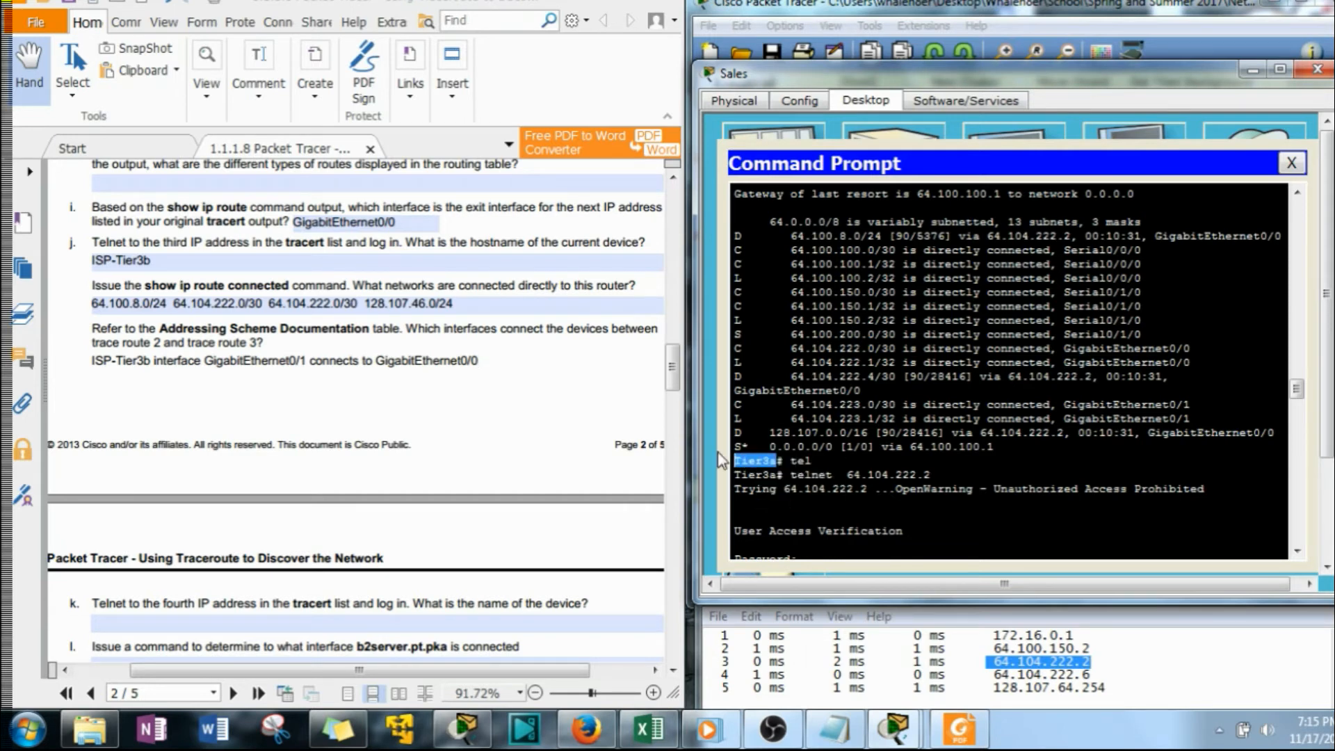
pyautogui.click(377, 360)
pyautogui.hotkey('ctrl', 'v')
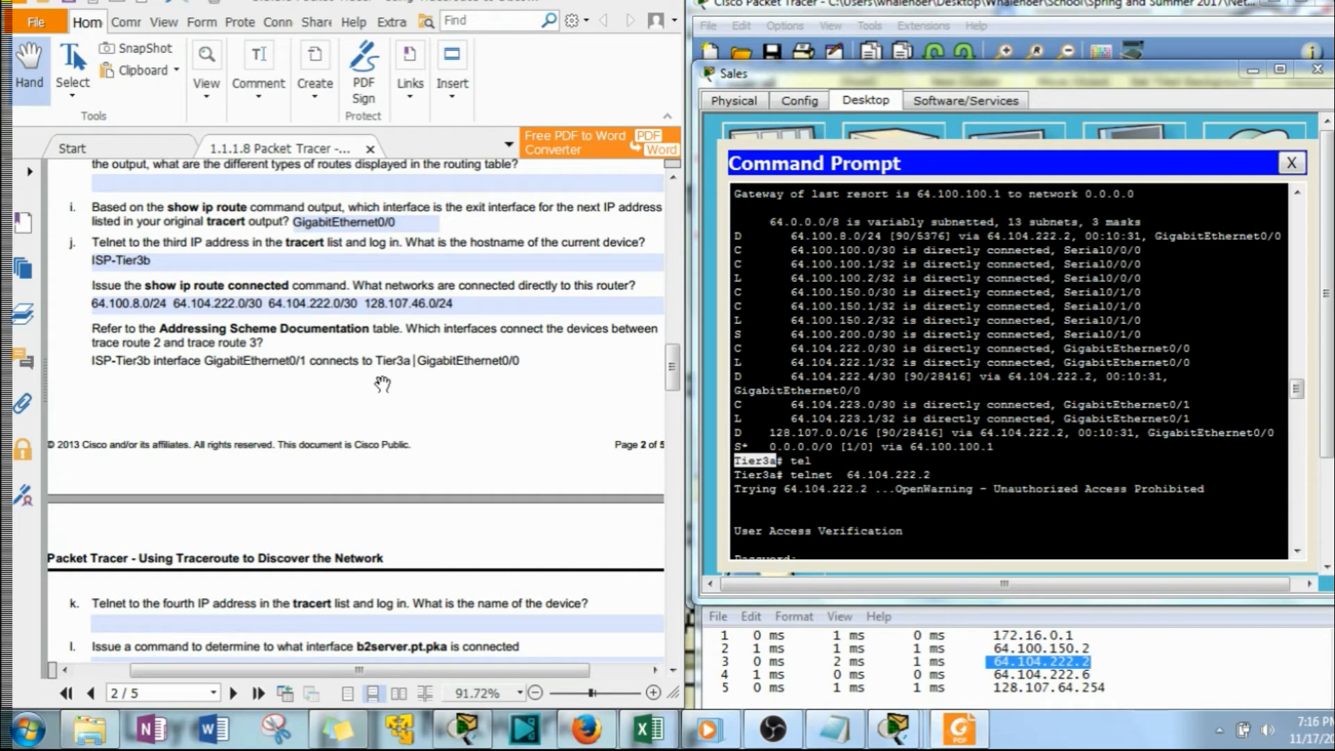
pyautogui.write('on')
# For question k, telnet from ISP-Tier3b to the fourth tracert address, 64.104.222.6, taken from the Notepad list
pyautogui.moveTo(672, 369); pyautogui.dragTo(673, 406)
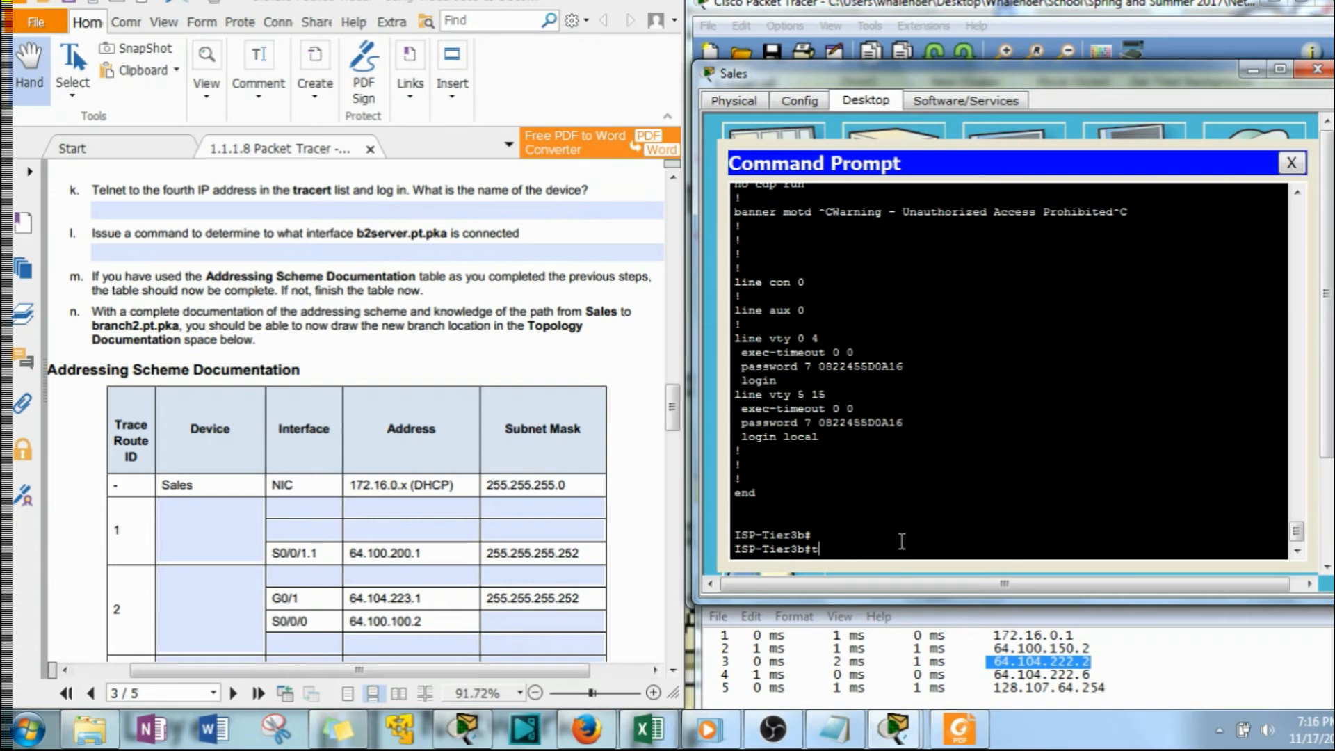
pyautogui.write('el')
pyautogui.press('Tab')
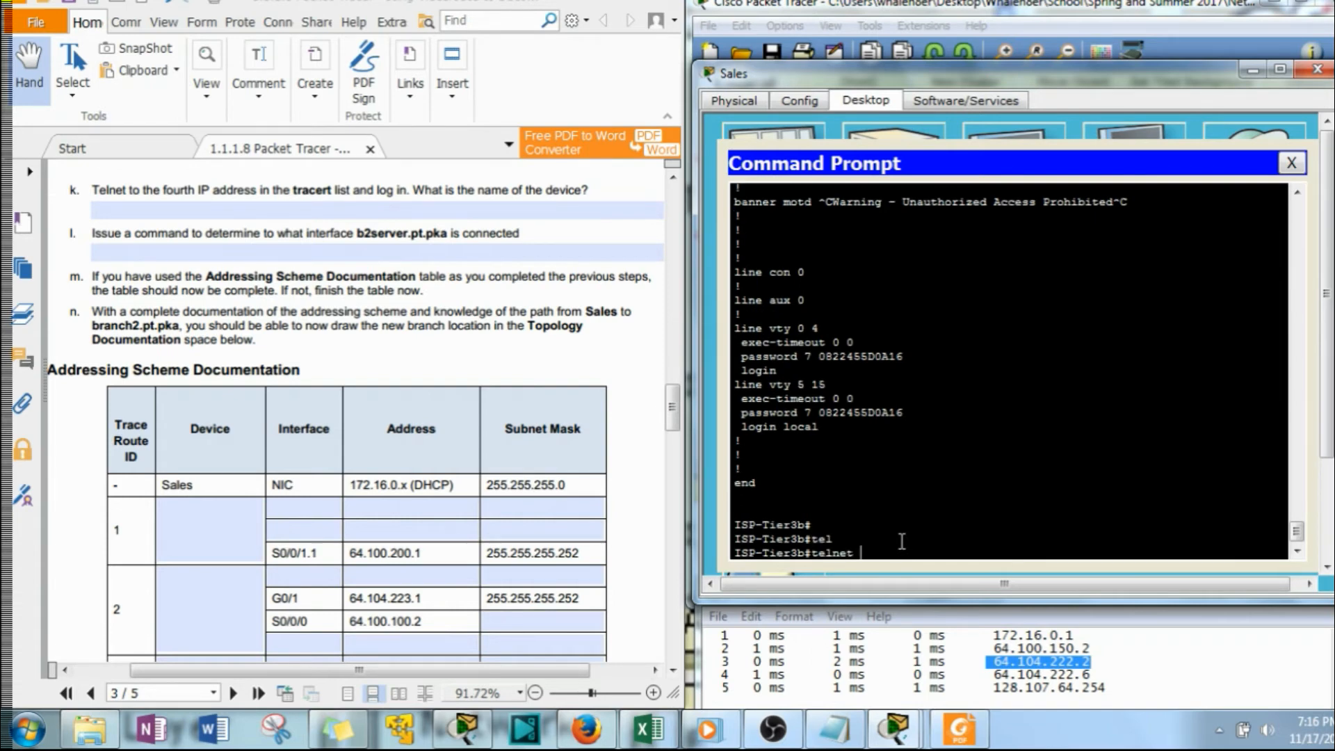
pyautogui.moveTo(1093, 673); pyautogui.dragTo(996, 672)
pyautogui.rightClick(974, 539)
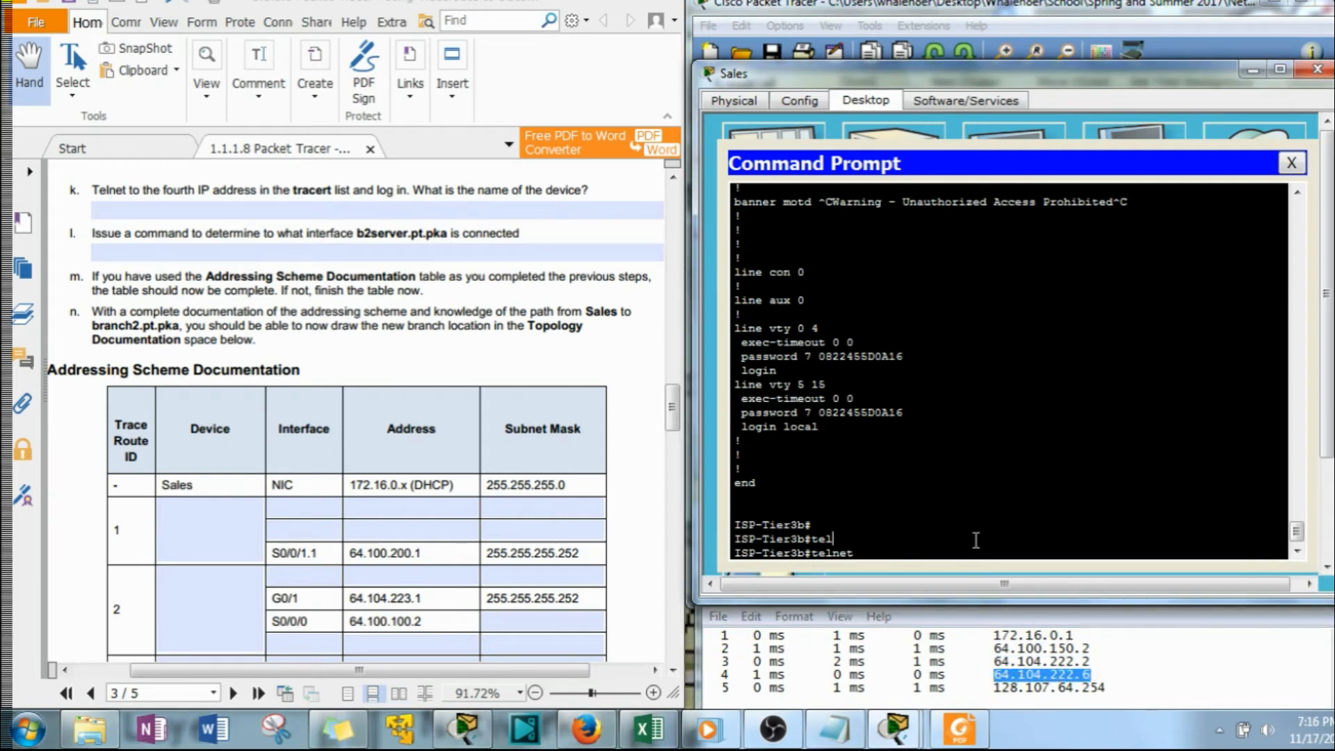
pyautogui.click(1016, 572)
pyautogui.press('Return')
# Log in to the fourth device with the access password and enter privileged mode with the enable password
pyautogui.write('cisco')
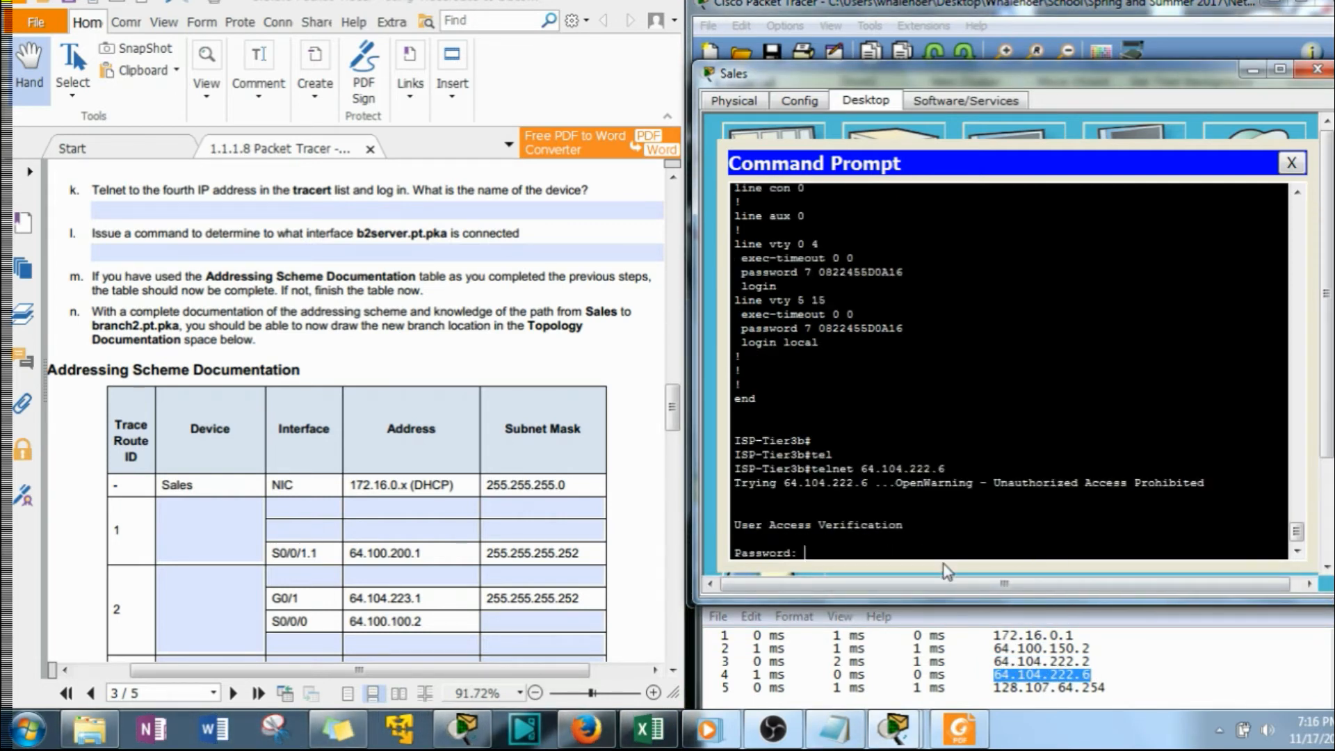
pyautogui.press('Return')
pyautogui.write('en')
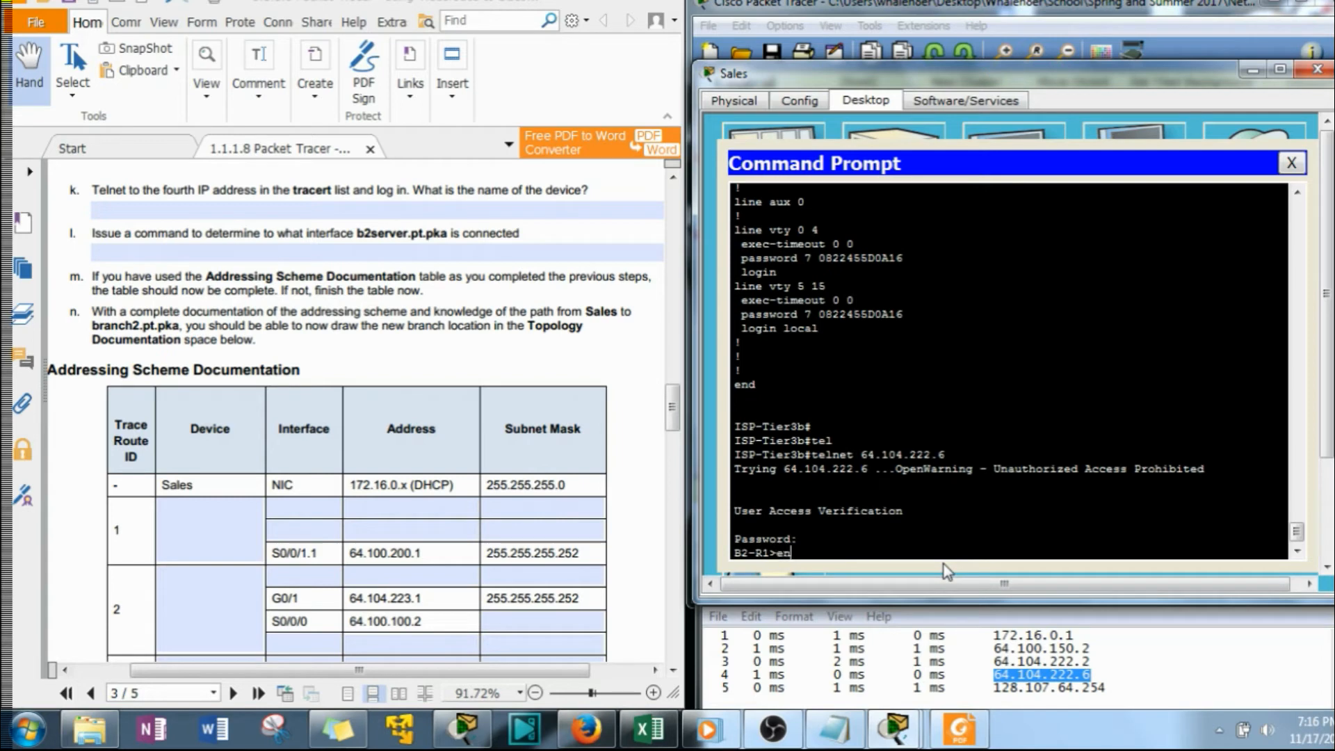
pyautogui.press('Return')
pyautogui.write('class')
pyautogui.press('Return')
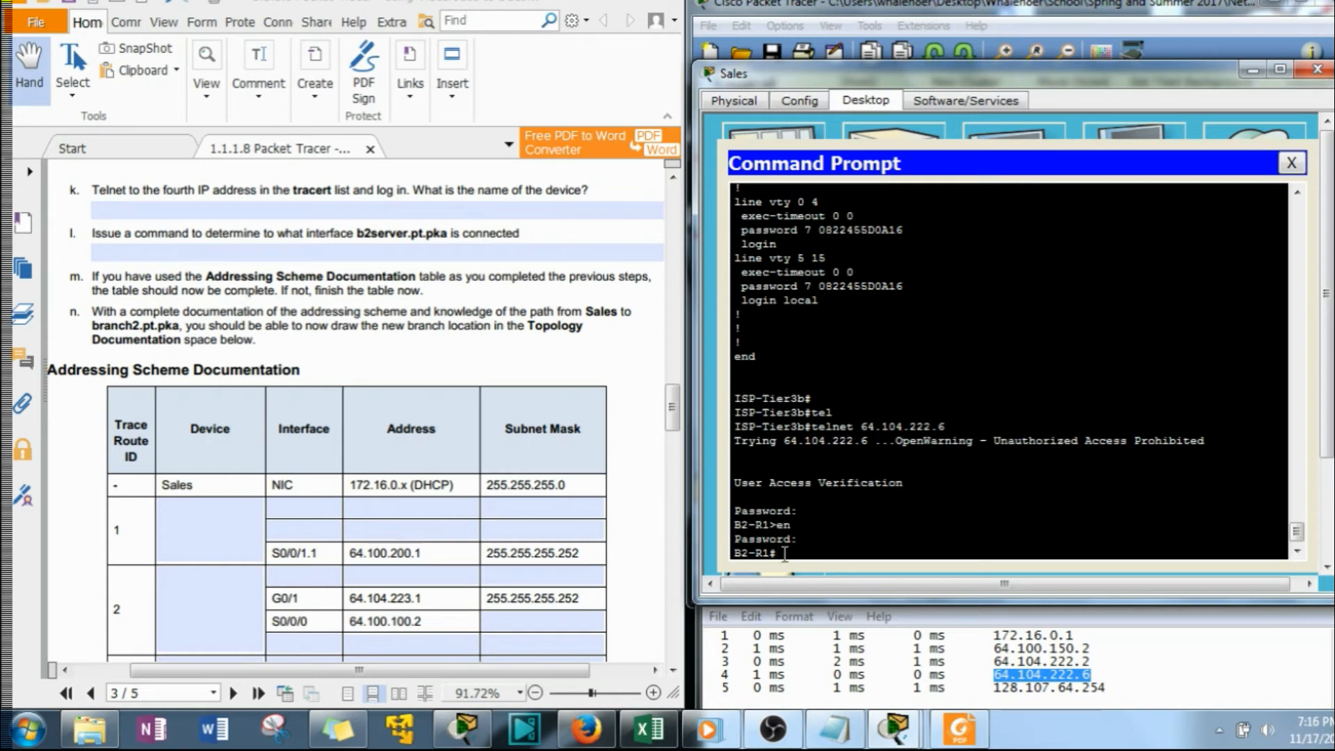
# Copy the hostname B2-R1 from the router prompt into the question k answer
pyautogui.moveTo(770, 554); pyautogui.dragTo(727, 555)
pyautogui.rightClick(743, 548)
pyautogui.click(799, 569)
pyautogui.click(228, 240)
pyautogui.rightClick(231, 209)
pyautogui.click(268, 268)
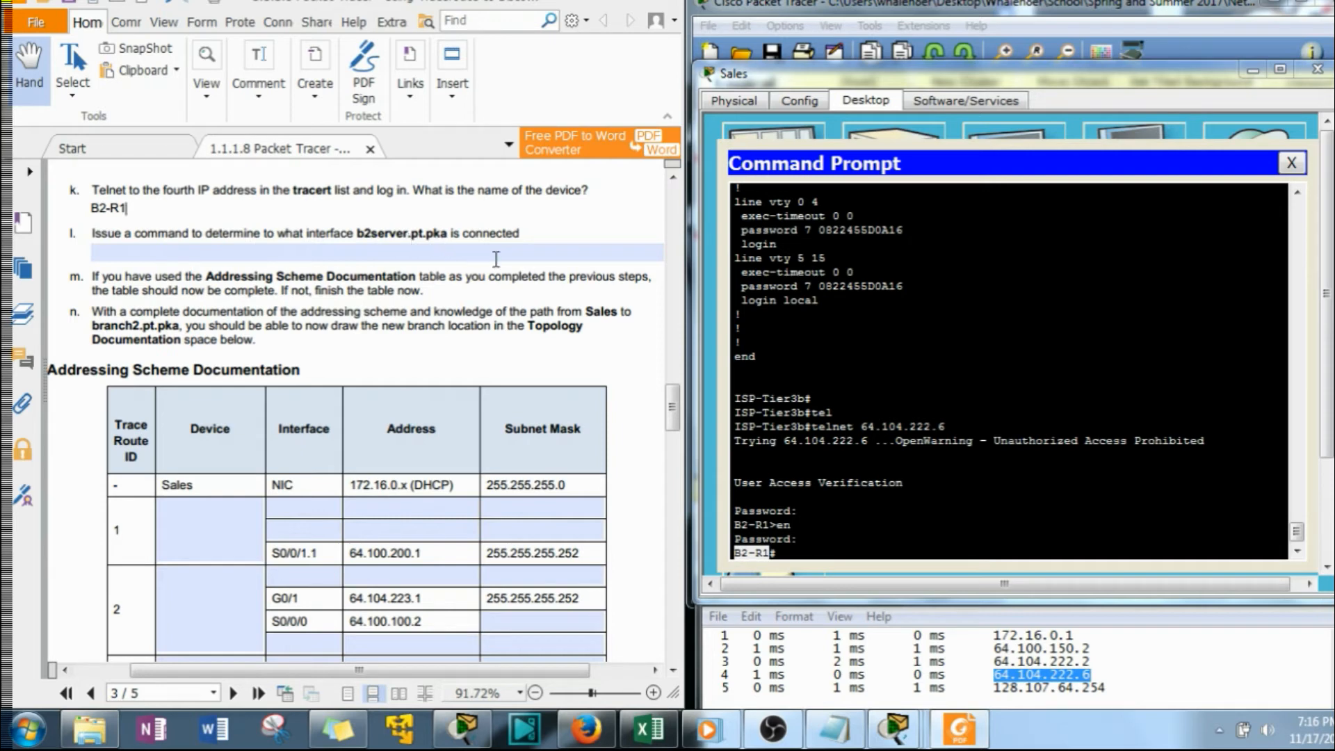
# Mark b2server's address 128.107.64.254 in the tracert list and run show ip int br on B2-R1
pyautogui.moveTo(1107, 689); pyautogui.dragTo(996, 689)
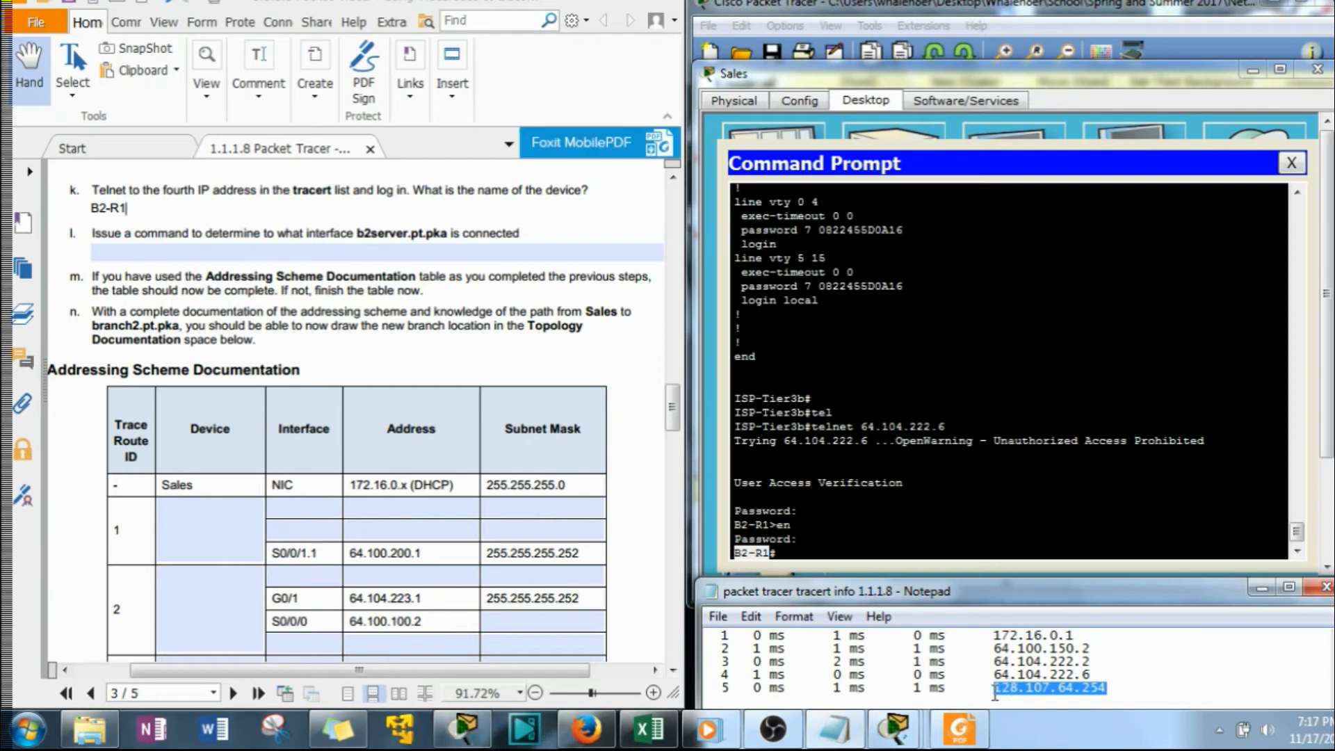
pyautogui.click(806, 551)
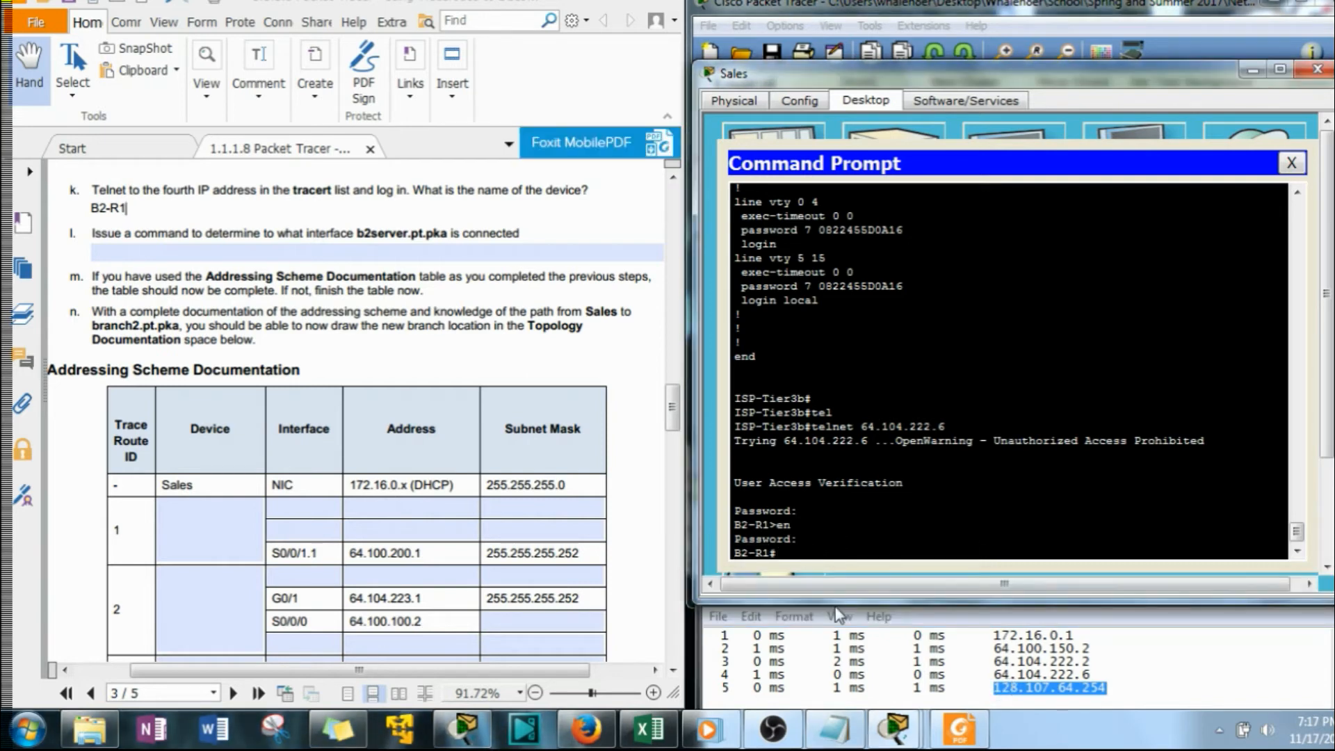
pyautogui.write('show ip int br')
pyautogui.press('Return')
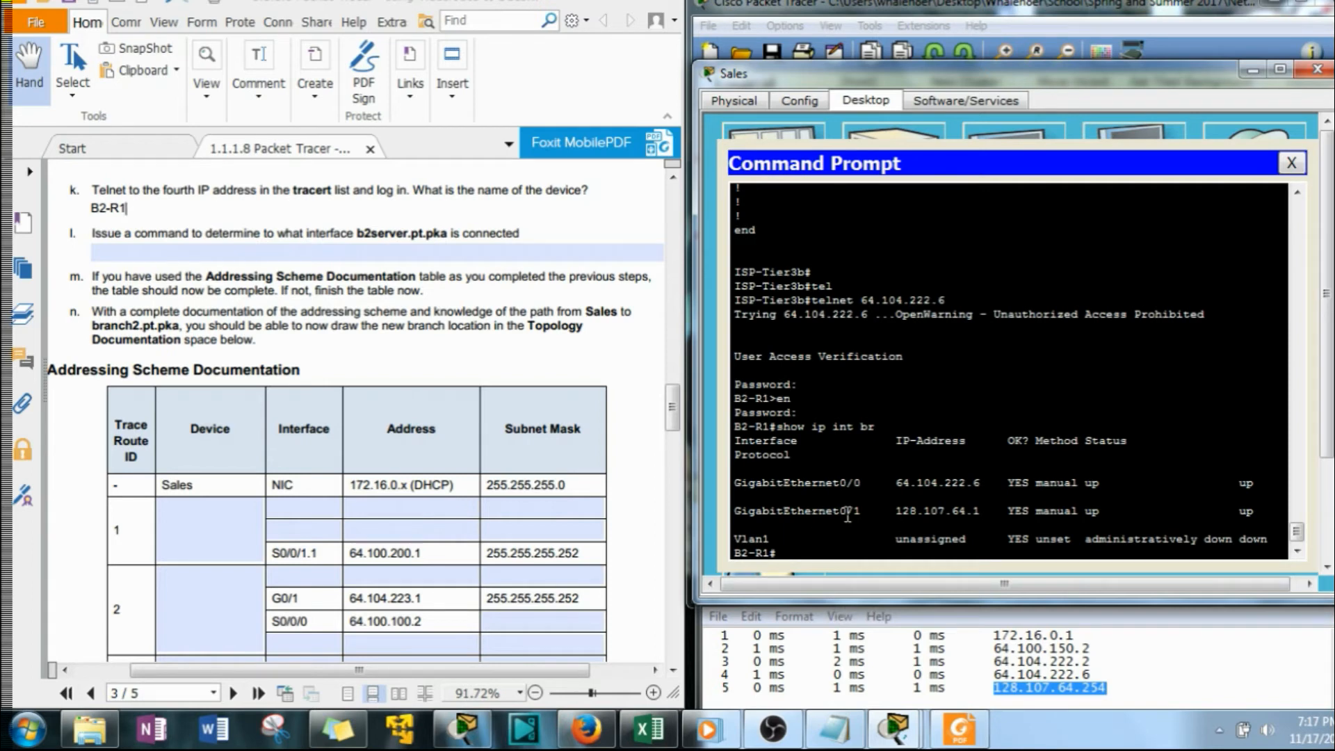
# Copy GigabitEthernet0/1, the interface on b2server's network, from the interface summary into the question l answer
pyautogui.moveTo(862, 512); pyautogui.dragTo(735, 515)
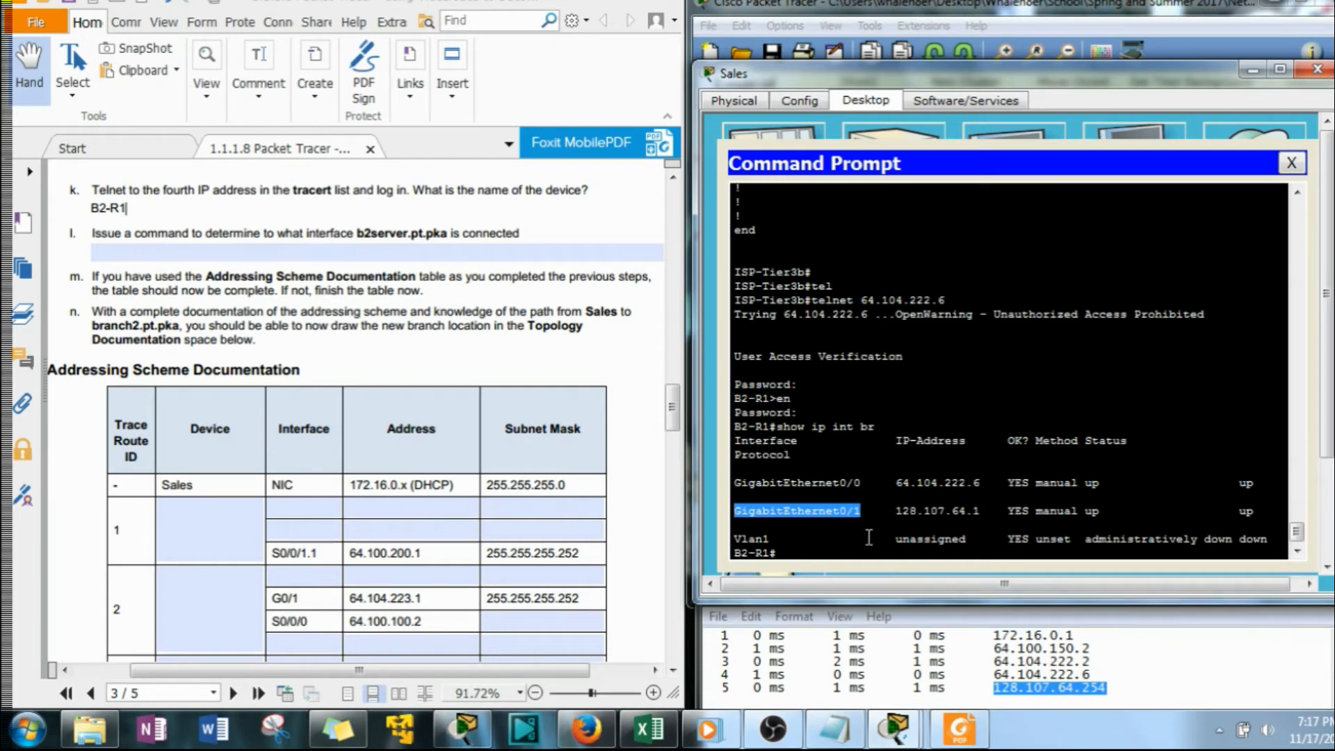
pyautogui.rightClick(835, 515)
pyautogui.click(878, 525)
pyautogui.click(329, 245)
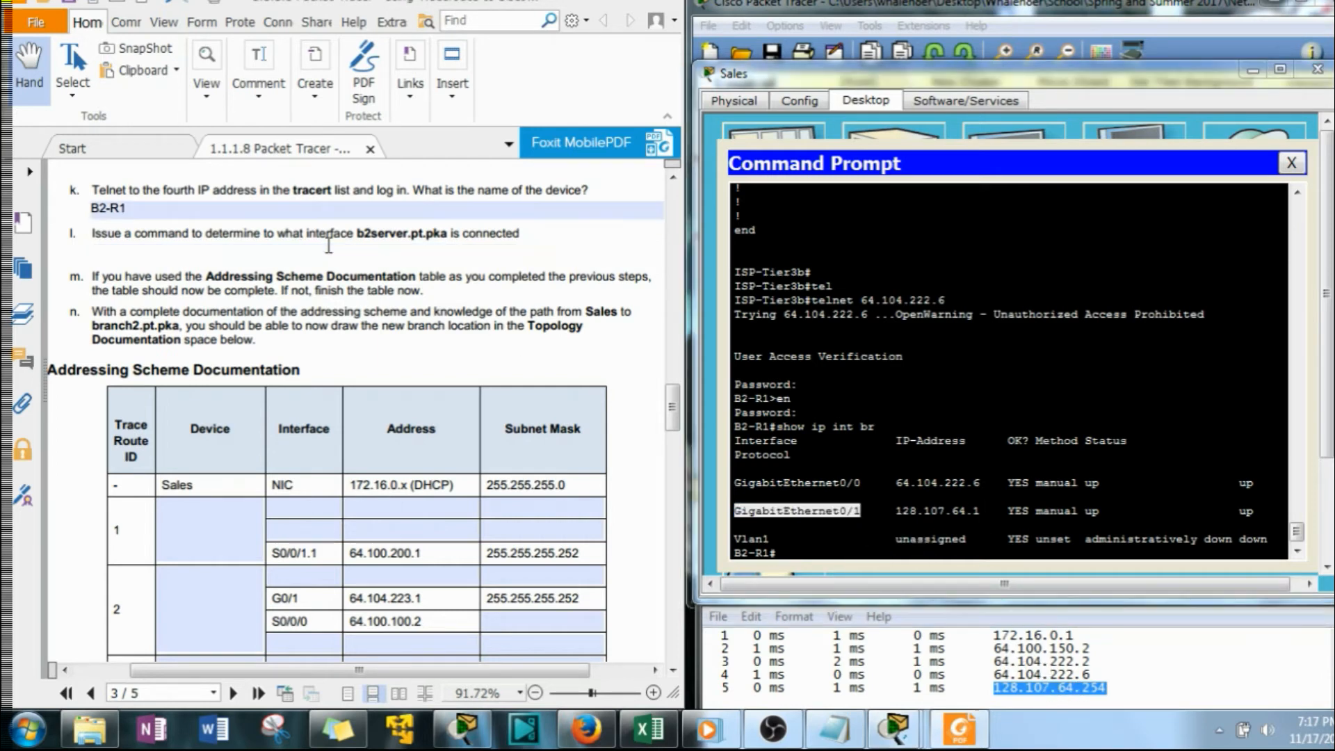
pyautogui.rightClick(335, 255)
pyautogui.click(386, 306)
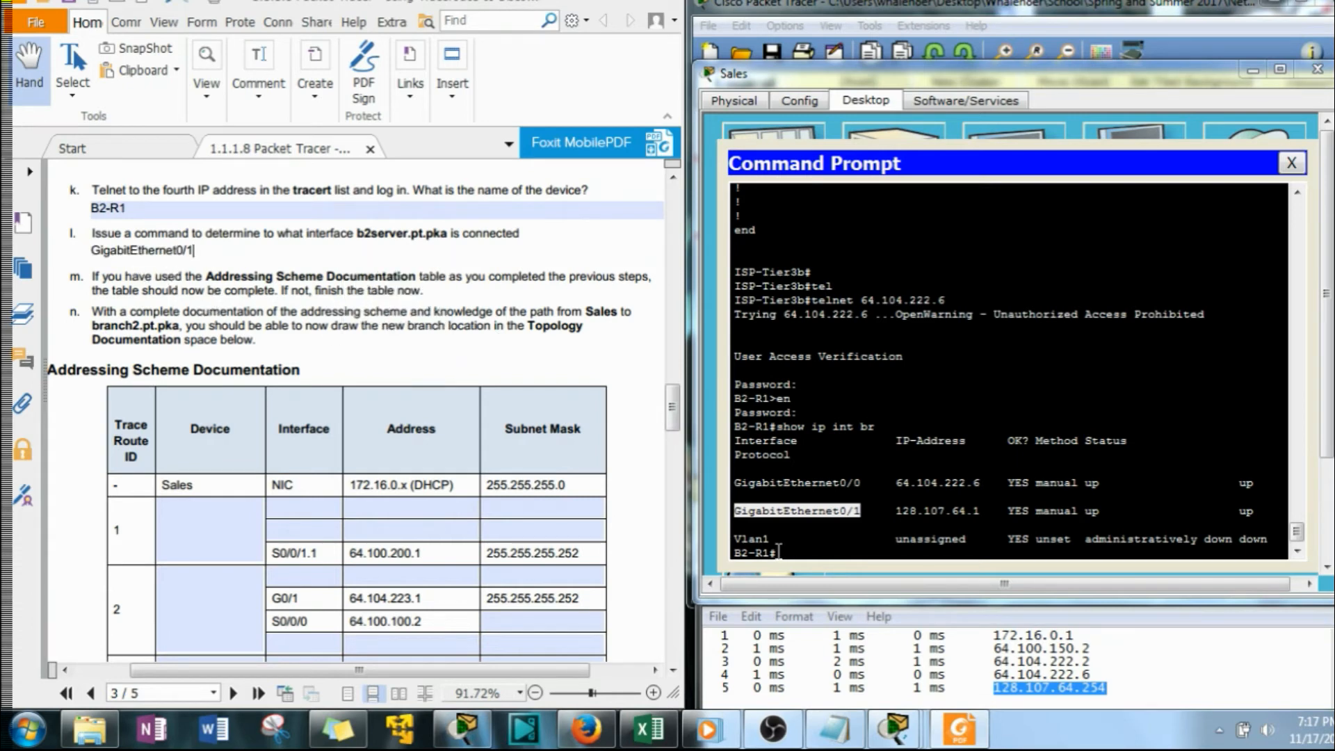
# Copy the B2-R1 hostname from the router prompt and add it with an equals sign before GigabitEthernet0/1 in the question l answer
pyautogui.moveTo(769, 553); pyautogui.dragTo(689, 551)
pyautogui.rightClick(743, 540)
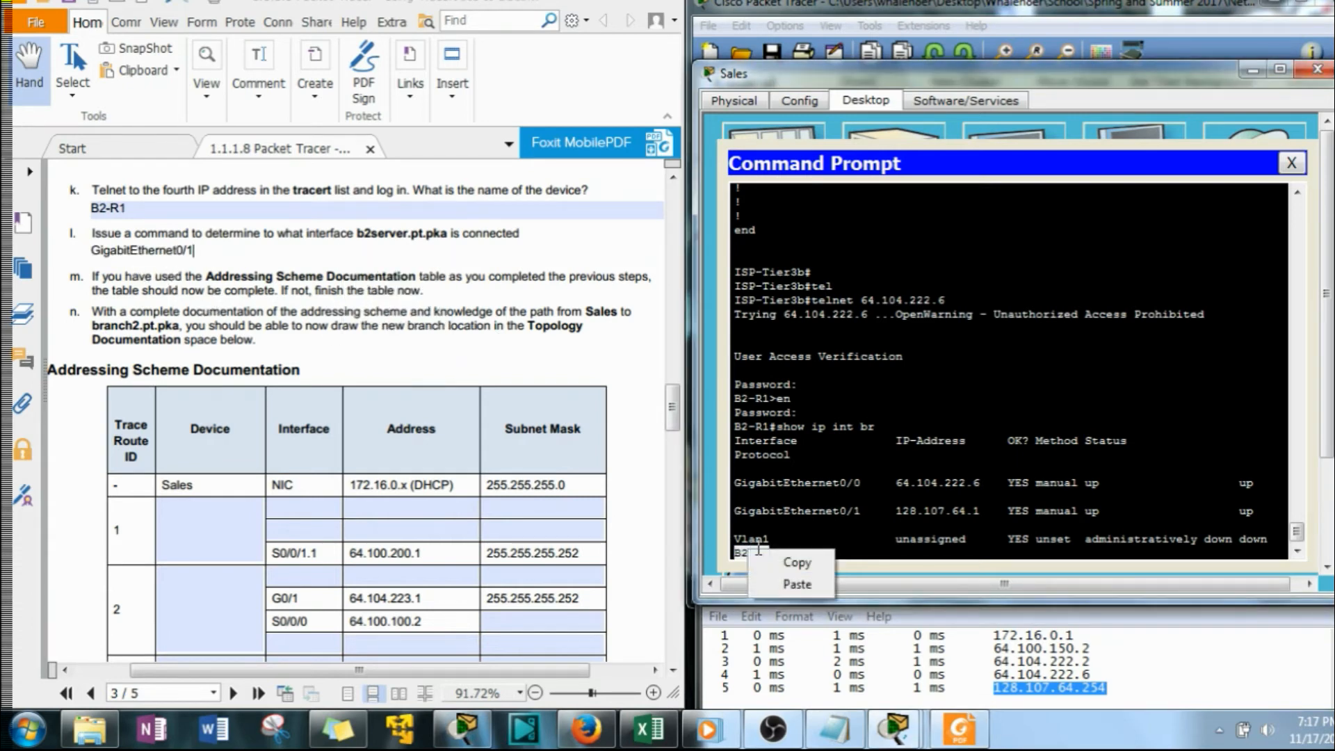
pyautogui.click(765, 551)
pyautogui.click(92, 250)
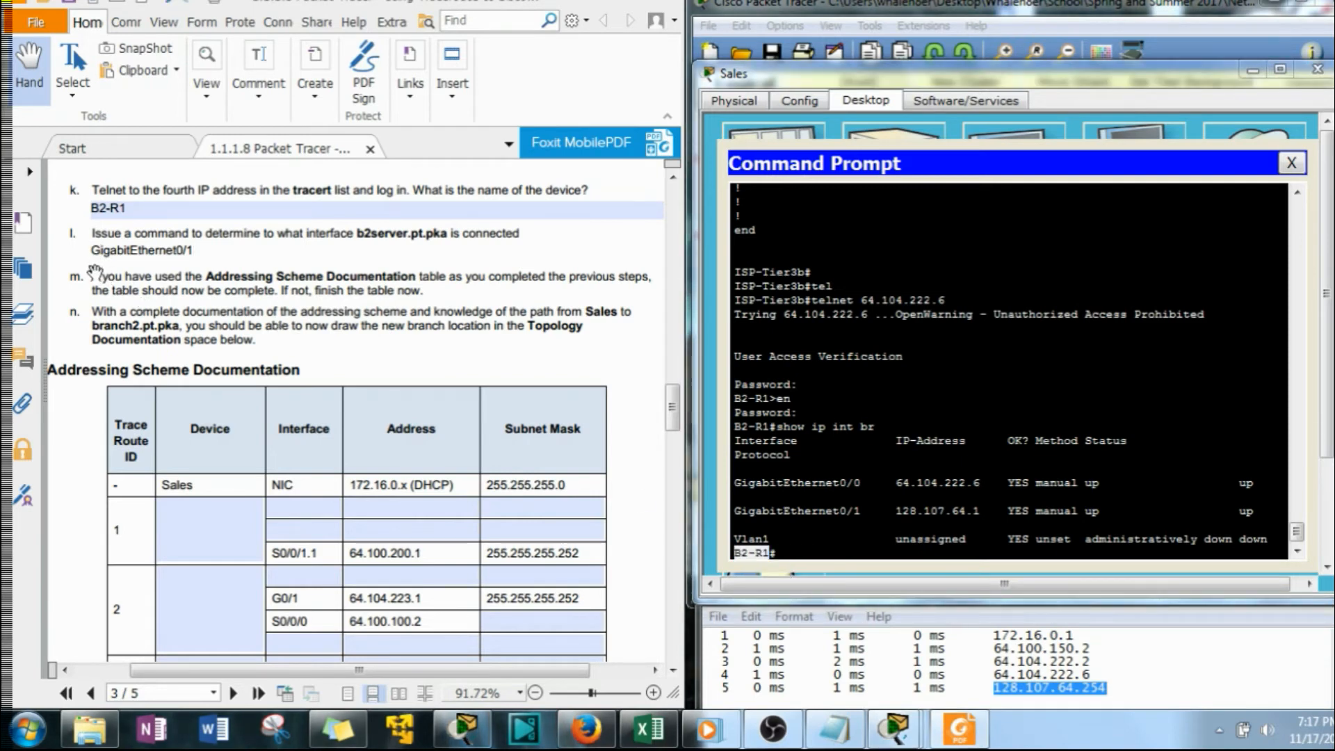
pyautogui.hotkey('ctrl', 'v')
pyautogui.write('= GigabitEthernet0/1')
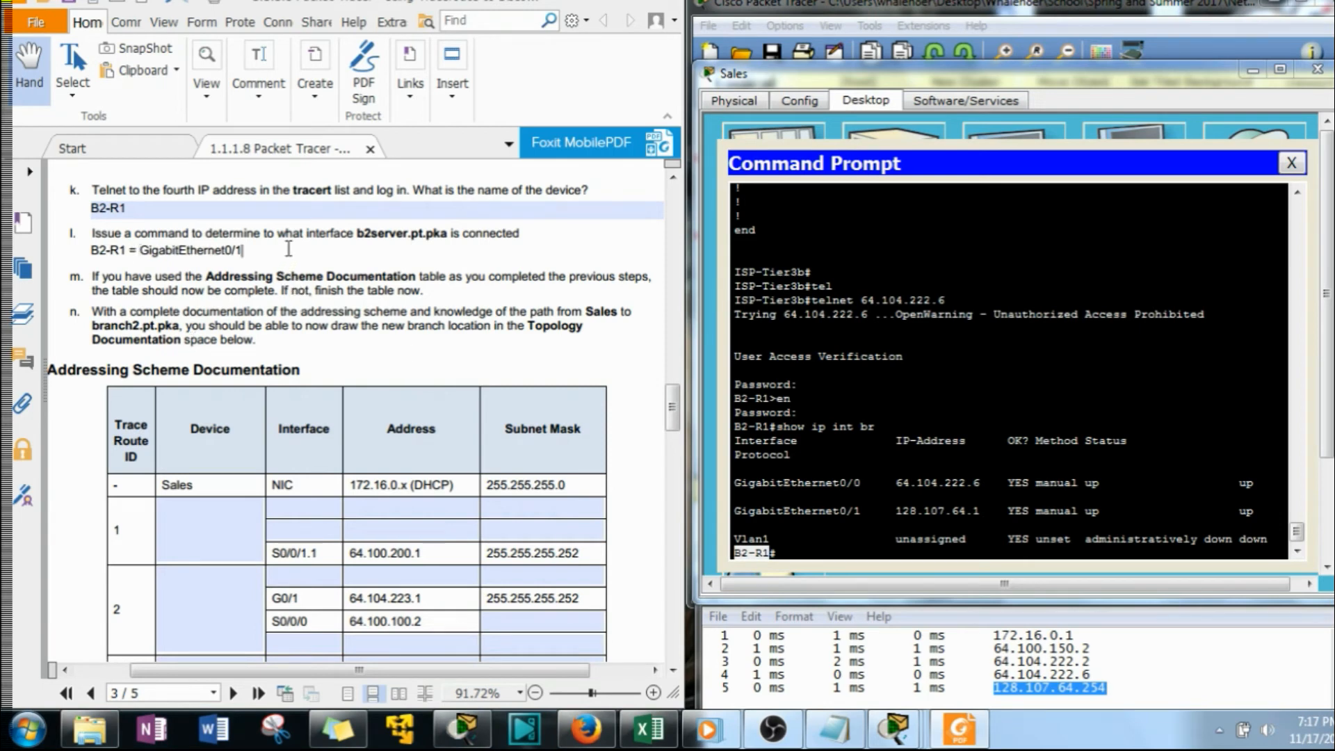
pyautogui.write(' is coonnected to the server')
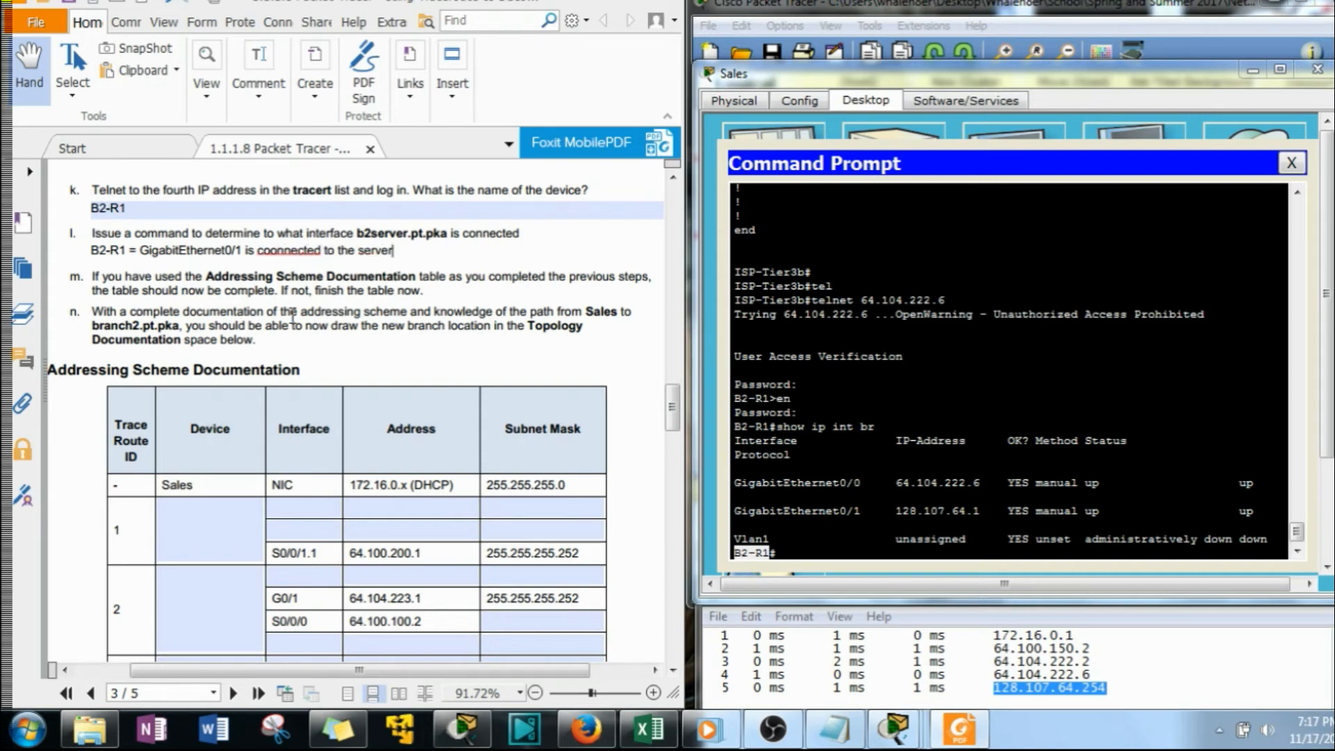
# Append "is connected to the server" to the question l answer, correcting the spelling of "connected"
pyautogui.rightClick(319, 254)
pyautogui.click(368, 270)
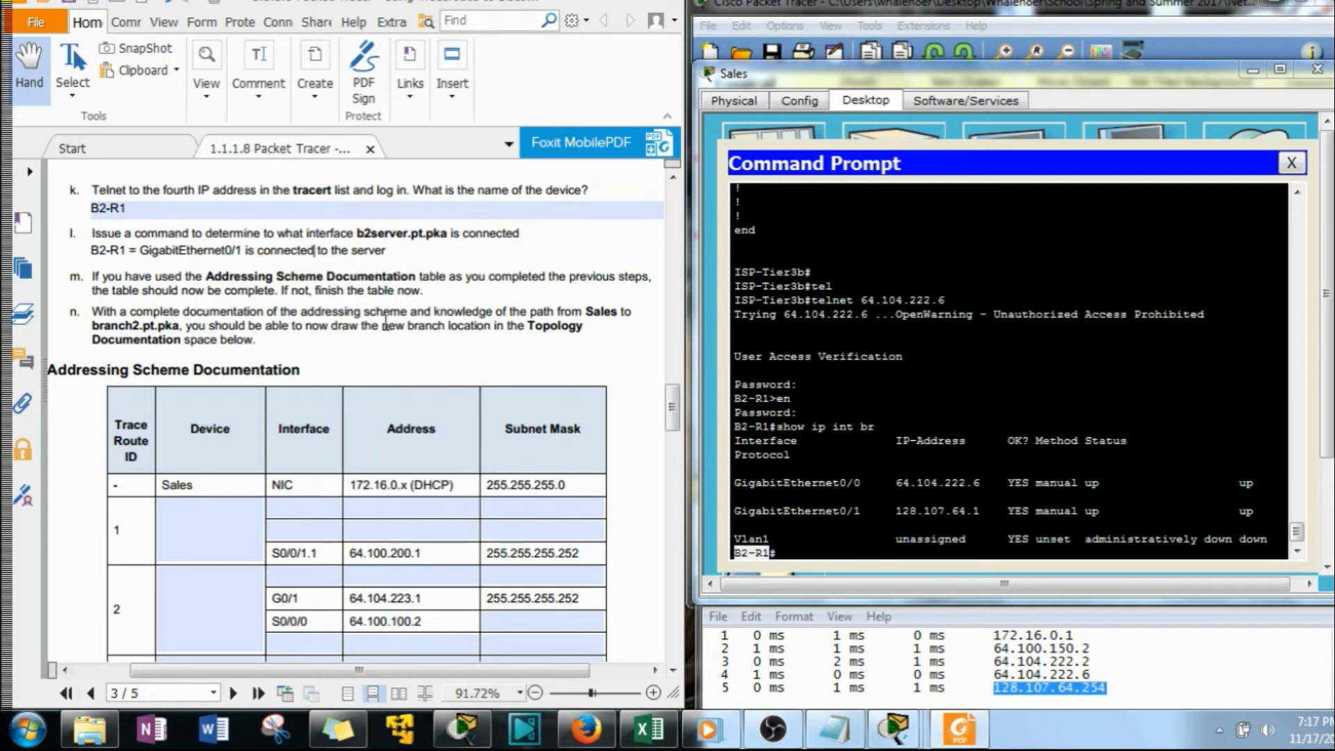
# Review the worksheet's addressing table and Topology Documentation section, and run show cdp neighbors on B2-R1
pyautogui.scroll(-1, 220, 324)
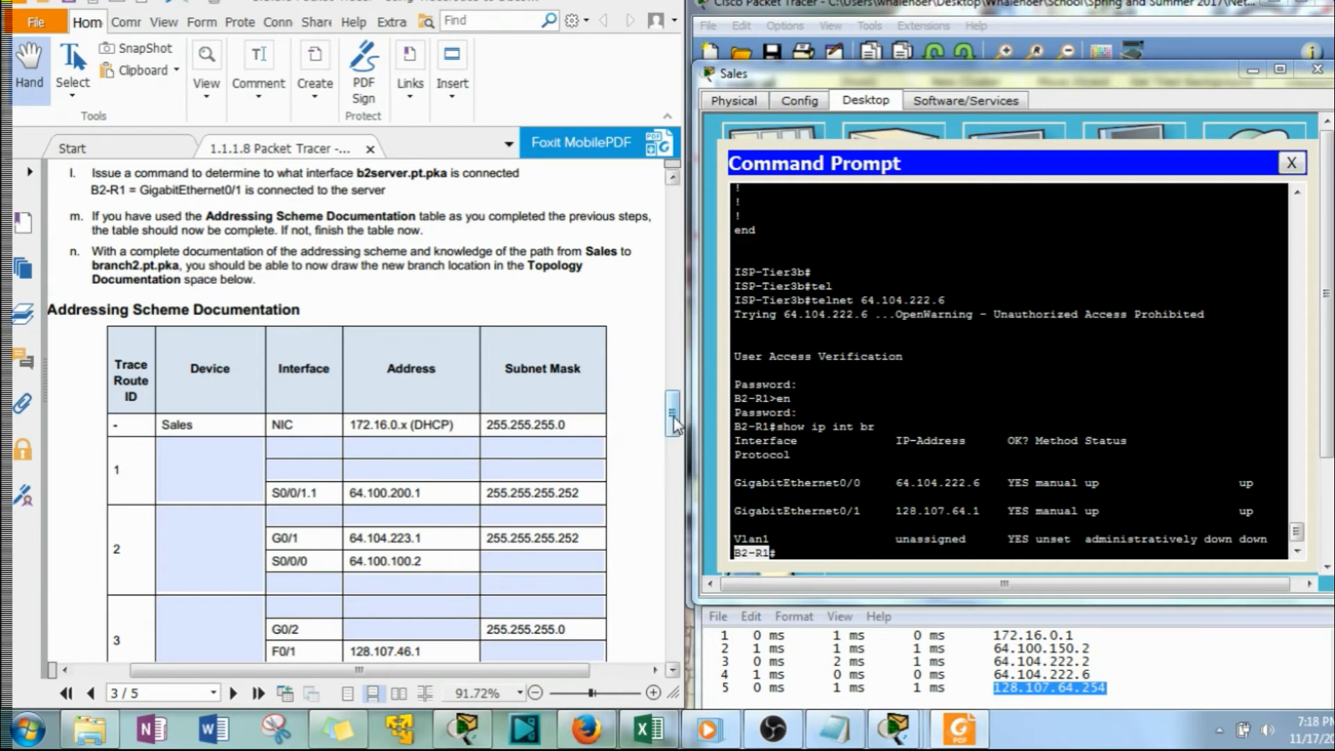
pyautogui.scroll(-2, 674, 424)
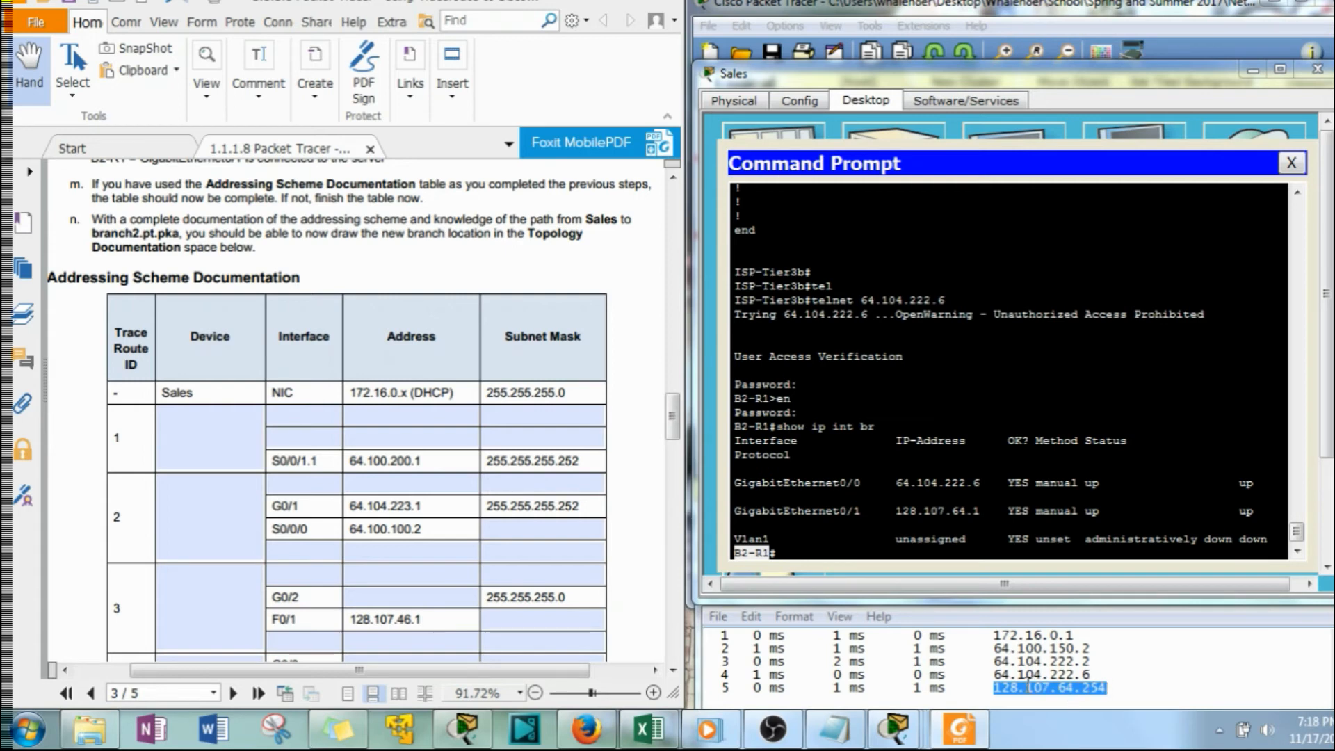
pyautogui.click(810, 550)
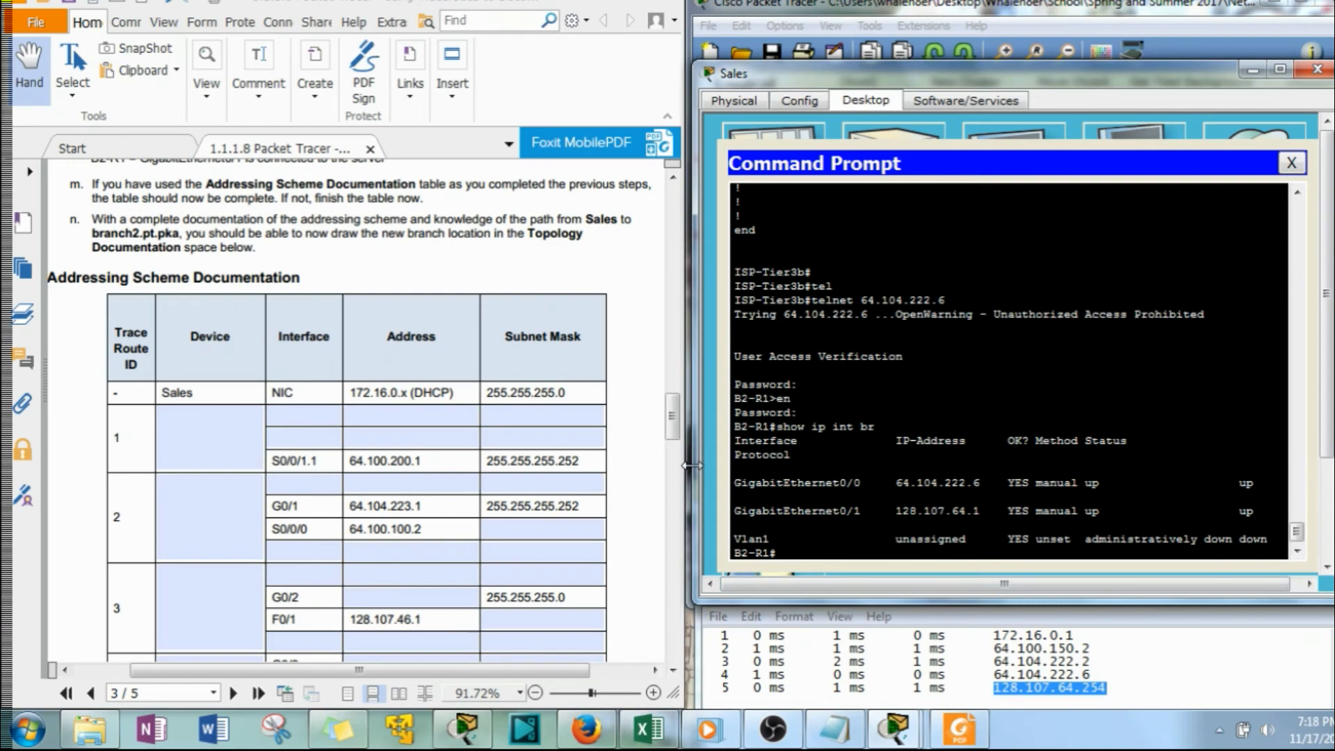
pyautogui.moveTo(673, 426); pyautogui.dragTo(673, 500)
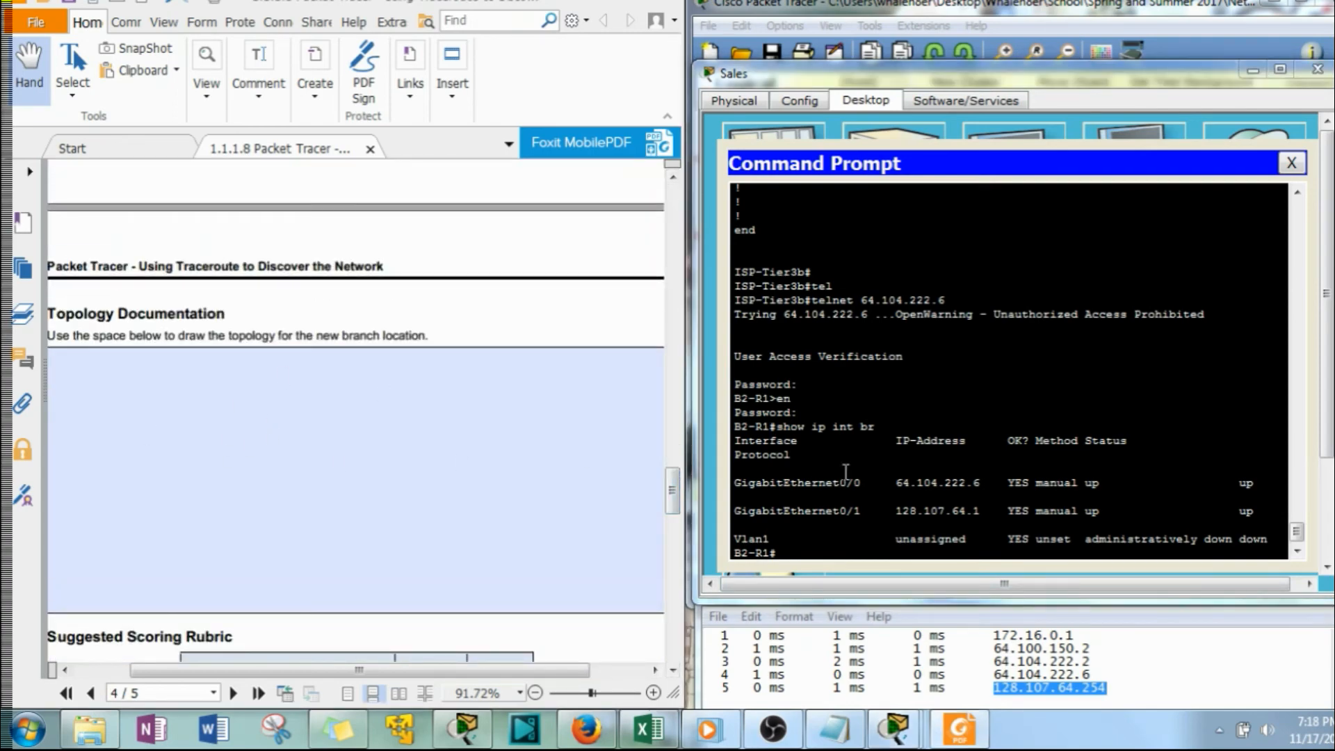
pyautogui.click(835, 558)
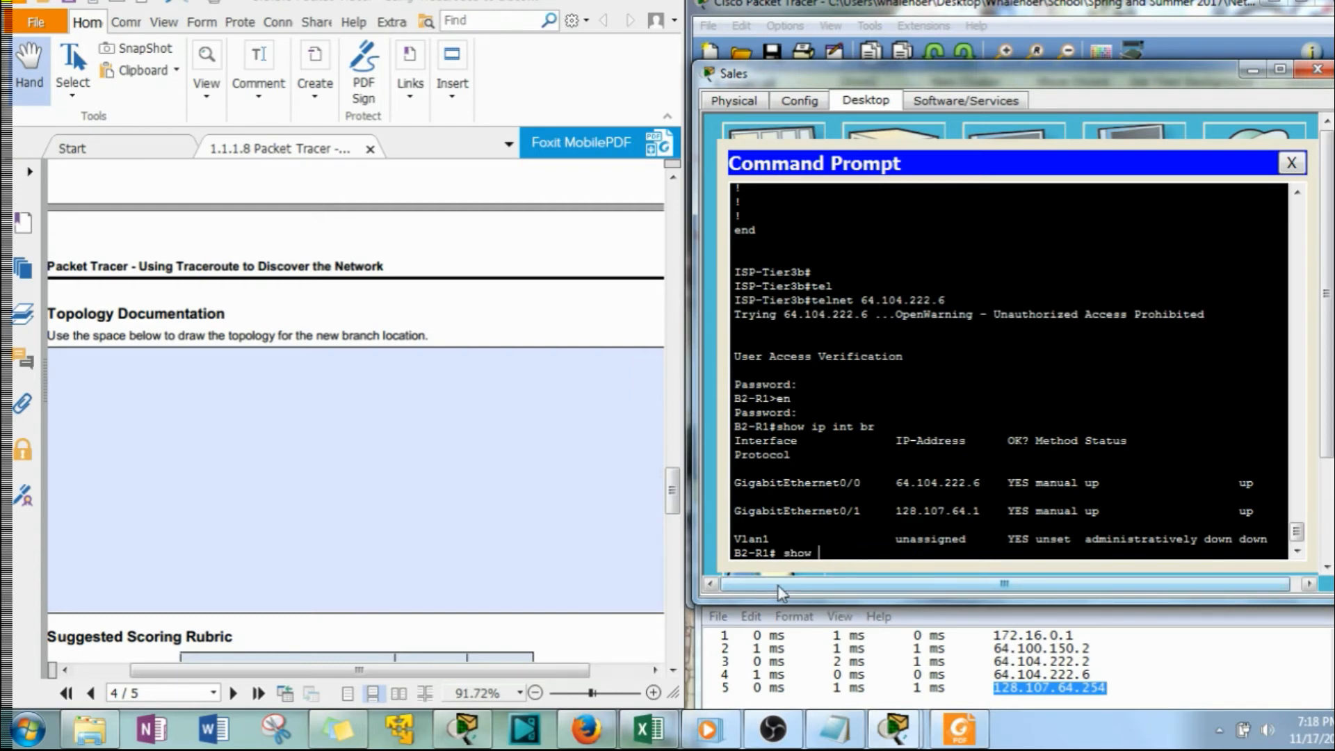
pyautogui.write('show ')
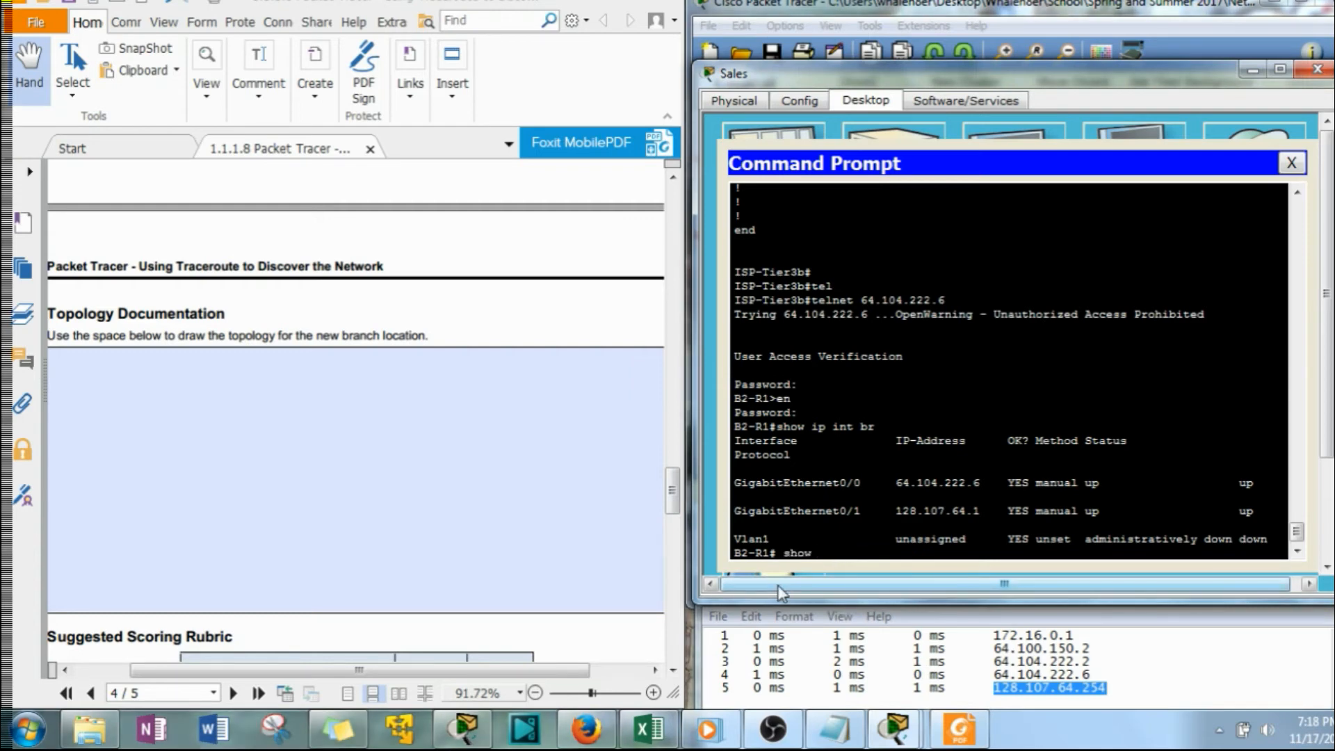
pyautogui.write('cdp')
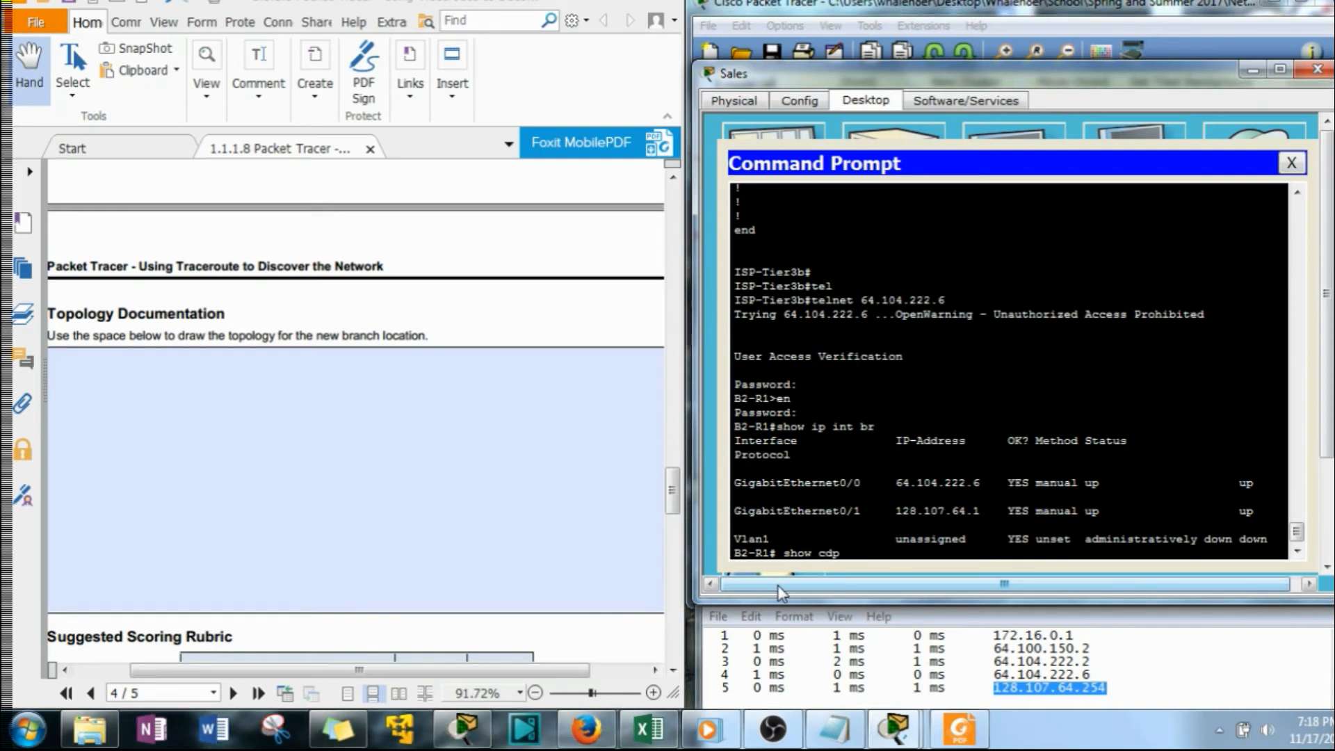
pyautogui.write(' n')
pyautogui.press('Tab')
pyautogui.press('Return')
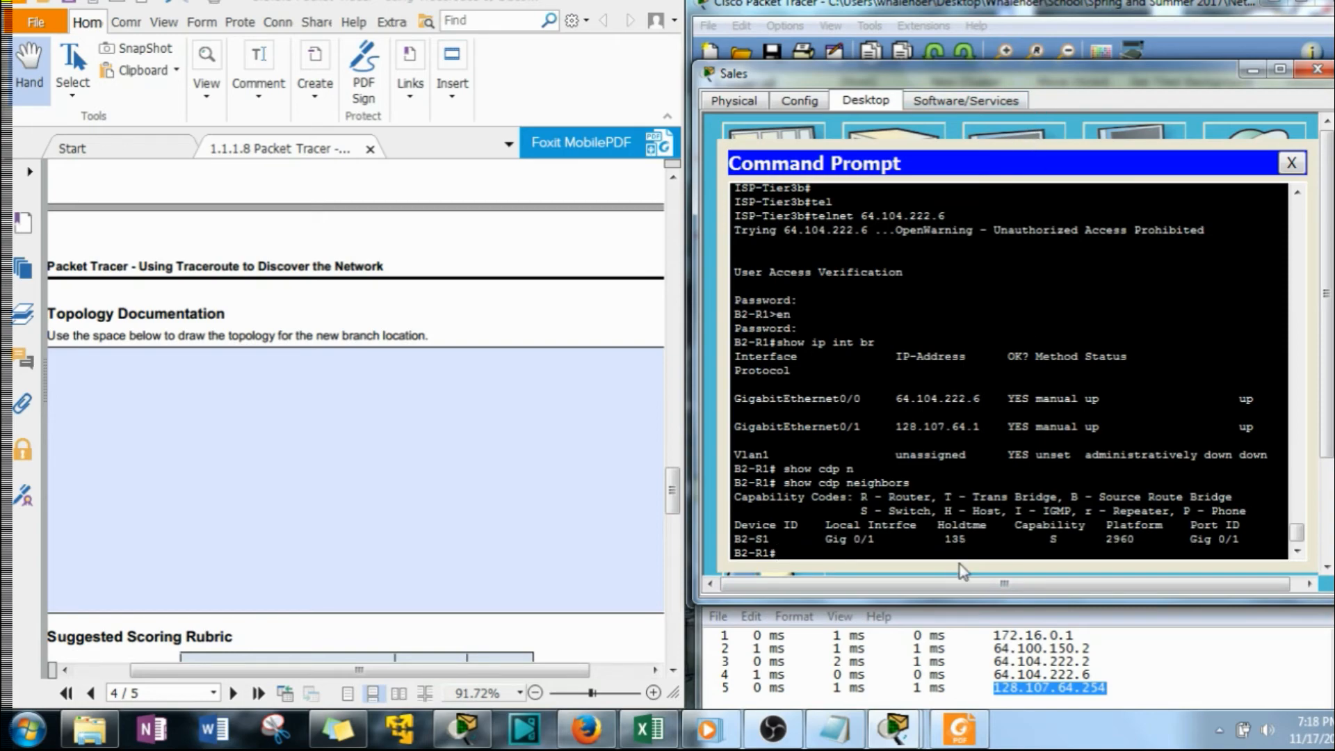
# Switch to the 1.1.1.8 EXPLANATION Packet Tracer window and compare the branch topologies drawn without and with the B2-S1 switch
pyautogui.click(456, 732)
pyautogui.scroll(-5, 371, 408)
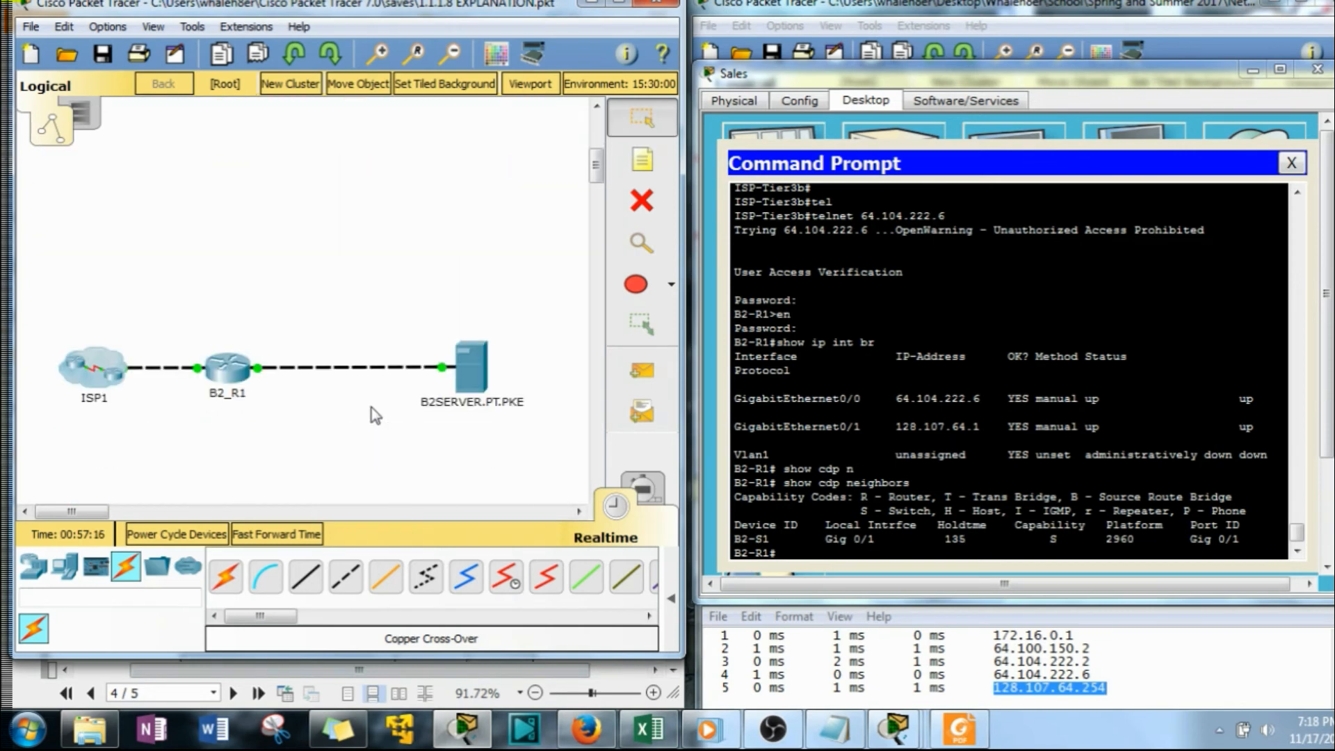
pyautogui.moveTo(40, 293); pyautogui.dragTo(551, 450)
pyautogui.moveTo(26, 263); pyautogui.dragTo(139, 445)
pyautogui.moveTo(190, 282); pyautogui.dragTo(279, 443)
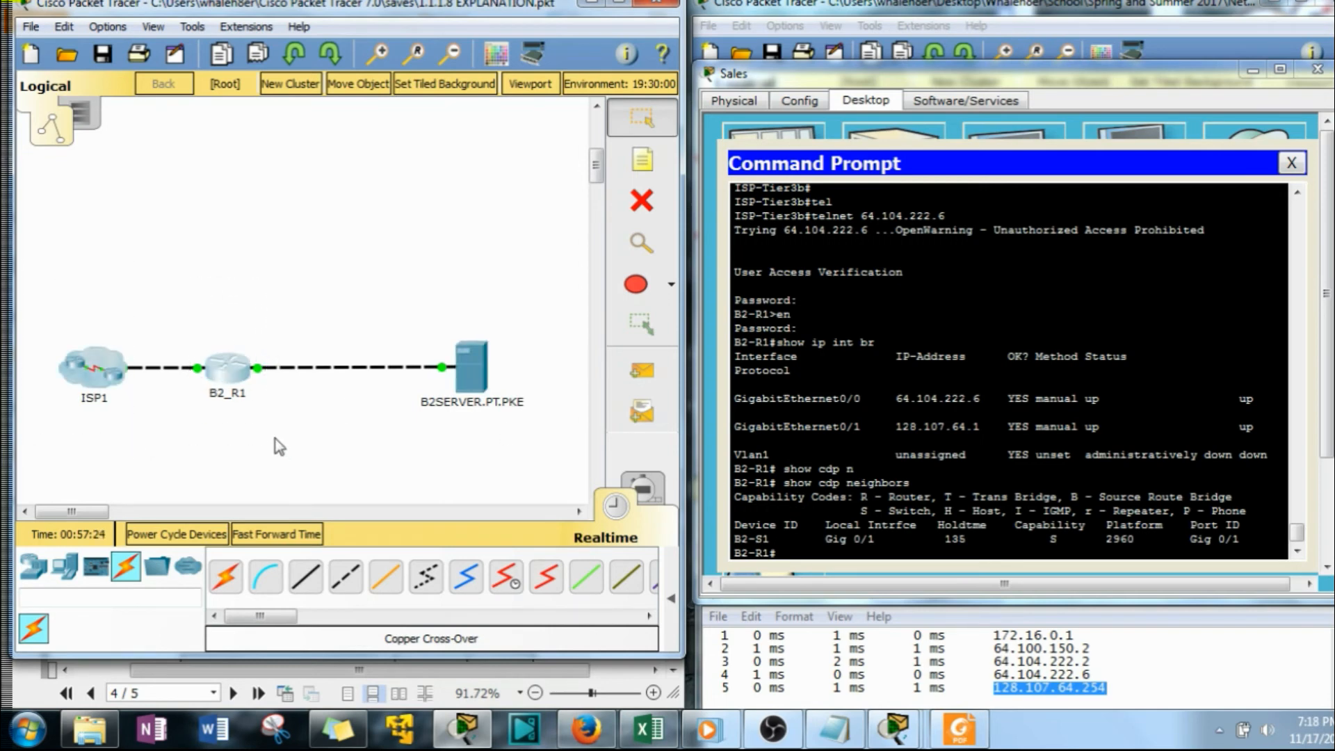
pyautogui.moveTo(401, 272); pyautogui.dragTo(537, 444)
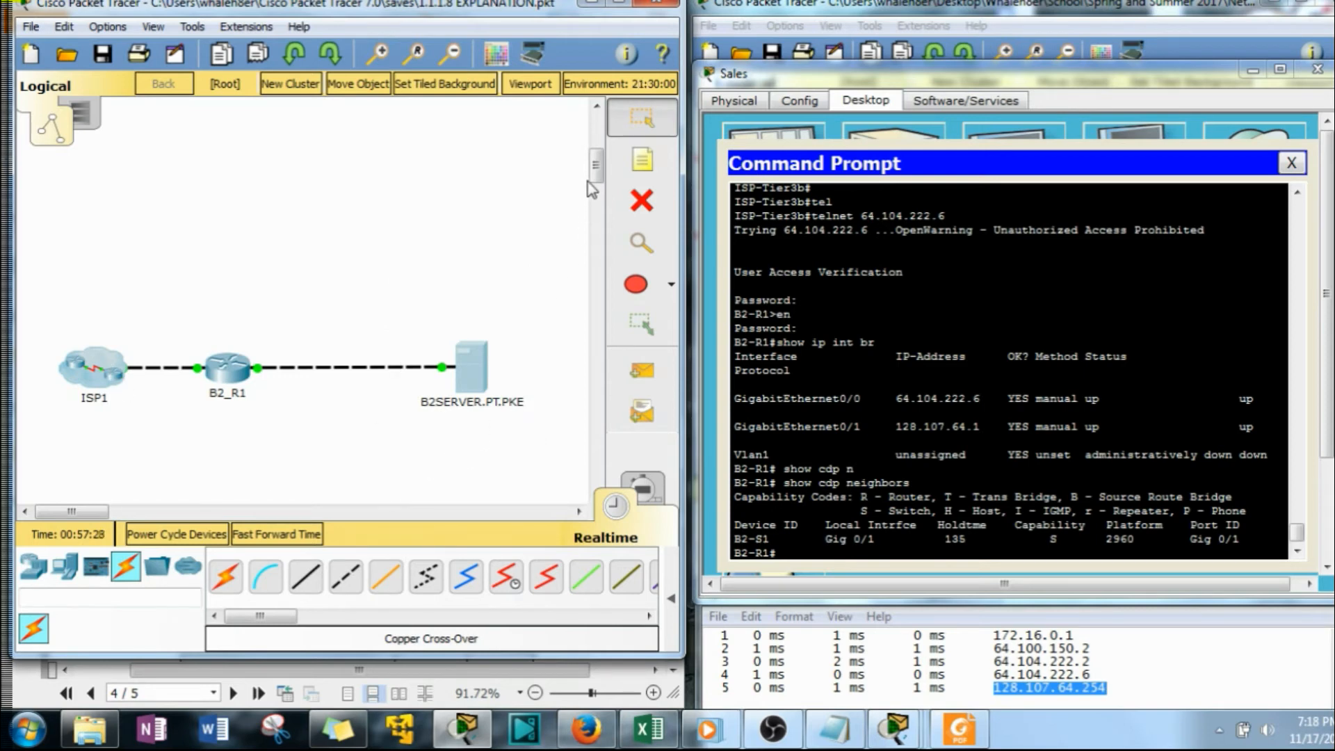
pyautogui.moveTo(599, 170); pyautogui.dragTo(599, 209)
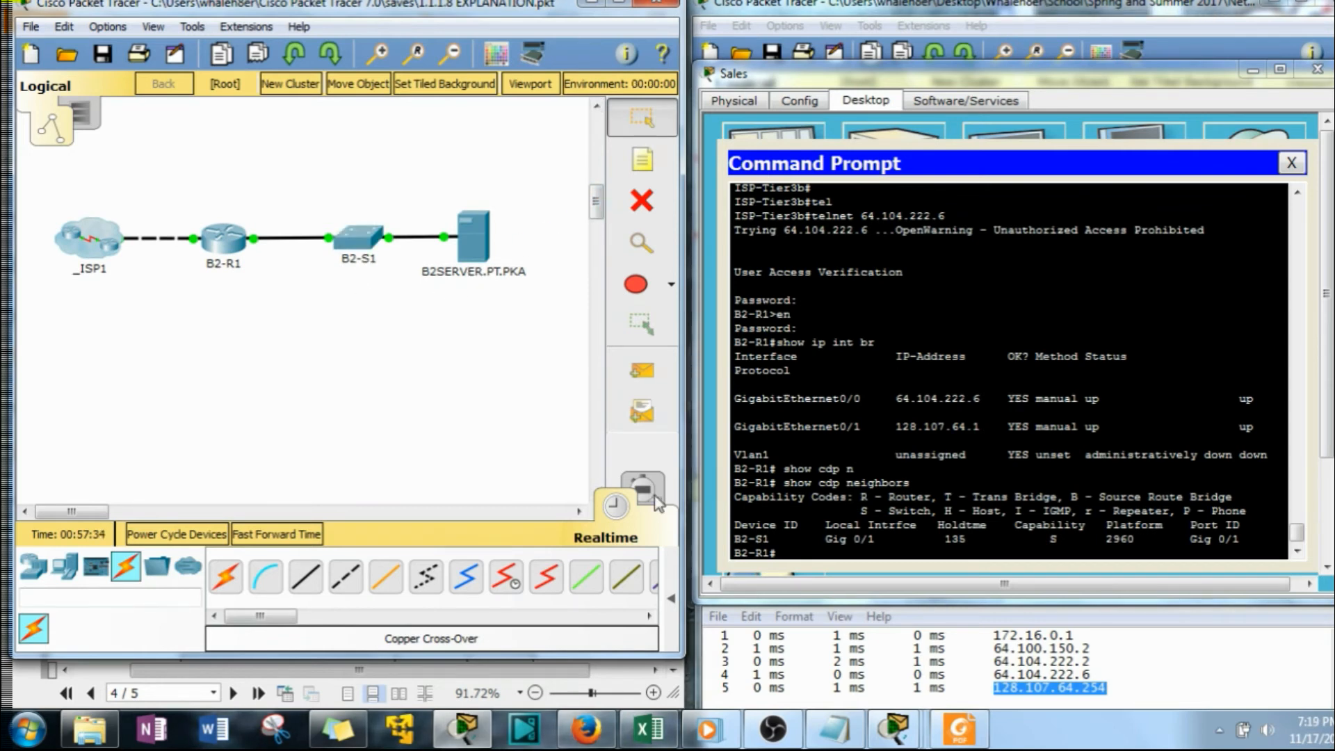
# Examine B2-S1's capability code, the matching Switch legend entry and the port ID in the CDP neighbor output
pyautogui.click(1058, 539)
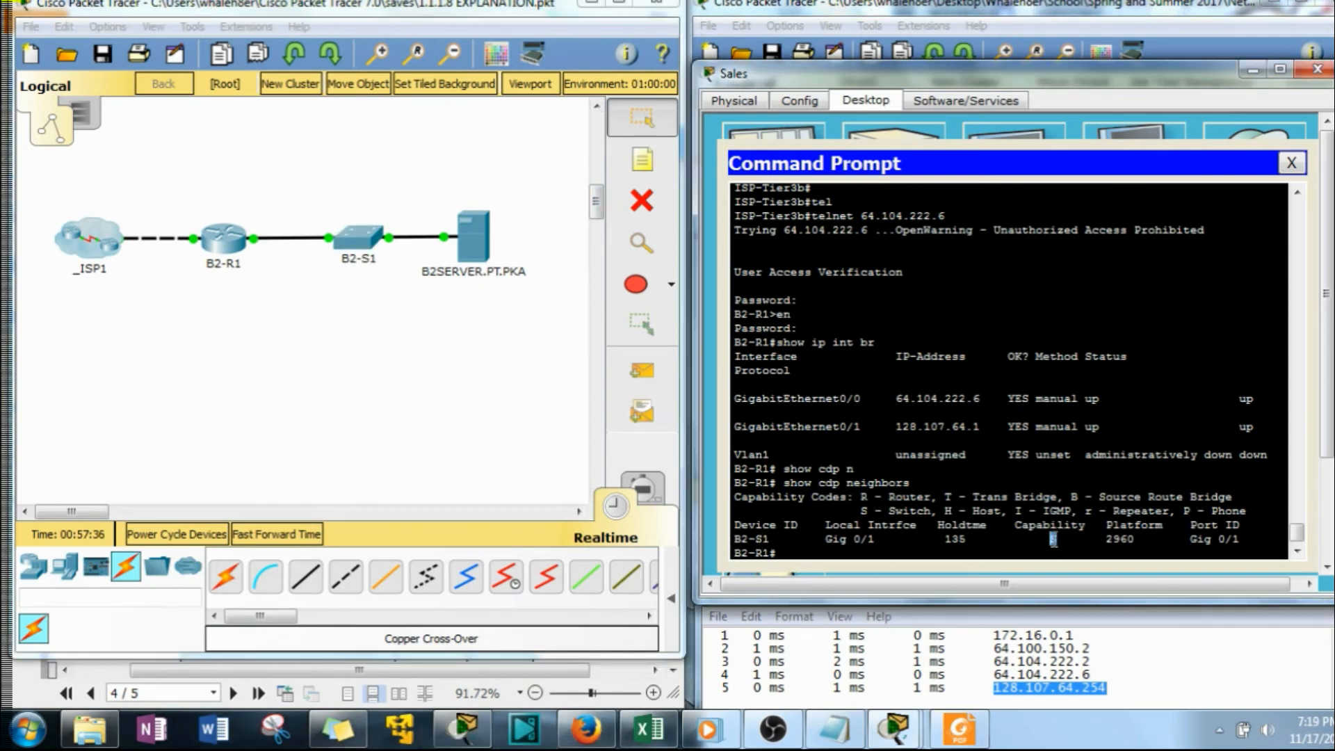
pyautogui.moveTo(882, 511); pyautogui.dragTo(933, 511)
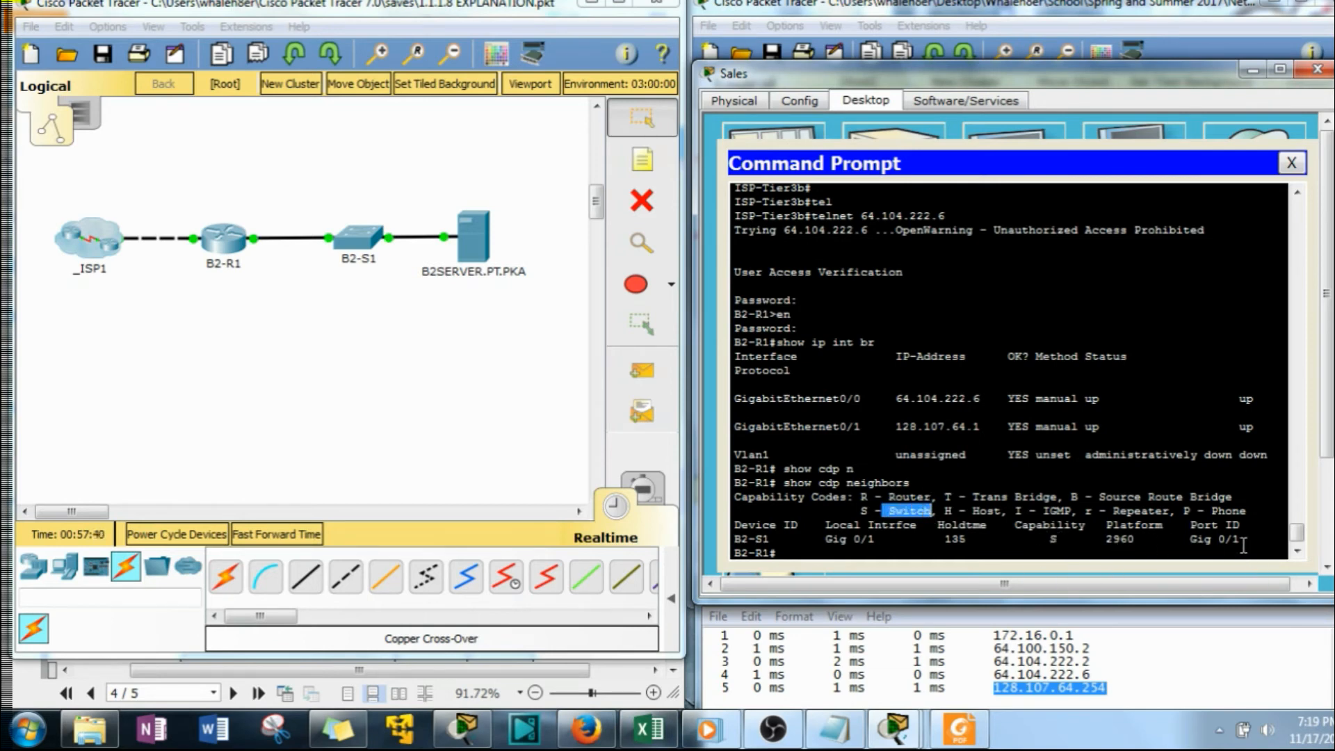
pyautogui.moveTo(1241, 540); pyautogui.dragTo(1190, 539)
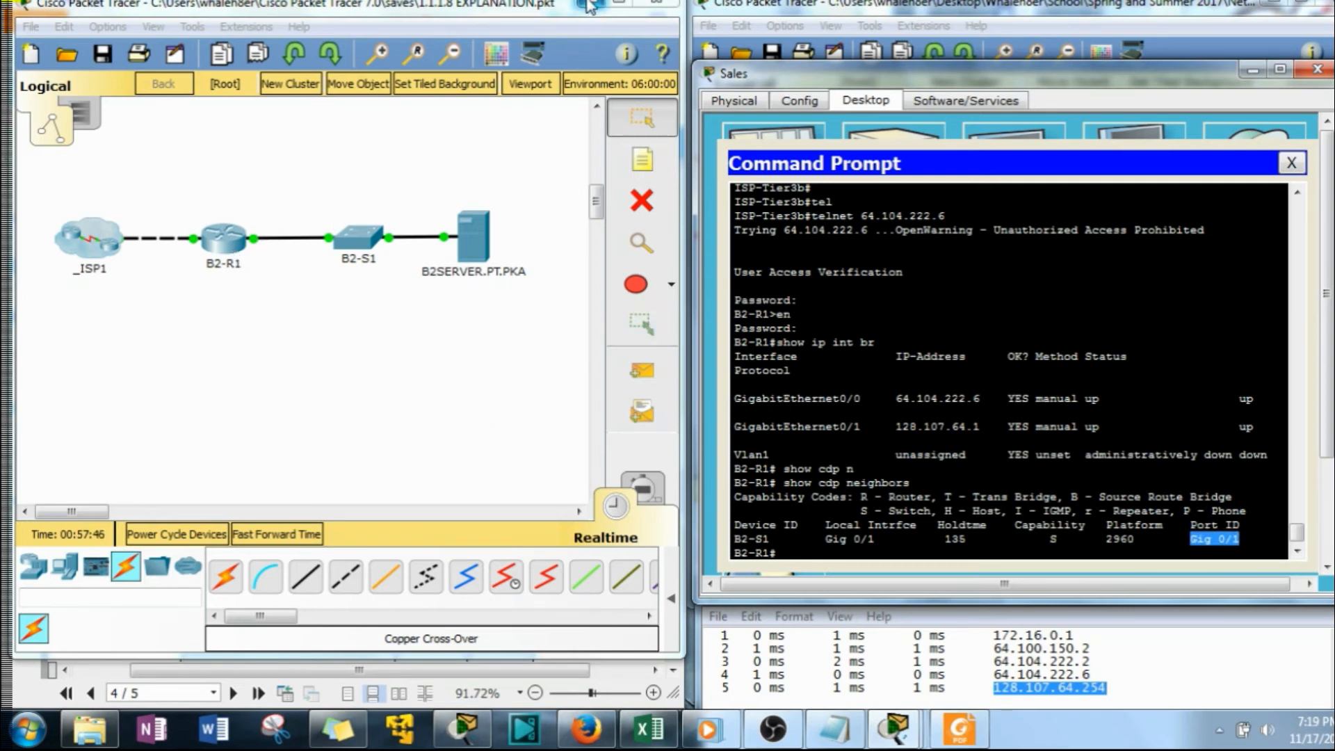
pyautogui.click(887, 496)
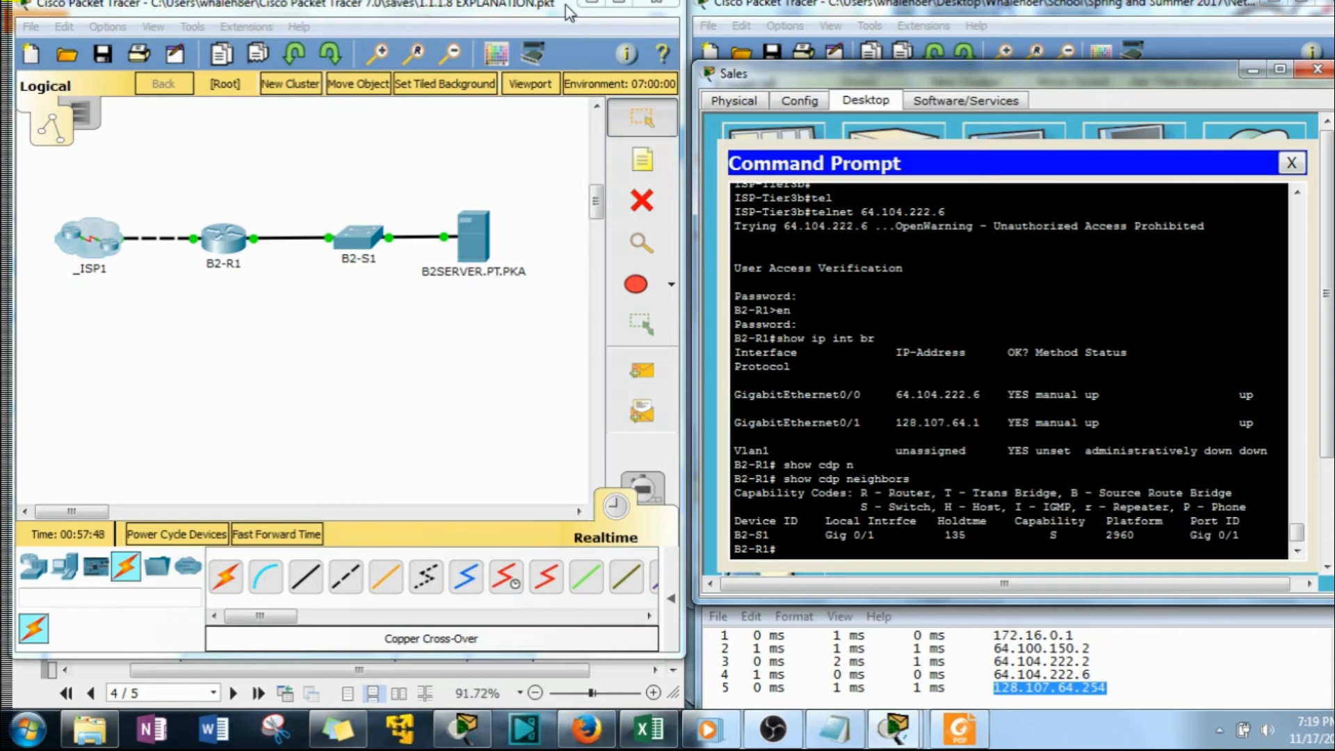
# Return to the worksheet's Addressing Scheme Documentation table and display B2-R1's full running configuration with show run
pyautogui.click(592, 3)
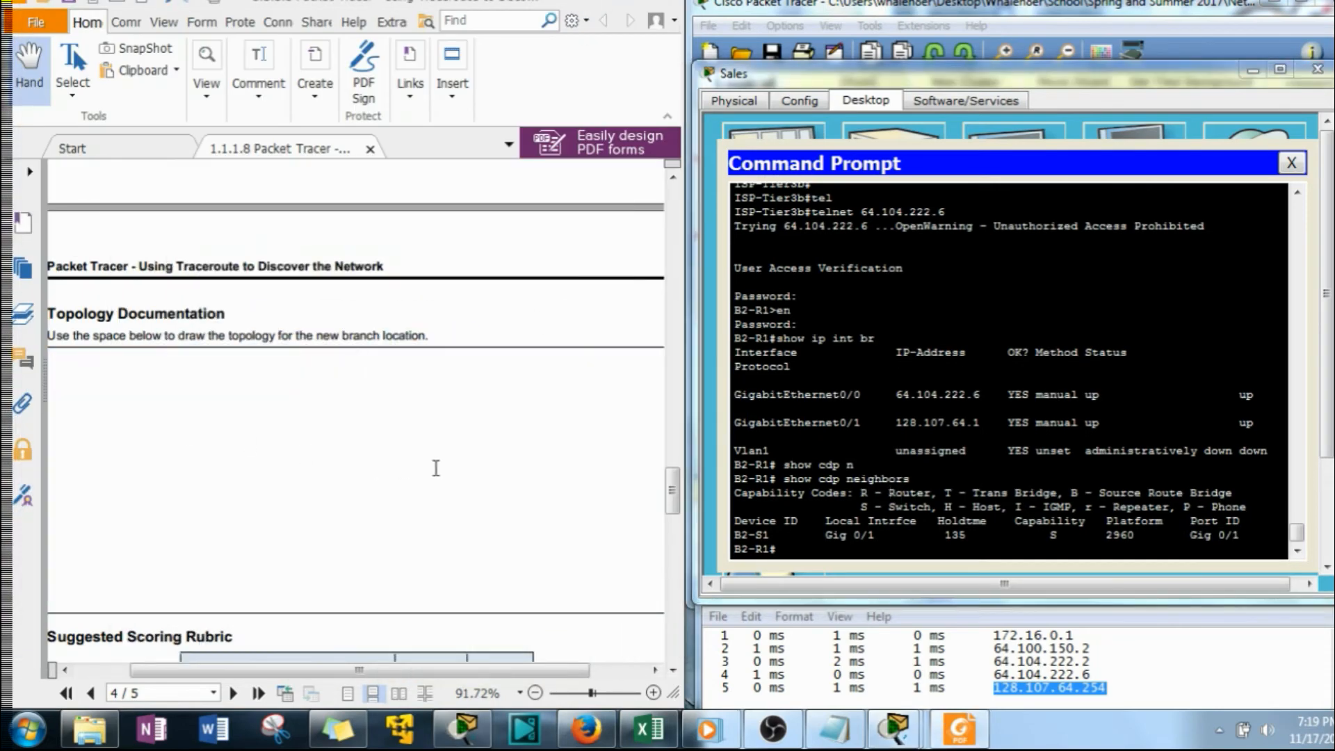
pyautogui.scroll(10, 436, 468)
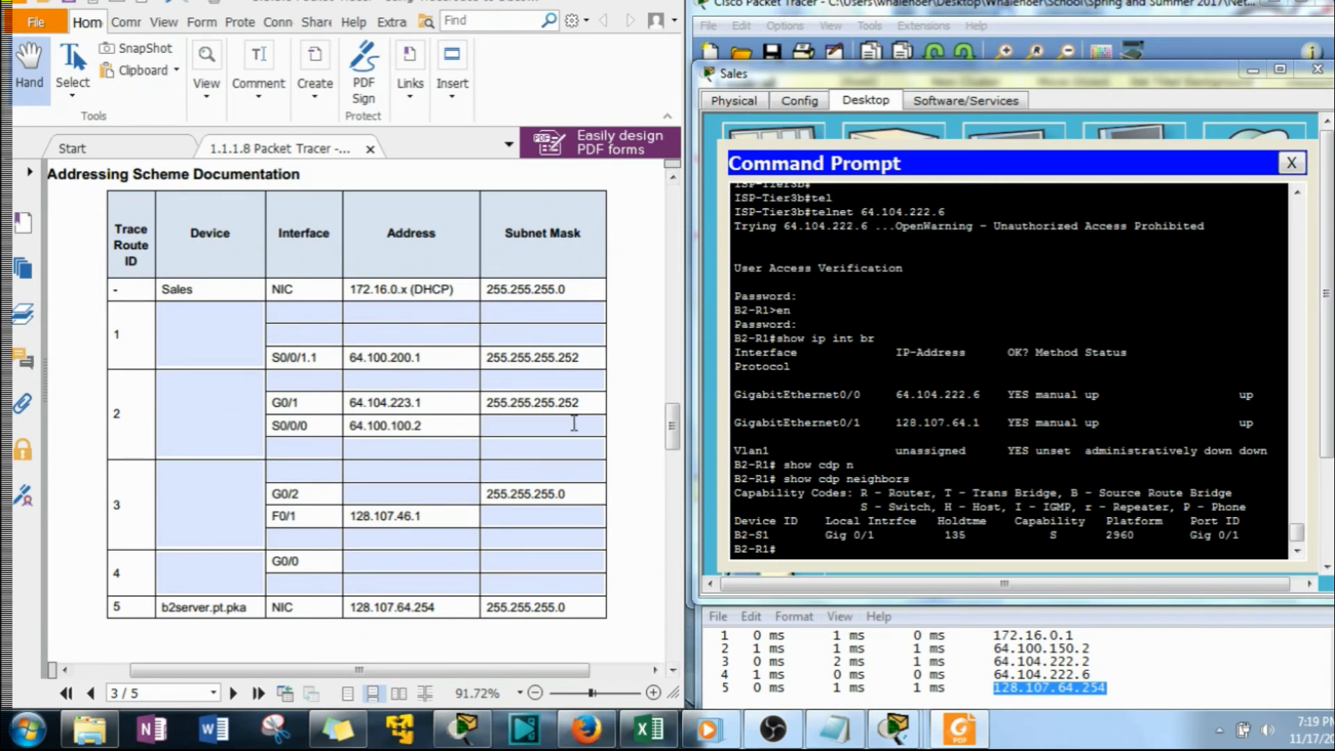
pyautogui.click(797, 550)
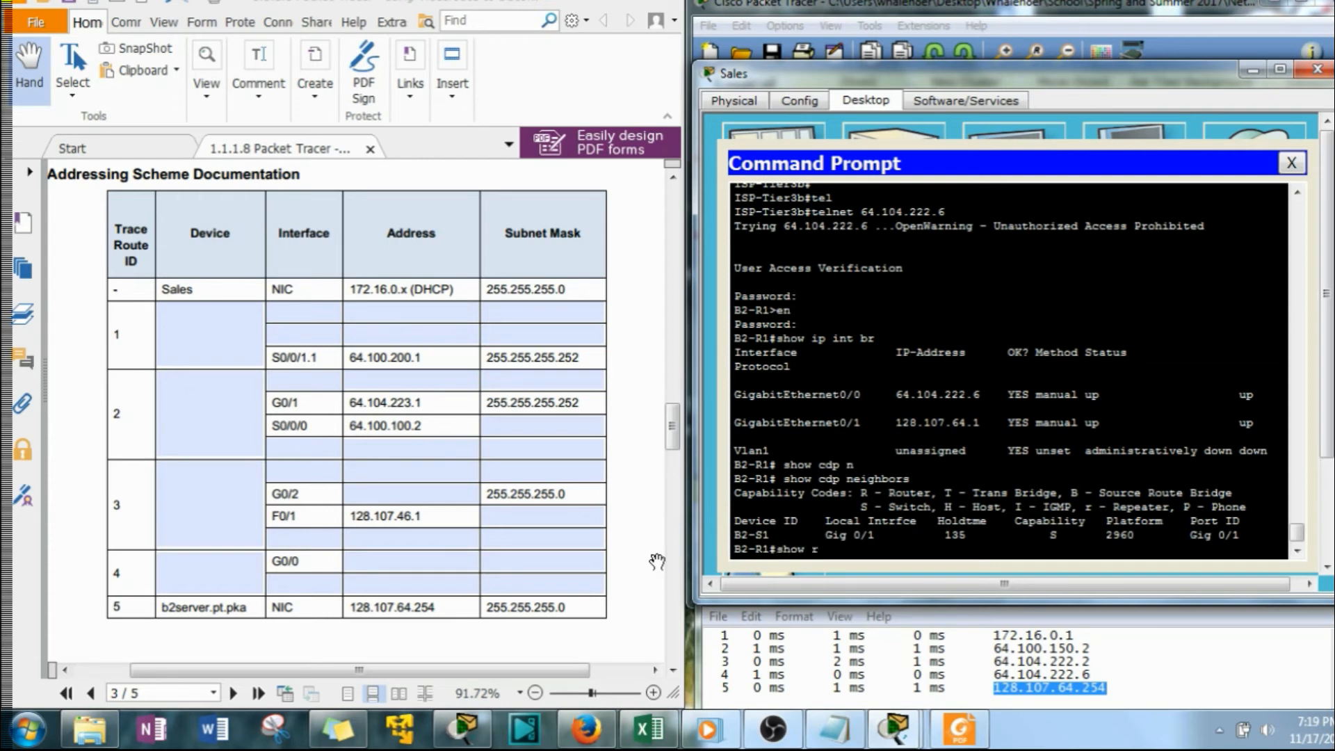
pyautogui.write('un')
pyautogui.press('Return')
pyautogui.press('space')
pyautogui.press('space')
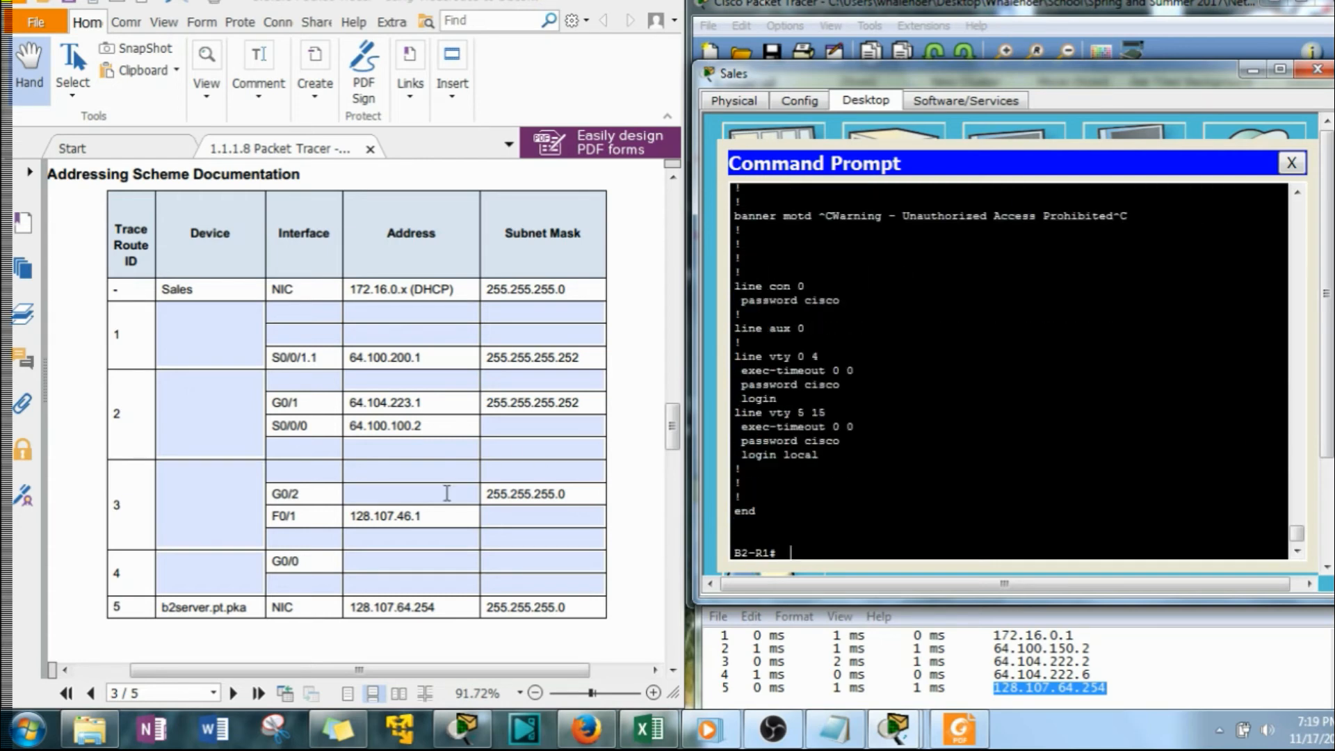
# Find the interface settings in the running configuration and enter G0/1 as the second interface for trace route ID 4
pyautogui.scroll(6, 805, 486)
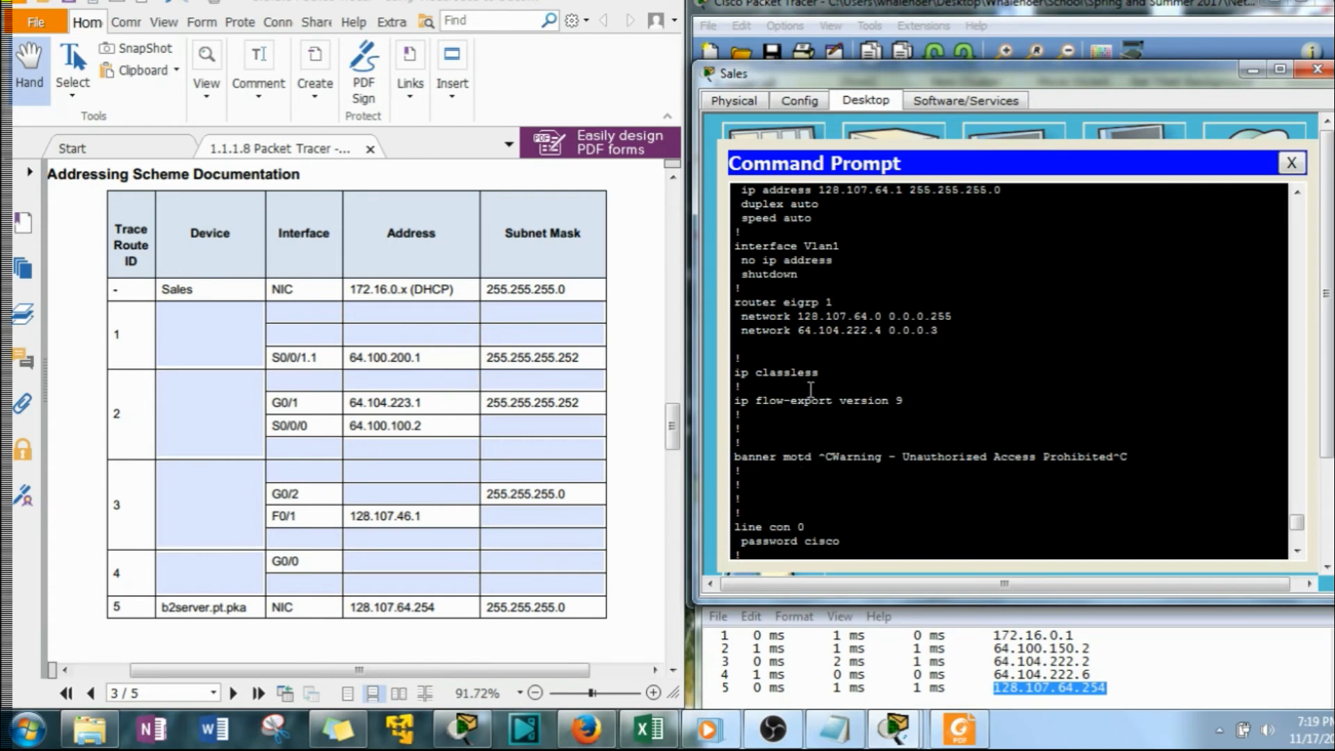
pyautogui.scroll(4, 817, 366)
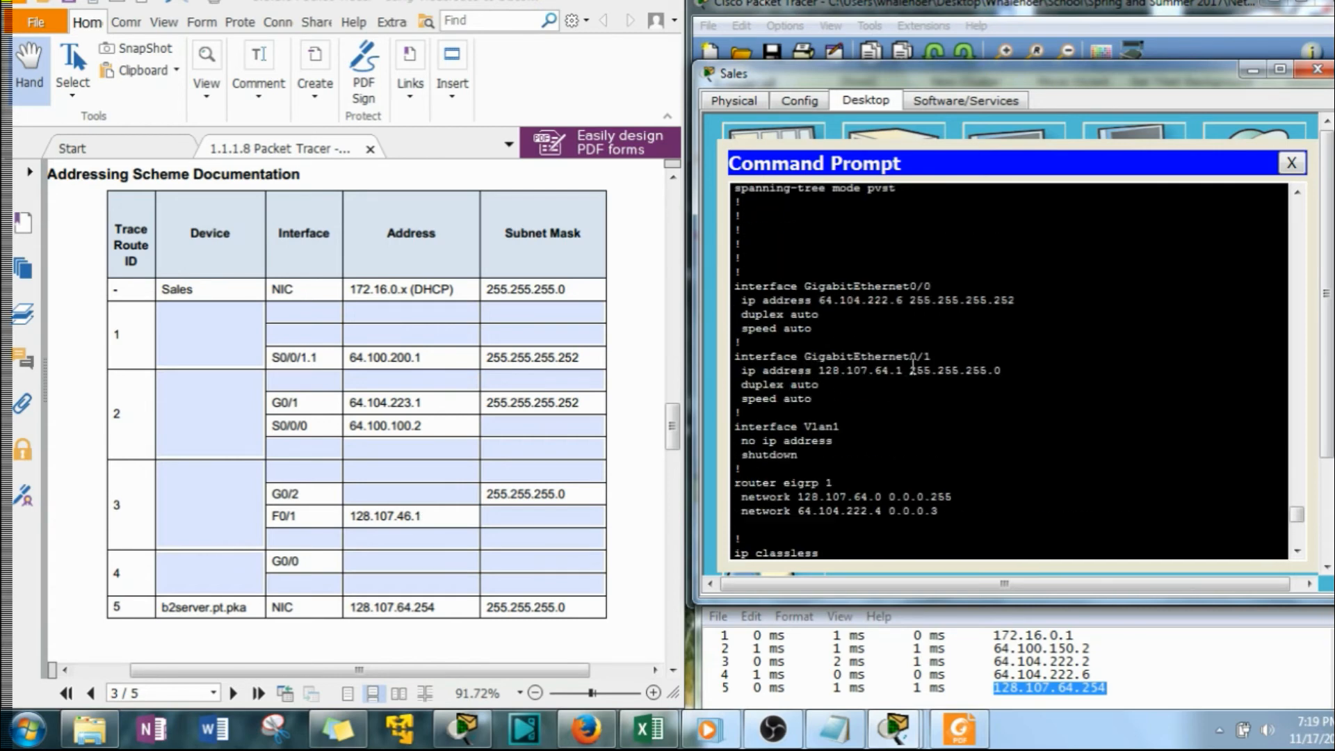
pyautogui.click(299, 584)
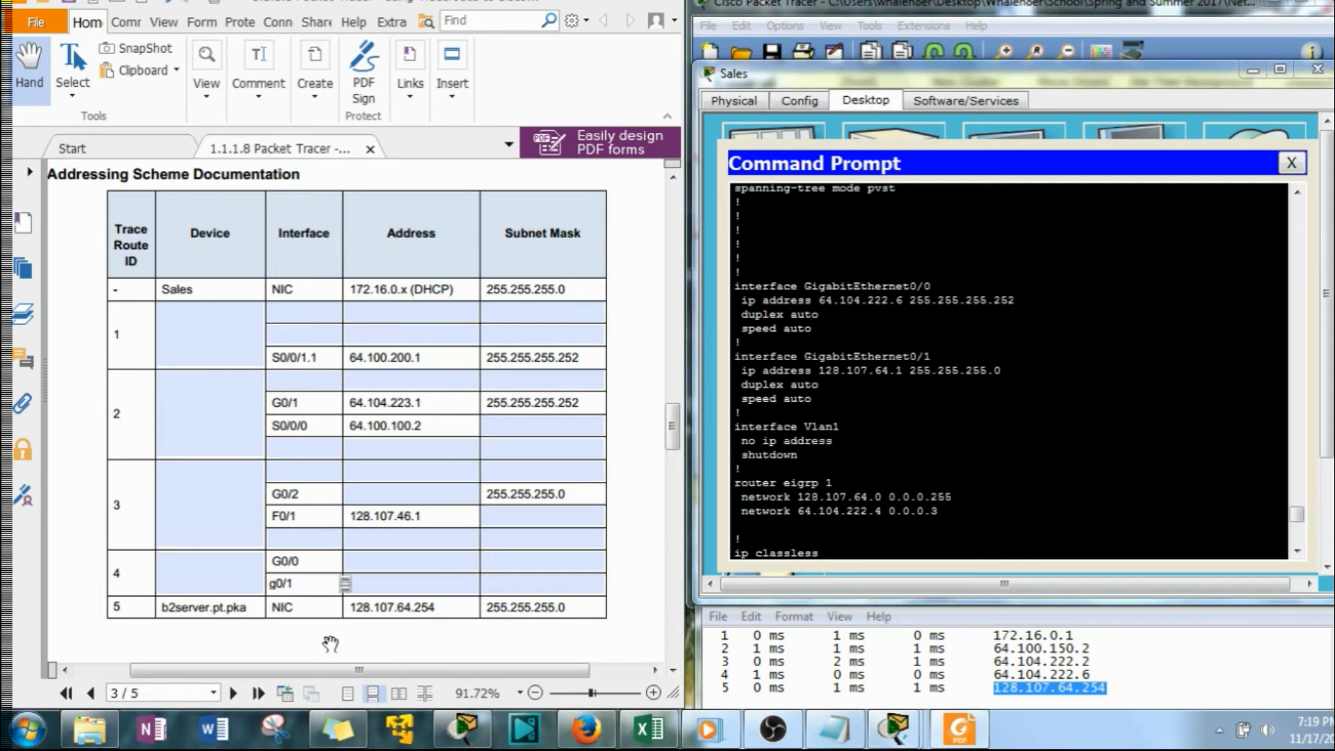
pyautogui.scroll(1, 301, 579)
pyautogui.moveTo(303, 593); pyautogui.dragTo(251, 594)
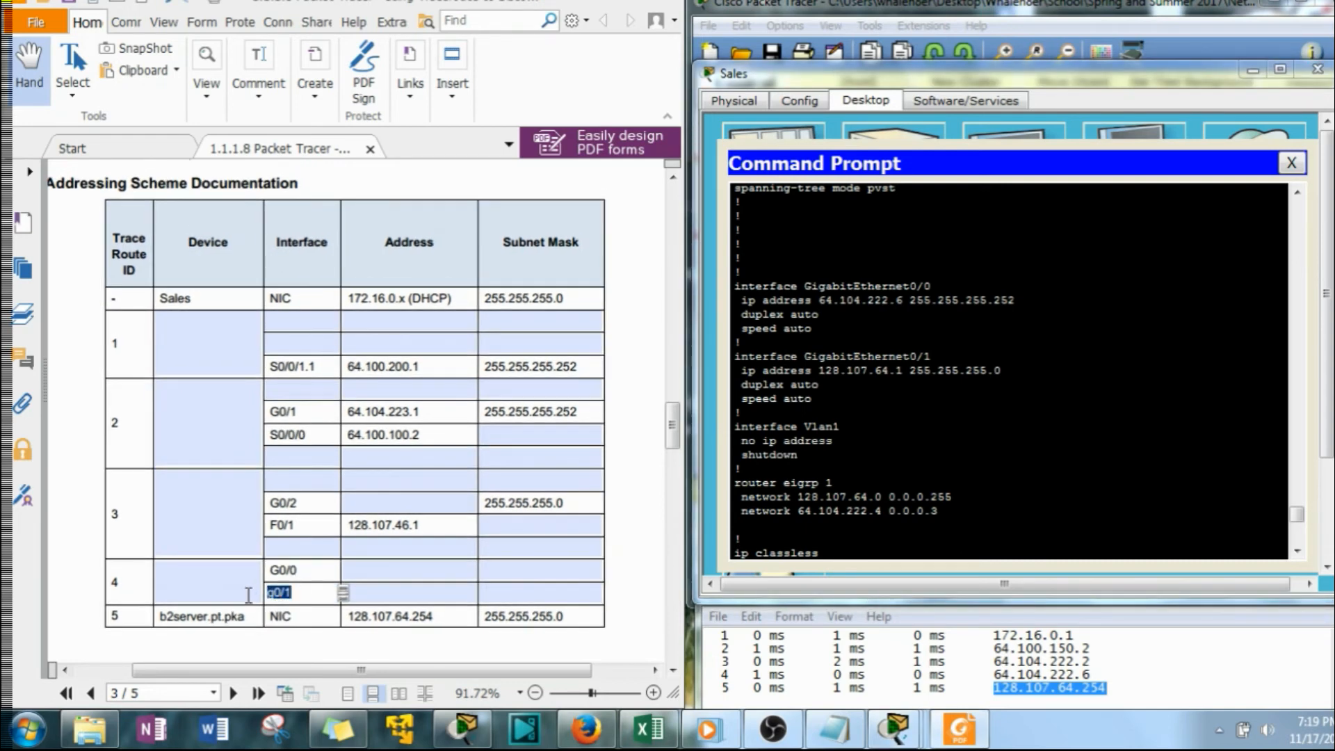
pyautogui.write('G')
# Copy GigabitEthernet0/1's address 128.107.64.1 from the running configuration into the G0/1 row's address for trace route ID 4
pyautogui.moveTo(907, 368); pyautogui.dragTo(819, 370)
pyautogui.rightClick(820, 370)
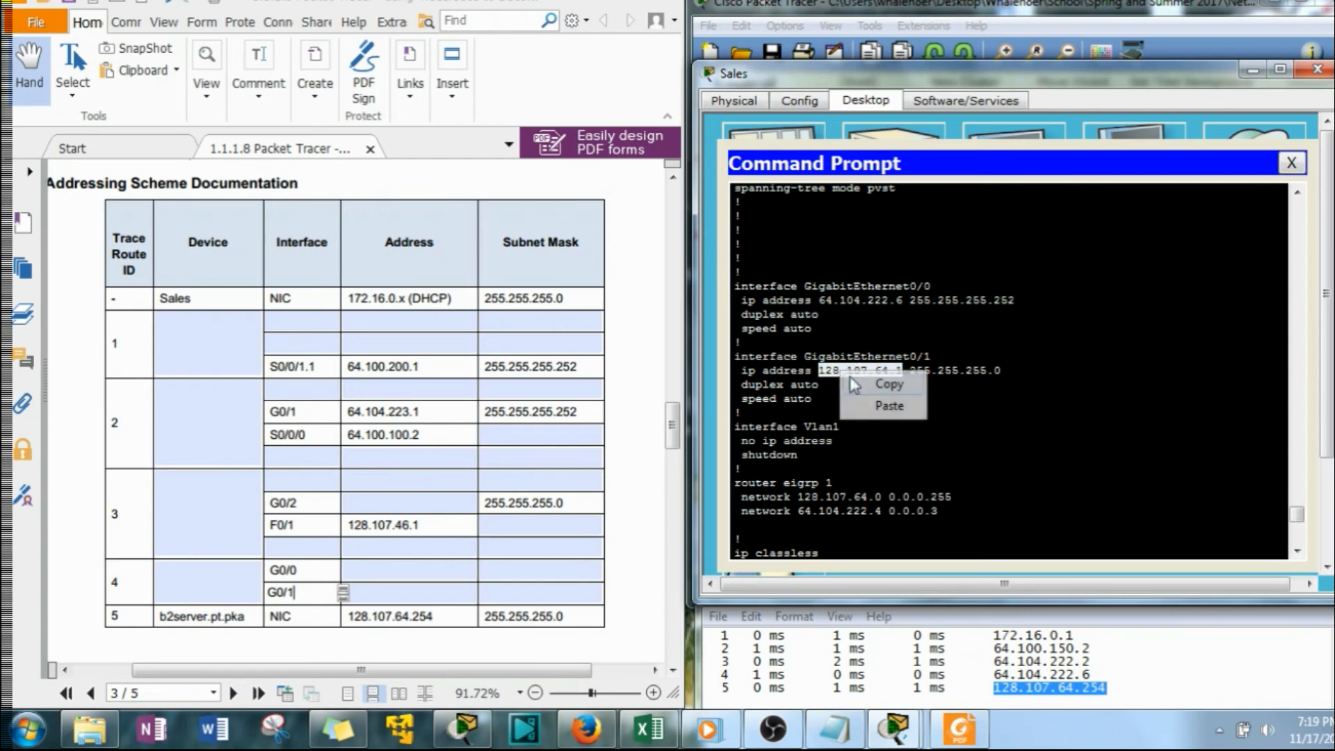
pyautogui.click(862, 382)
pyautogui.click(414, 592)
pyautogui.write('128.107.64.1')
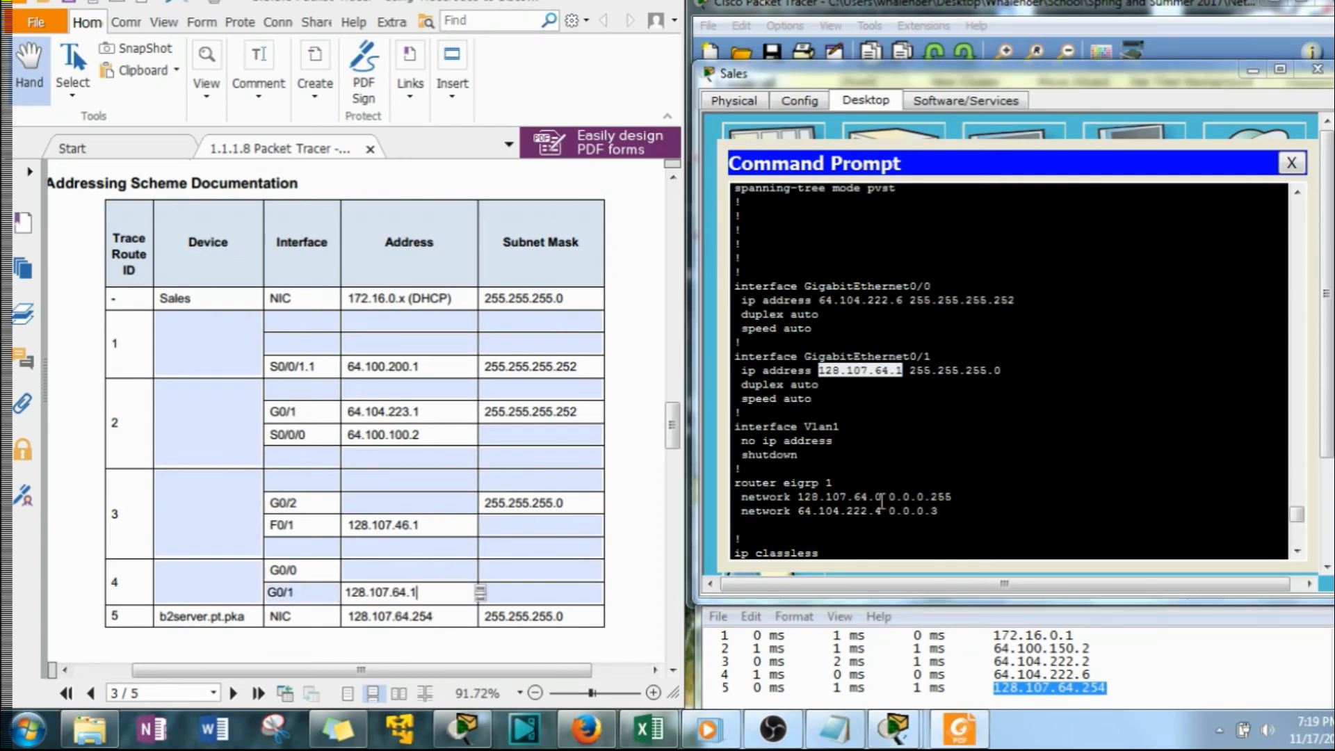
# Copy the subnet mask 255.255.255.0 from GigabitEthernet0/1's configuration into the same G0/1 row
pyautogui.moveTo(998, 370); pyautogui.dragTo(920, 376)
pyautogui.rightClick(913, 375)
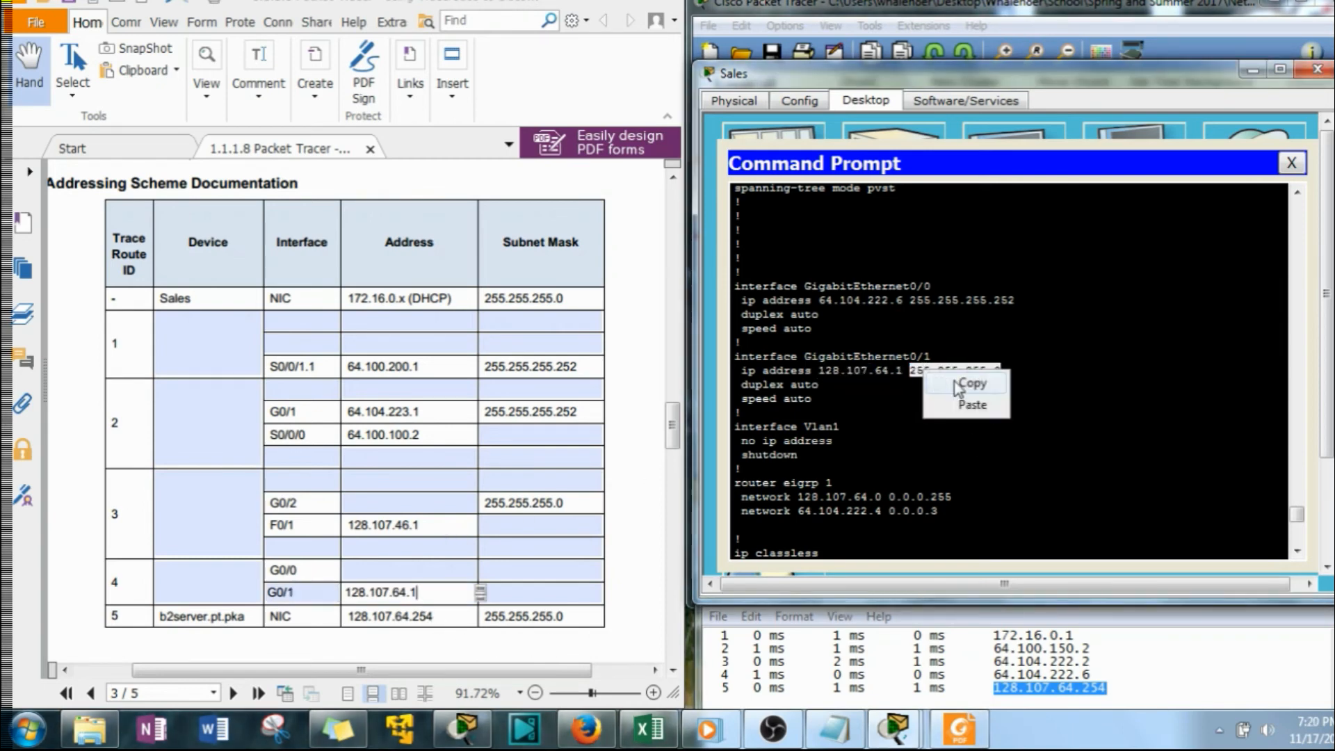
pyautogui.click(890, 382)
pyautogui.click(537, 598)
pyautogui.write('255.255.255.0')
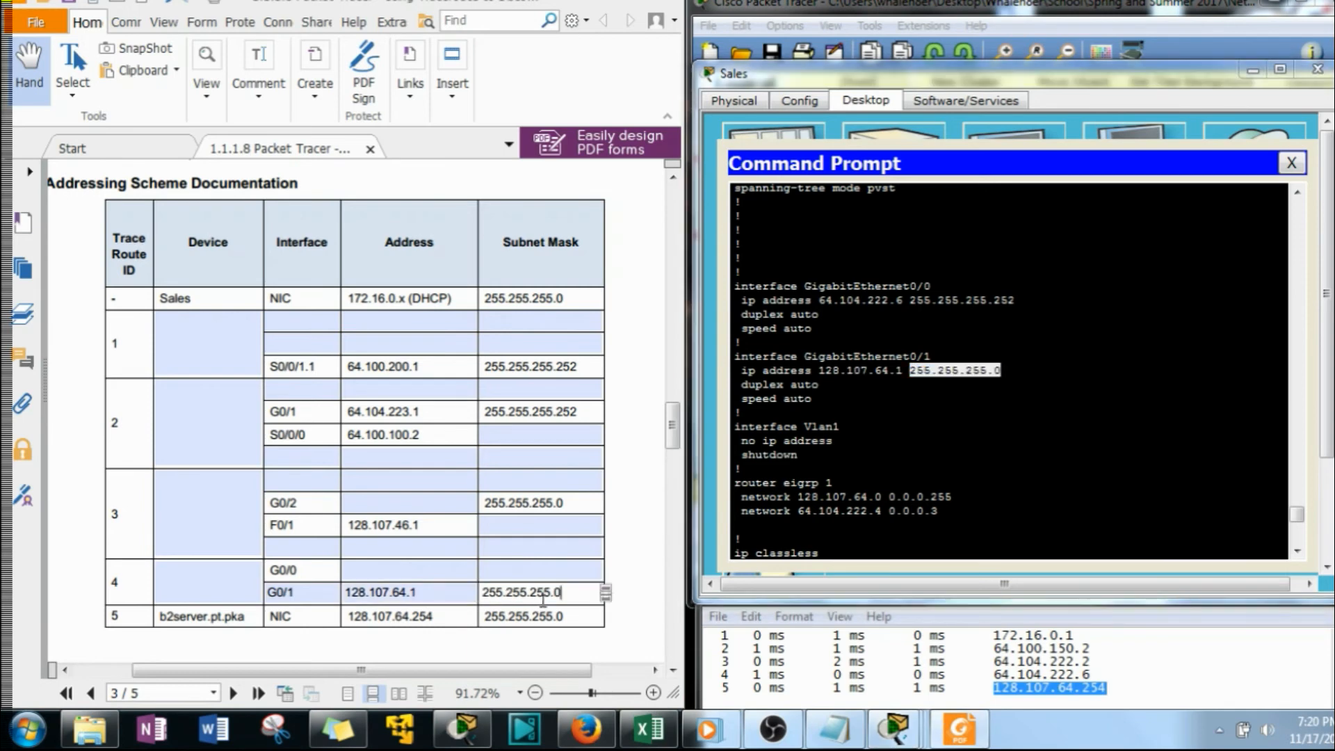
# Copy GigabitEthernet0/0's address 64.104.222.6 from B2-R1's running configuration into the G0/0 row's address for trace route ID 4
pyautogui.moveTo(904, 301); pyautogui.dragTo(824, 306)
pyautogui.hotkey('ctrl', 'c')
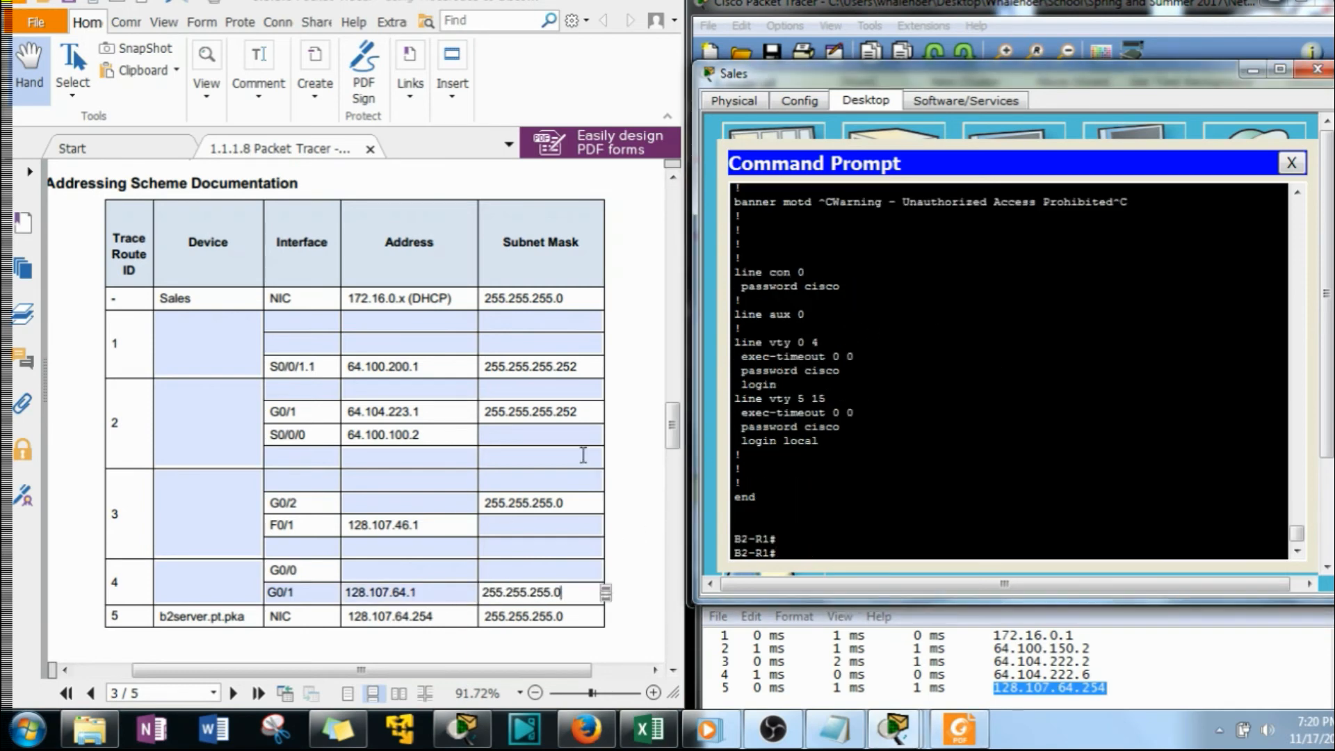
pyautogui.scroll(5, 912, 384)
pyautogui.scroll(6, 860, 284)
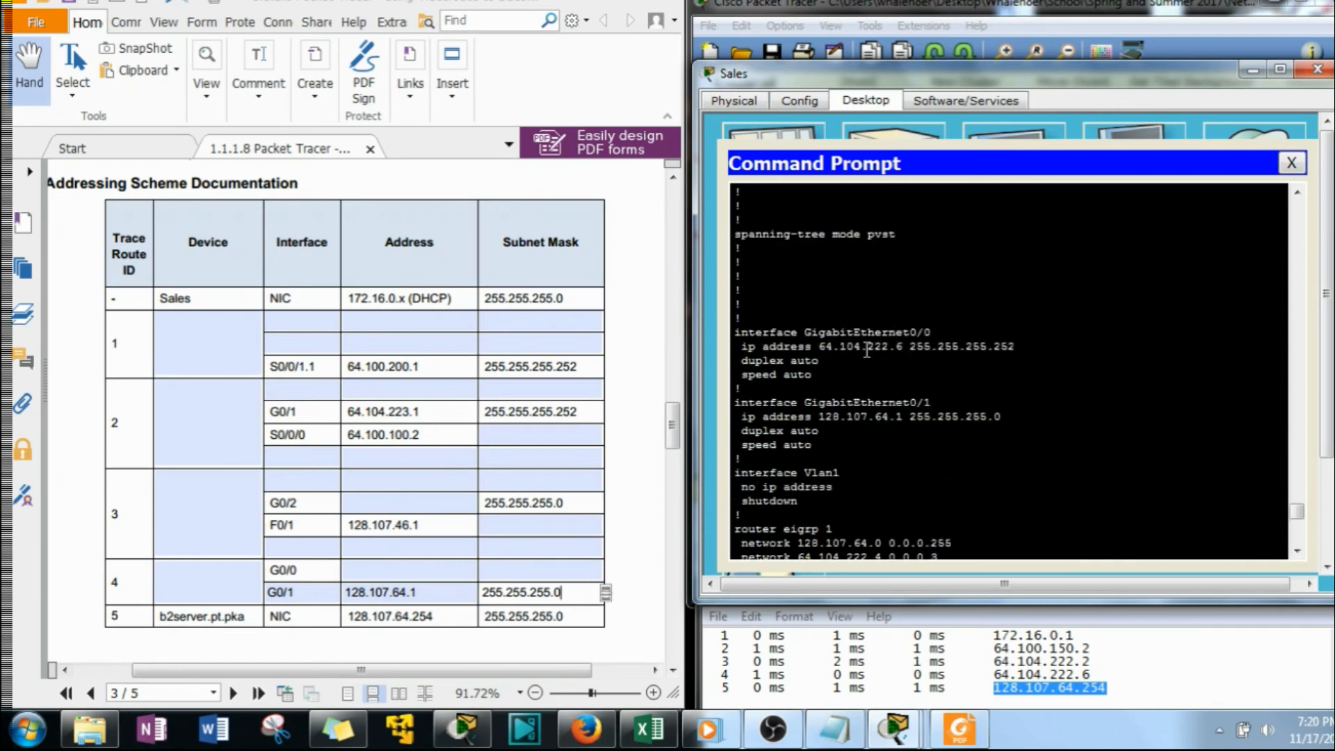
pyautogui.moveTo(903, 346); pyautogui.dragTo(826, 353)
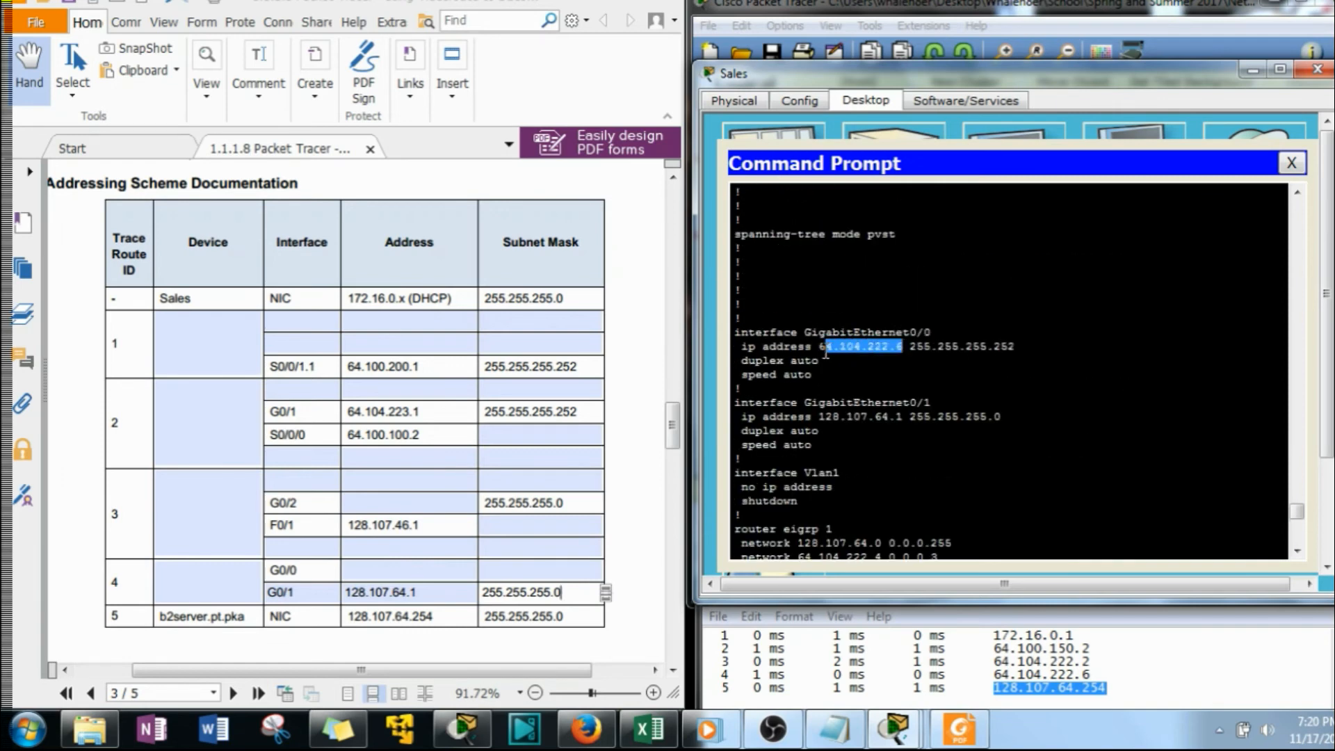
pyautogui.rightClick(822, 355)
pyautogui.click(878, 356)
pyautogui.click(414, 567)
pyautogui.hotkey('ctrl', 'v')
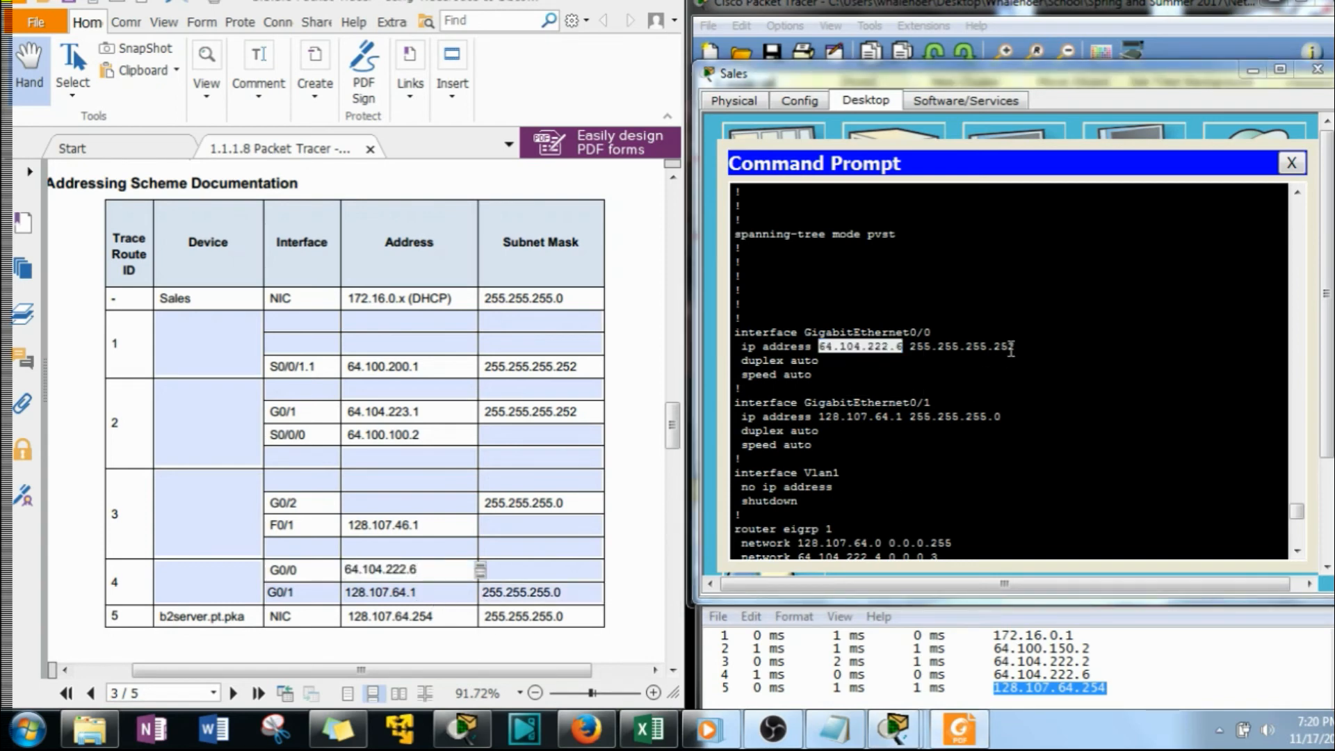
# Copy the subnet mask 255.255.255.252 from GigabitEthernet0/0's configuration into the G0/0 row for trace route ID 4
pyautogui.moveTo(1014, 346); pyautogui.dragTo(912, 352)
pyautogui.rightClick(913, 351)
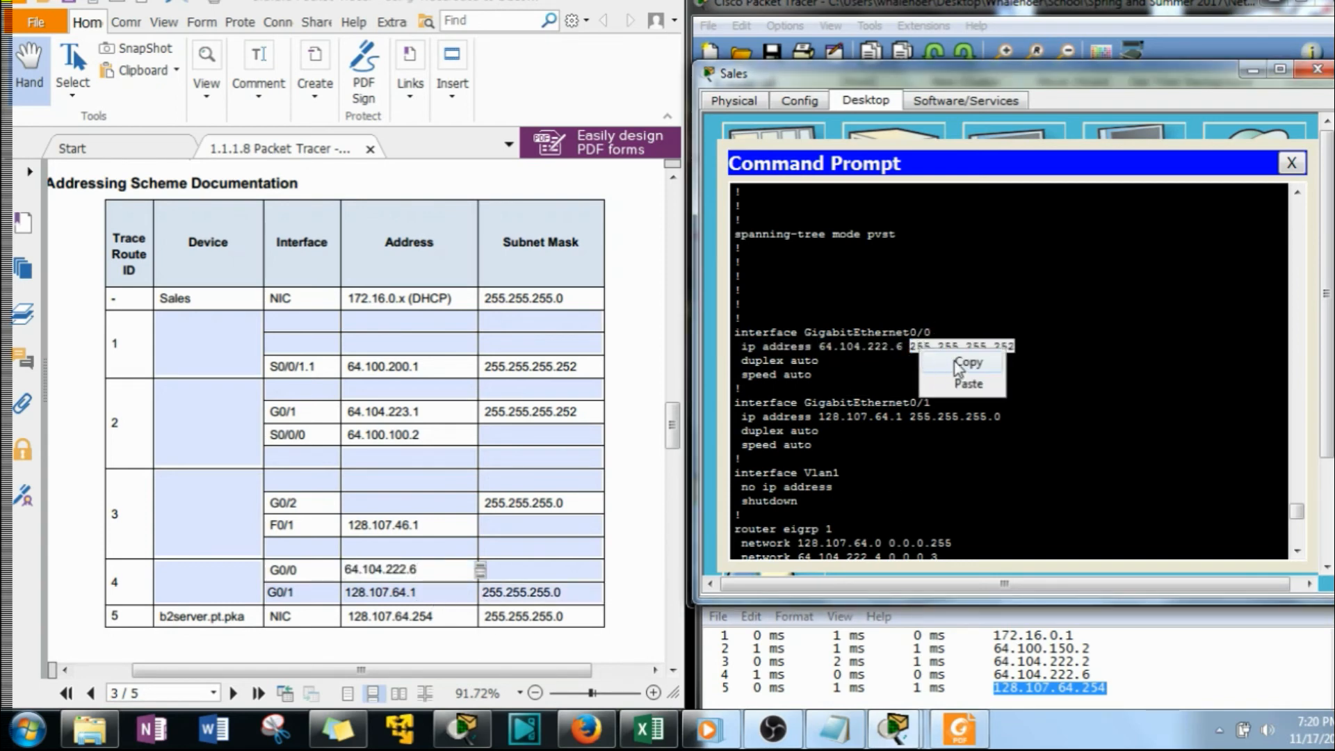
pyautogui.click(952, 357)
pyautogui.click(516, 567)
pyautogui.hotkey('ctrl', 'v')
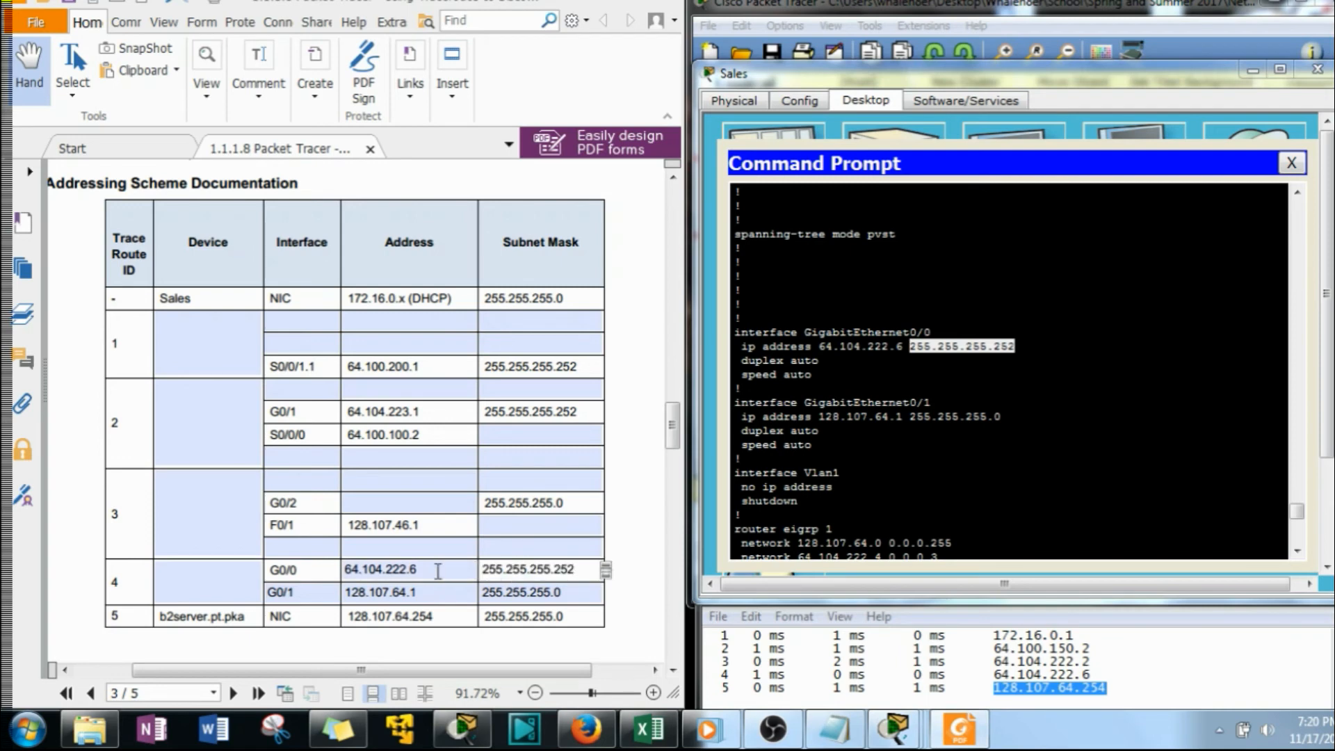
# Exit the B2-R1 session and display ISP-Tier3b's full running configuration with show run
pyautogui.scroll(-10, 917, 522)
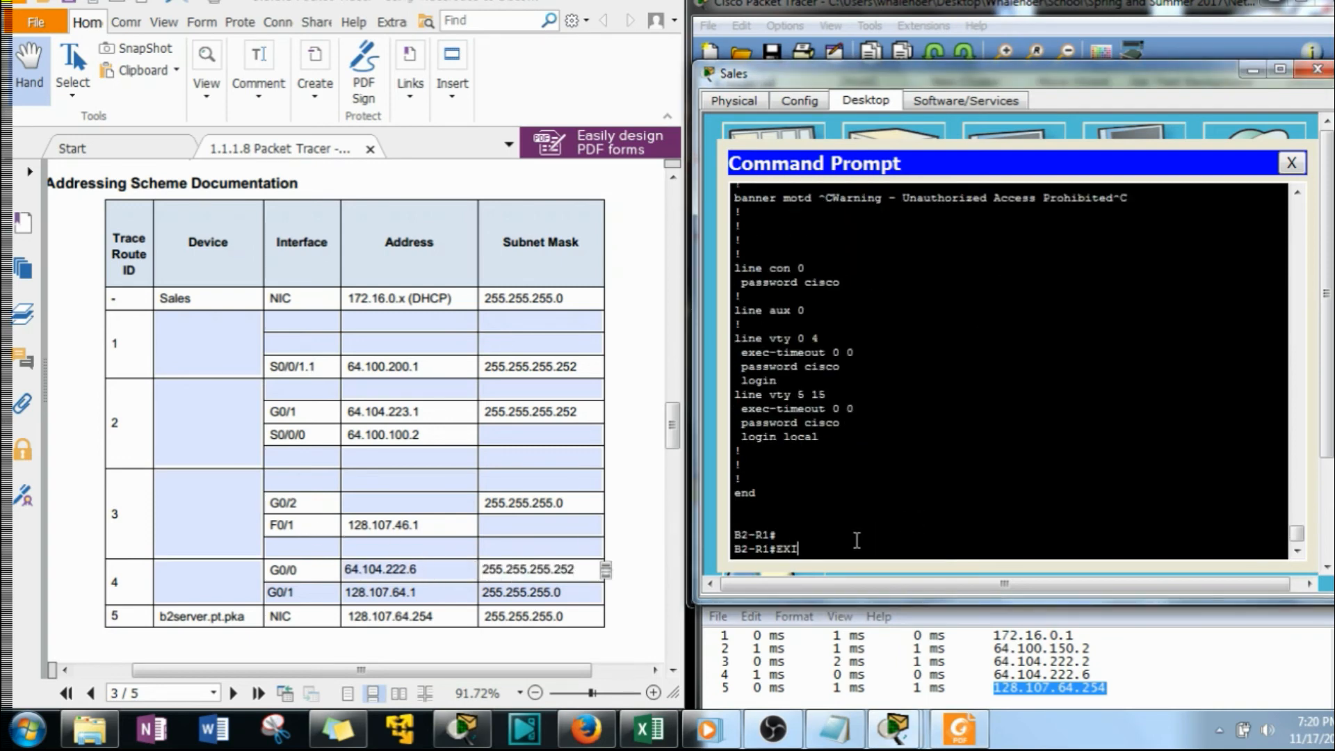
pyautogui.write('T')
pyautogui.press('Return')
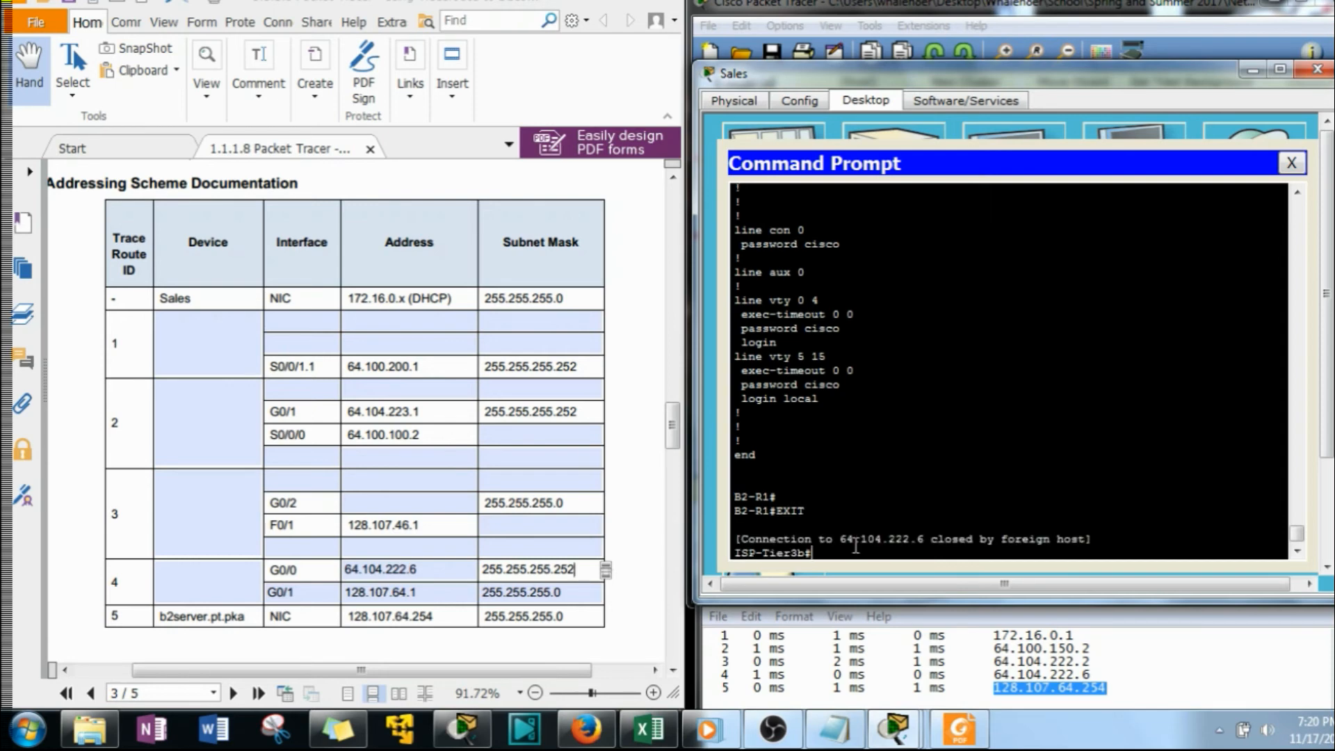
pyautogui.write('S')
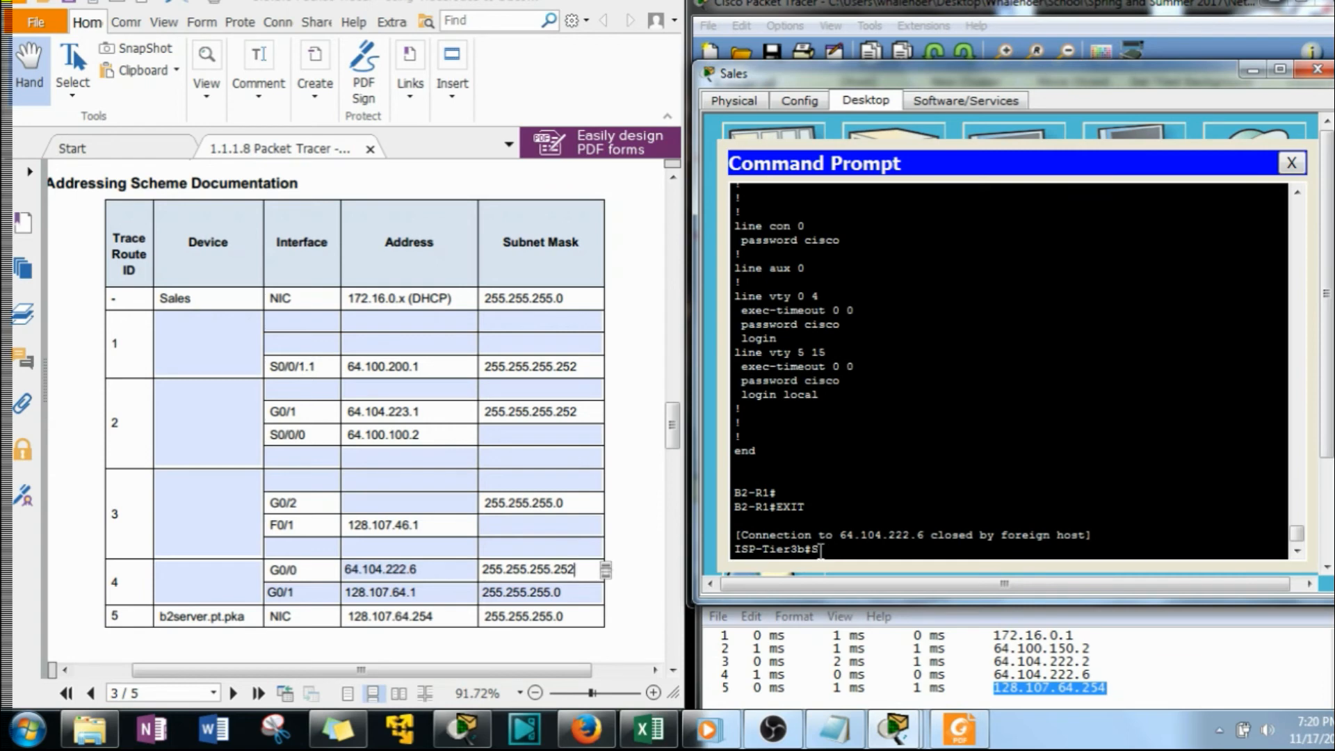
pyautogui.write('HOW RUN')
pyautogui.press('Return')
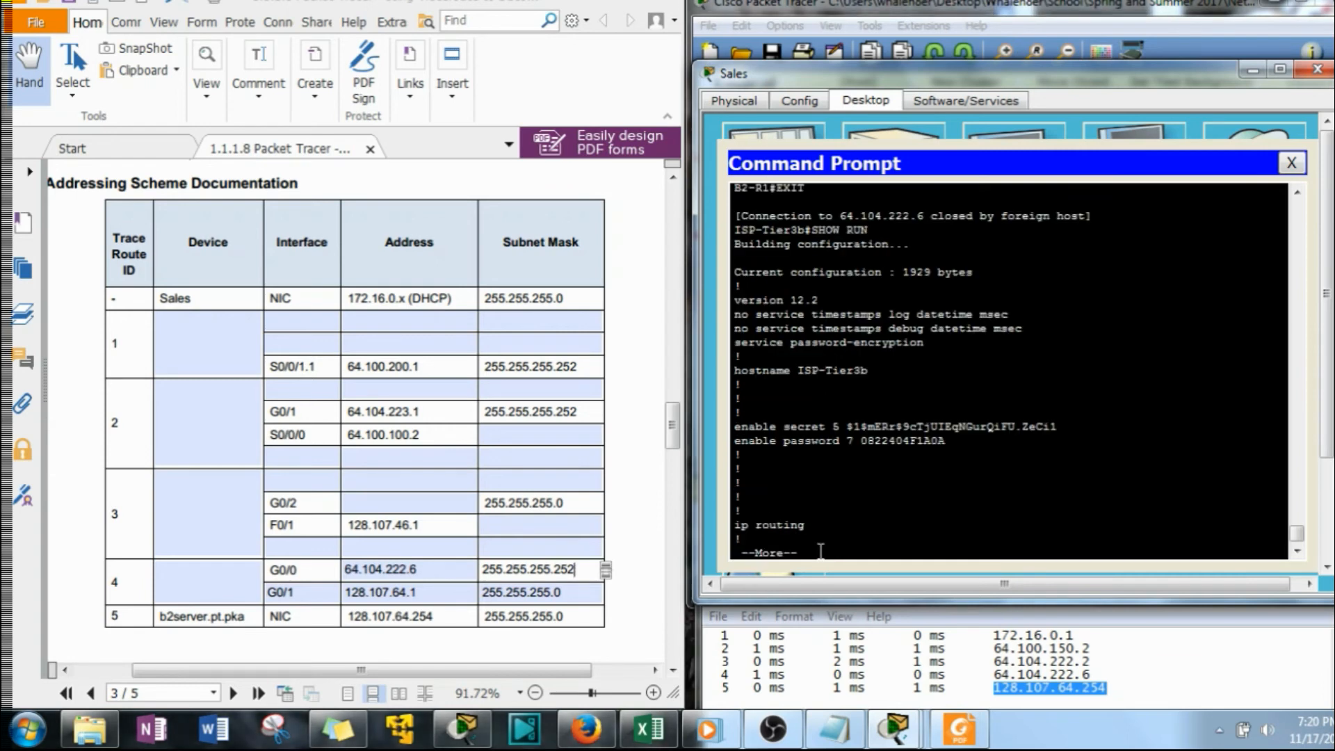
pyautogui.press('space')
pyautogui.press('space')
pyautogui.press('space')
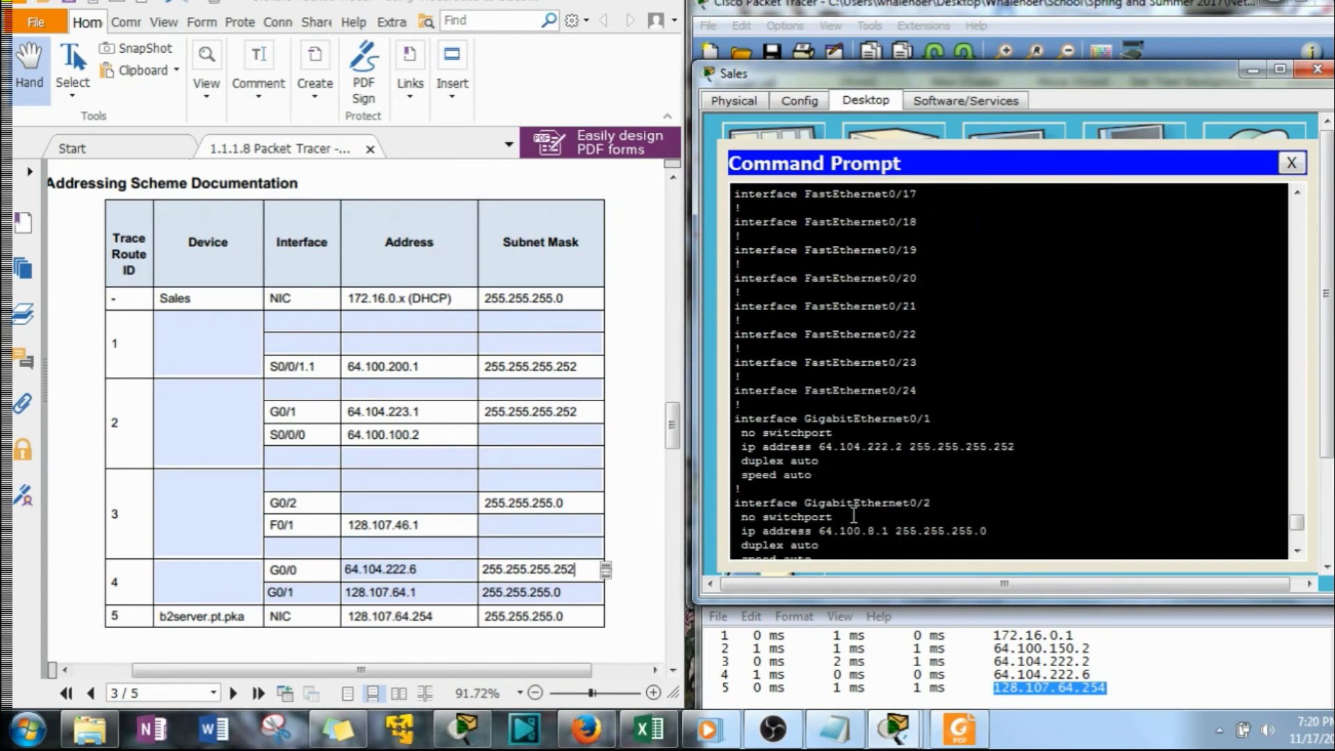
pyautogui.press('space')
pyautogui.press('space')
# Find the Gigabit interfaces in ISP-Tier3b's running configuration and enter G0/1 as the first interface for trace route ID 3
pyautogui.scroll(5, 834, 487)
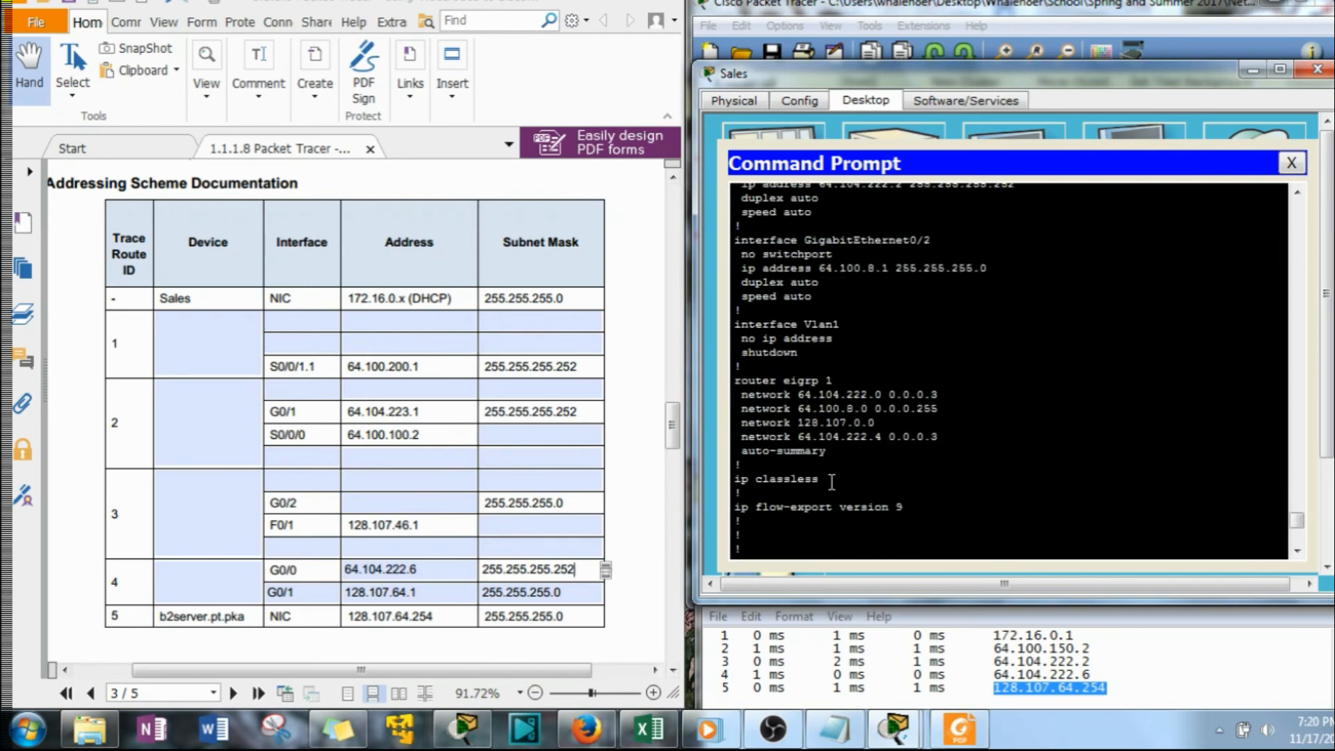
pyautogui.scroll(3, 829, 466)
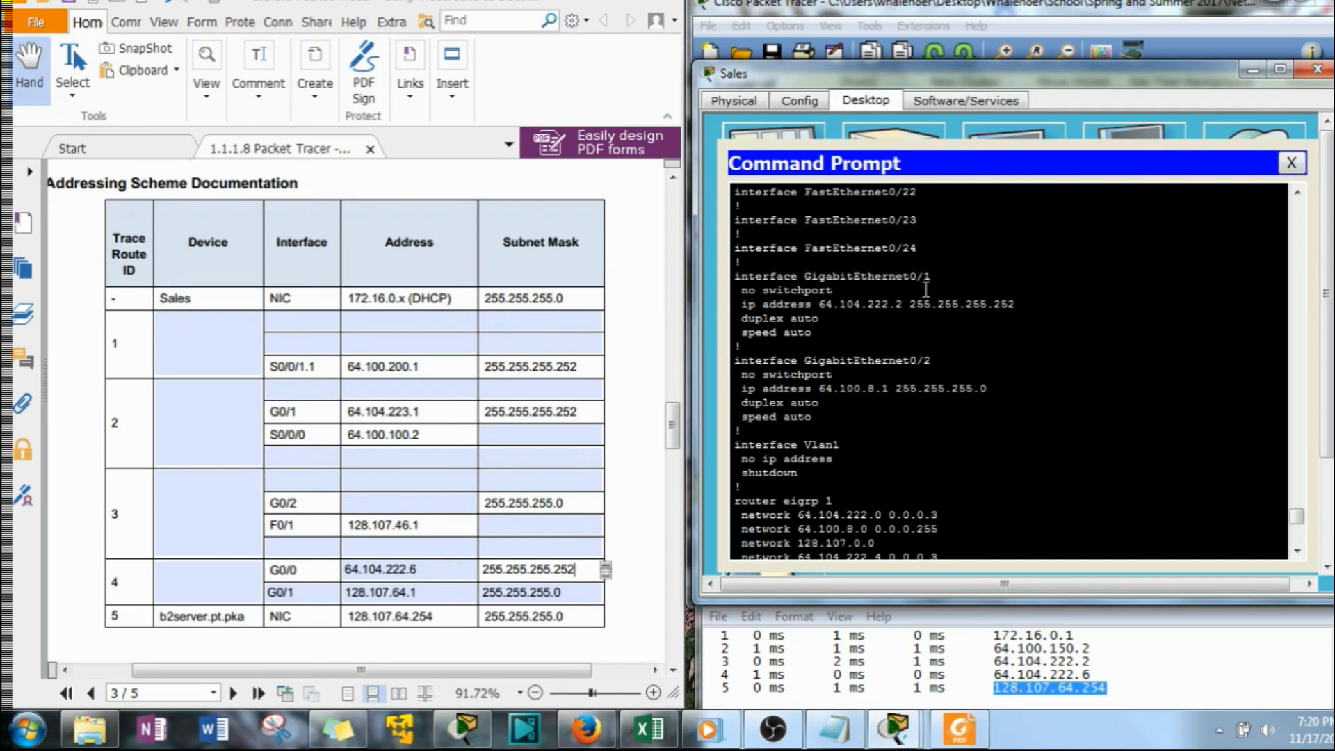
pyautogui.click(299, 481)
pyautogui.write('G0/1')
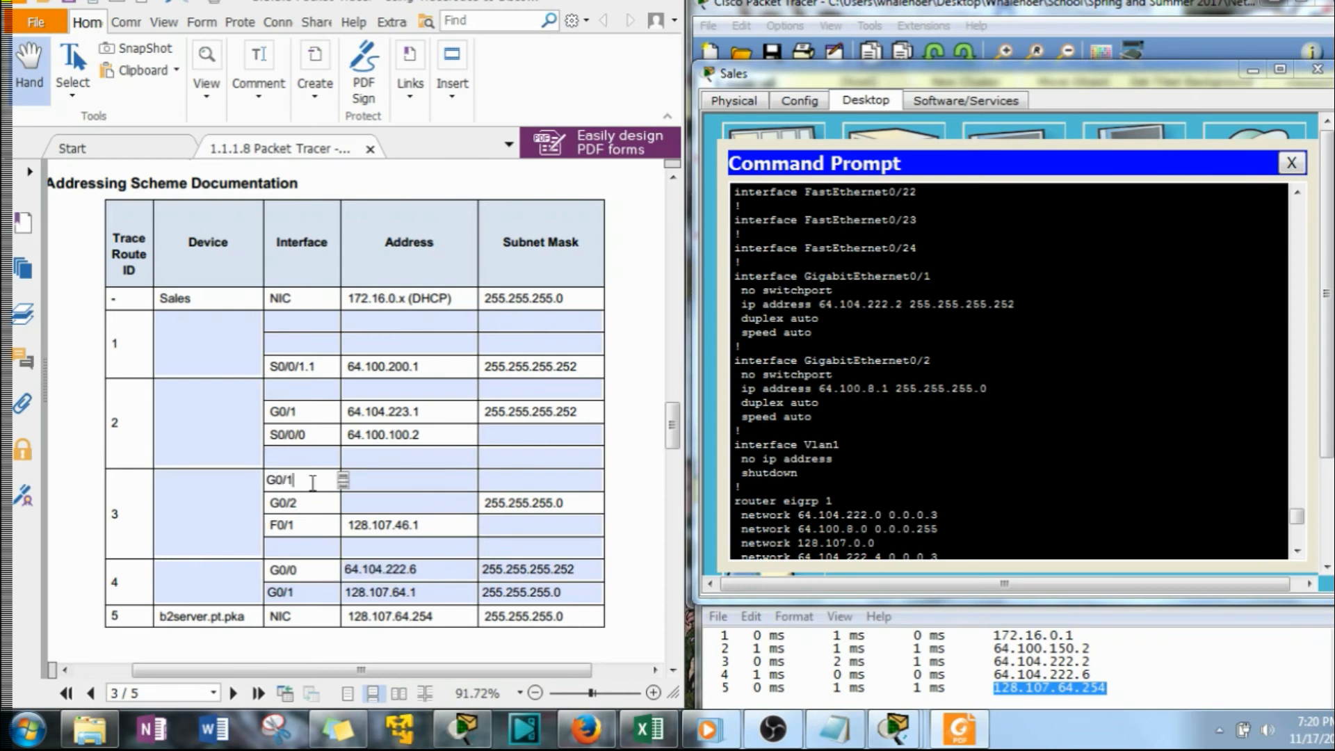
# Copy GigabitEthernet0/1's address 64.104.222.2 from ISP-Tier3b's configuration into the G0/1 row's address for trace route ID 3
pyautogui.moveTo(900, 303); pyautogui.dragTo(824, 311)
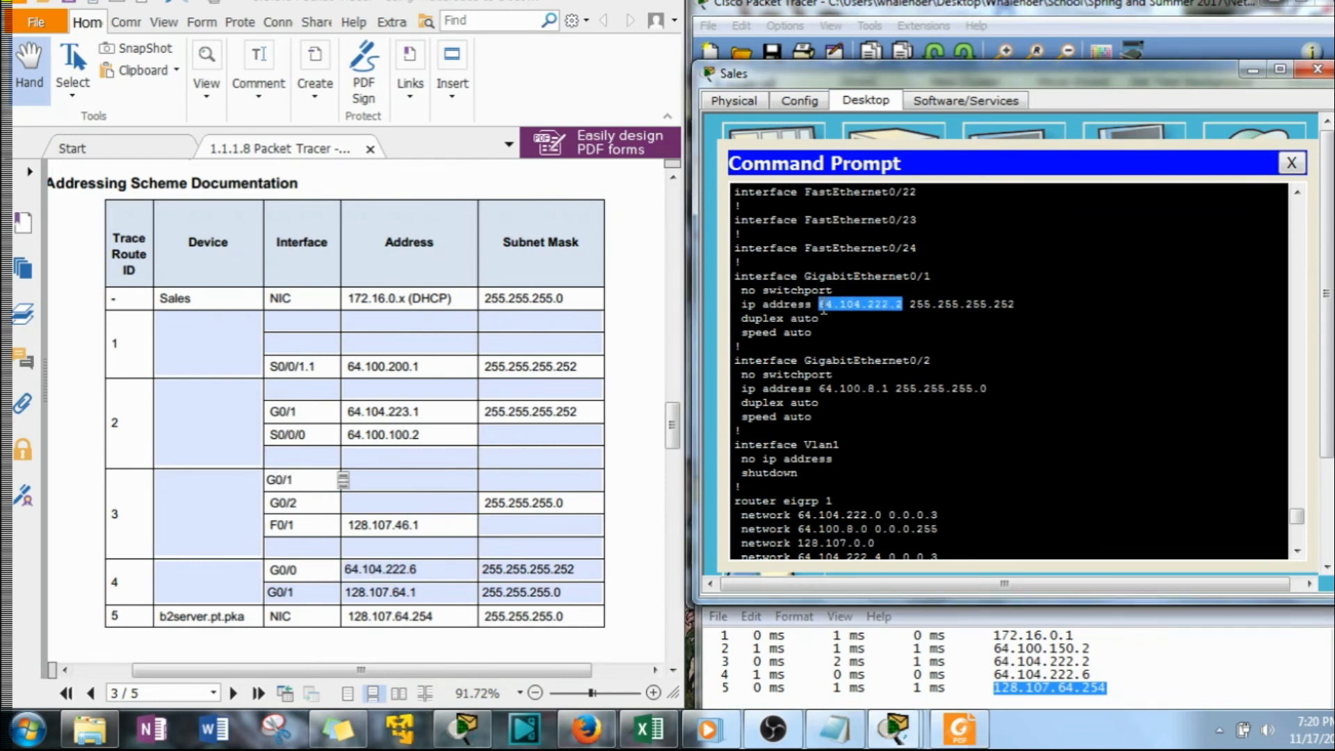
pyautogui.rightClick(863, 307)
pyautogui.click(900, 322)
pyautogui.click(417, 481)
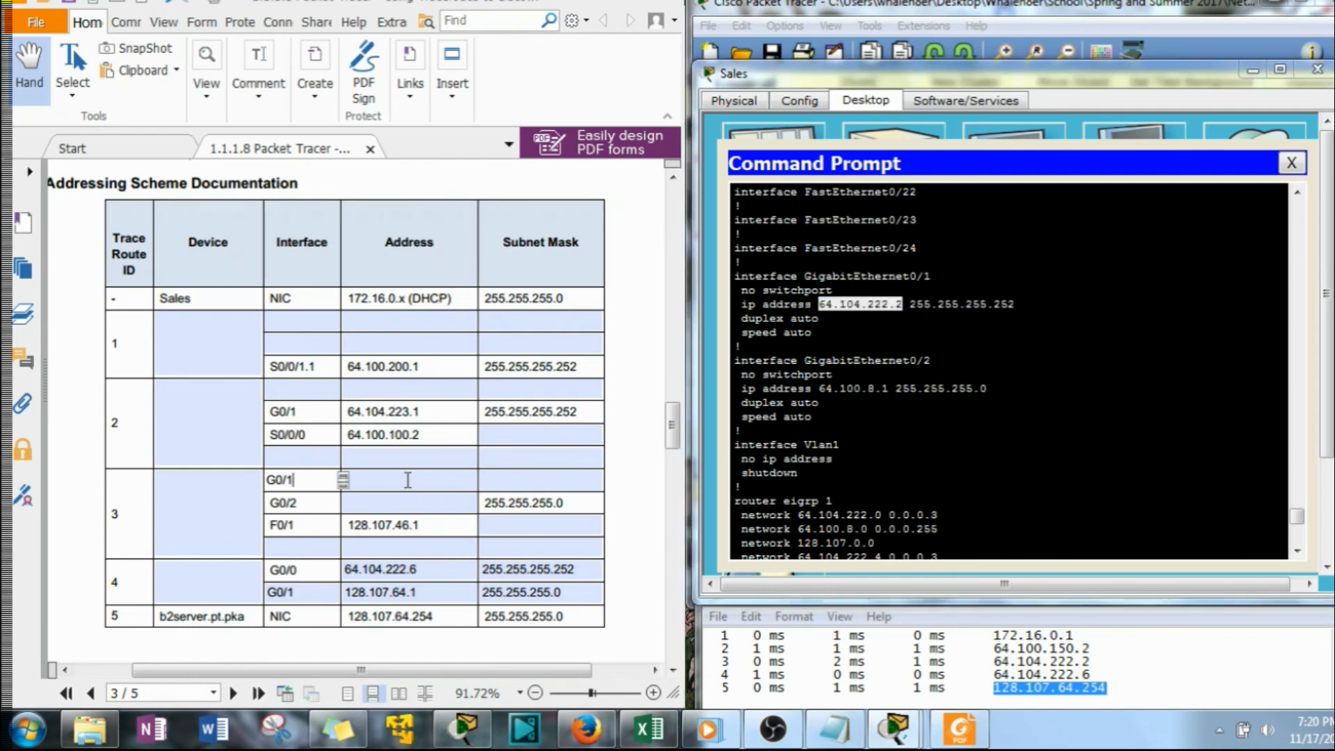
pyautogui.hotkey('ctrl', 'v')
# Copy GigabitEthernet0/1's subnet mask 255.255.255.252 into the G0/1 row for trace route ID 3
pyautogui.moveTo(1015, 304); pyautogui.dragTo(910, 306)
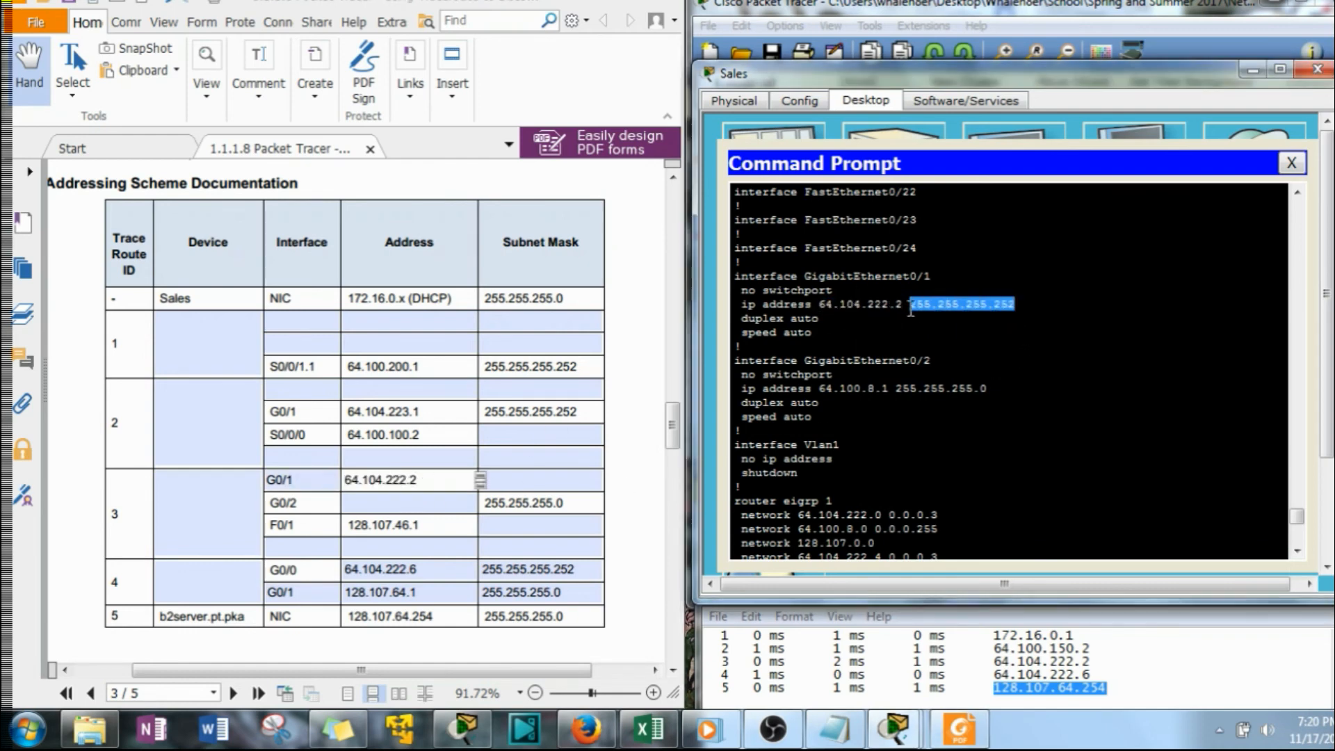
pyautogui.rightClick(911, 304)
pyautogui.click(945, 323)
pyautogui.click(546, 480)
pyautogui.hotkey('ctrl', 'v')
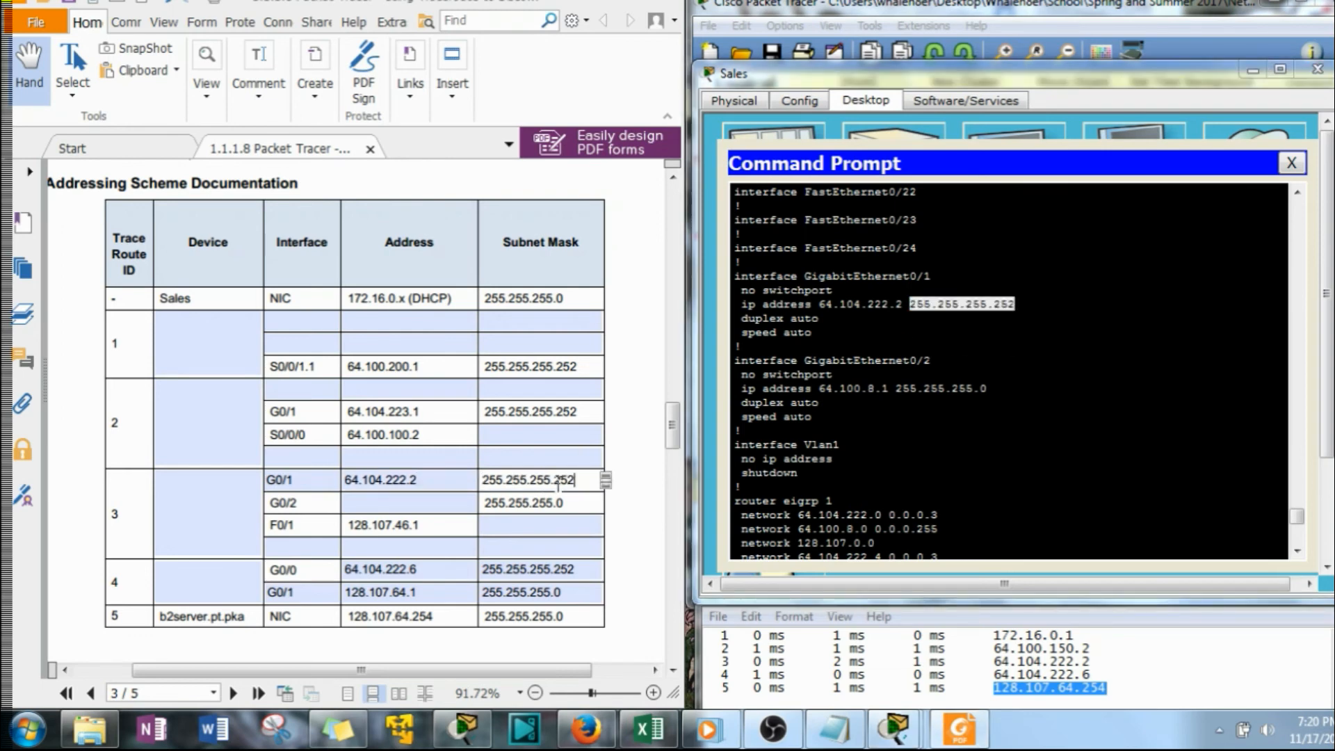
# Copy GigabitEthernet0/2's address 64.100.8.1 from ISP-Tier3b's configuration into the G0/2 row's address for trace route ID 3
pyautogui.moveTo(889, 388); pyautogui.dragTo(820, 389)
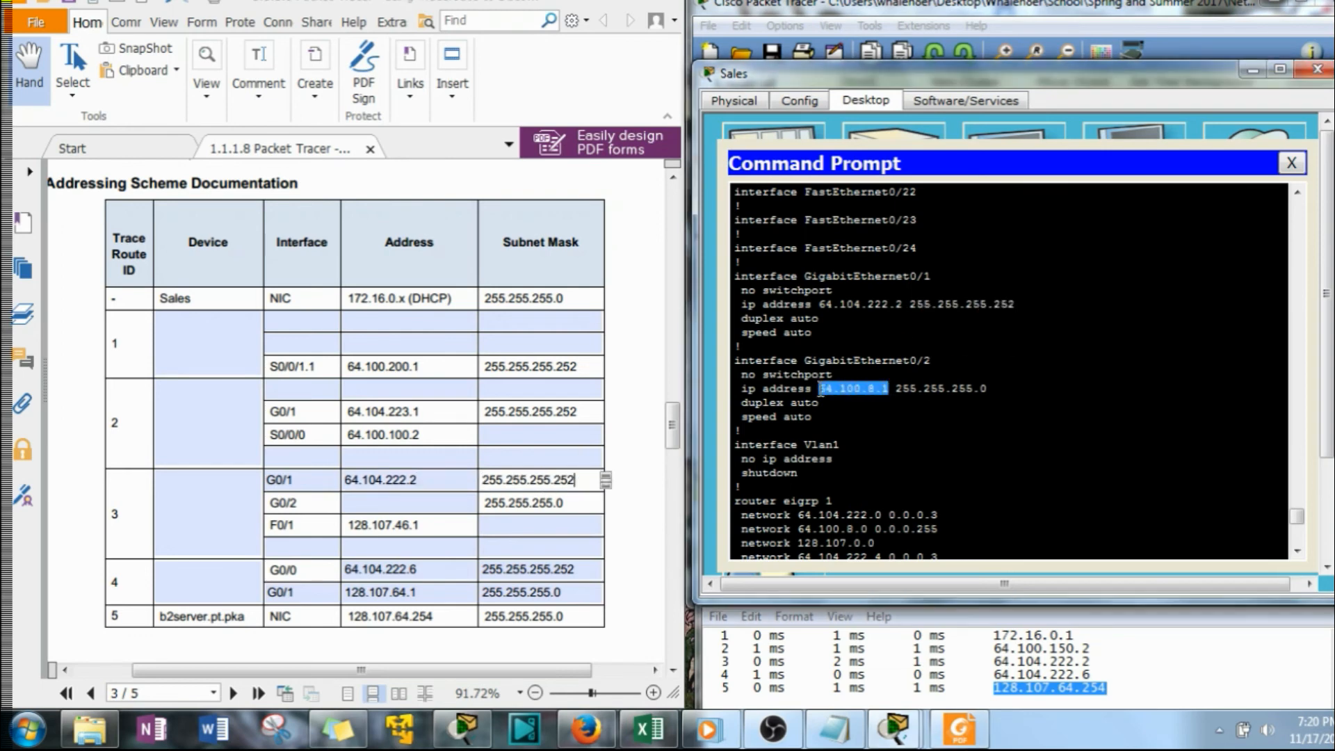
pyautogui.rightClick(827, 395)
pyautogui.click(875, 400)
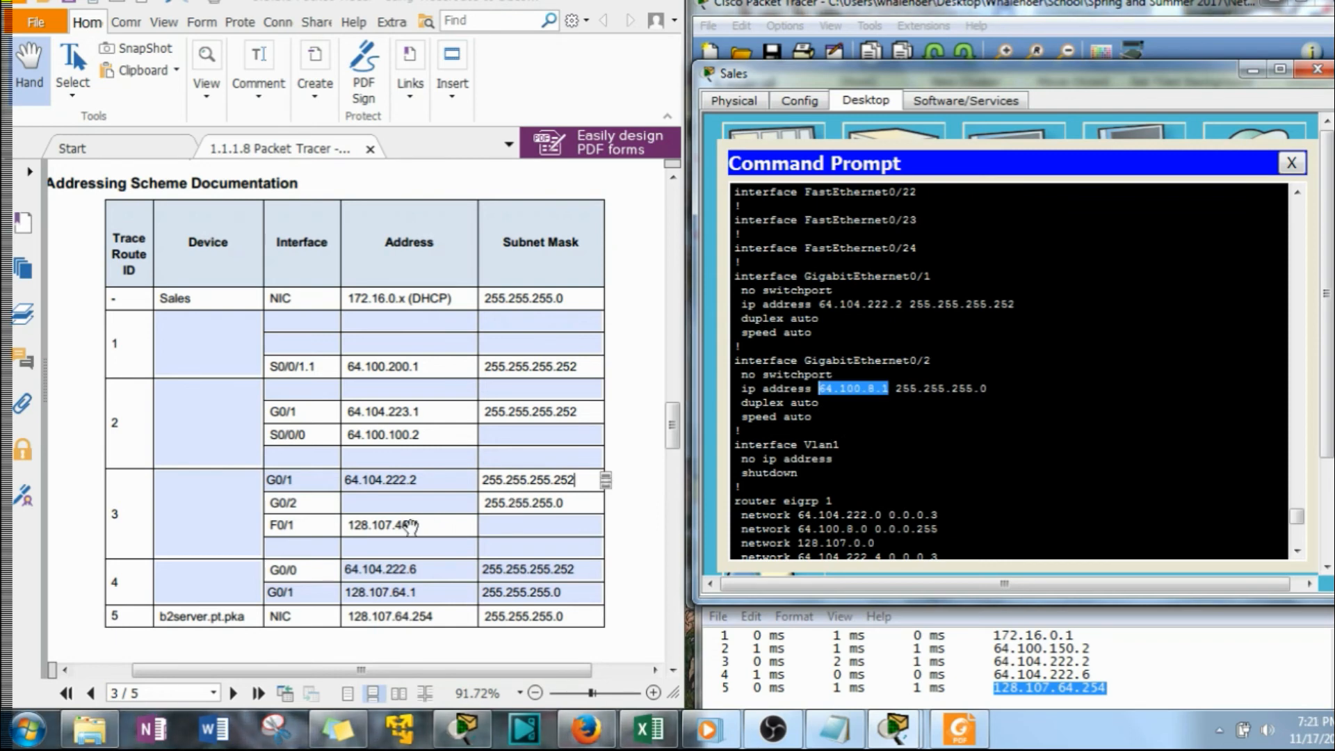
pyautogui.click(398, 497)
pyautogui.hotkey('ctrl', 'v')
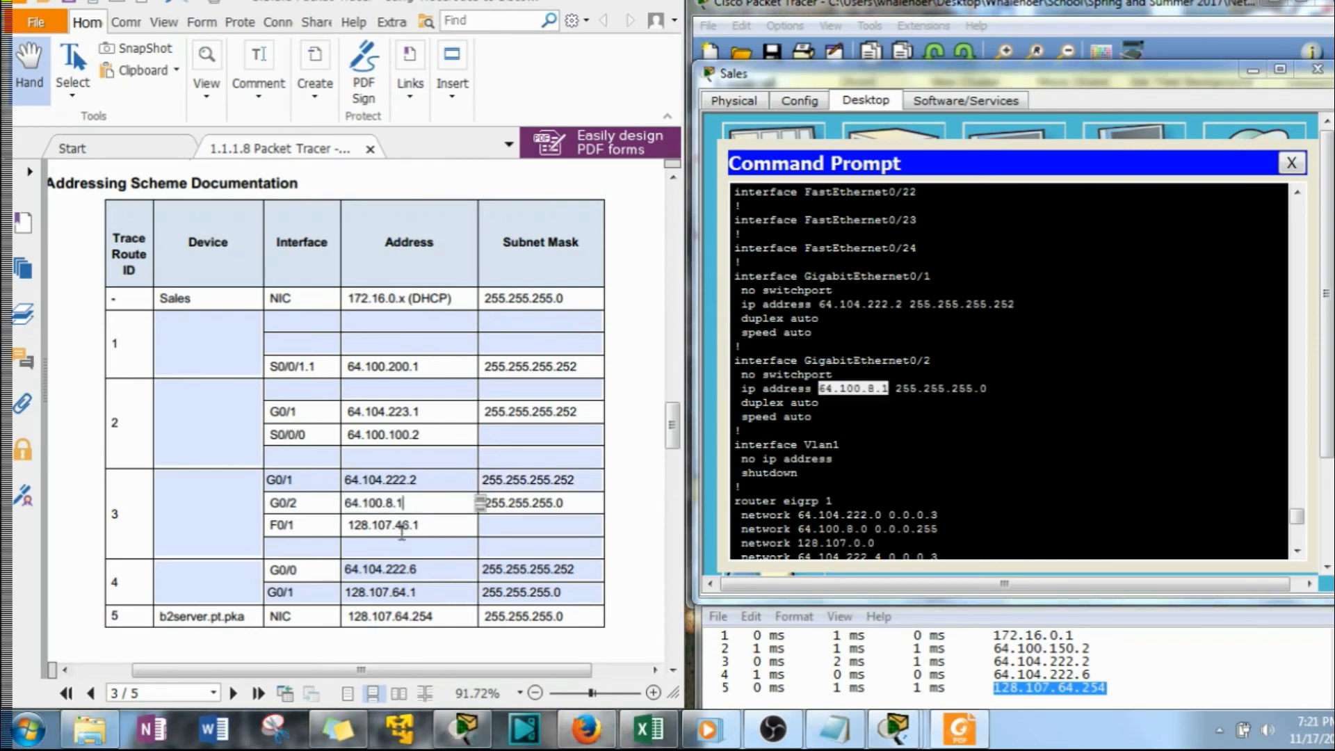
# Find FastEthernet0/1 in ISP-Tier3b's configuration and copy its subnet mask 255.255.255.0 into the F0/1 row for trace route ID 3
pyautogui.scroll(15, 900, 364)
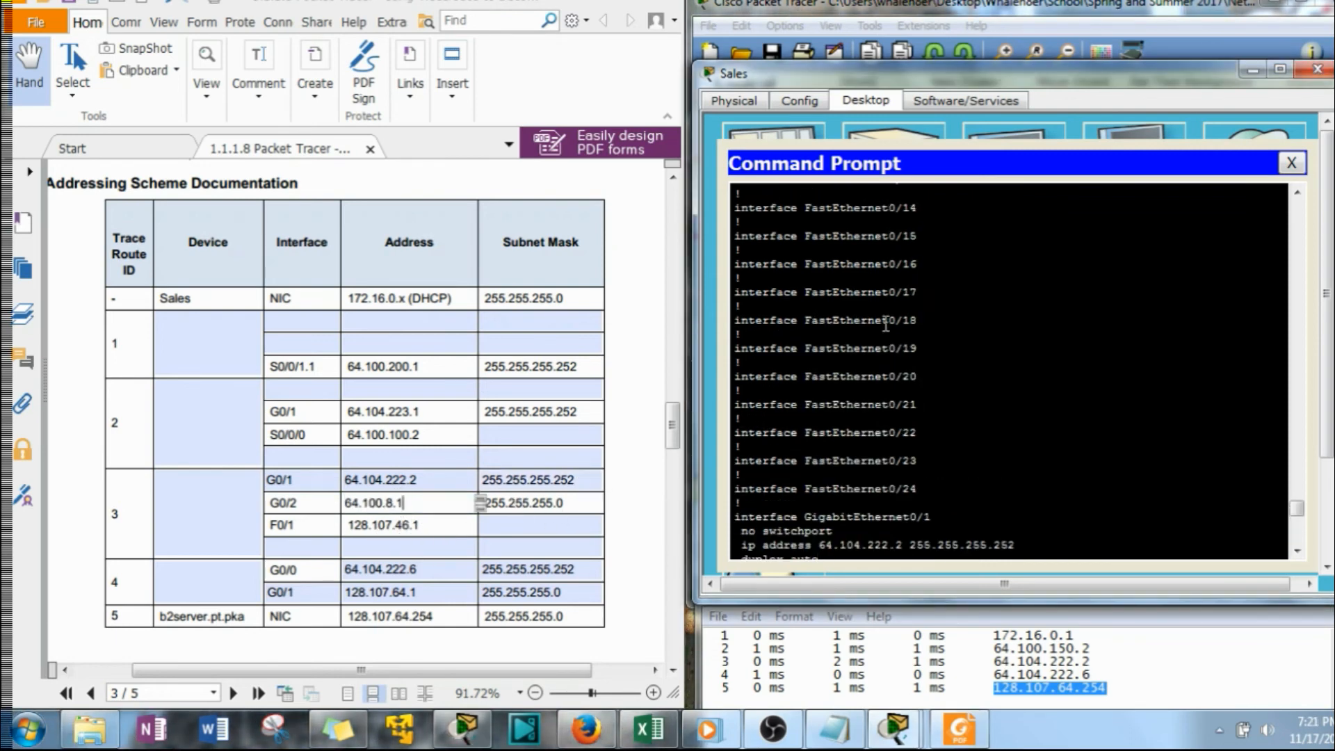
pyautogui.scroll(3, 901, 364)
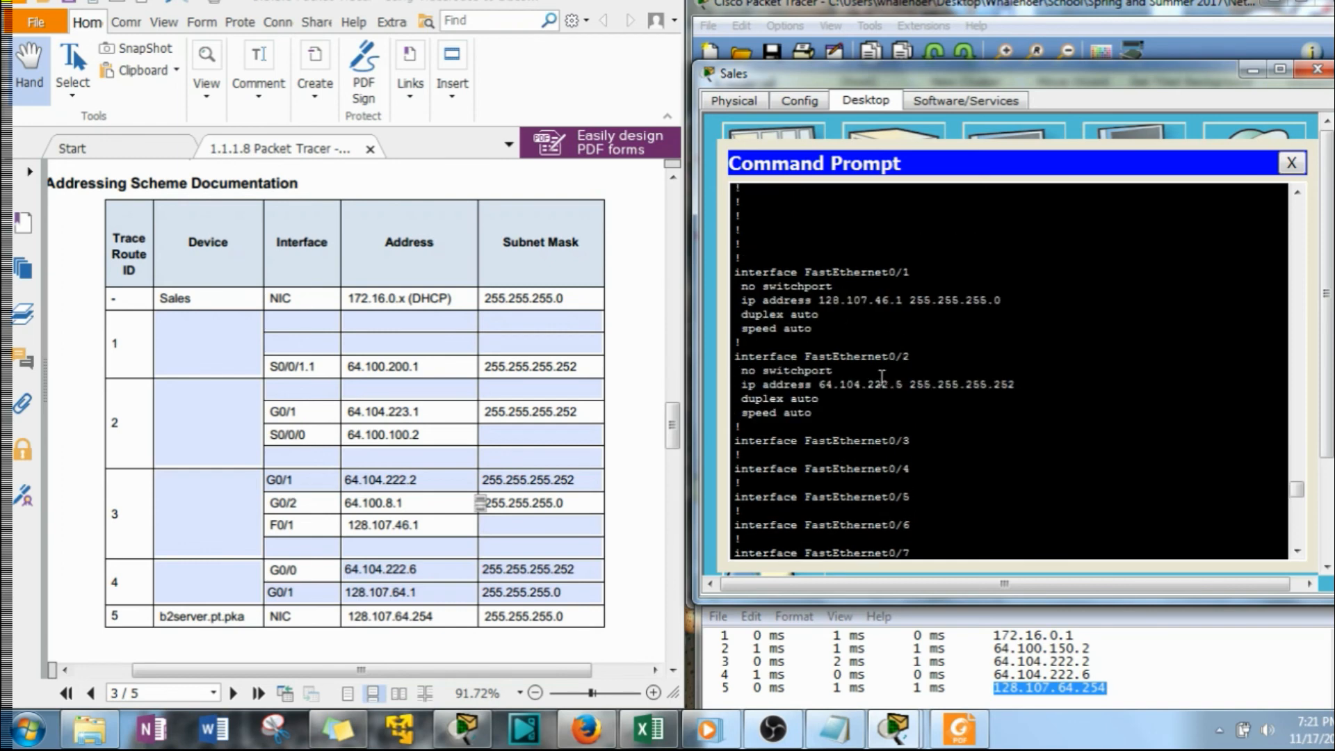
pyautogui.moveTo(902, 300); pyautogui.dragTo(825, 307)
pyautogui.rightClick(827, 306)
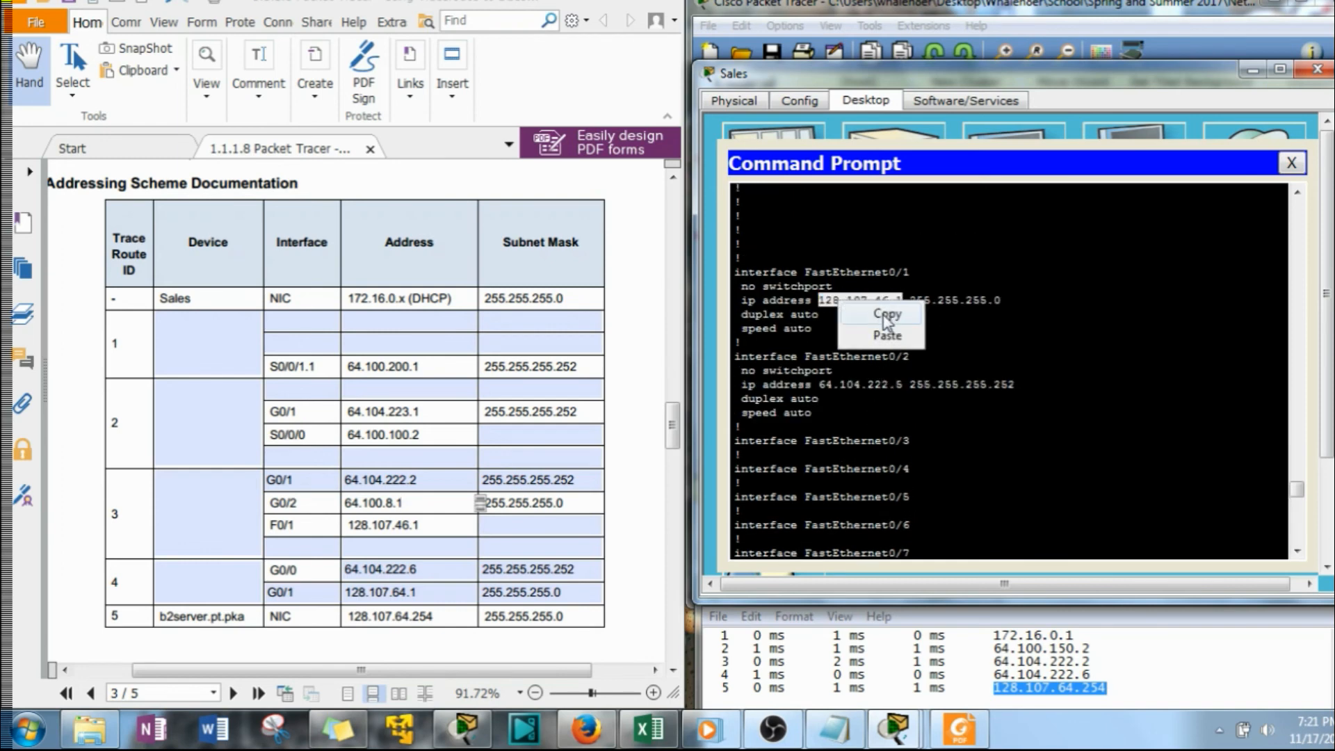
pyautogui.click(885, 304)
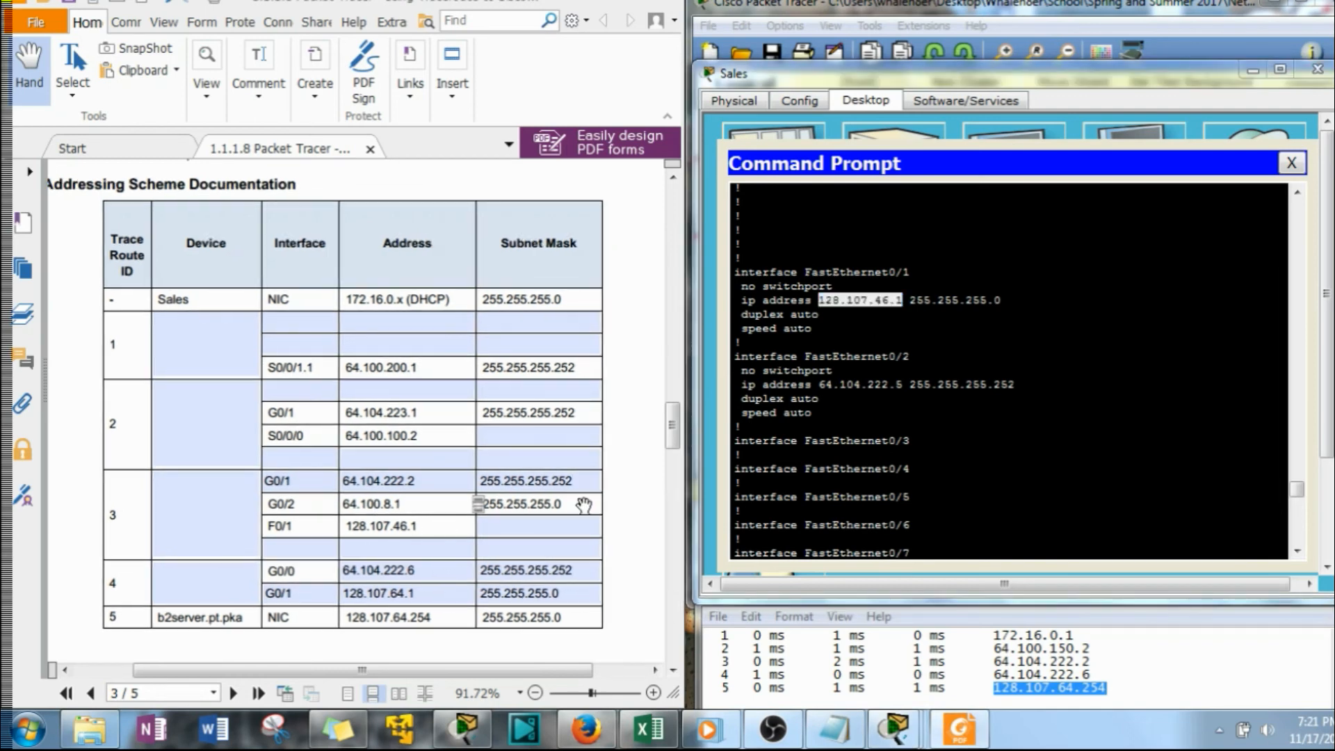
pyautogui.click(999, 300)
pyautogui.moveTo(1000, 301); pyautogui.dragTo(910, 302)
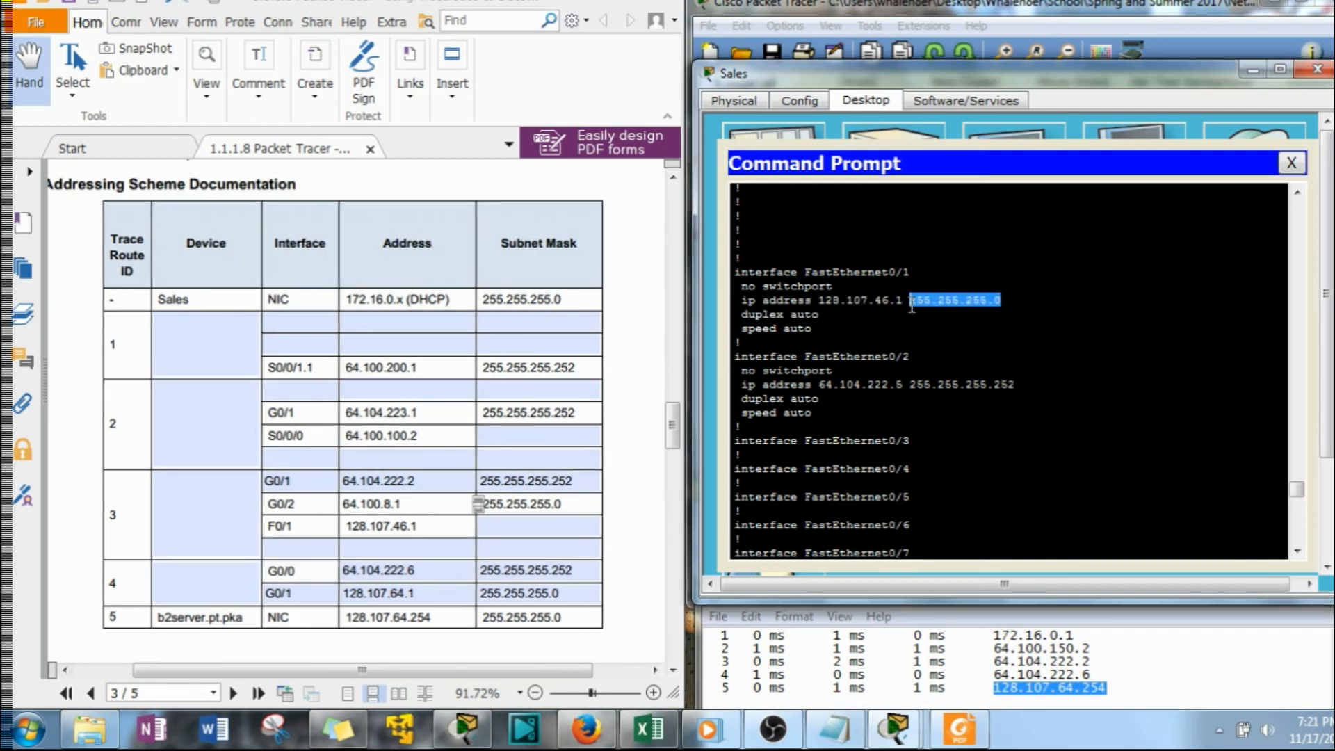
pyautogui.rightClick(925, 302)
pyautogui.click(581, 522)
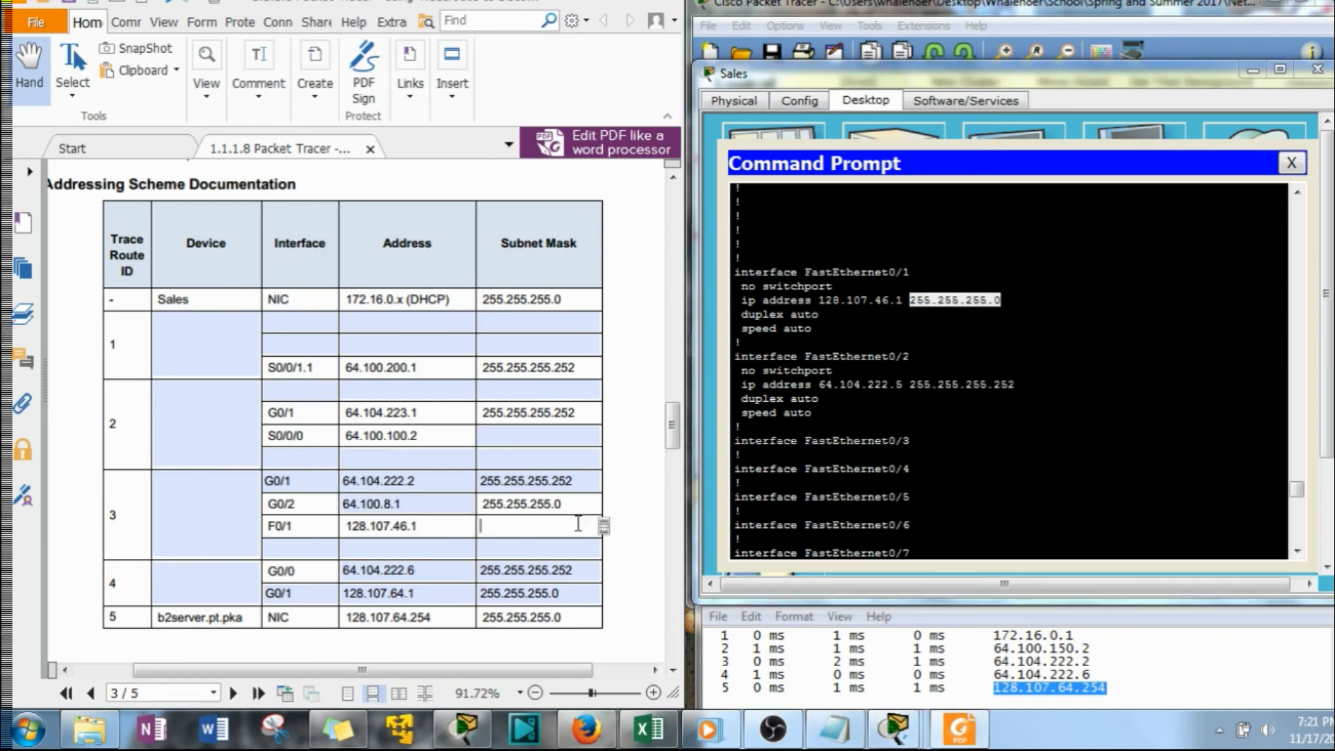
pyautogui.hotkey('ctrl', 'v')
# Enter F0/2 as the fourth interface for trace route ID 3 and B2-R1 as the device for trace route ID 4
pyautogui.click(305, 547)
pyautogui.write('F0')
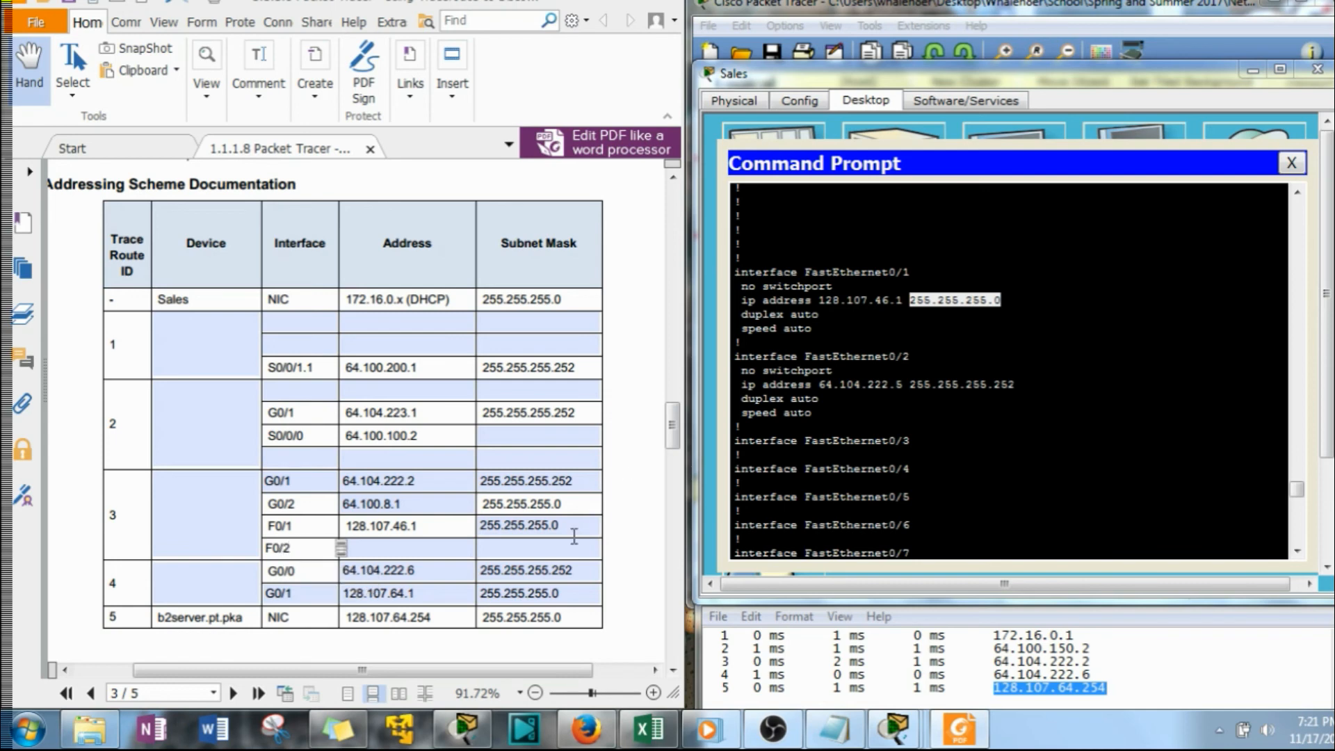
pyautogui.click(192, 584)
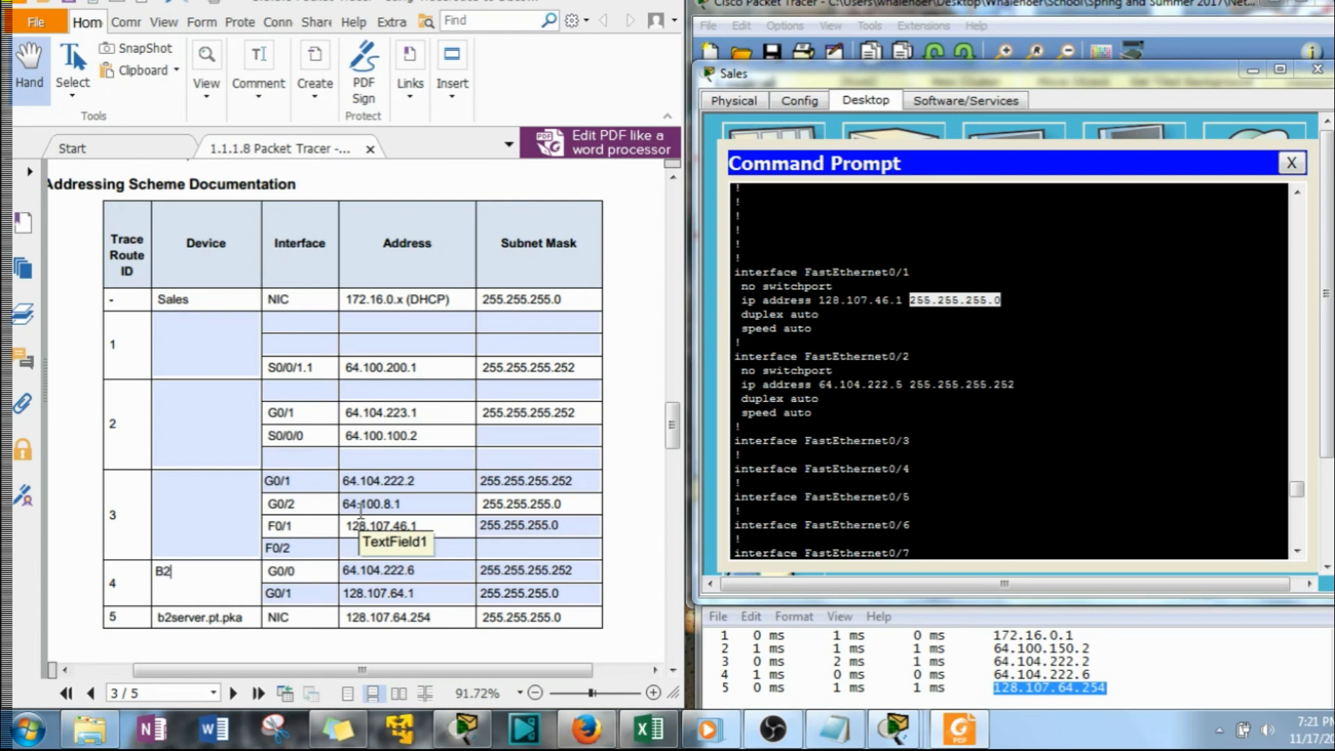
pyautogui.write('B2-R')
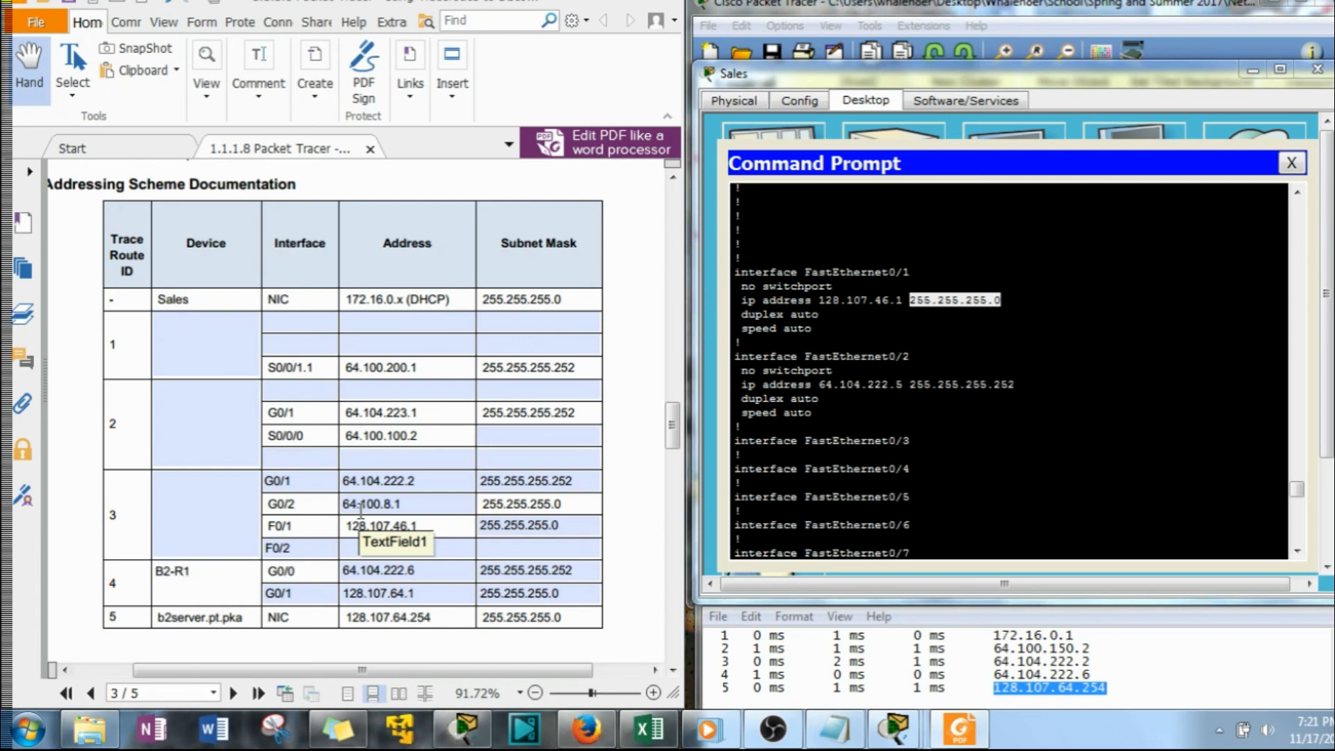
pyautogui.write('1')
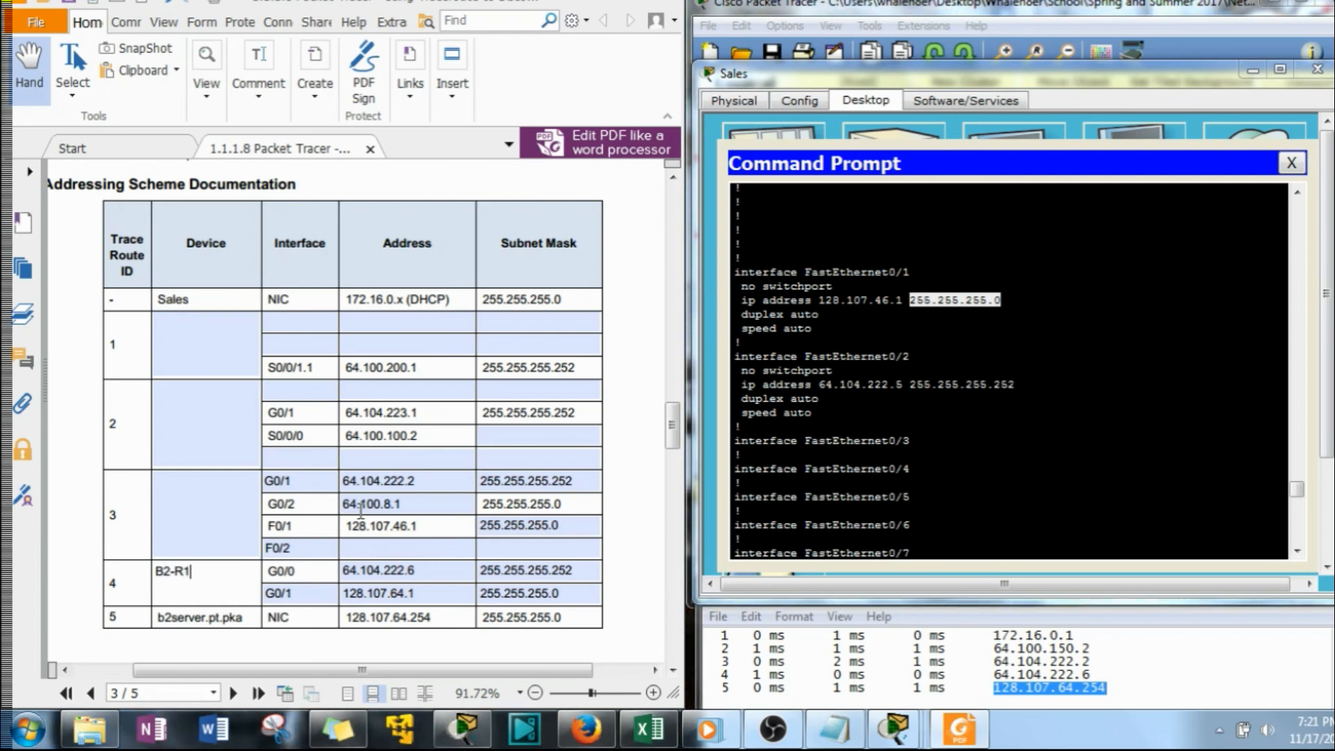
# Copy FastEthernet0/2's address 64.104.222.5 from ISP-Tier3b's configuration into the F0/2 row's address for trace route ID 3
pyautogui.click(794, 425)
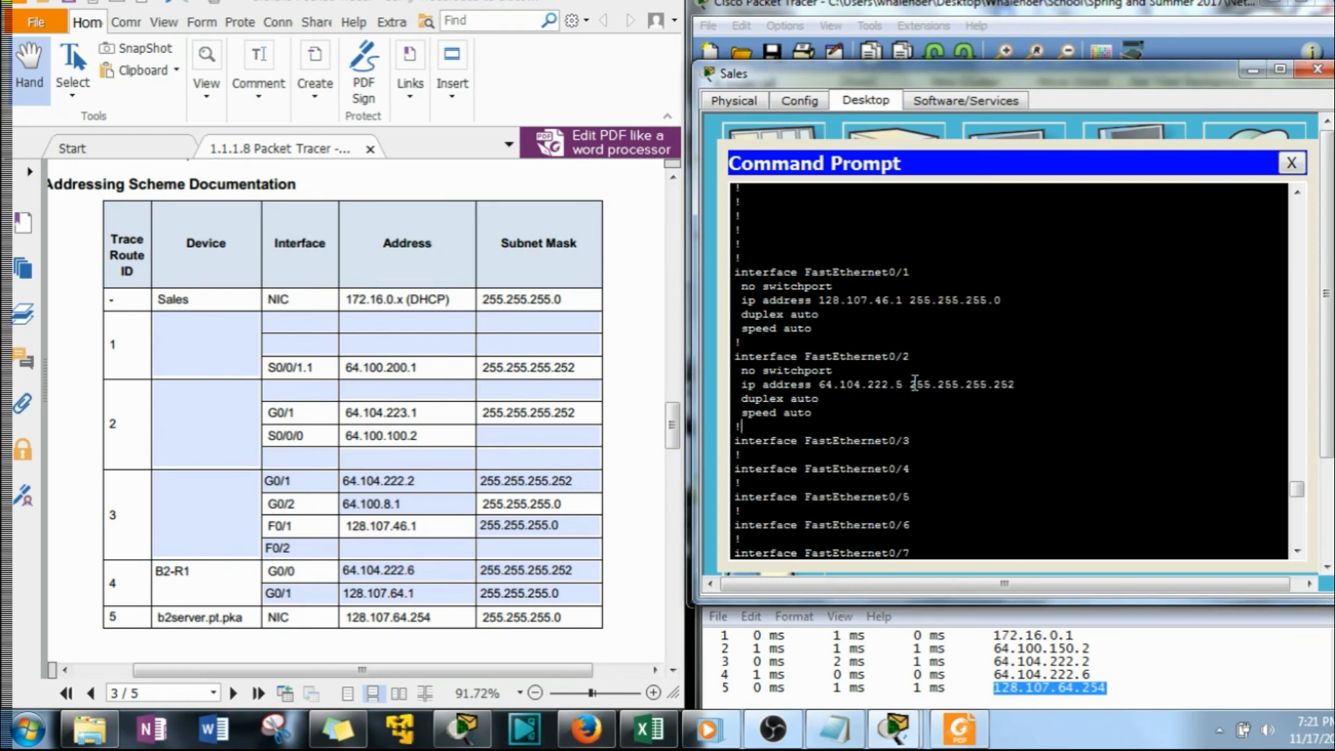
pyautogui.moveTo(905, 384); pyautogui.dragTo(819, 385)
pyautogui.rightClick(826, 387)
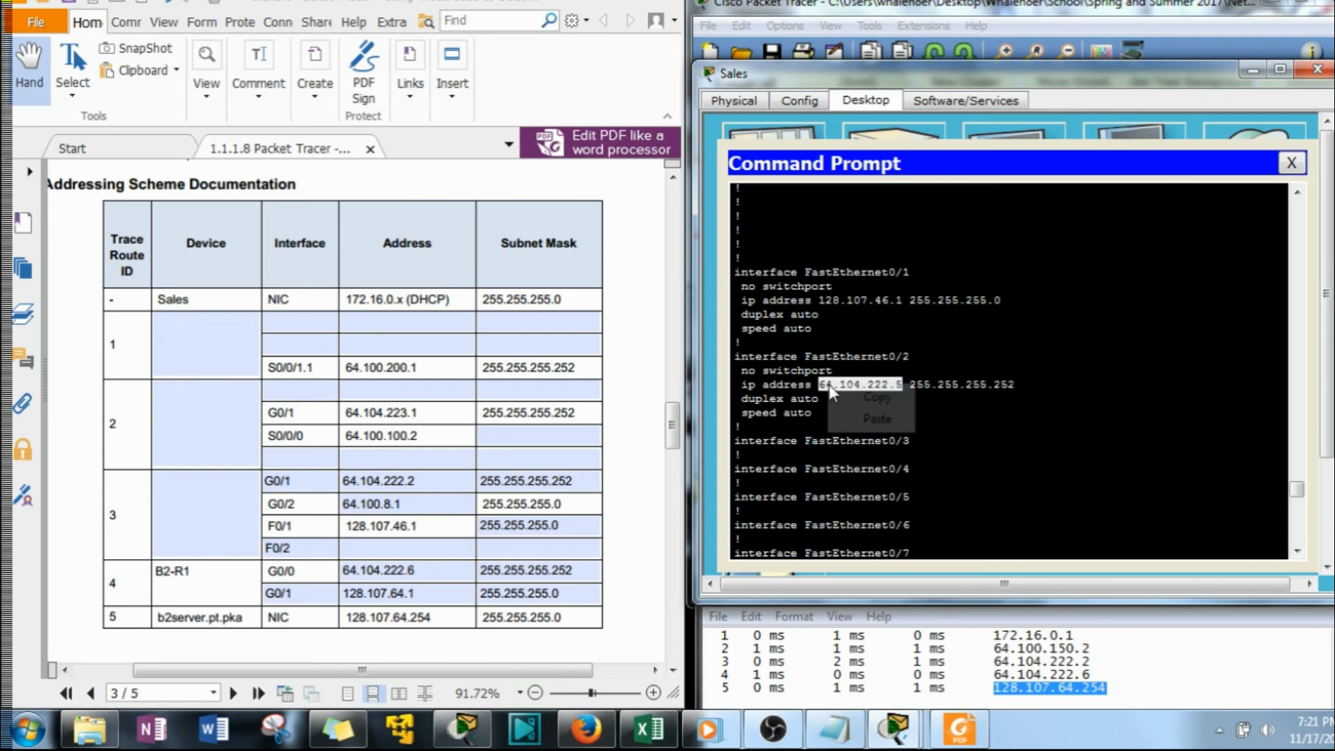
pyautogui.click(893, 403)
pyautogui.click(400, 547)
pyautogui.rightClick(401, 545)
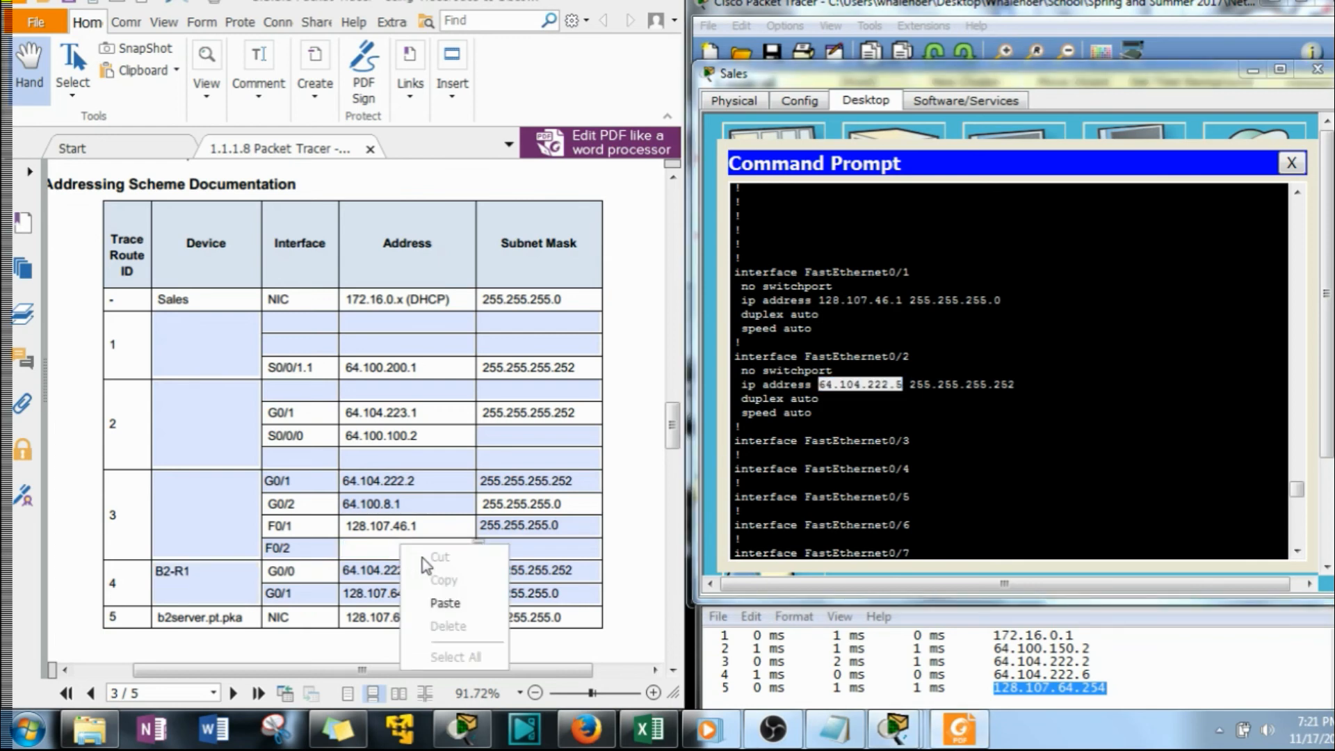
pyautogui.click(445, 603)
# Copy FastEthernet0/2's subnet mask 255.255.255.252 from ISP-Tier3b's configuration into the F0/2 row for trace route ID 3
pyautogui.moveTo(1017, 384); pyautogui.dragTo(916, 388)
pyautogui.rightClick(916, 388)
pyautogui.click(962, 397)
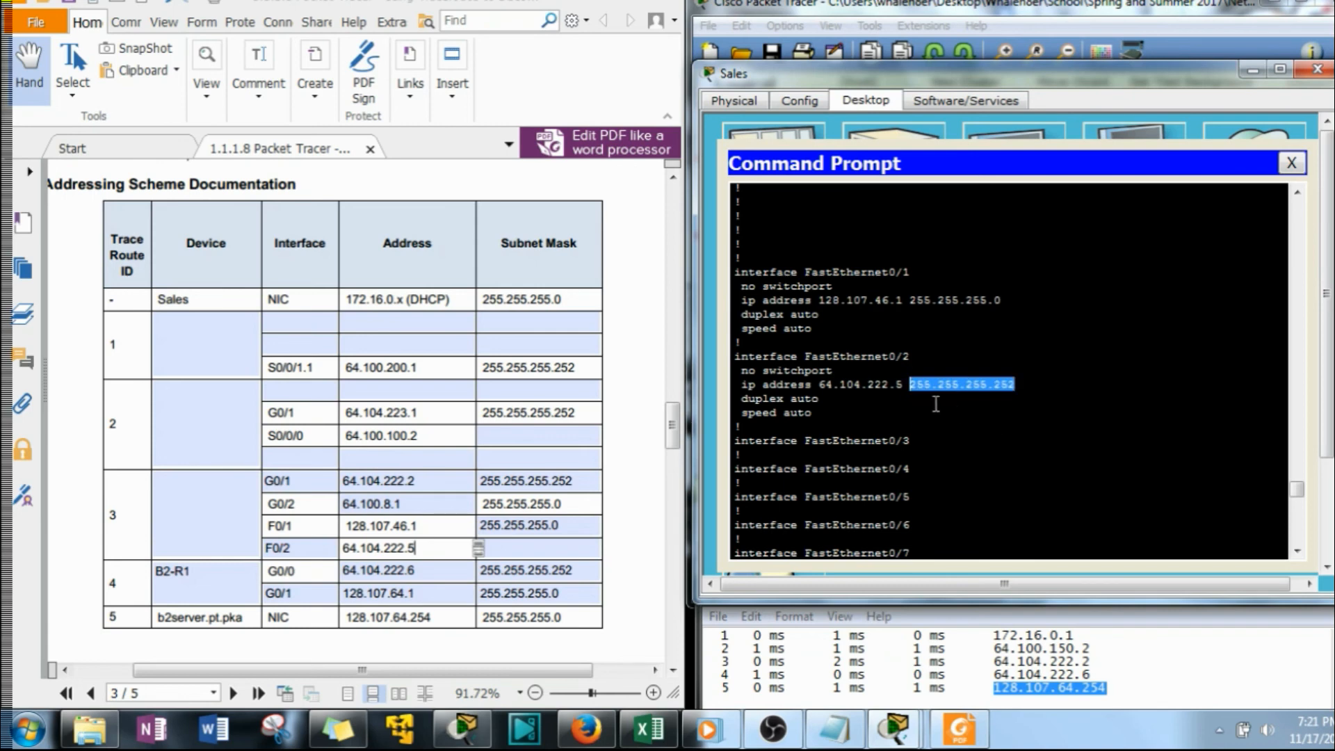
pyautogui.rightClick(527, 547)
pyautogui.click(572, 610)
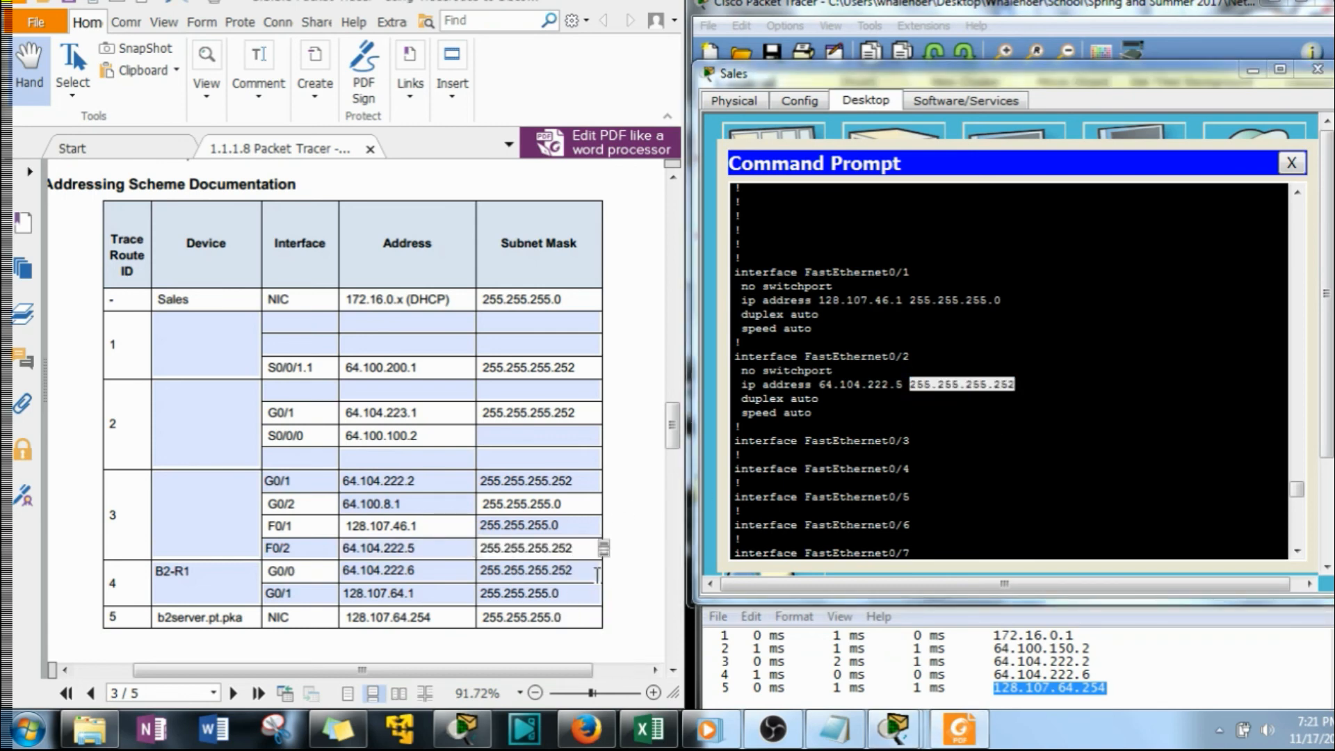
# Copy the hostname ISP-Tier3b from the command prompt into the device cell for trace route ID 3
pyautogui.click(788, 460)
pyautogui.scroll(-20, 789, 463)
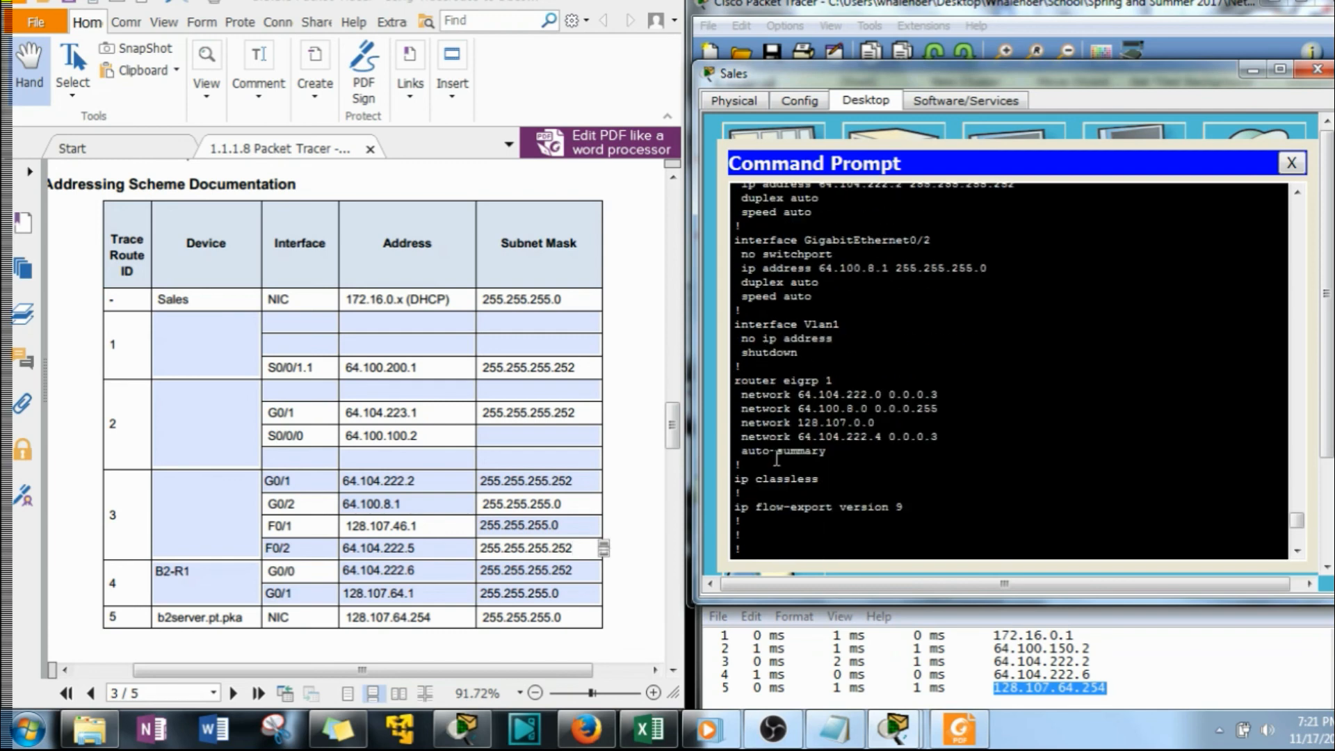
pyautogui.scroll(-1, 789, 471)
pyautogui.moveTo(806, 549); pyautogui.dragTo(738, 556)
pyautogui.click(803, 549)
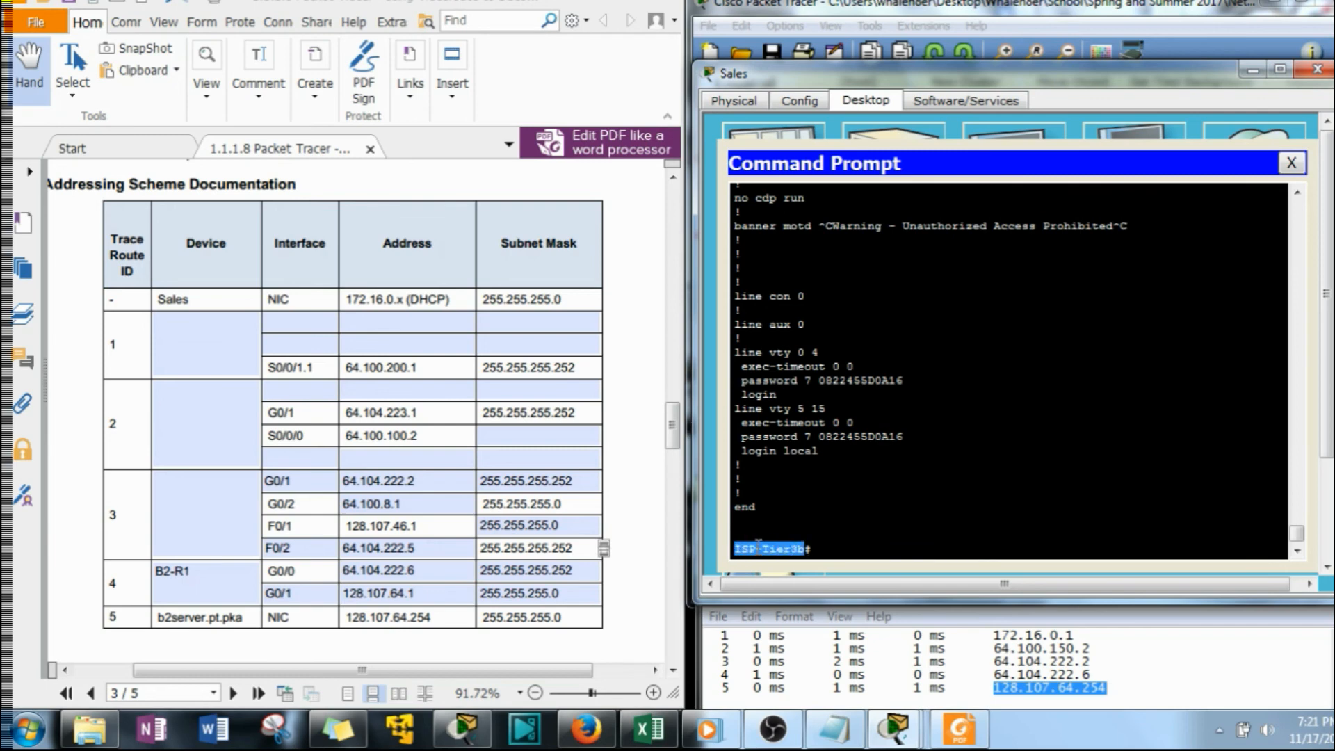
pyautogui.rightClick(758, 548)
pyautogui.click(805, 561)
pyautogui.click(195, 496)
pyautogui.rightClick(195, 497)
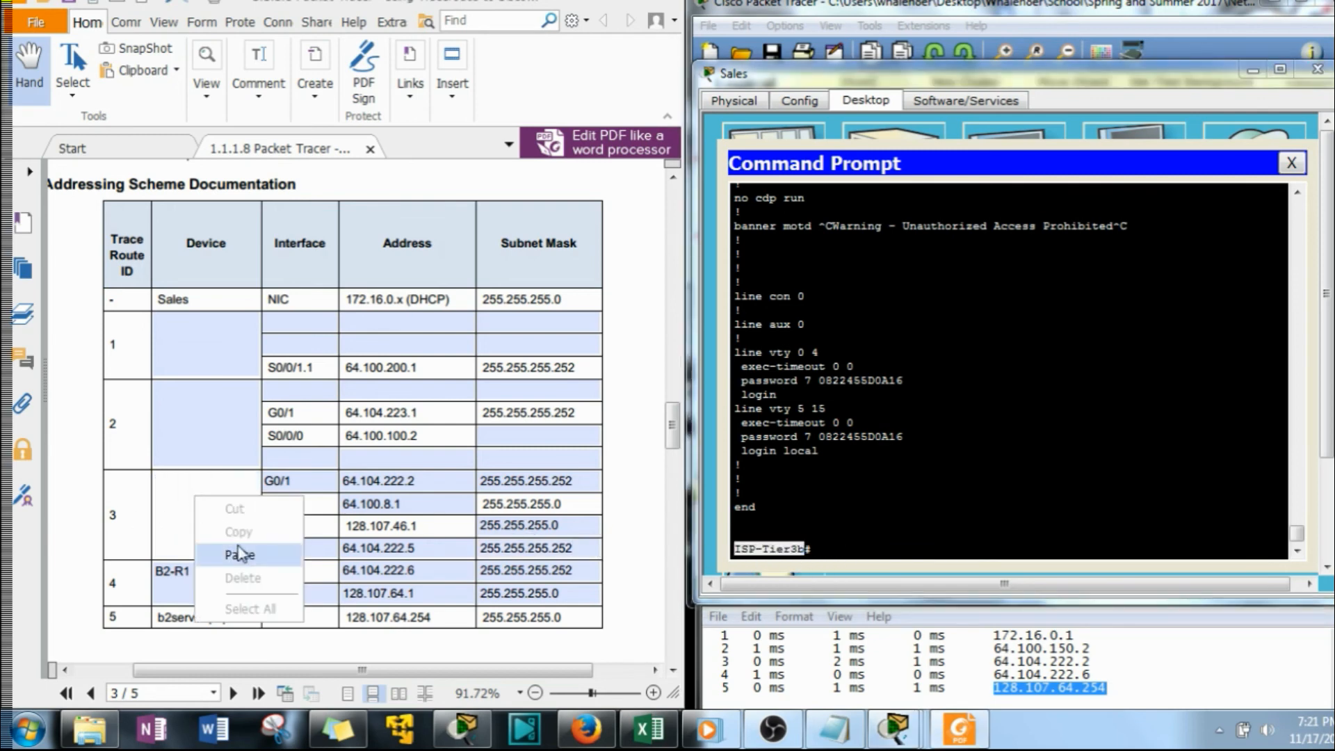
pyautogui.click(239, 554)
# Exit the ISP-Tier3b session and write the SHOW RUN command at the Tier3a prompt
pyautogui.click(824, 556)
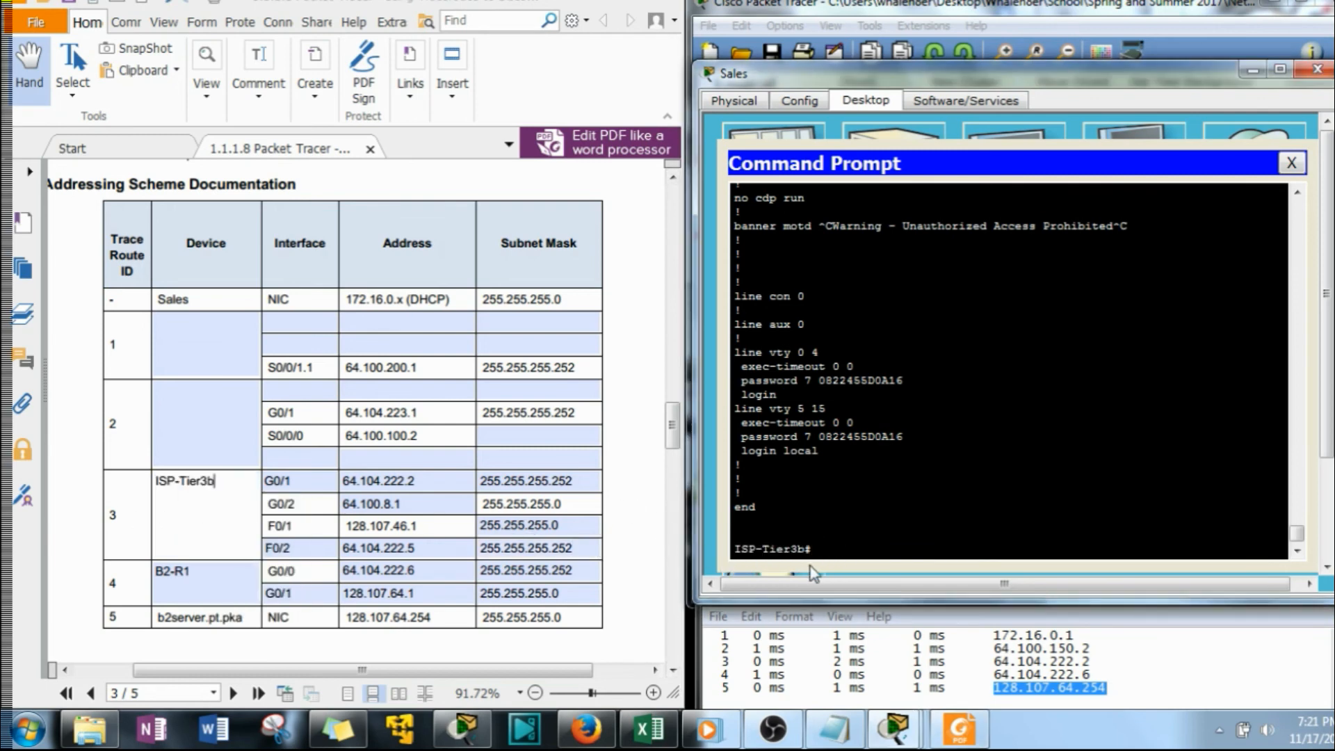
pyautogui.write('EXIT')
pyautogui.press('Return')
pyautogui.write('SHOW RUN')
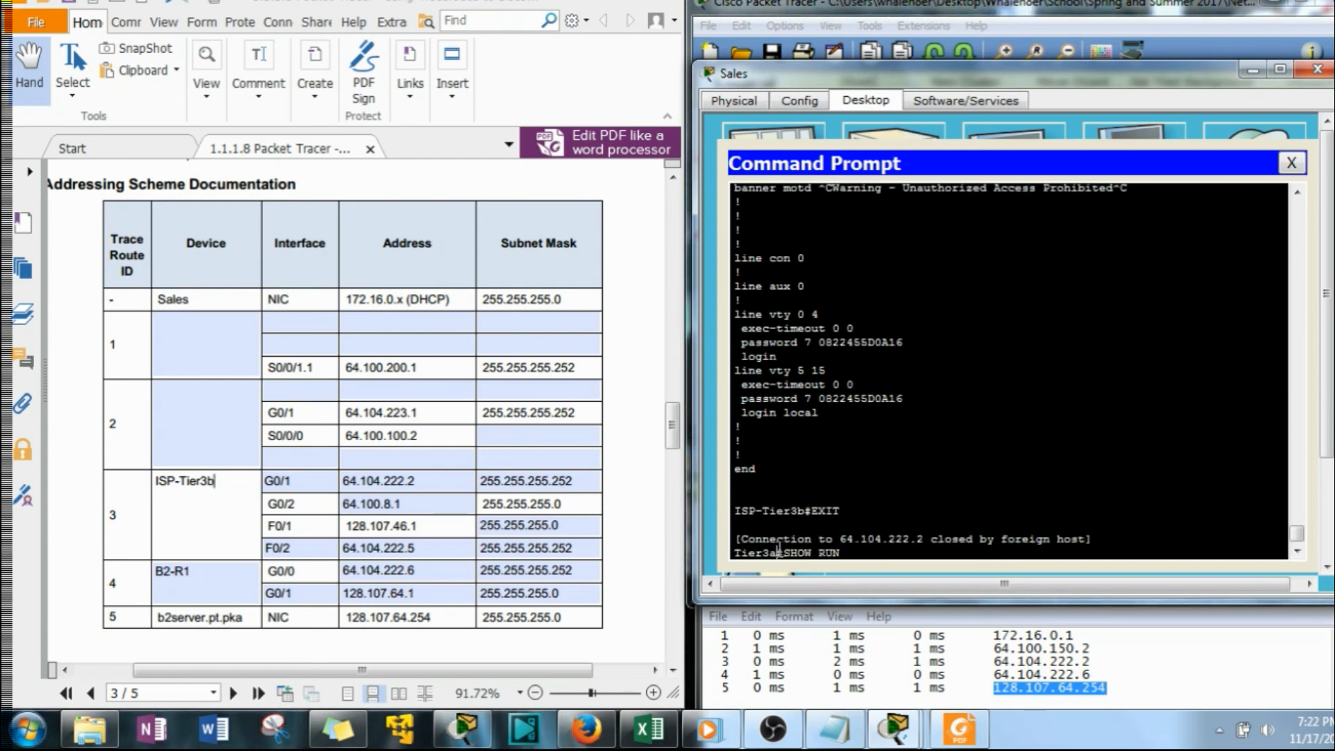
# Copy the hostname Tier3a from the prompt into the device cell for trace route ID 2
pyautogui.moveTo(777, 553); pyautogui.dragTo(735, 552)
pyautogui.rightClick(738, 549)
pyautogui.click(765, 559)
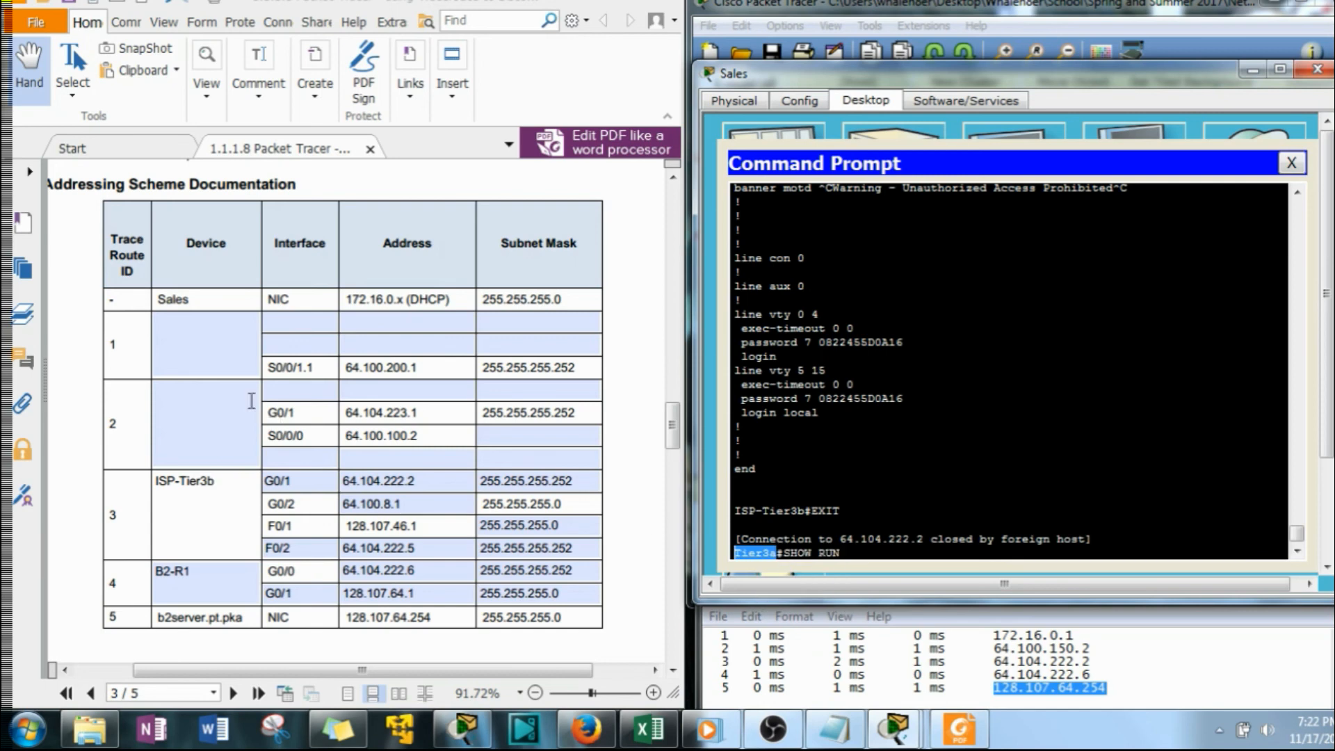
pyautogui.rightClick(251, 401)
pyautogui.click(265, 461)
# Execute the pending SHOW RUN command on Tier3a and page through its running configuration
pyautogui.click(840, 552)
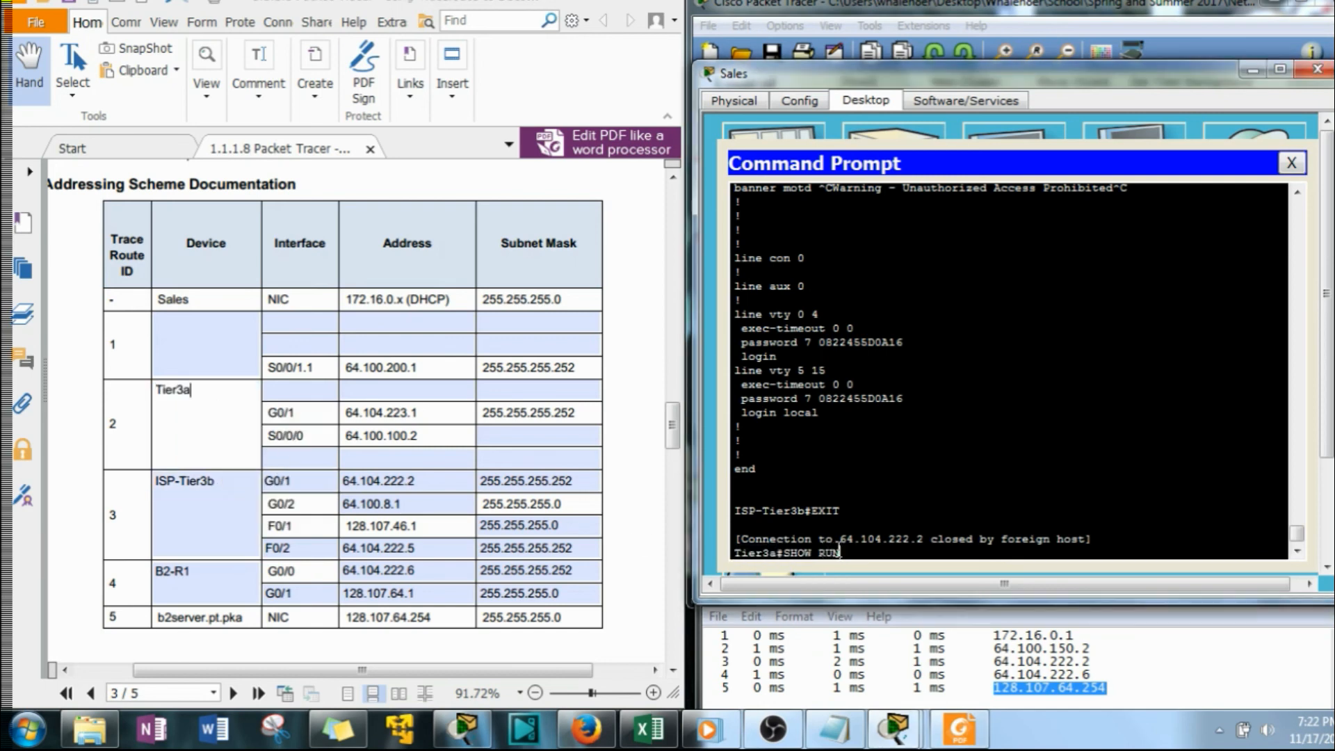
pyautogui.press('Return')
pyautogui.press('space')
pyautogui.press('space')
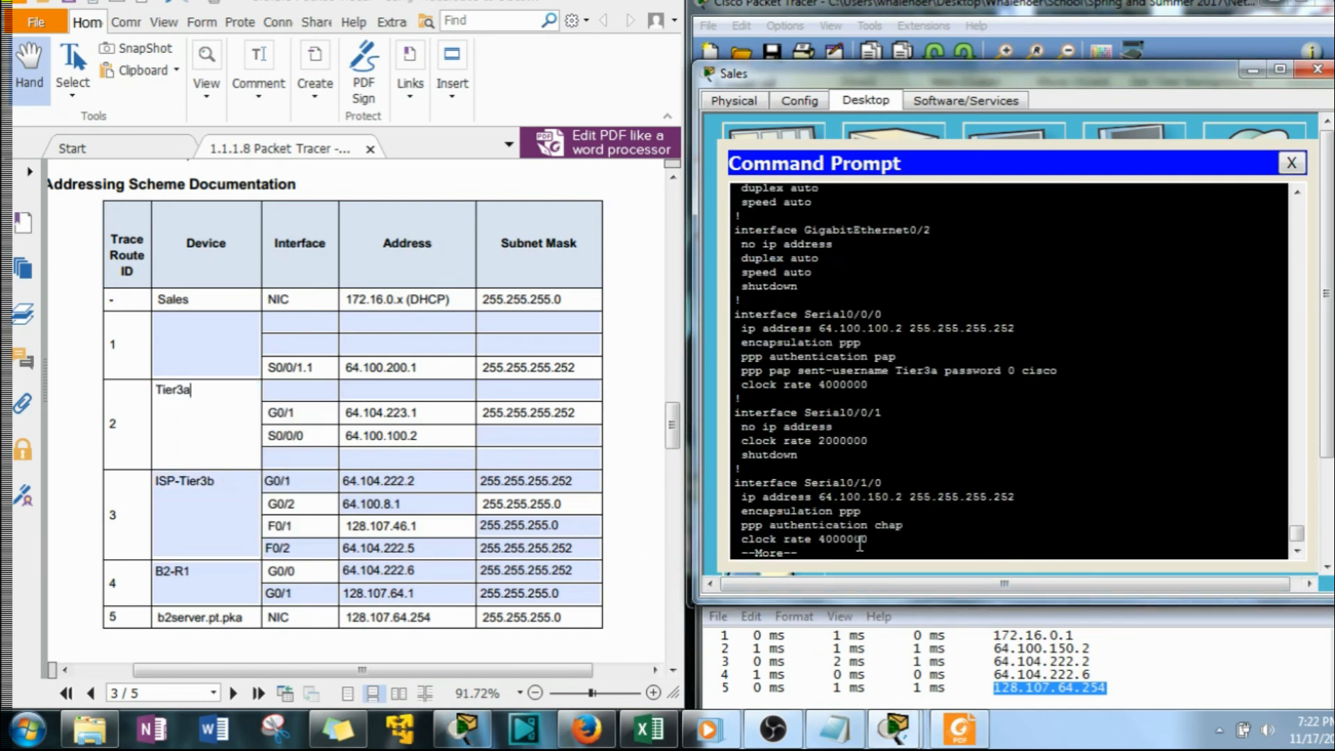
# Enter G0/0 as the first interface for trace route ID 2 and copy its address 64.104.222.1 from Tier3a's configuration
pyautogui.scroll(3, 860, 542)
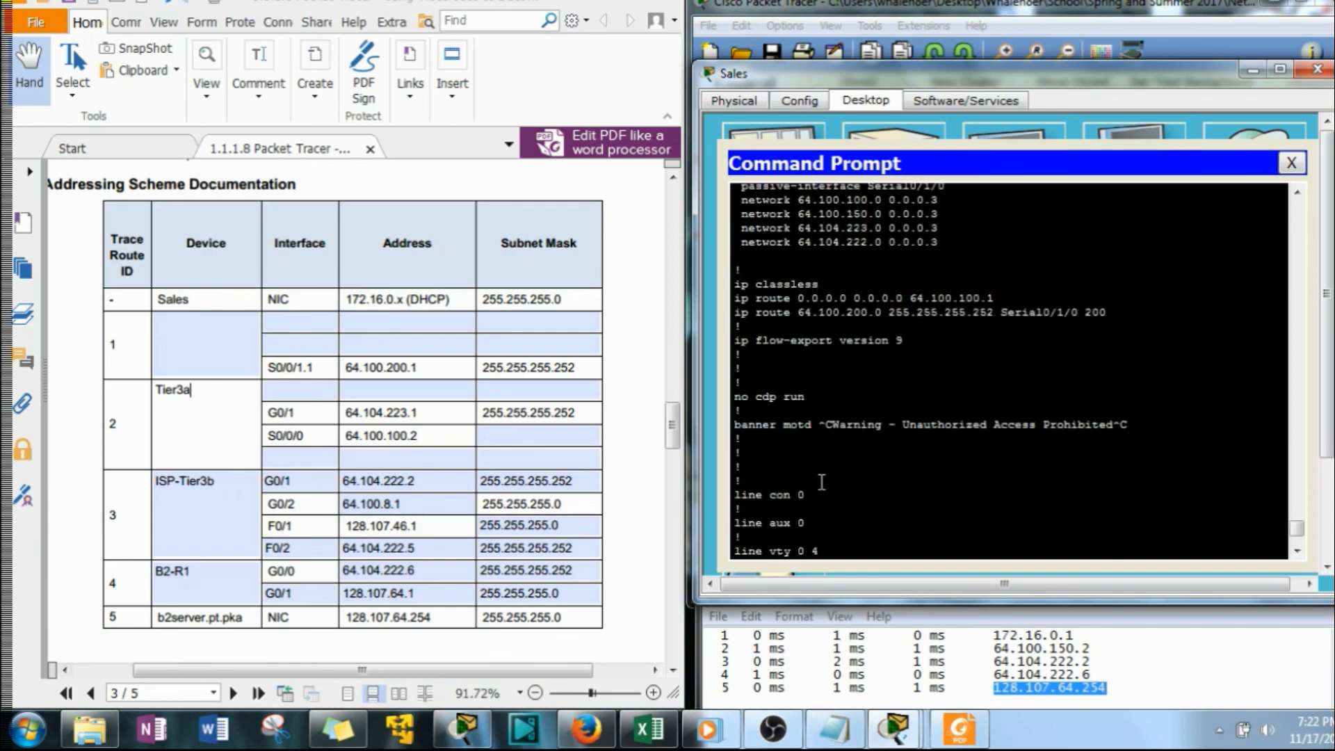
pyautogui.scroll(10, 791, 455)
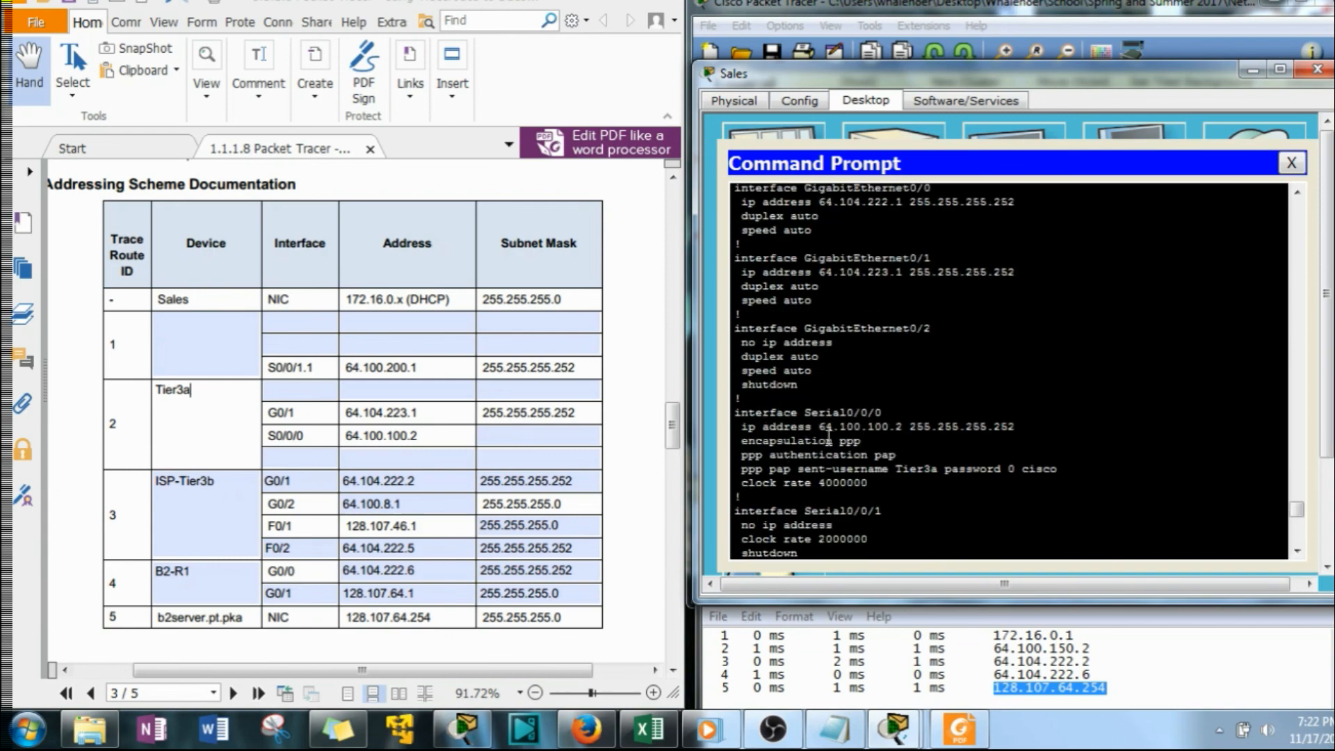
pyautogui.scroll(7, 820, 440)
pyautogui.scroll(-1, 835, 462)
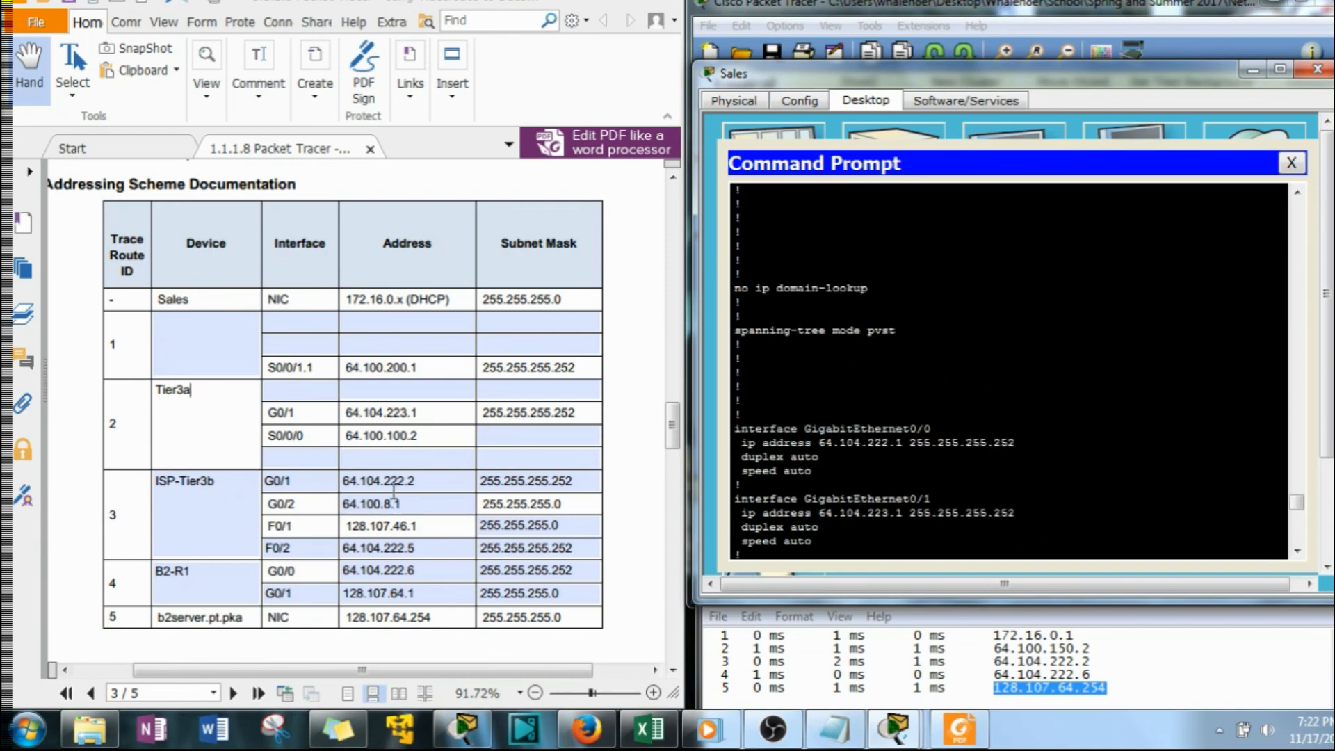
pyautogui.click(315, 395)
pyautogui.write('G')
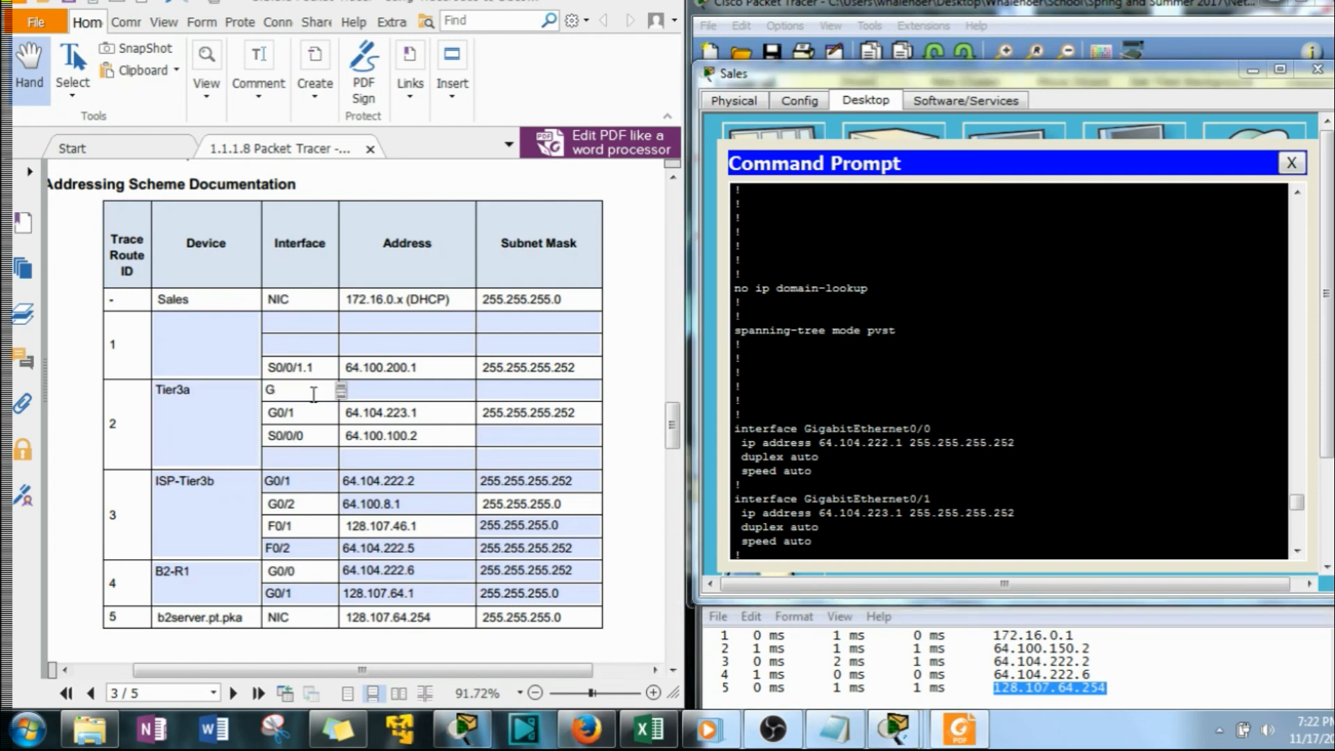
pyautogui.write('0/0')
pyautogui.moveTo(903, 445); pyautogui.dragTo(820, 448)
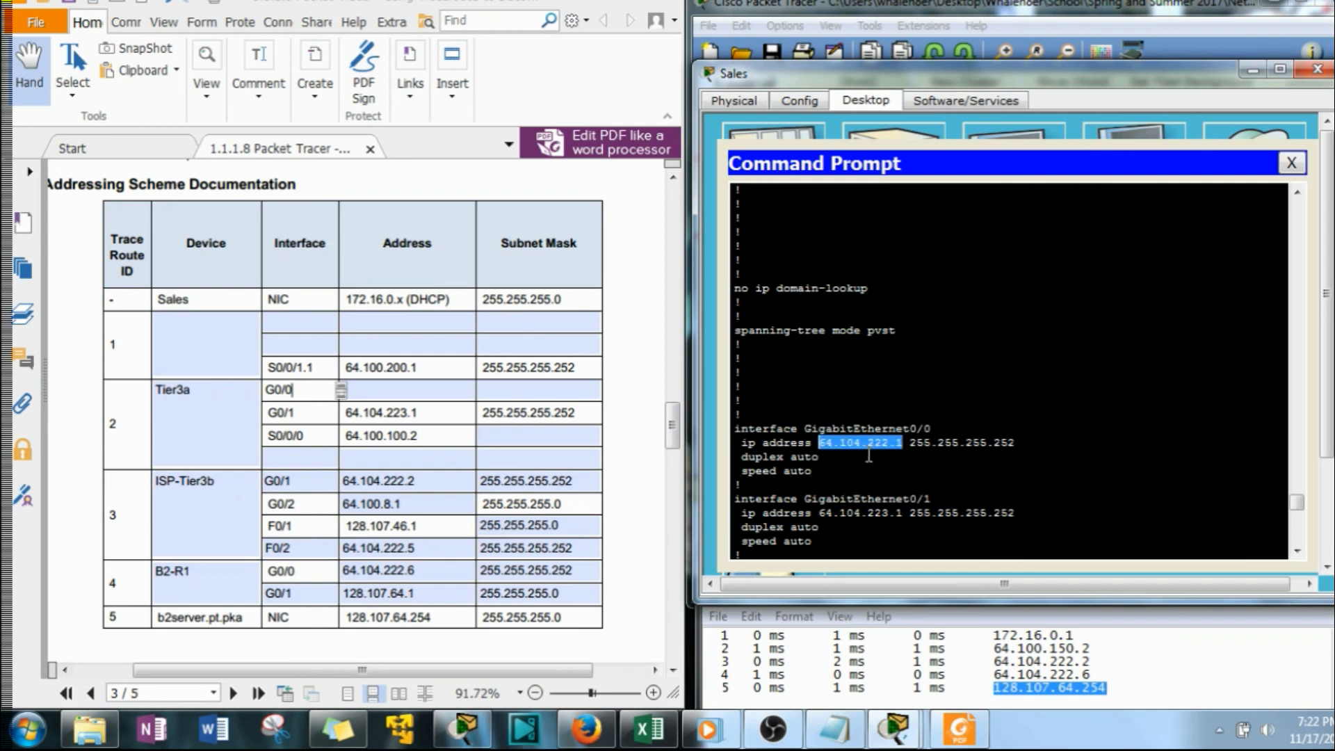
pyautogui.click(365, 394)
pyautogui.rightClick(367, 392)
pyautogui.click(455, 448)
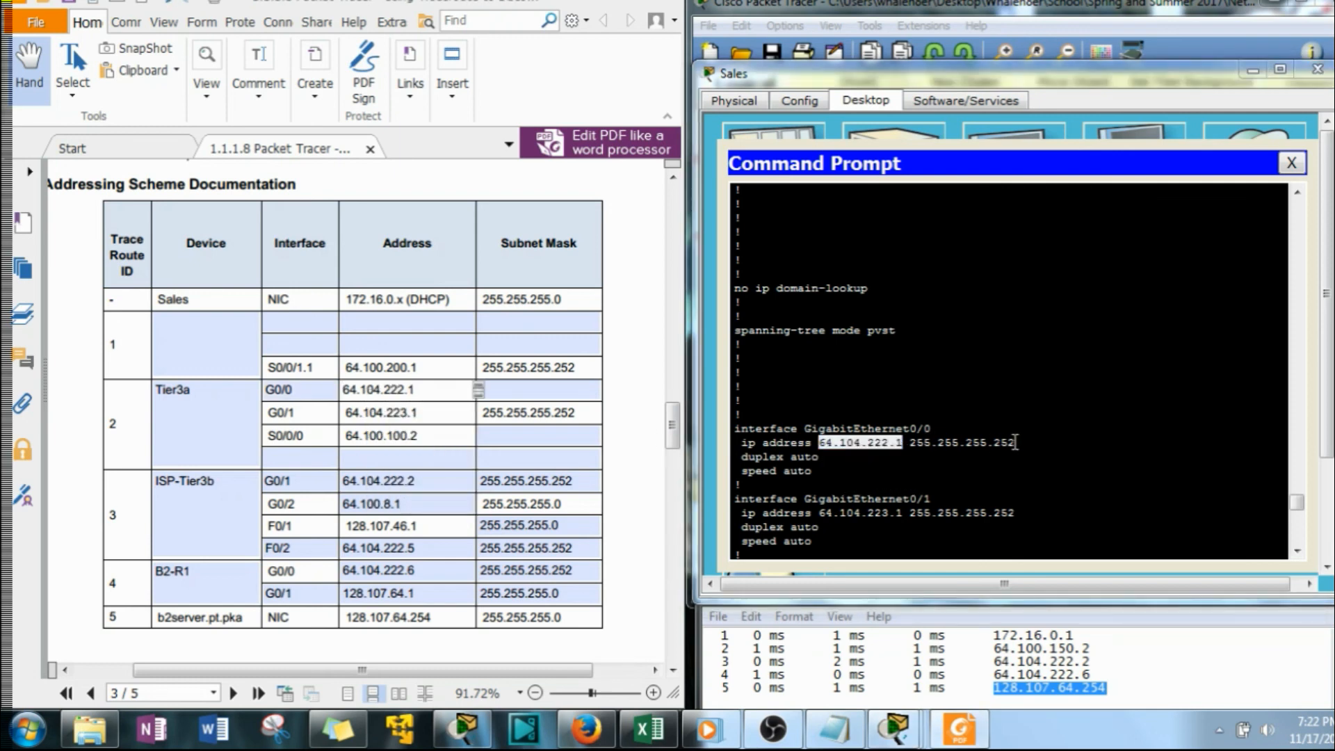
# Copy GigabitEthernet0/0's subnet mask 255.255.255.252 from Tier3a's configuration into the G0/0 row for trace route ID 2
pyautogui.moveTo(1016, 442); pyautogui.dragTo(902, 444)
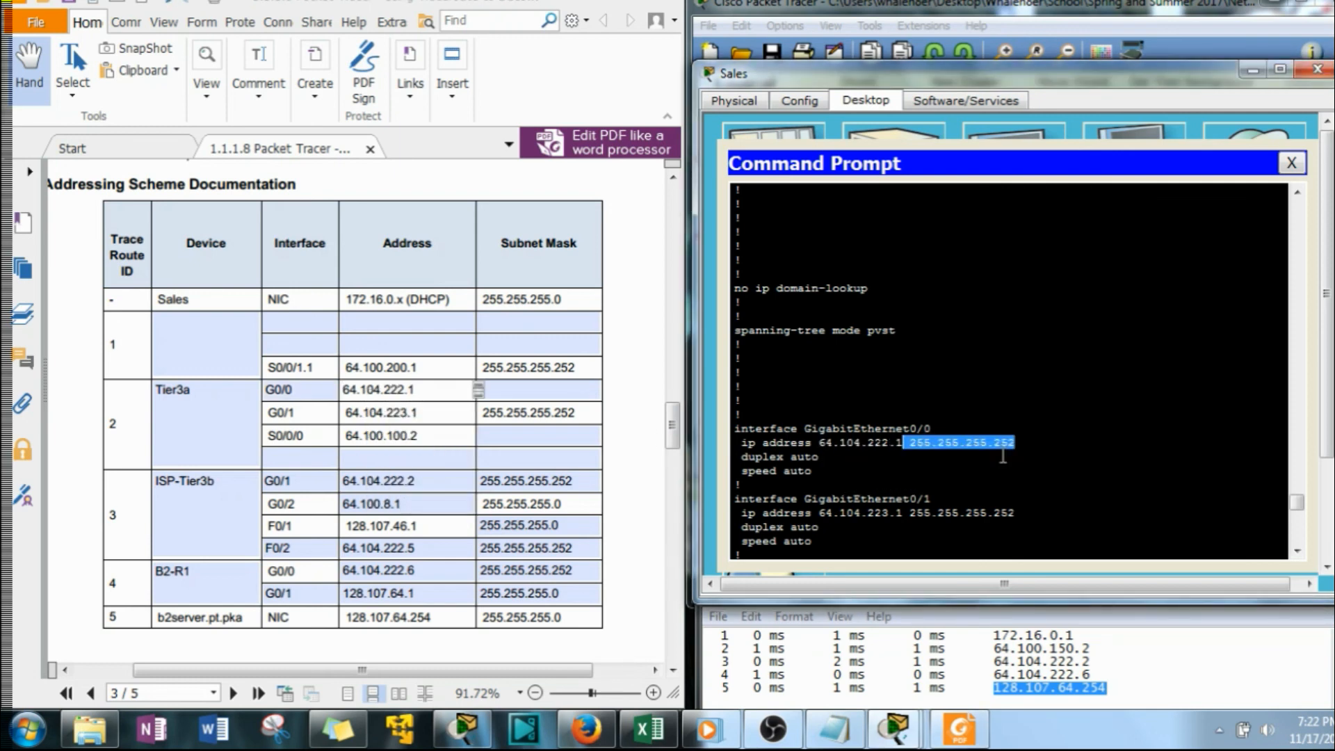
pyautogui.click(535, 389)
pyautogui.rightClick(536, 388)
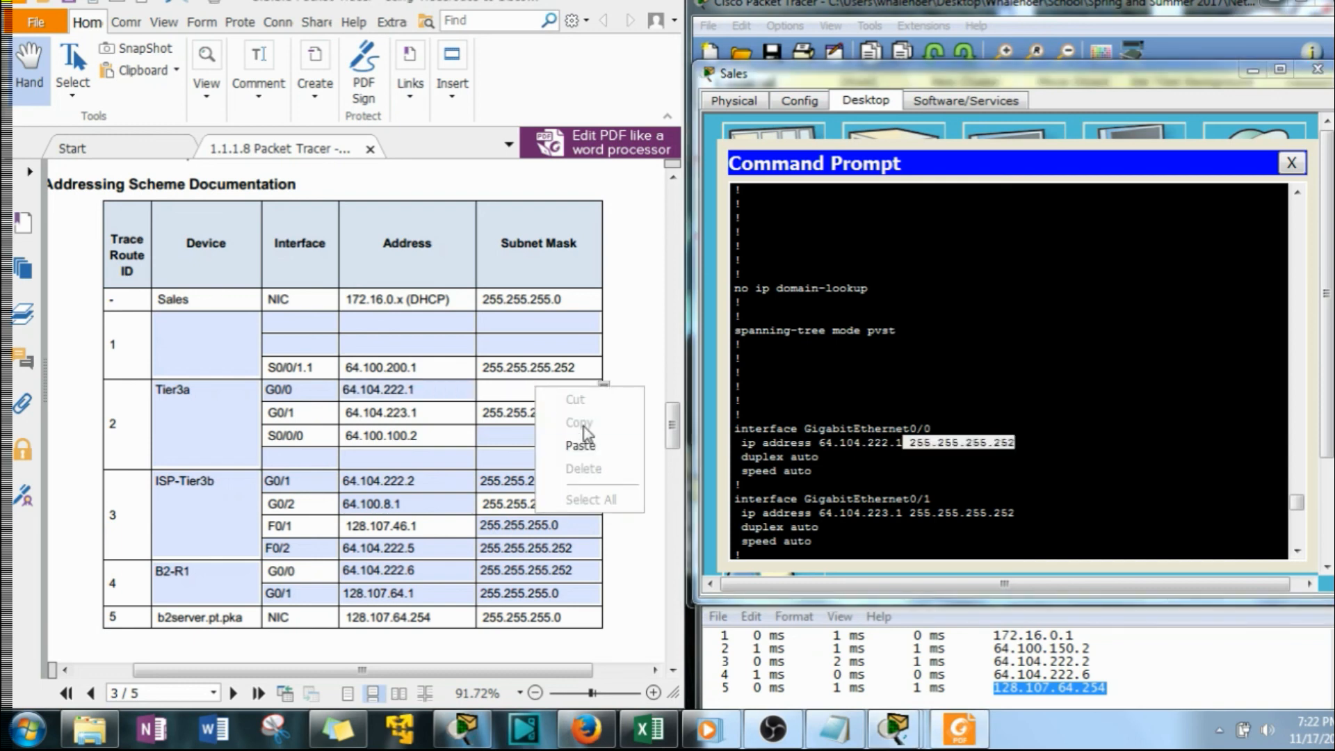
pyautogui.click(580, 445)
# Enter S0/1/0 as the fourth interface for trace route ID 2 and copy its address 64.100.150.2 from Tier3a's configuration
pyautogui.scroll(-6, 798, 419)
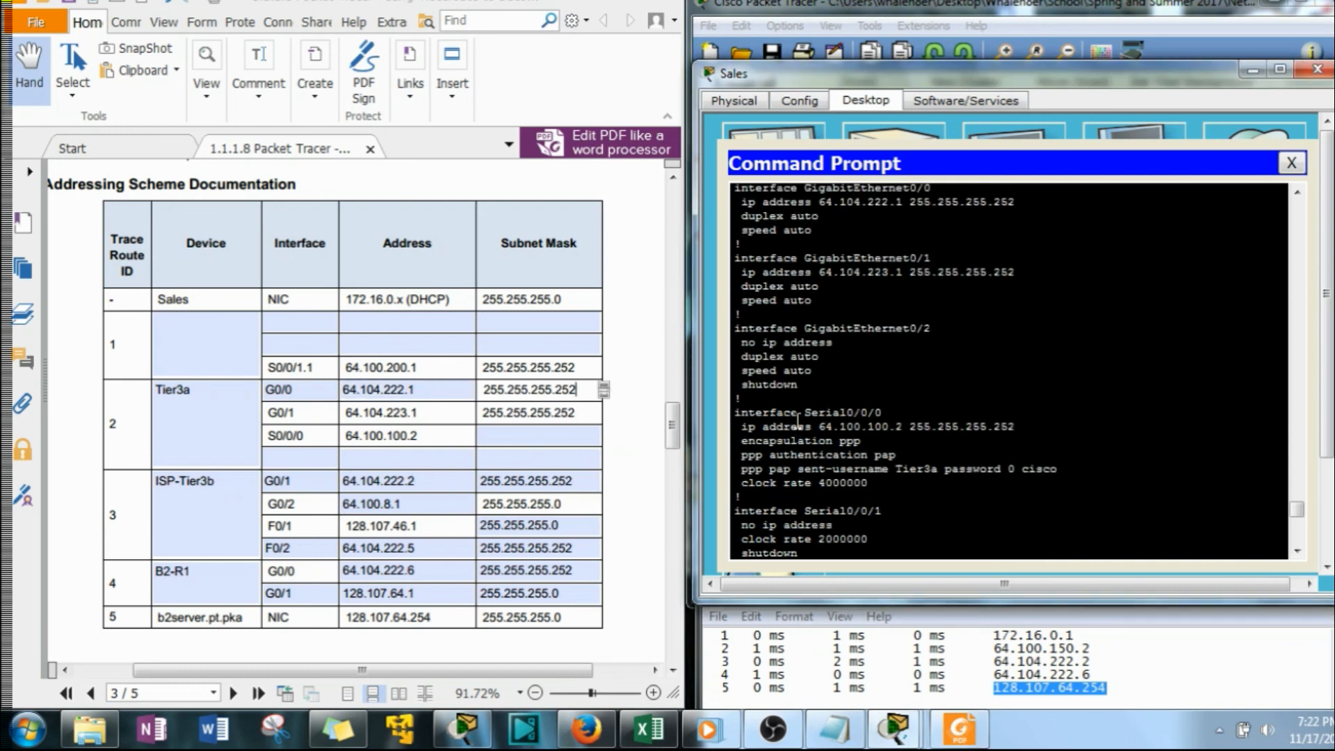
pyautogui.scroll(-3, 870, 431)
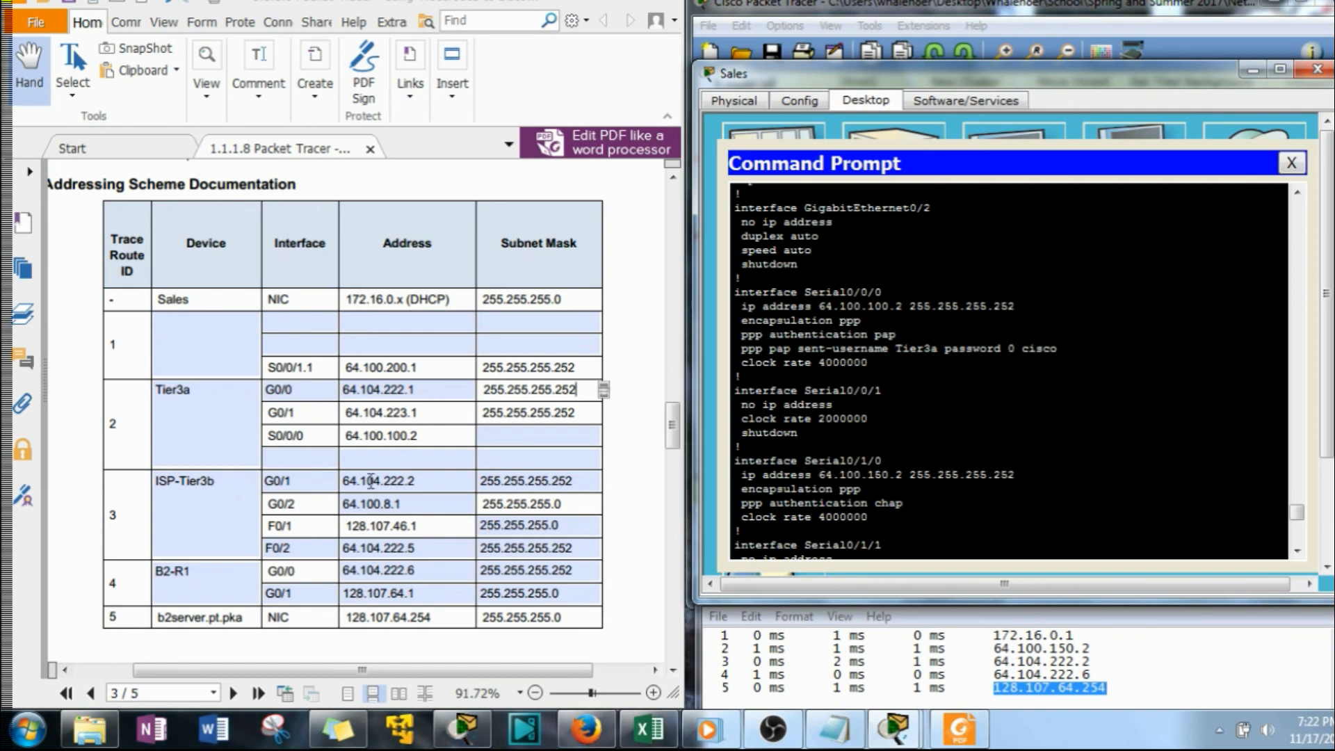
pyautogui.click(278, 458)
pyautogui.write('S0/1/0')
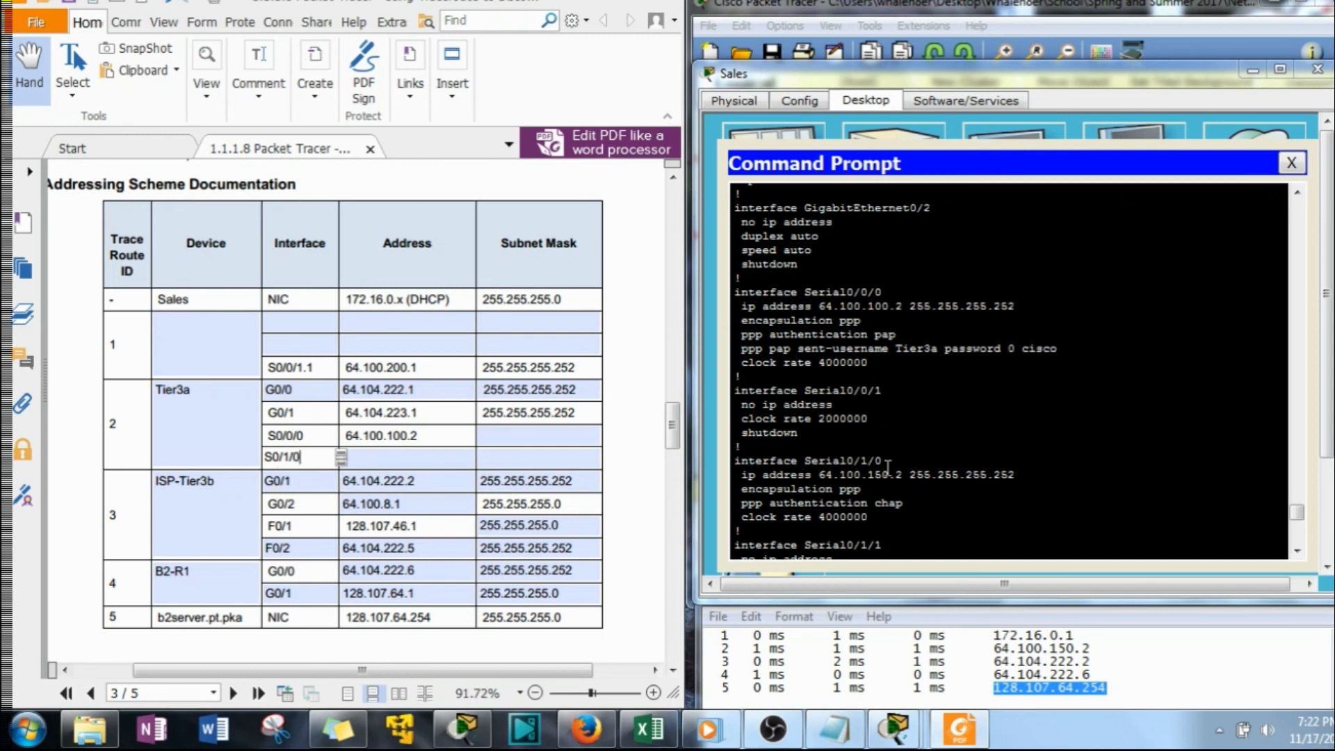
pyautogui.moveTo(902, 476); pyautogui.dragTo(820, 476)
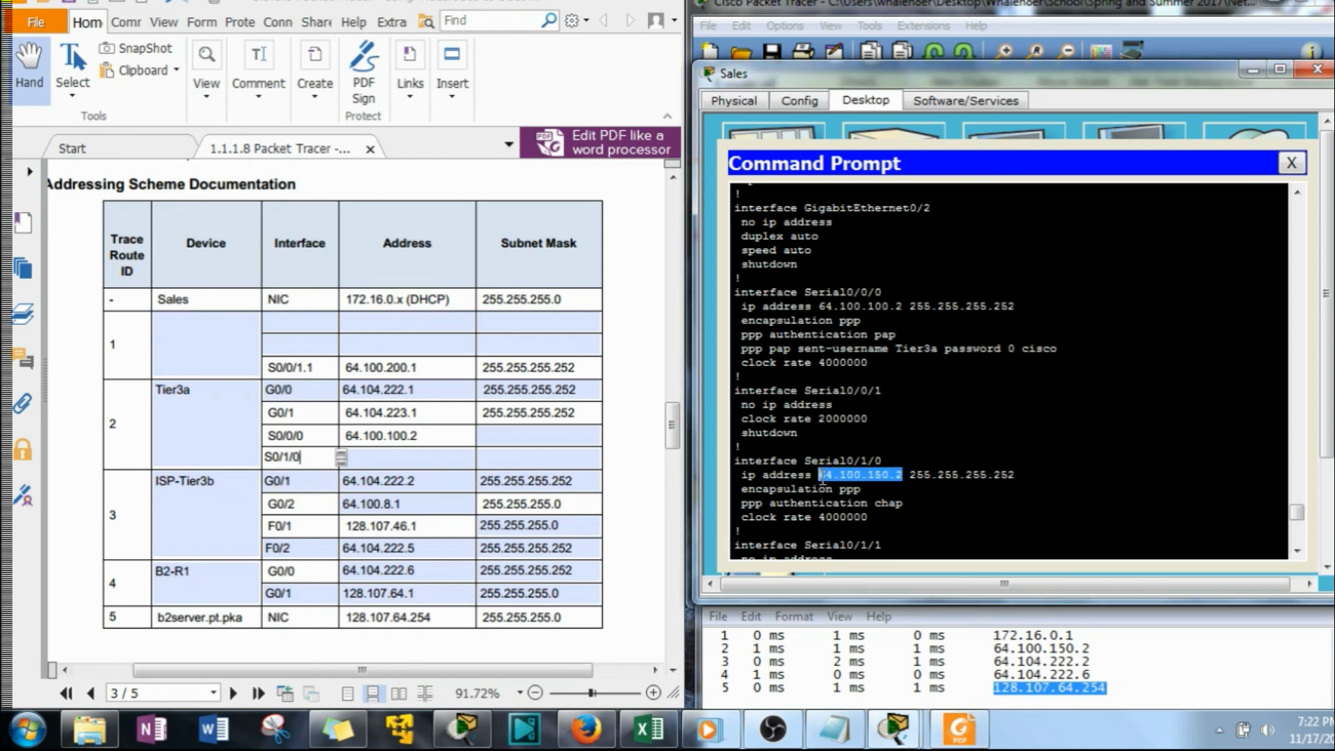
pyautogui.rightClick(831, 478)
pyautogui.click(877, 488)
pyautogui.rightClick(395, 457)
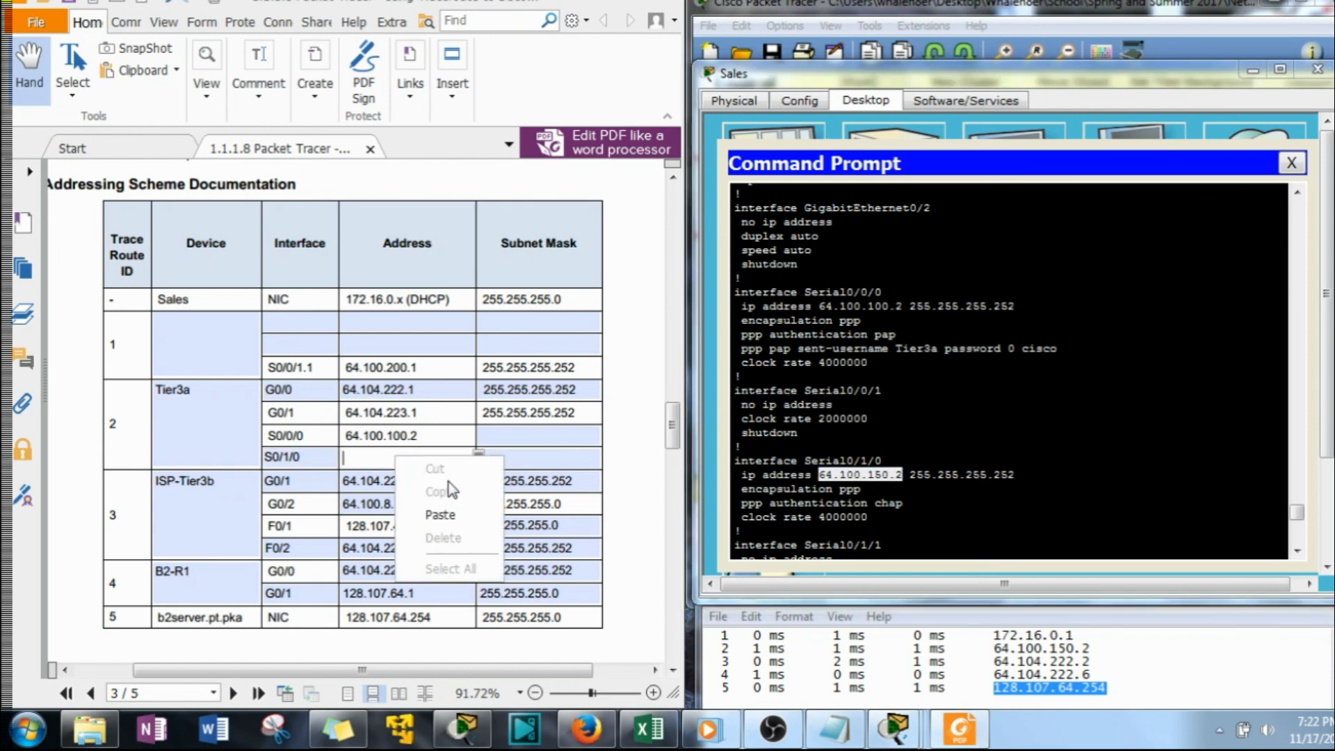
pyautogui.click(450, 513)
# Copy Serial0/1/0's subnet mask 255.255.255.252 from Tier3a's configuration into the S0/1/0 row for trace route ID 2
pyautogui.moveTo(1015, 476); pyautogui.dragTo(904, 479)
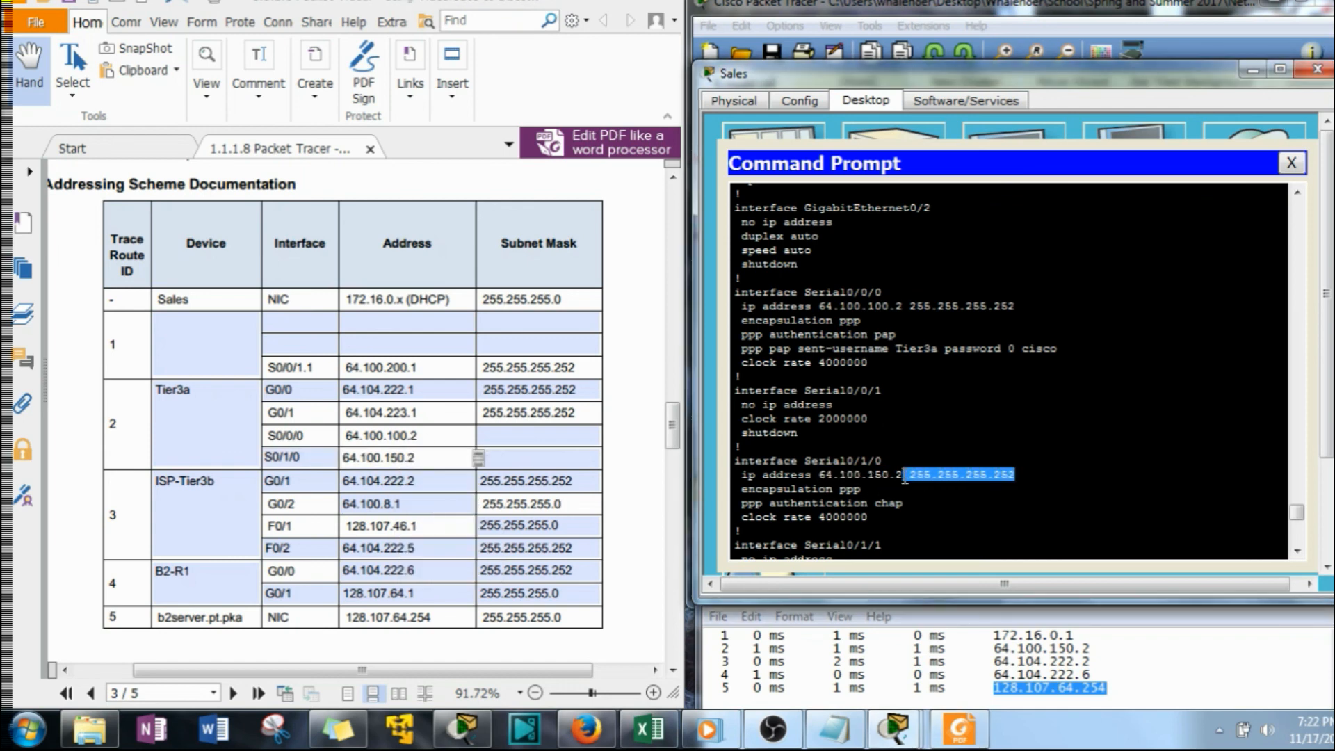
pyautogui.rightClick(912, 478)
pyautogui.click(963, 488)
pyautogui.click(511, 456)
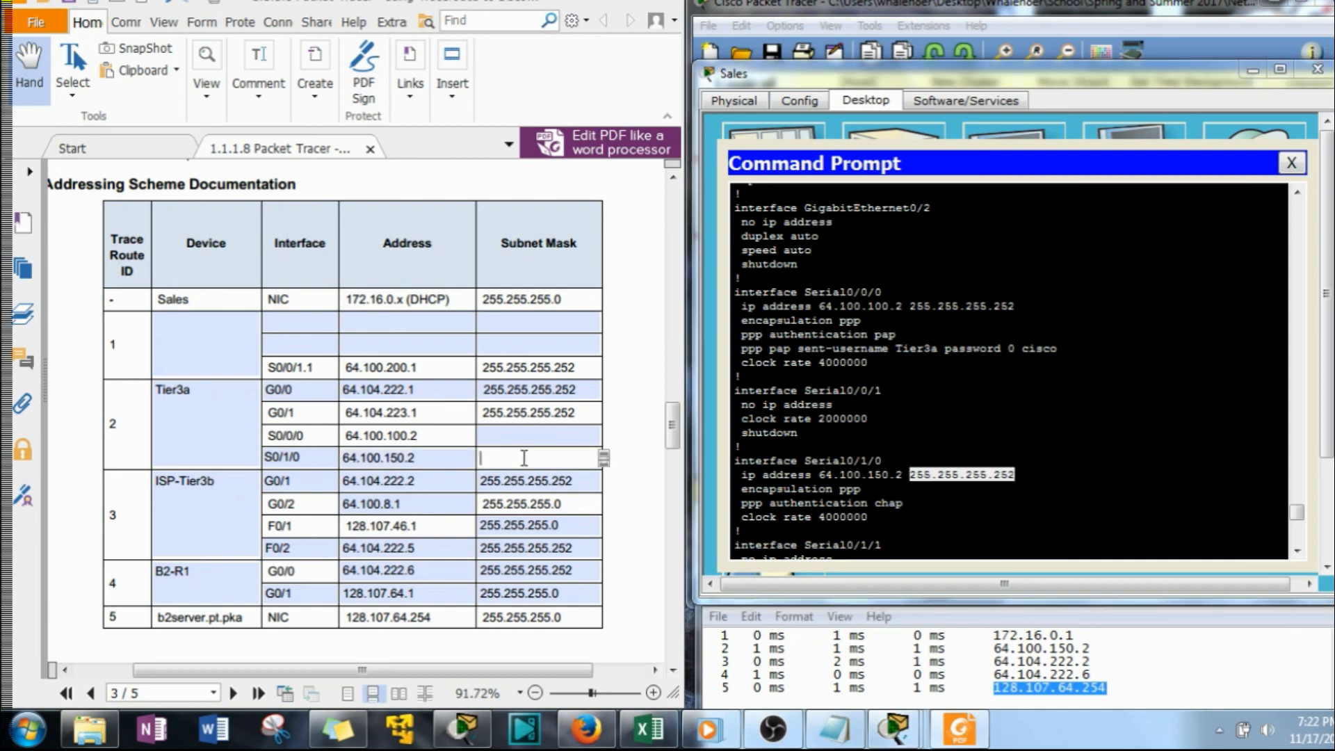
pyautogui.rightClick(524, 458)
pyautogui.click(587, 514)
# Copy Serial0/0/0's subnet mask 255.255.255.252 from Tier3a's configuration into the S0/0/0 row for trace route ID 2
pyautogui.moveTo(1009, 312); pyautogui.dragTo(900, 310)
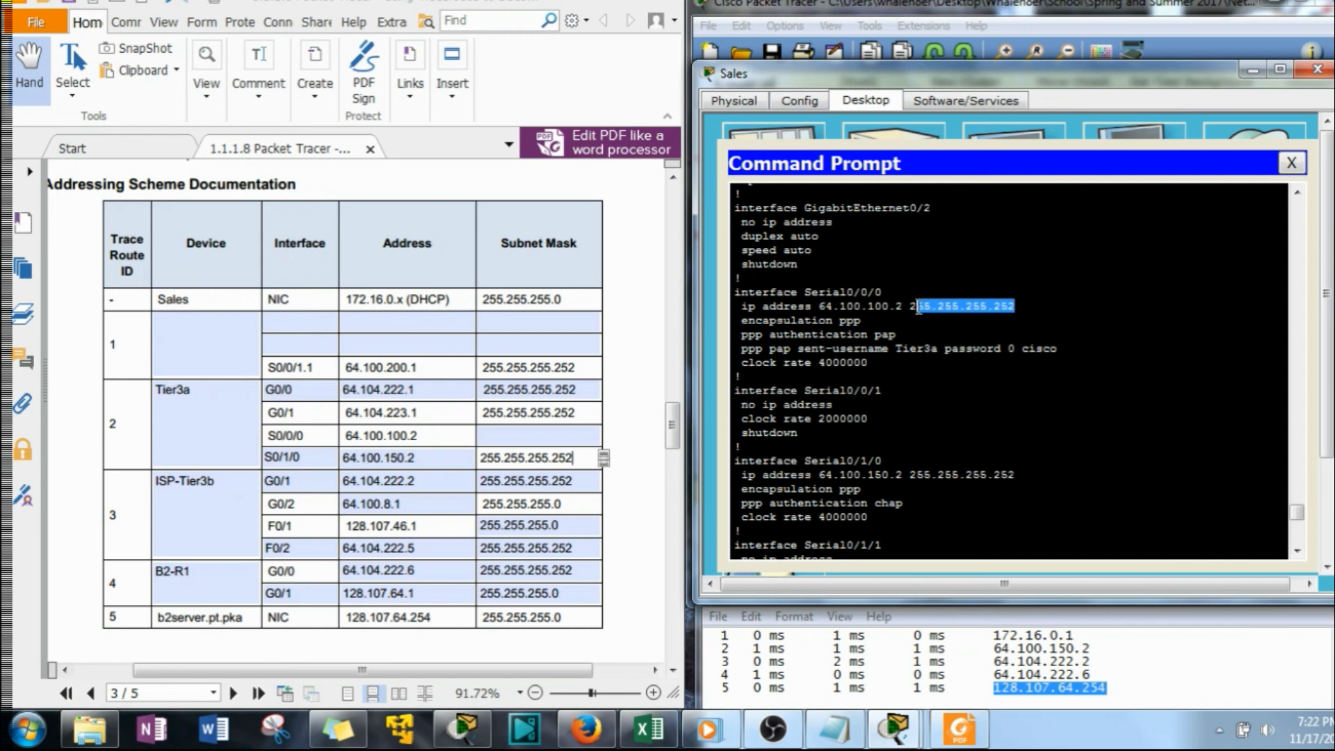
pyautogui.moveTo(1030, 304); pyautogui.dragTo(927, 313)
pyautogui.rightClick(921, 313)
pyautogui.click(954, 320)
pyautogui.rightClick(539, 434)
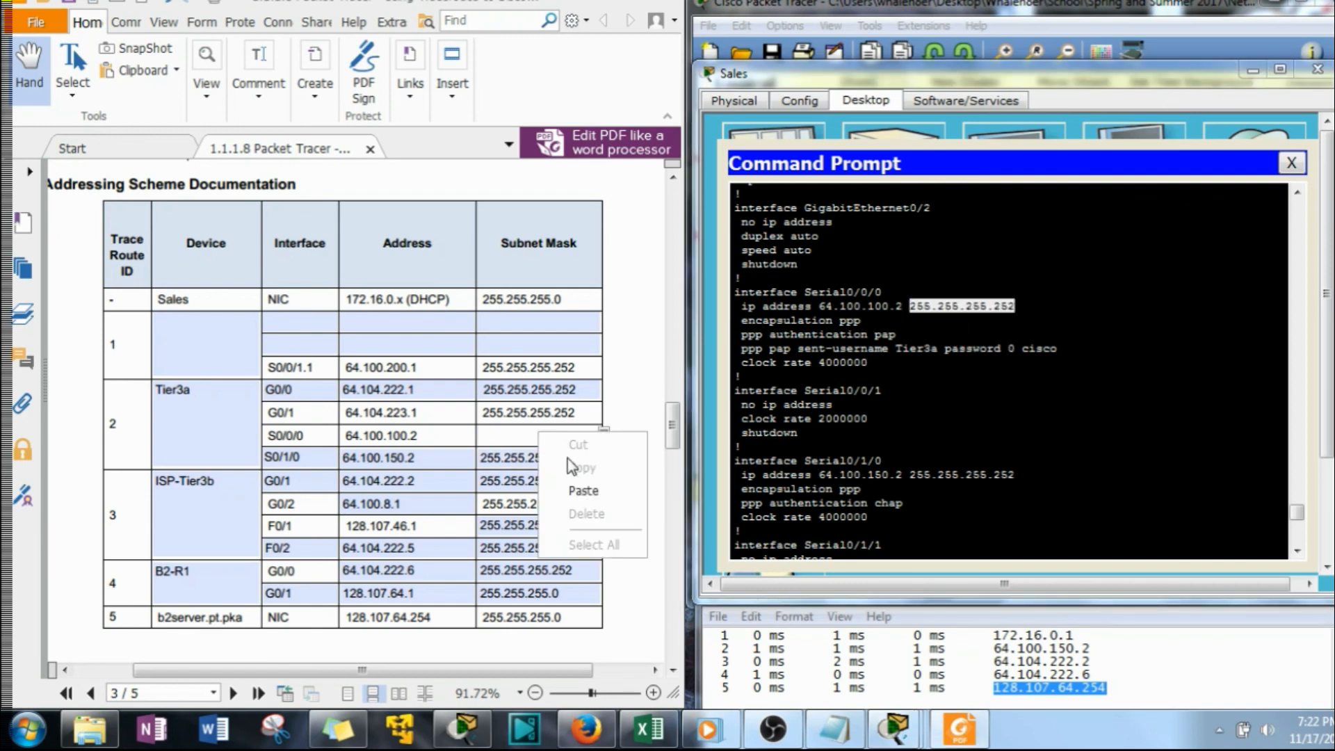
pyautogui.click(583, 491)
# Finish the Tier3a configuration listing and exit that session to return to the R4 prompt
pyautogui.click(849, 541)
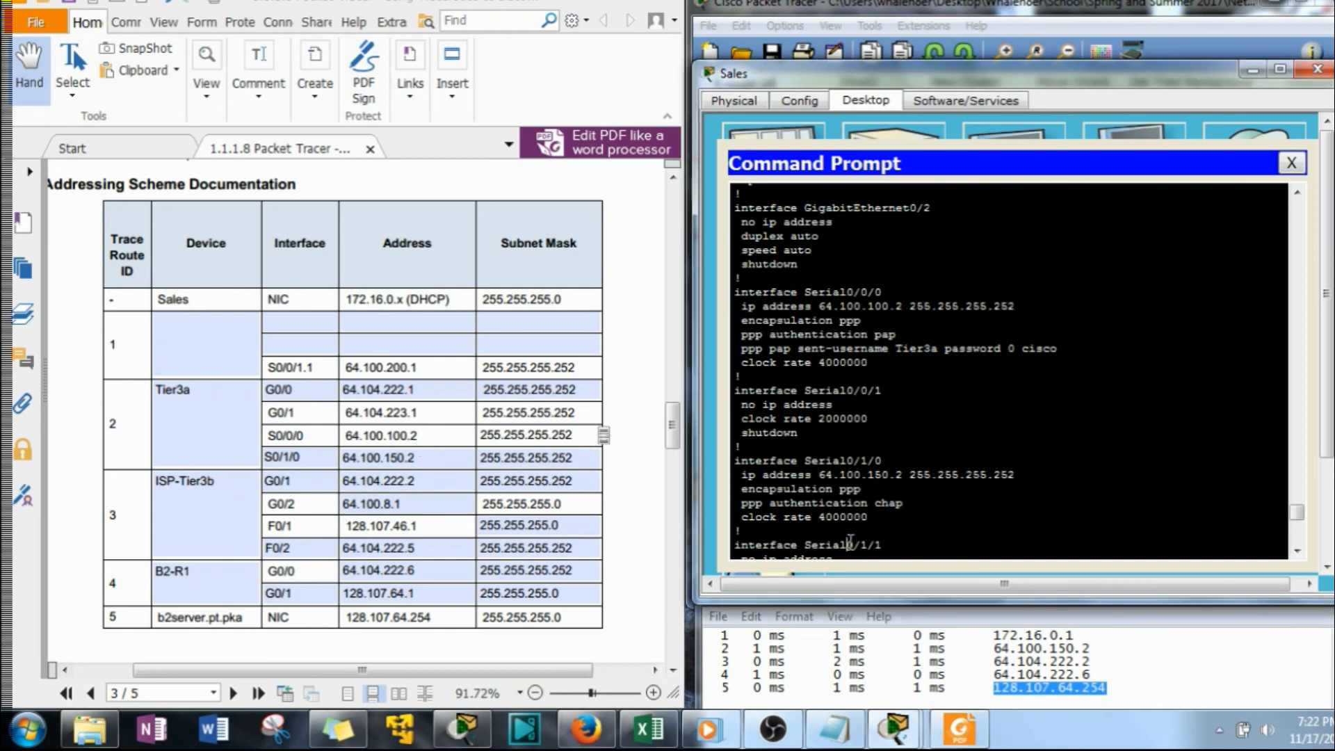
pyautogui.write('D')
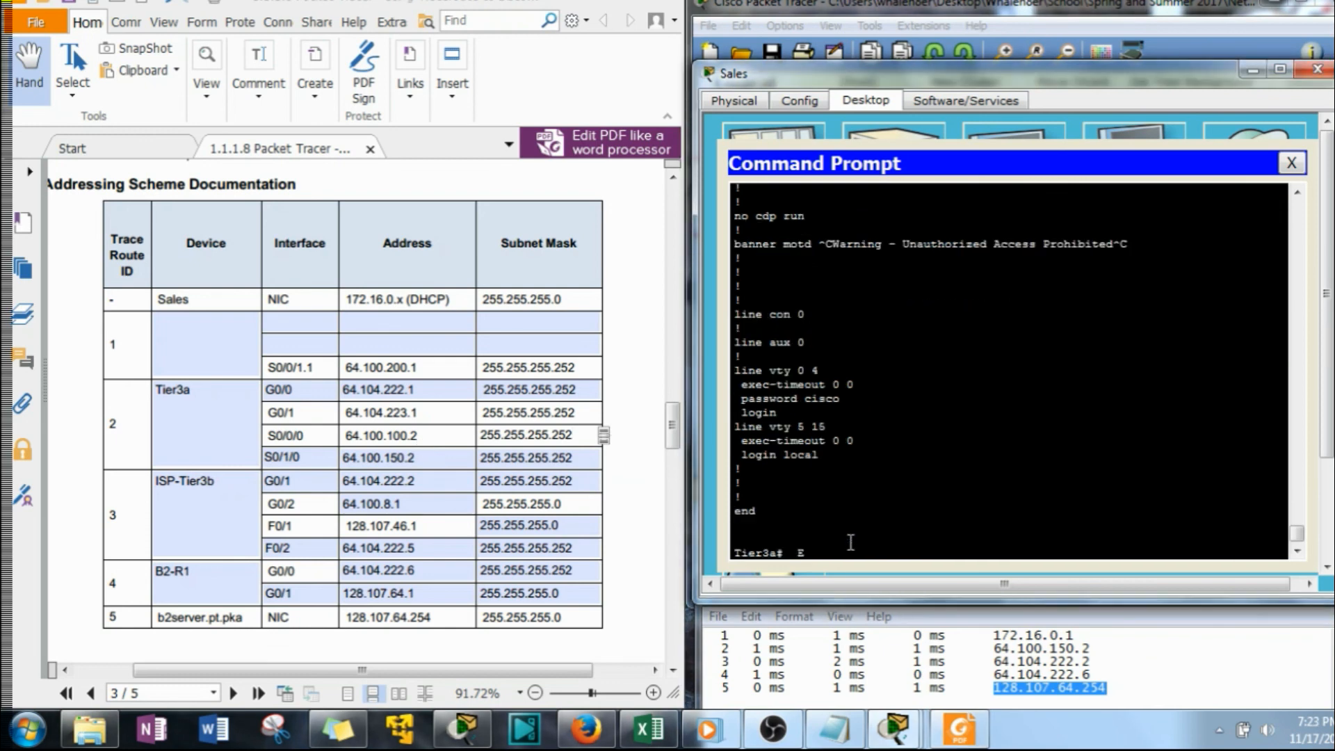
pyautogui.write('EXIT')
pyautogui.press('Return')
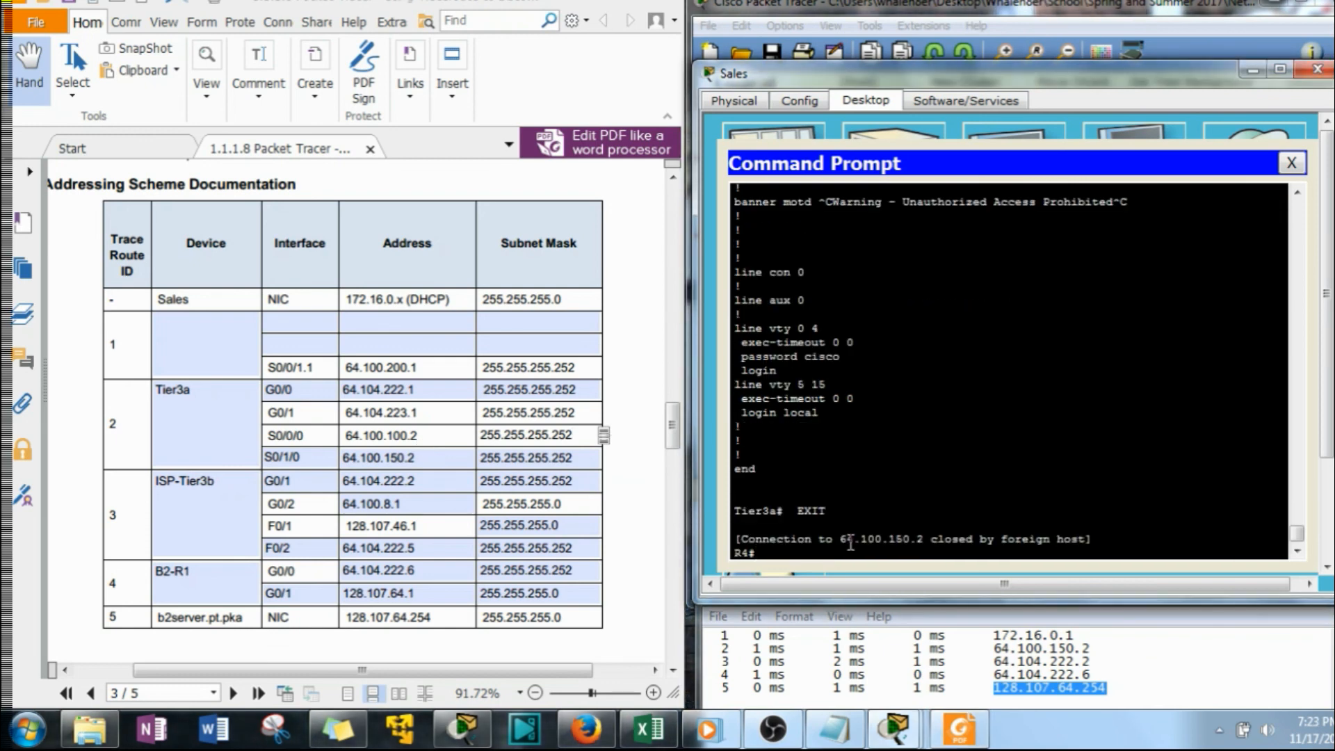
# Copy the hostname R4 from the prompt into the device cell for trace route ID 1
pyautogui.moveTo(748, 558); pyautogui.dragTo(742, 558)
pyautogui.rightClick(742, 554)
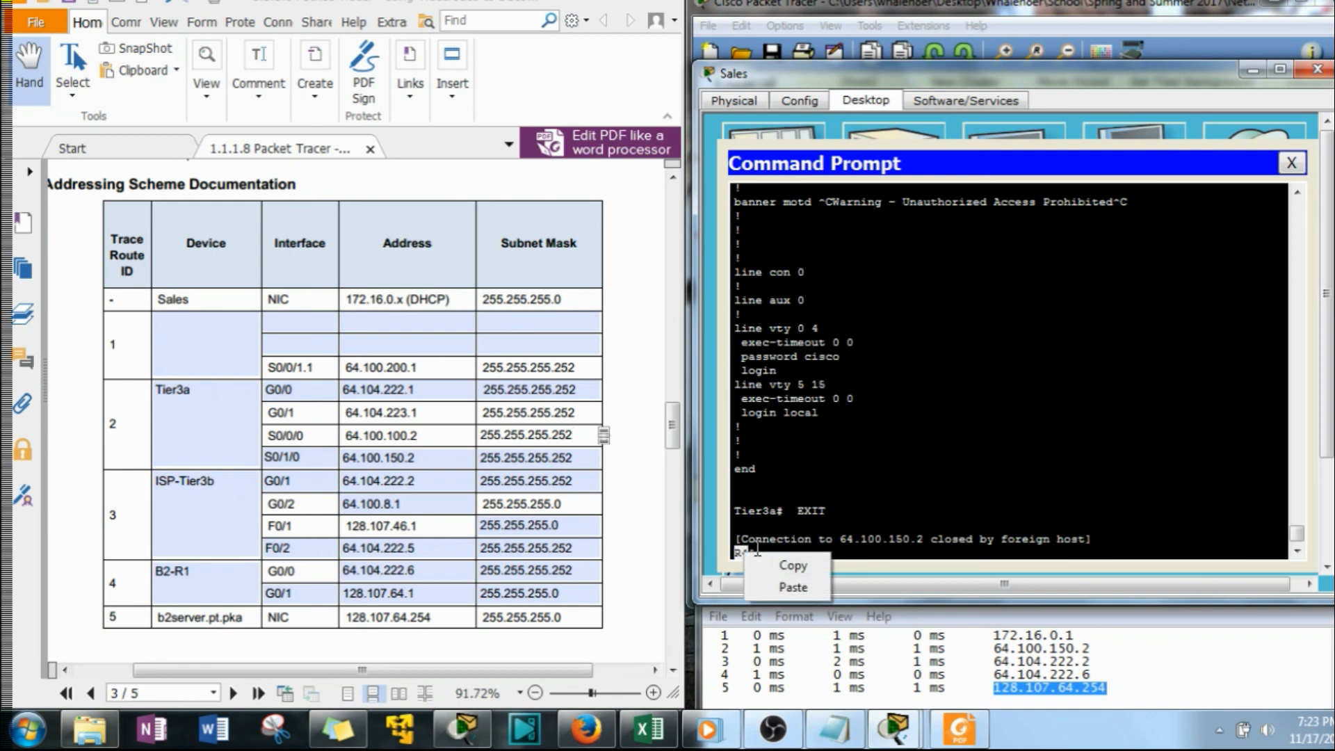
pyautogui.click(772, 567)
pyautogui.click(217, 332)
pyautogui.rightClick(217, 333)
pyautogui.click(264, 390)
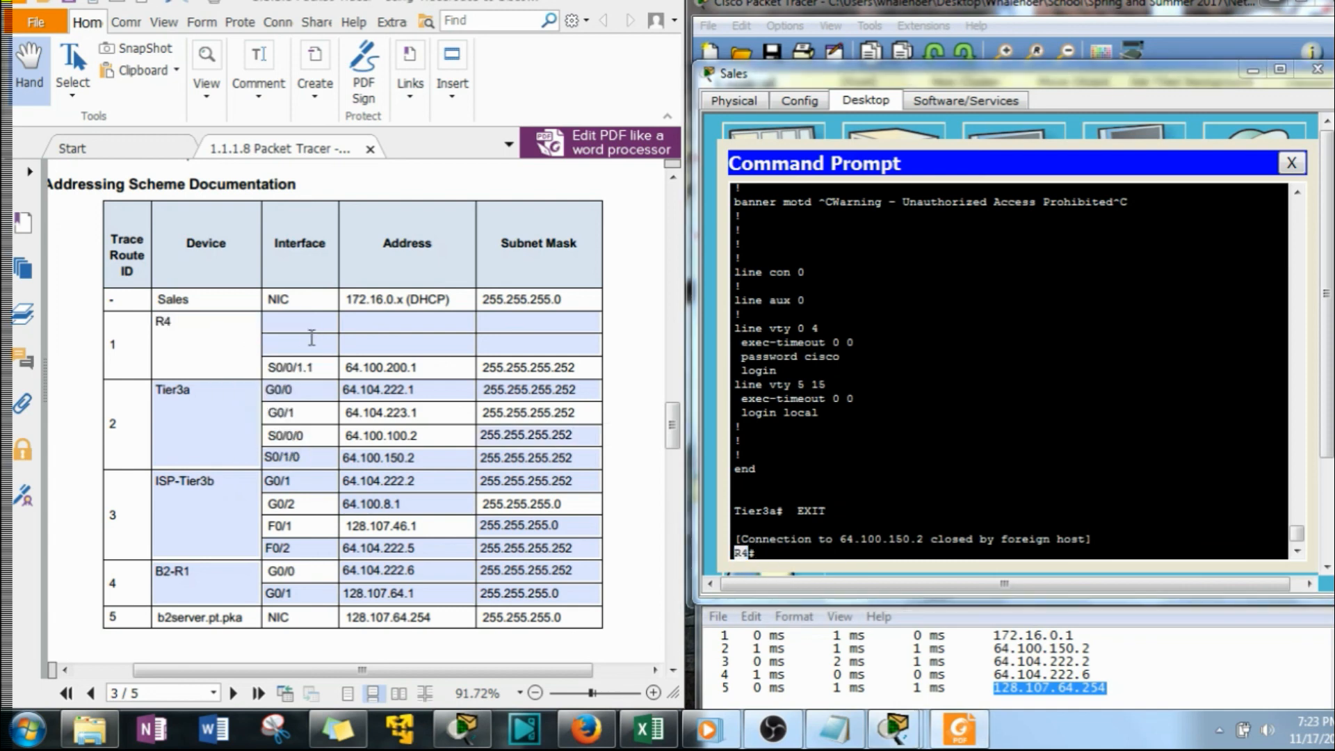
# Display R4's running configuration and go to its GigabitEthernet and Serial interface entries
pyautogui.click(839, 539)
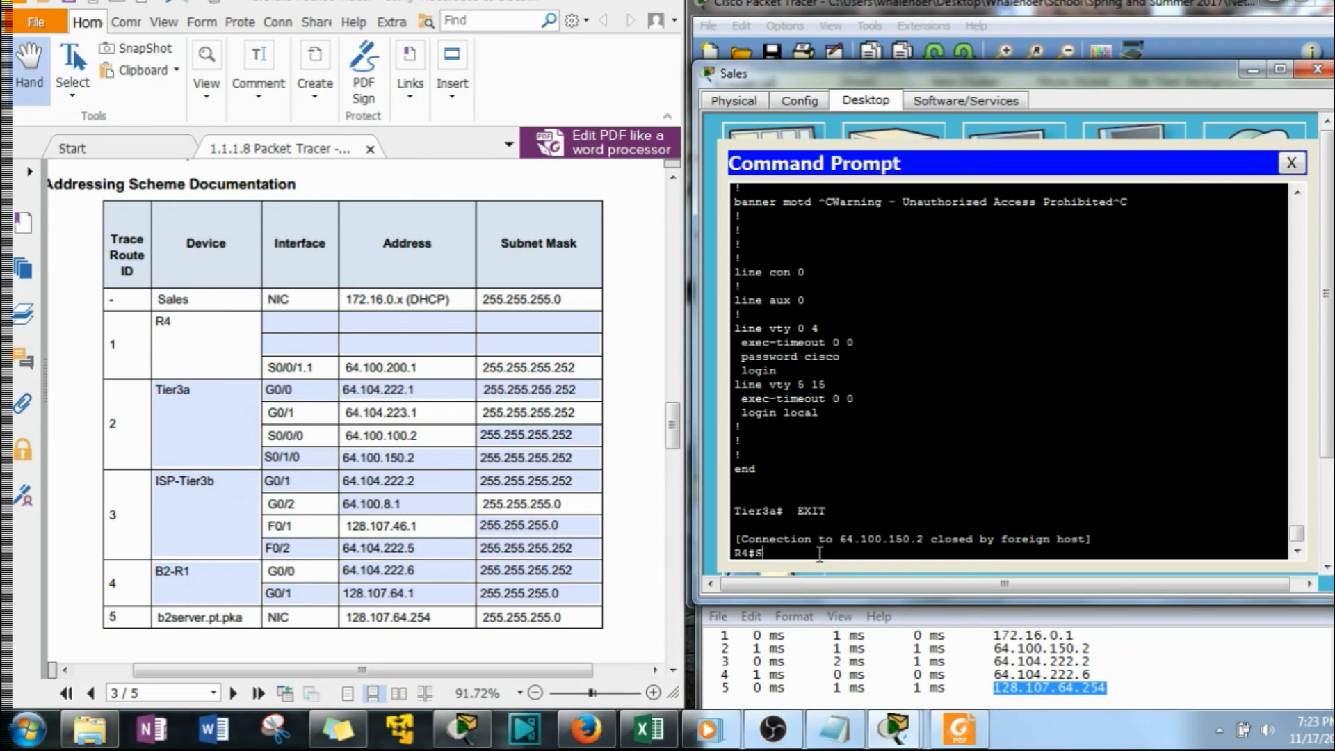
pyautogui.press('Return')
pyautogui.press('space')
pyautogui.press('space')
pyautogui.press('space')
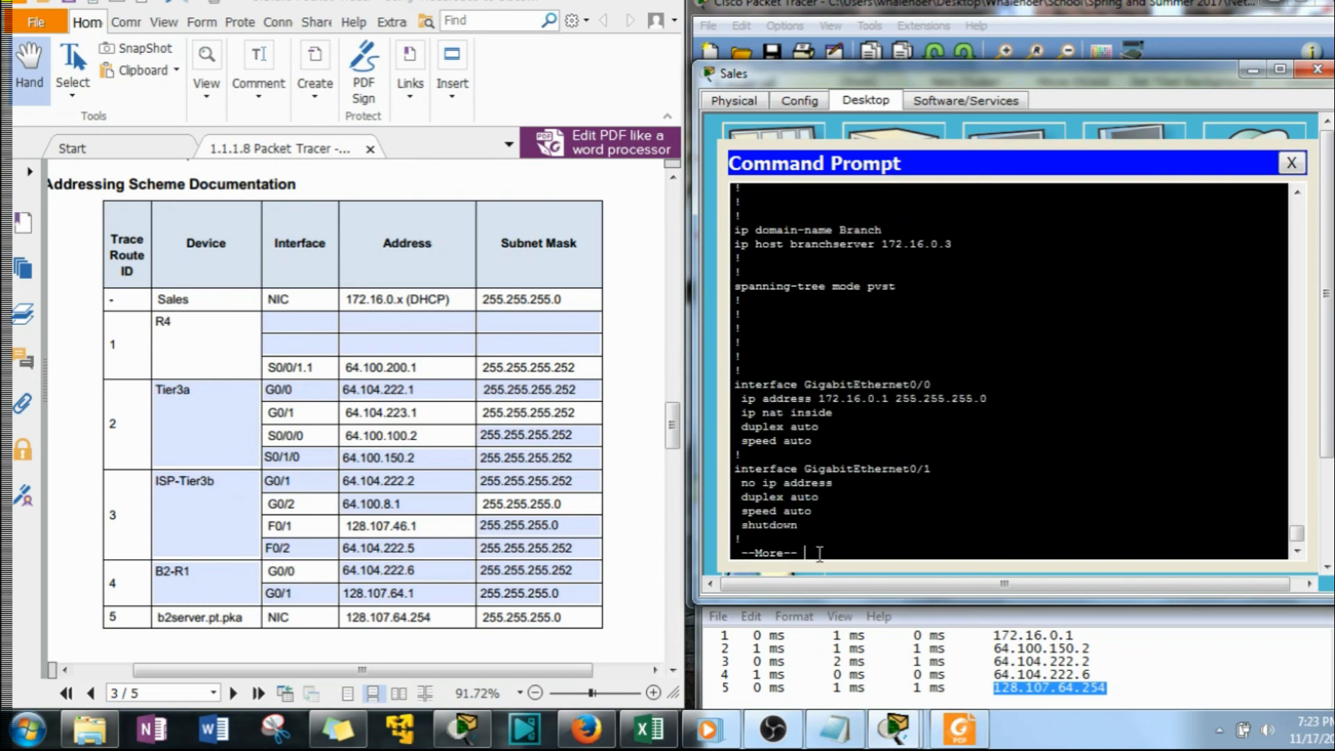
pyautogui.scroll(7, 848, 415)
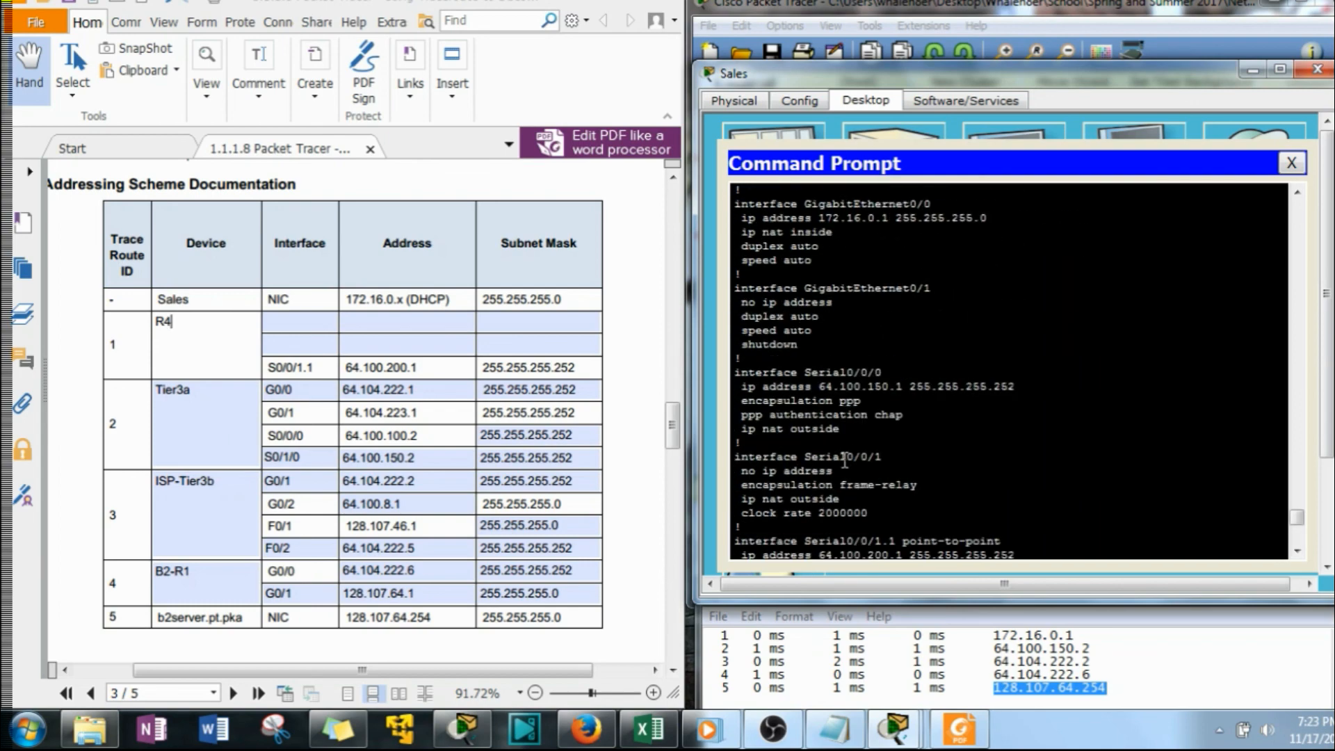
# Enter G0/0 and S0/0/0 from R4's configuration as the two missing interfaces for trace route ID 1
pyautogui.scroll(5, 845, 460)
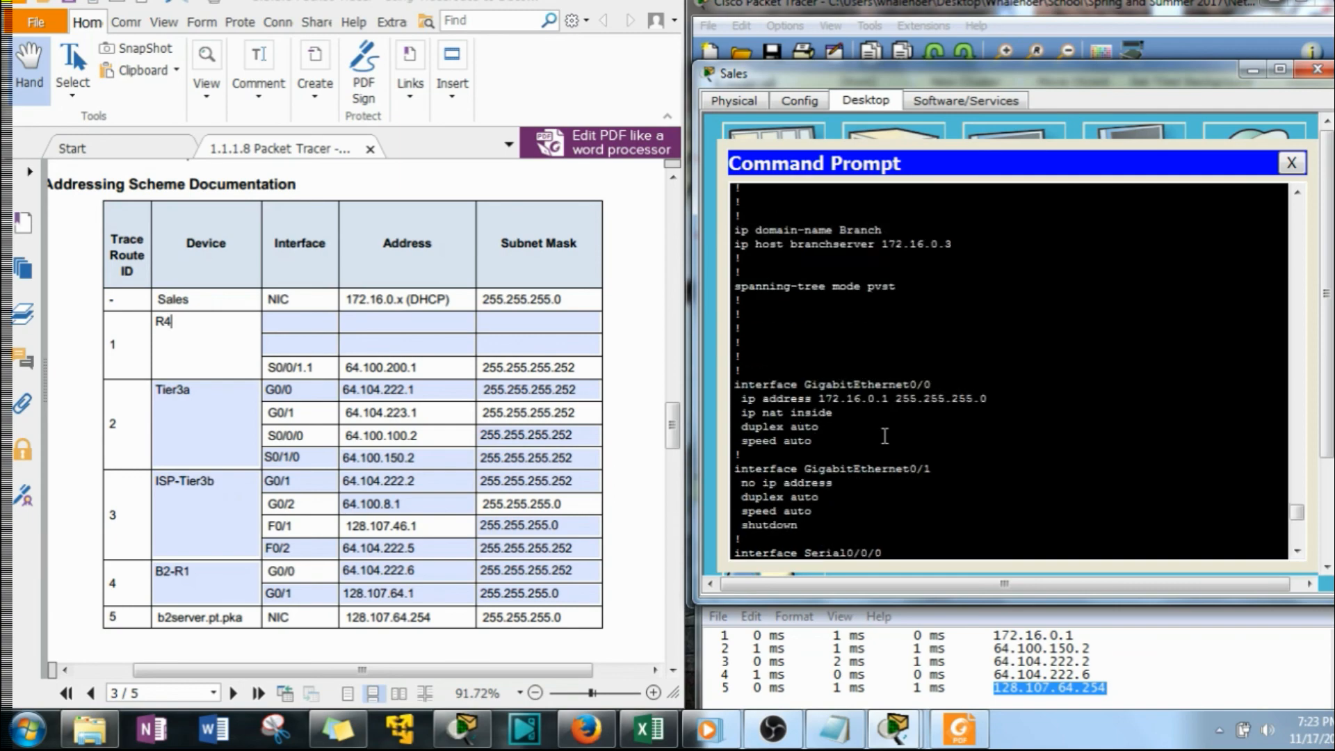
pyautogui.scroll(-9, 884, 436)
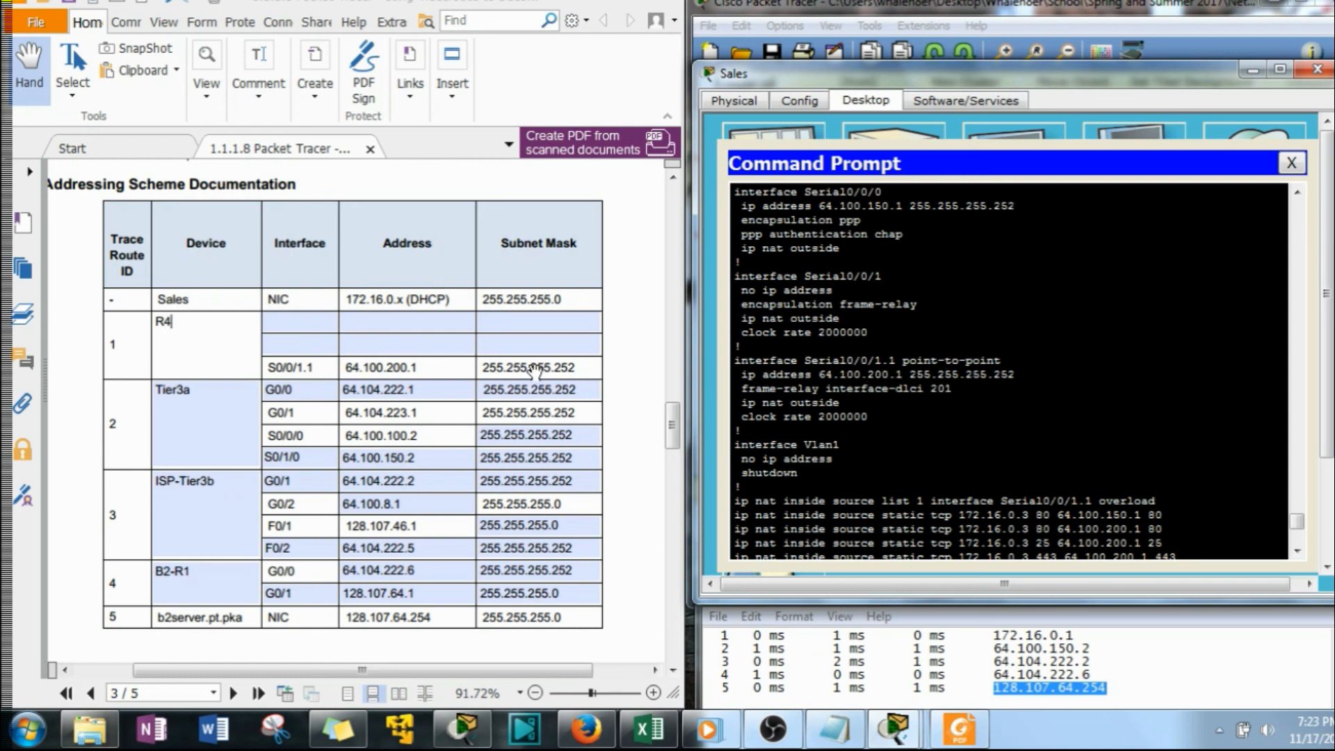
pyautogui.scroll(3, 842, 405)
pyautogui.scroll(1, 845, 411)
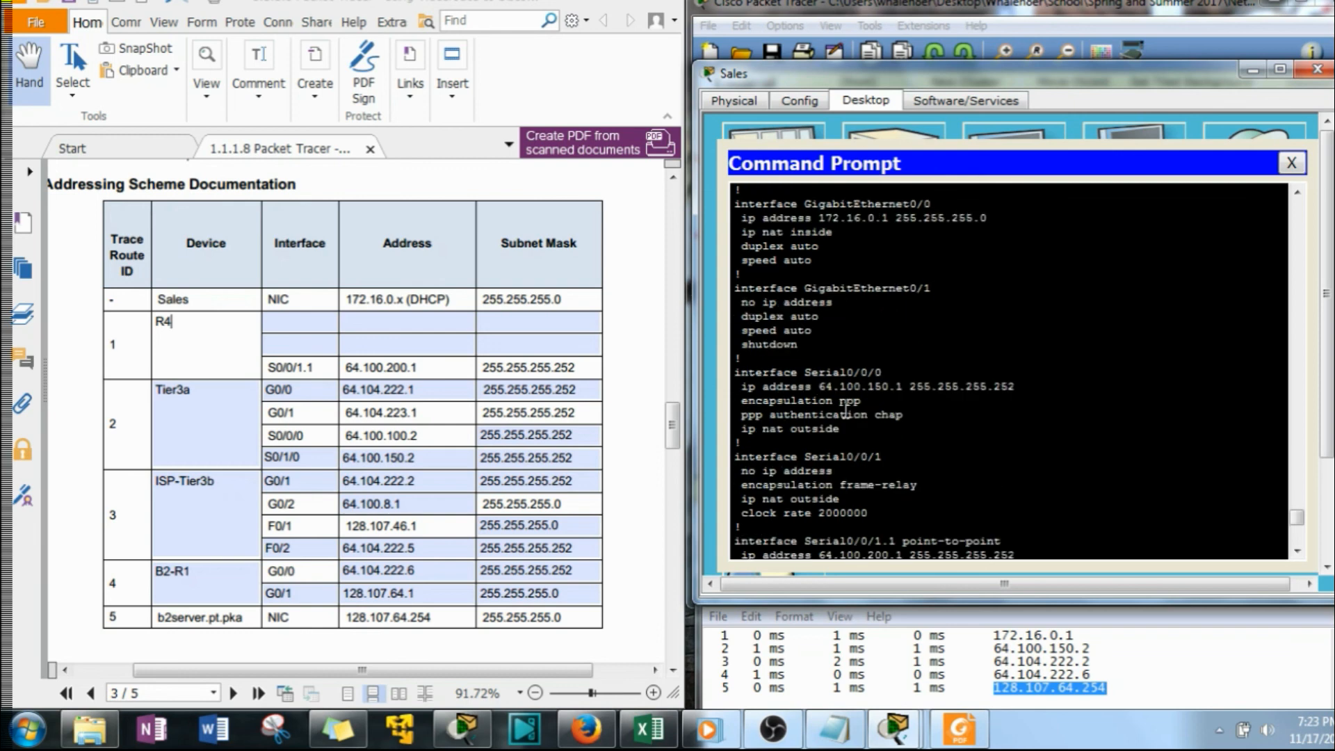
pyautogui.click(291, 321)
pyautogui.write('G')
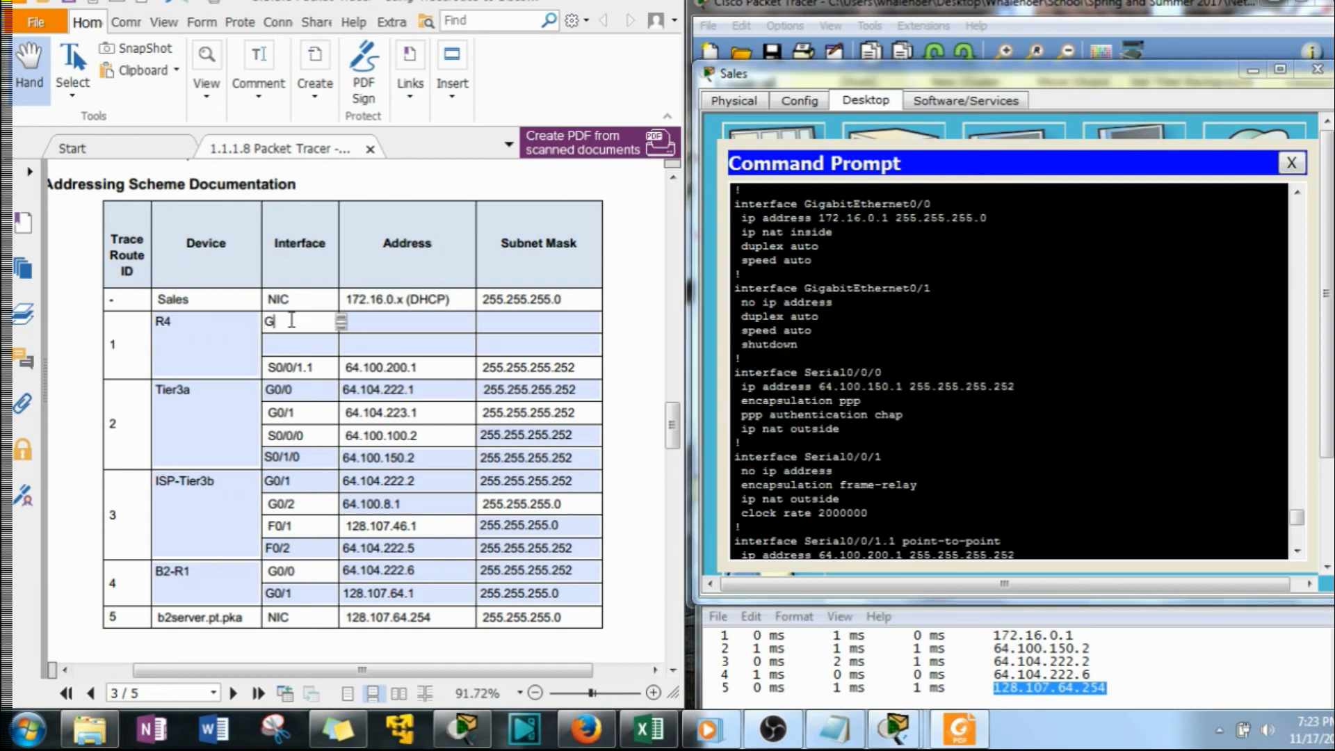
pyautogui.write('0/0')
pyautogui.click(324, 343)
pyautogui.write('S0/0/0')
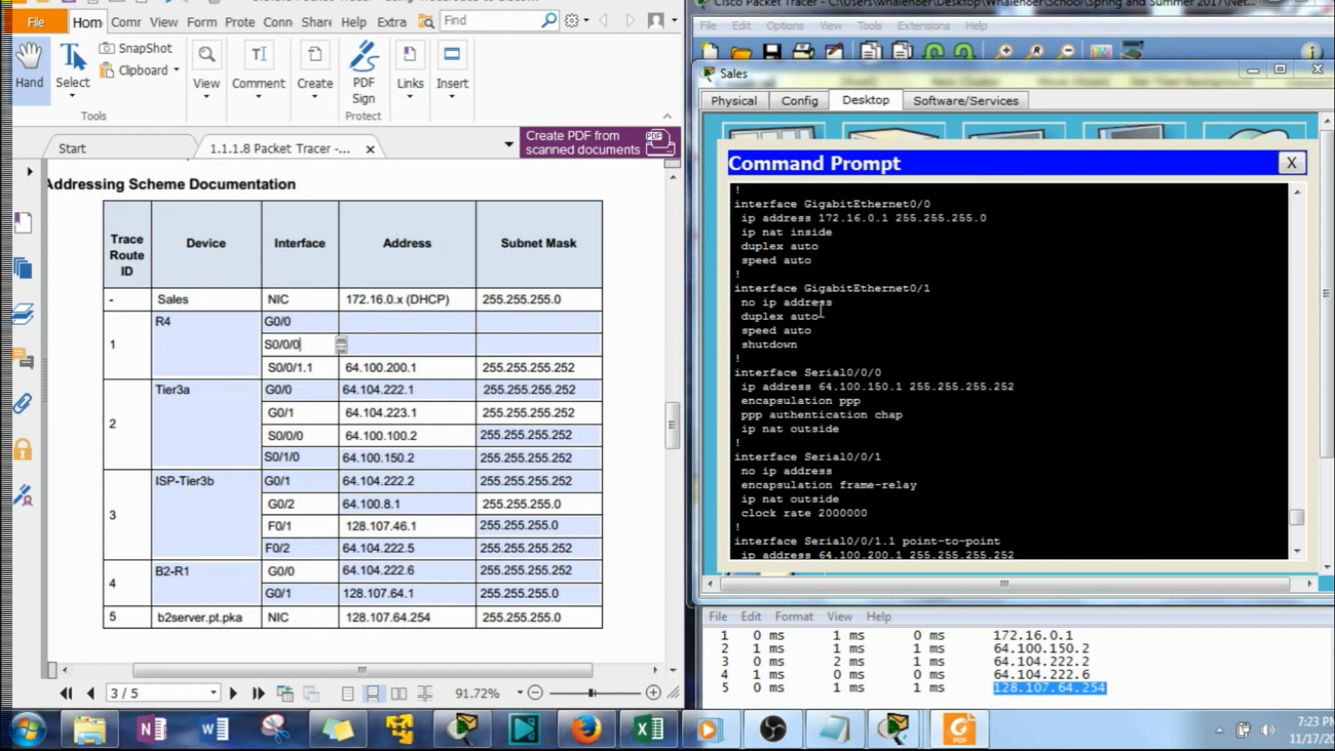
# Copy GigabitEthernet0/0's IP address 172.16.0.1 from R4's configuration into the G0/0 address cell for trace route ID 1
pyautogui.moveTo(890, 219); pyautogui.dragTo(818, 218)
pyautogui.rightClick(850, 217)
pyautogui.click(868, 228)
pyautogui.click(407, 321)
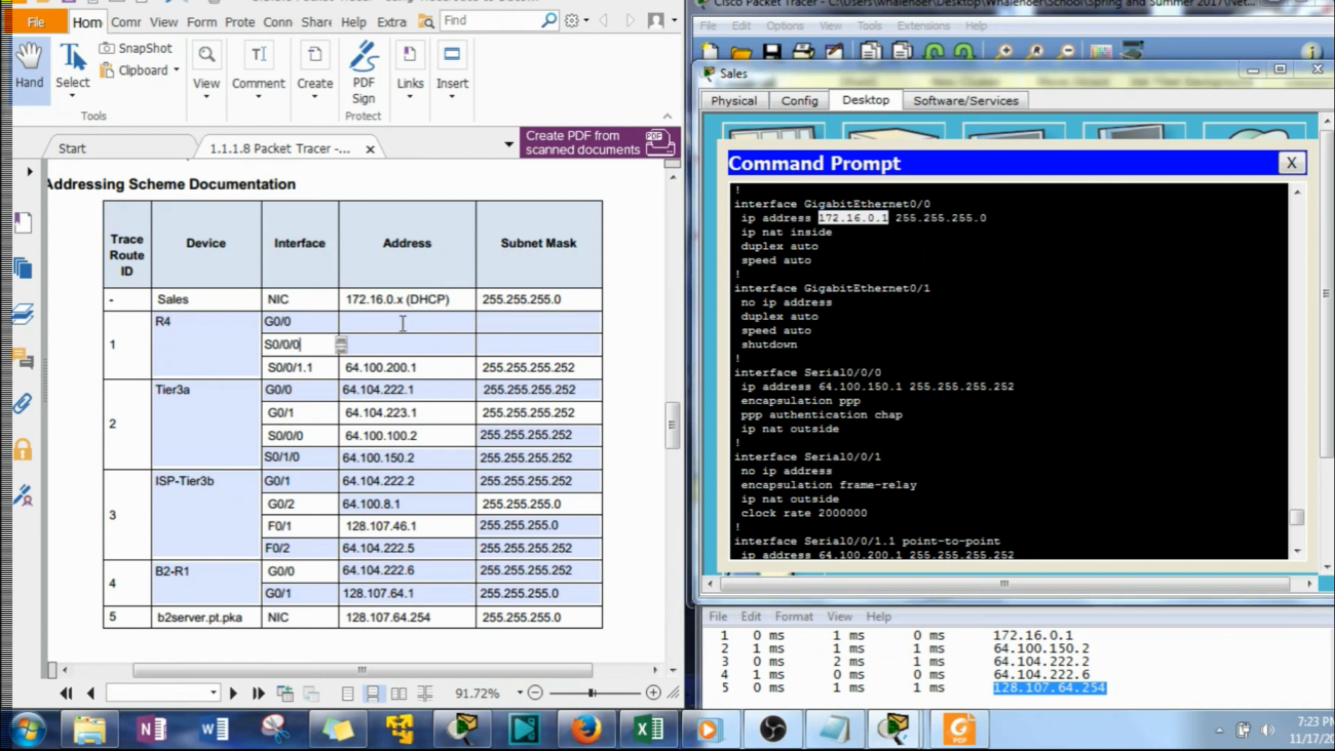
pyautogui.rightClick(405, 321)
pyautogui.click(439, 374)
# Copy GigabitEthernet0/0's subnet mask 255.255.255.0 from R4's configuration into the G0/0 row for trace route ID 1
pyautogui.moveTo(988, 218); pyautogui.dragTo(896, 222)
pyautogui.rightClick(977, 218)
pyautogui.click(998, 230)
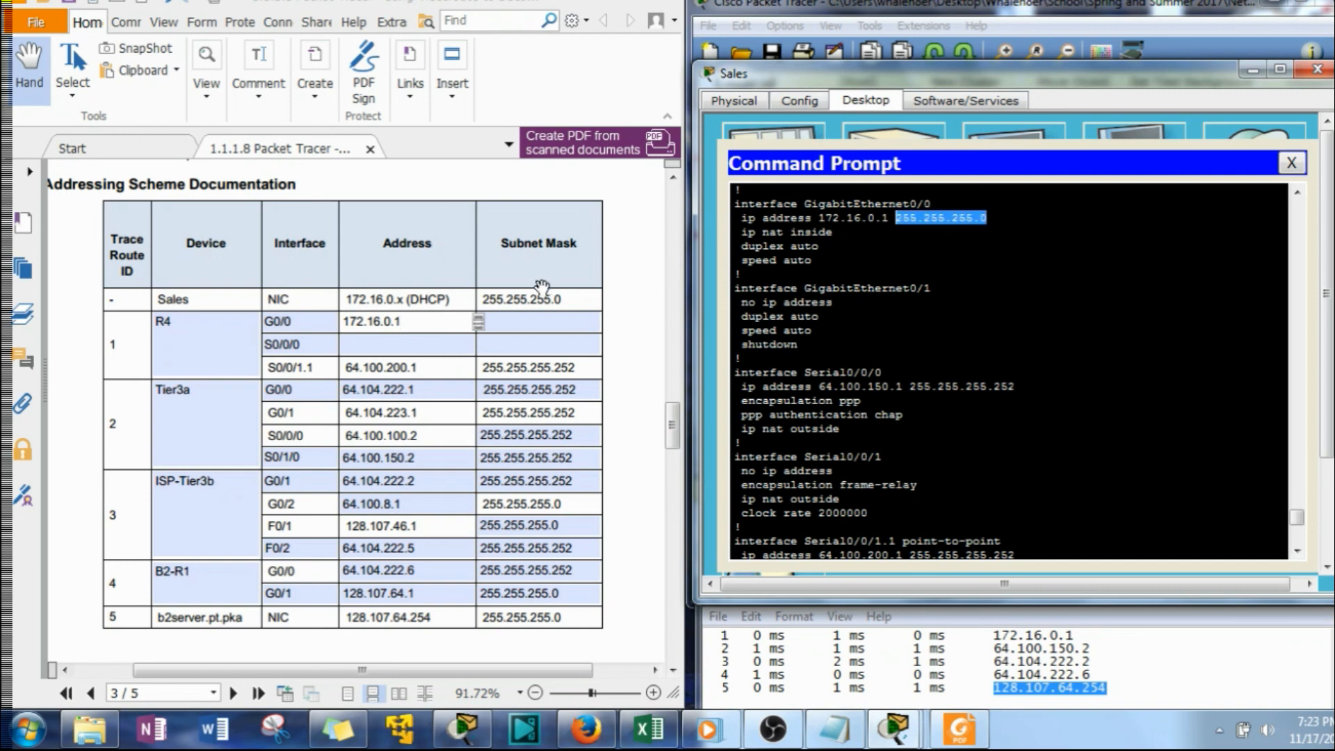
pyautogui.click(501, 321)
pyautogui.rightClick(513, 319)
pyautogui.click(559, 376)
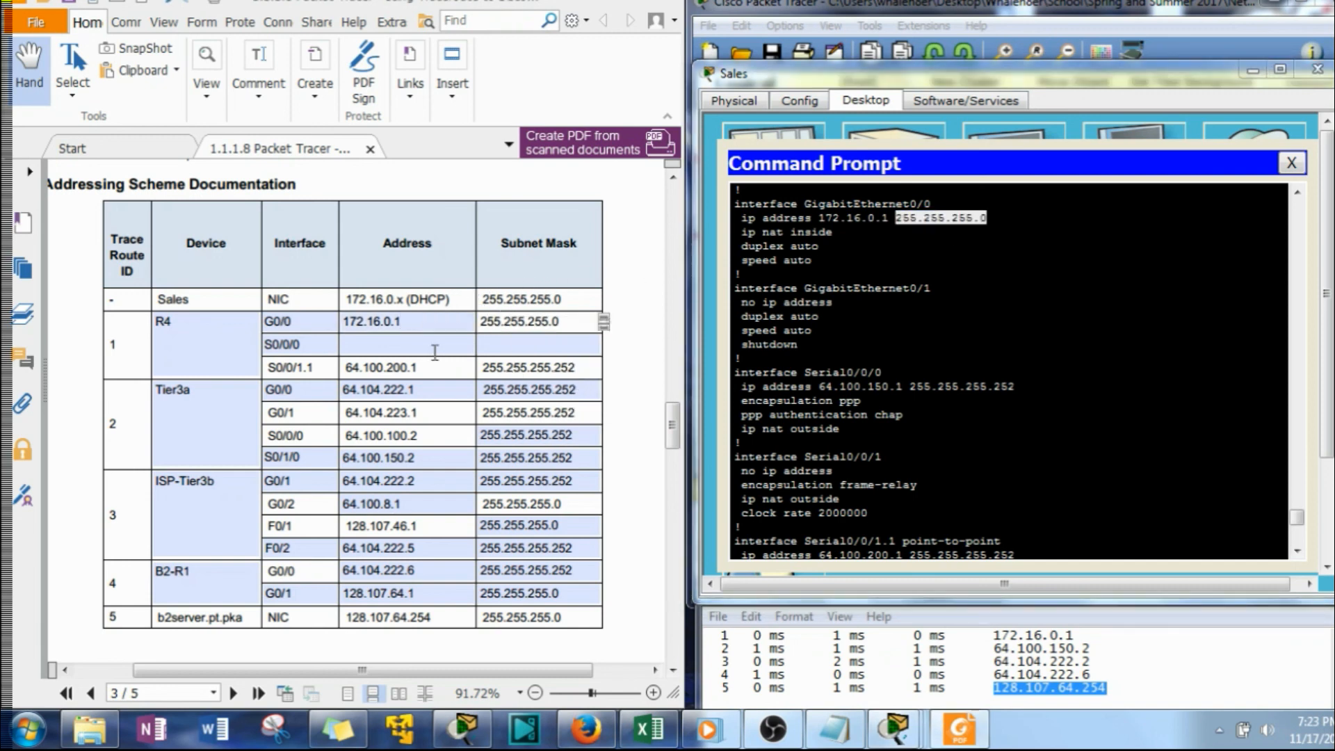
# Copy Serial0/0/0's IP address 64.100.150.1 from R4's configuration into the S0/0/0 address cell for trace route ID 1
pyautogui.moveTo(903, 386); pyautogui.dragTo(818, 387)
pyautogui.rightClick(838, 390)
pyautogui.click(886, 399)
pyautogui.click(419, 344)
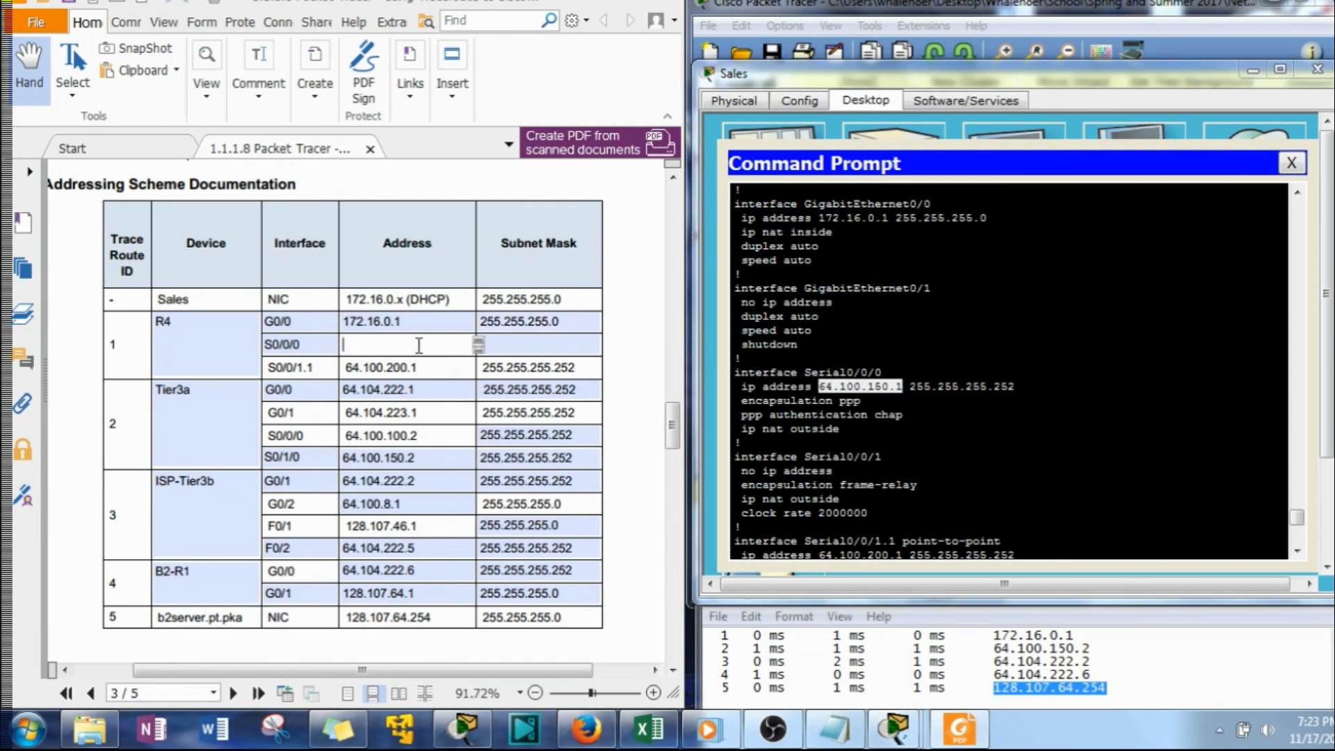
pyautogui.rightClick(420, 344)
pyautogui.click(446, 400)
# Copy Serial0/0/0's subnet mask 255.255.255.252 from R4's configuration into the S0/0/0 row for trace route ID 1
pyautogui.moveTo(1017, 386); pyautogui.dragTo(911, 391)
pyautogui.rightClick(911, 391)
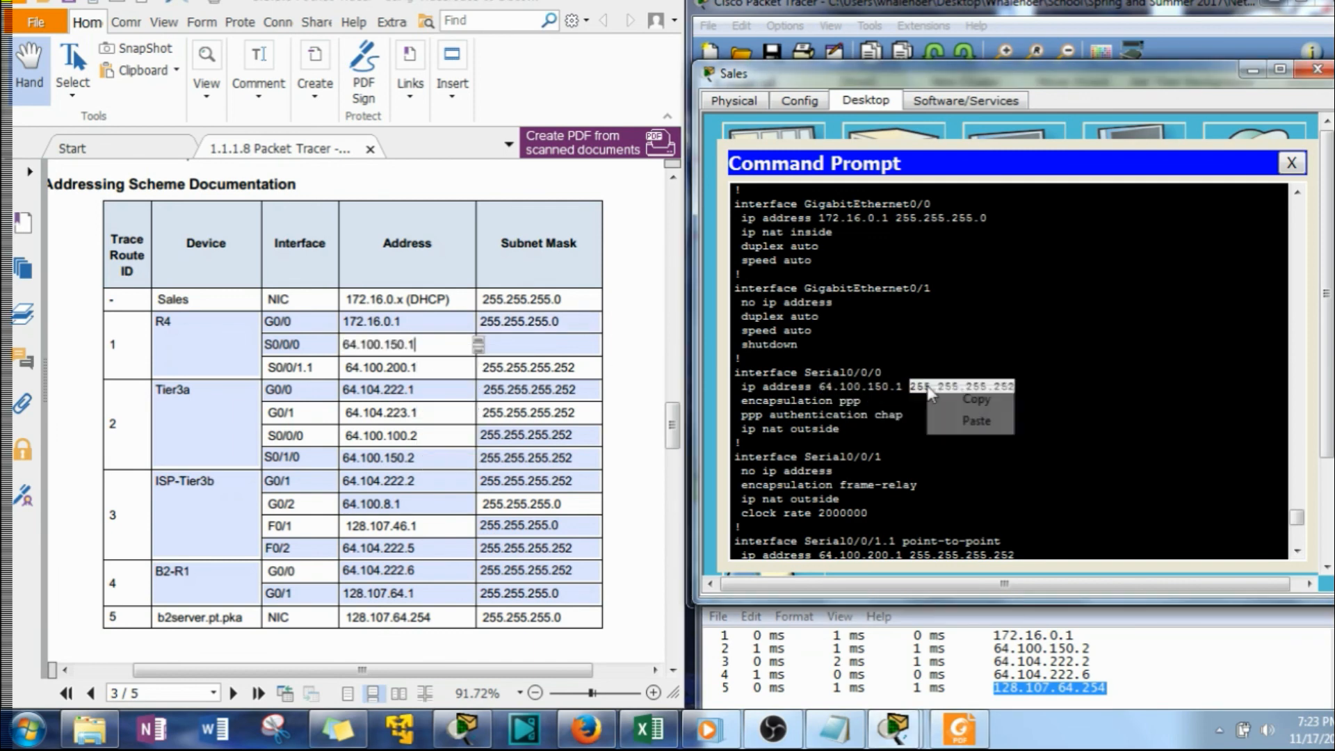
pyautogui.click(971, 402)
pyautogui.click(535, 339)
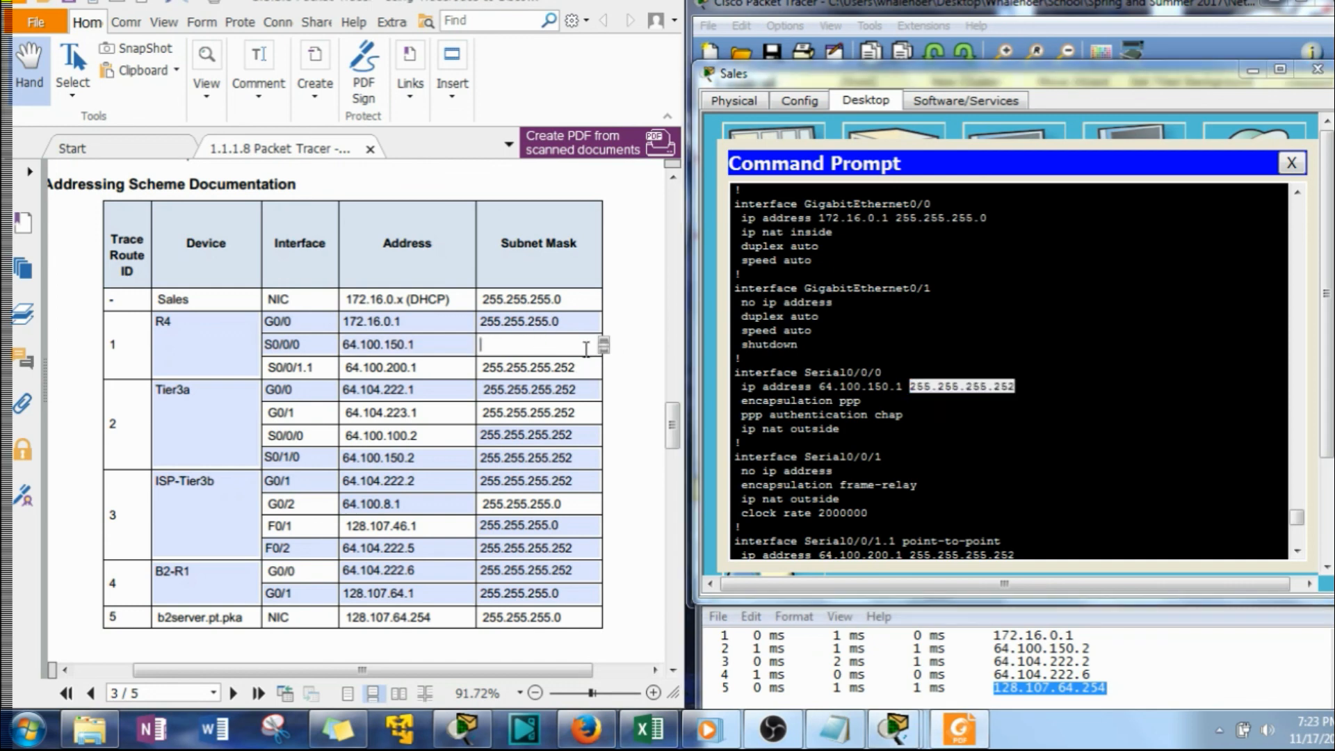
pyautogui.rightClick(576, 342)
pyautogui.click(614, 397)
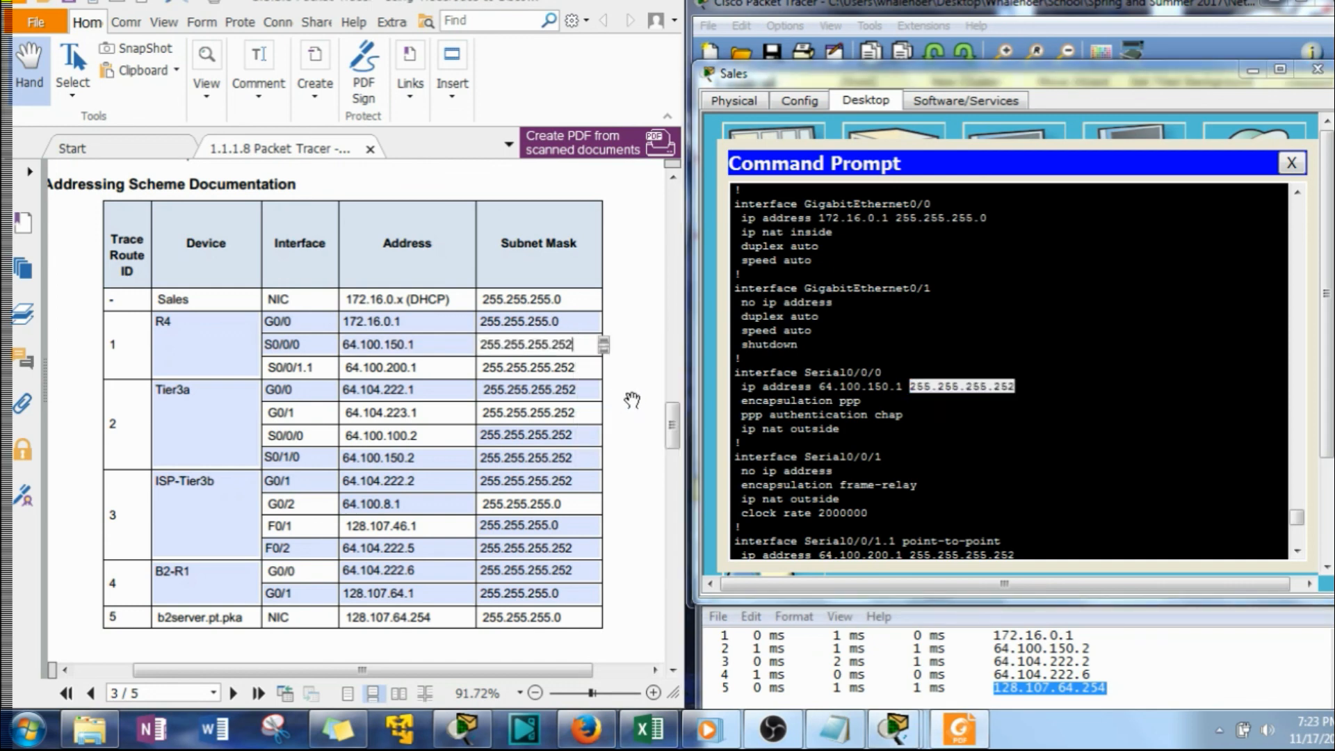